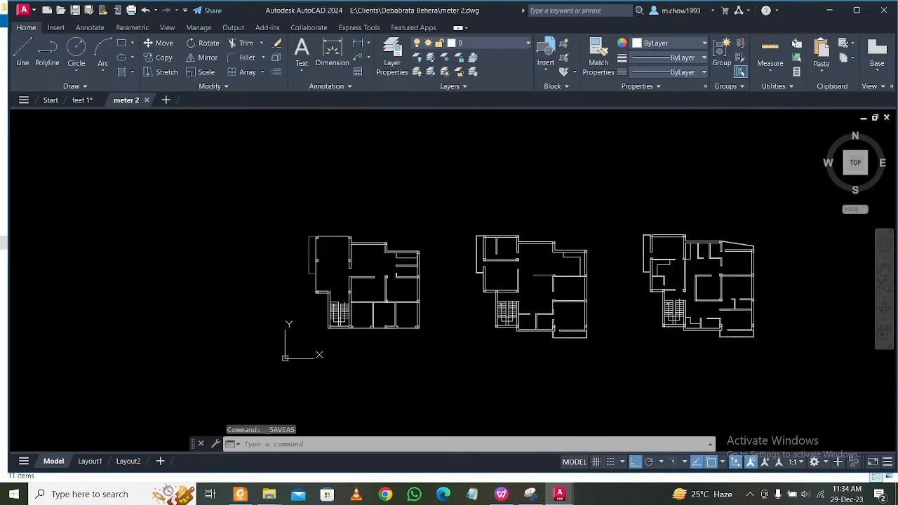
Save the drawing and create a new layer named Col with the colour red.
{"action": "key", "text": "ctrl+s"}
{"action": "left_click", "coordinate": [511, 45]}
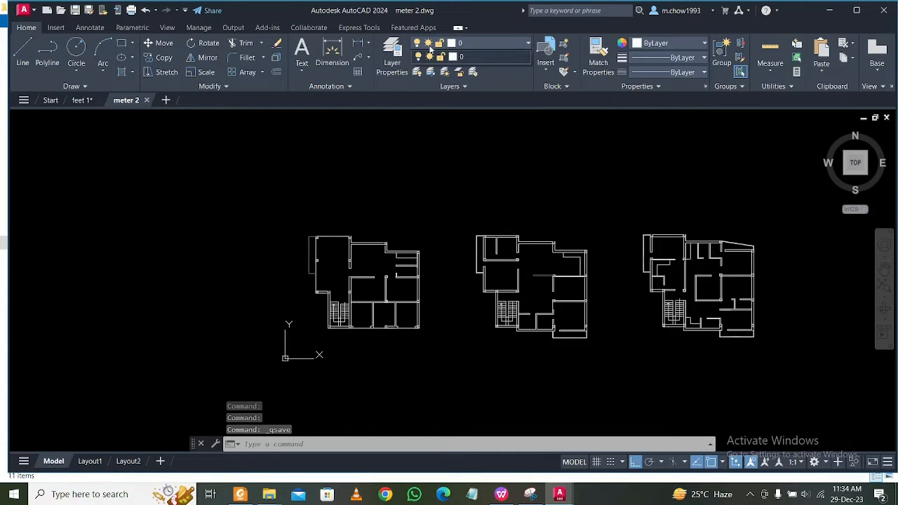
{"action": "left_click", "coordinate": [398, 50]}
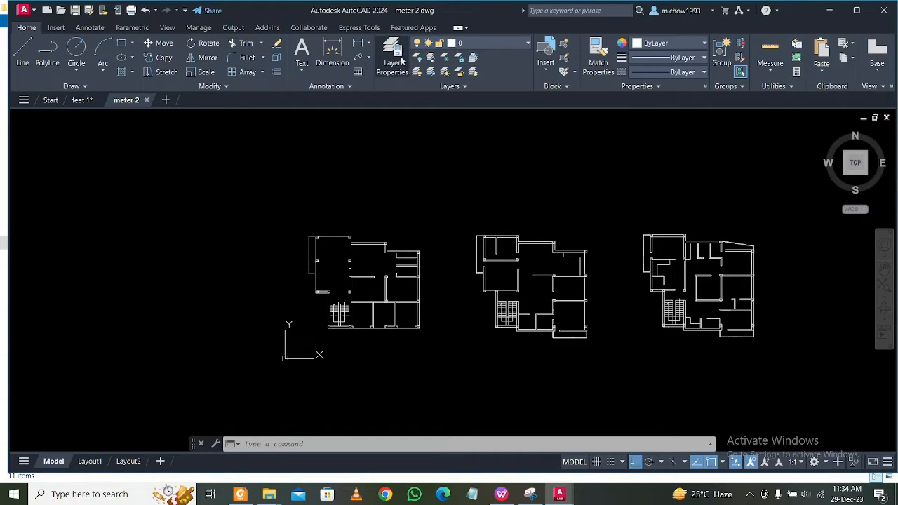
{"action": "left_click", "coordinate": [397, 59]}
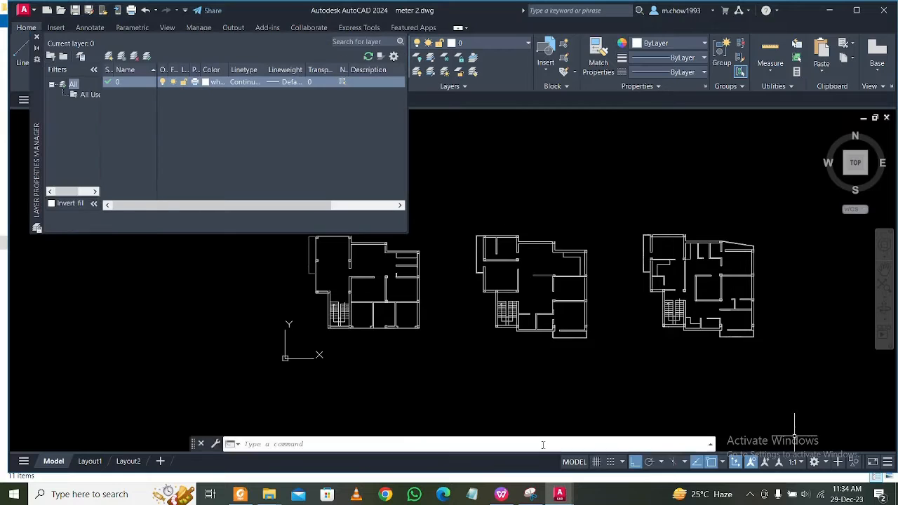
{"action": "left_click", "coordinate": [109, 56]}
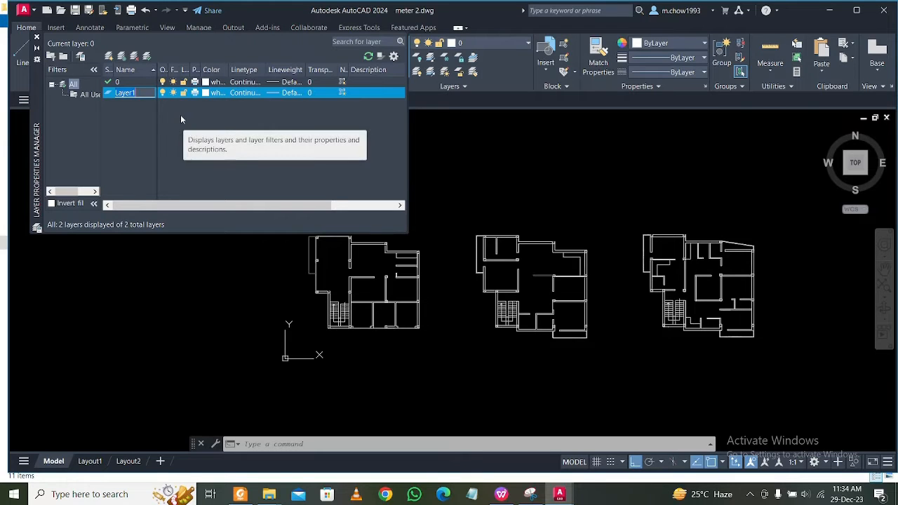
{"action": "type", "text": "Columnm"}
{"action": "key", "text": "BackSpace"}
{"action": "key", "text": "BackSpace"}
{"action": "key", "text": "BackSpace"}
{"action": "key", "text": "BackSpace"}
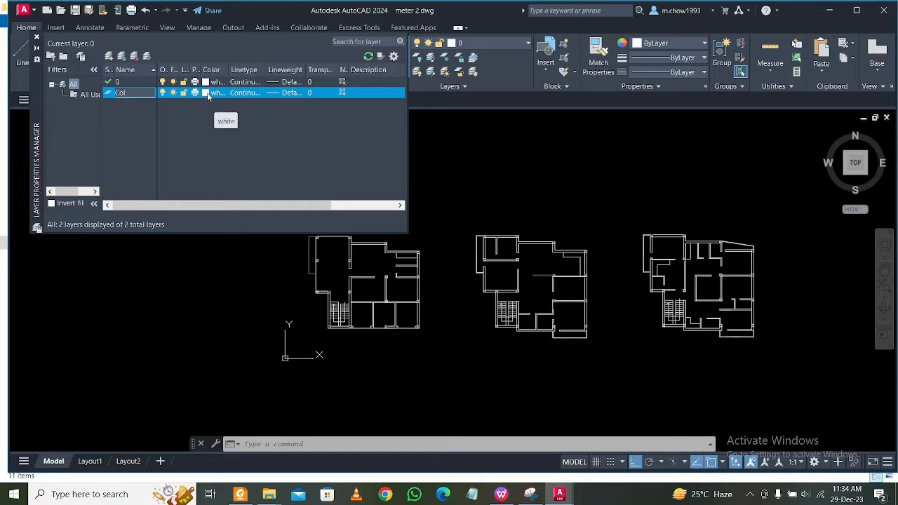
{"action": "left_click", "coordinate": [208, 95]}
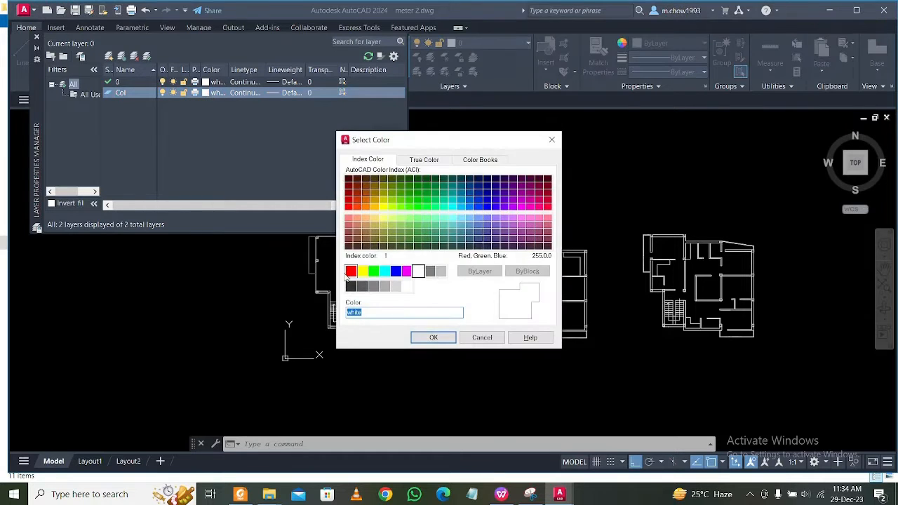
{"action": "left_click", "coordinate": [434, 337]}
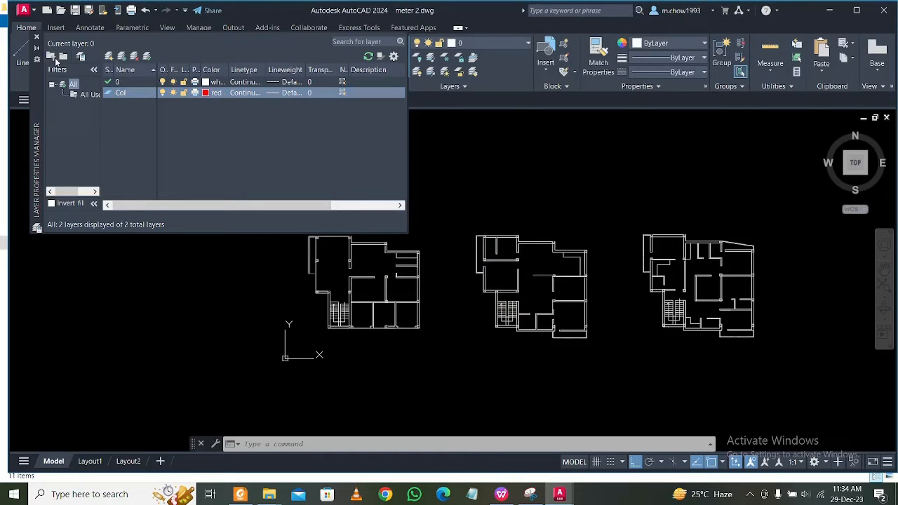
Create a second layer named CL with the colour blue and close the layer manager.
{"action": "left_click", "coordinate": [108, 57]}
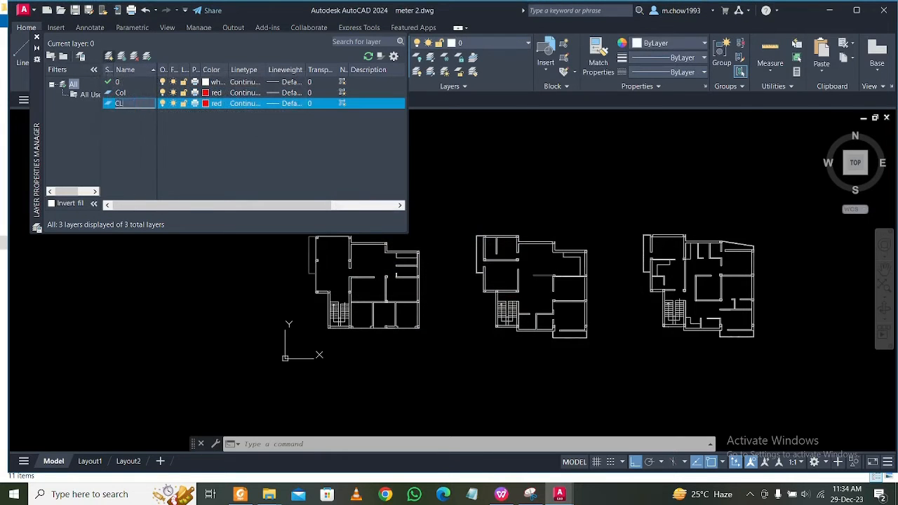
{"action": "left_click", "coordinate": [206, 103]}
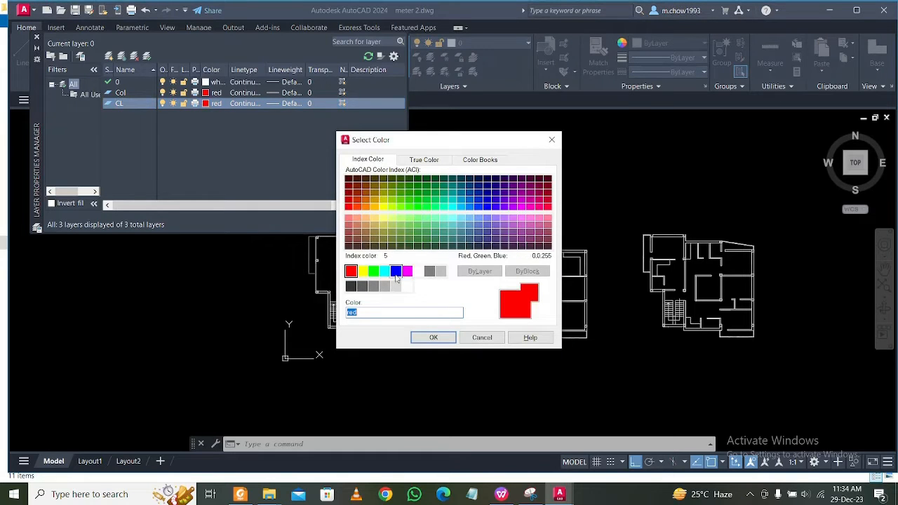
{"action": "left_click", "coordinate": [433, 337]}
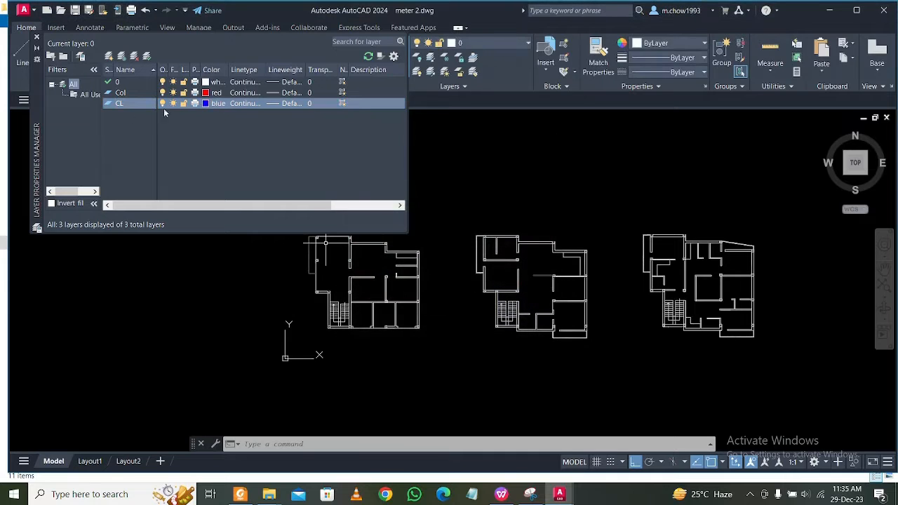
{"action": "left_click", "coordinate": [38, 40]}
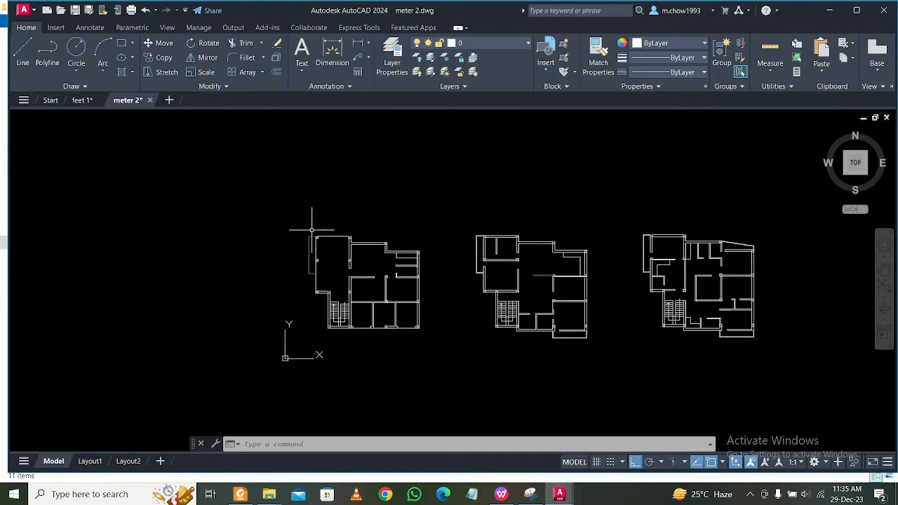
{"action": "left_click", "coordinate": [498, 42]}
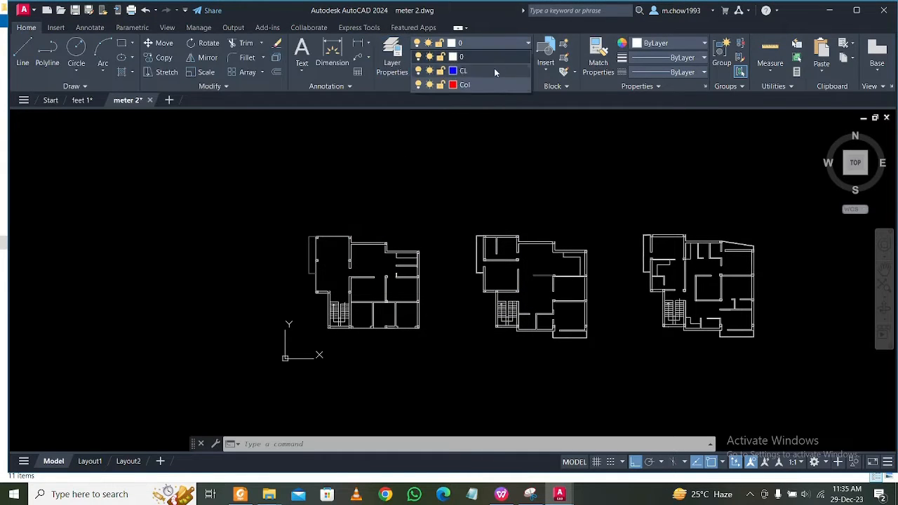
Select the upper-left column of the first floor plan and extend the selection to all similar objects.
{"action": "scroll", "coordinate": [273, 249], "scroll_direction": "up", "scroll_amount": 6}
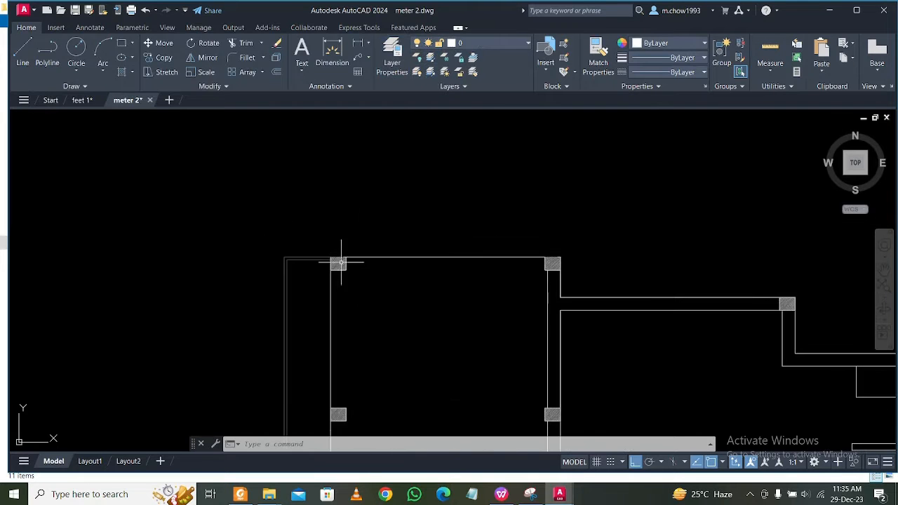
{"action": "left_click", "coordinate": [346, 260]}
{"action": "left_click", "coordinate": [363, 283]}
{"action": "right_click", "coordinate": [364, 283]}
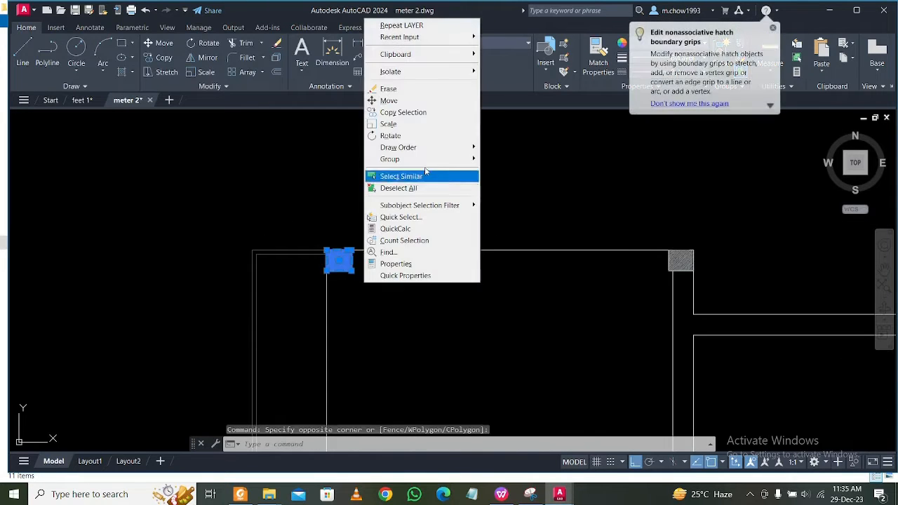
{"action": "left_click", "coordinate": [432, 178]}
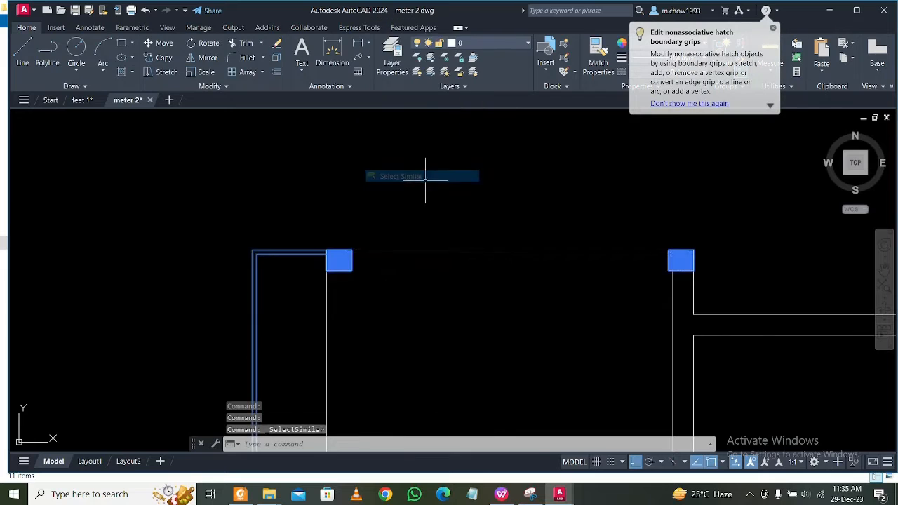
Remove the bottom balcony outline of the third floor plan from the selection.
{"action": "scroll", "coordinate": [353, 246], "scroll_direction": "down", "scroll_amount": 5}
{"action": "mouse_move", "coordinate": [501, 287]}
{"action": "middle_mouse_down"}
{"action": "mouse_move", "coordinate": [376, 251]}
{"action": "mouse_move", "coordinate": [344, 263]}
{"action": "middle_mouse_up"}
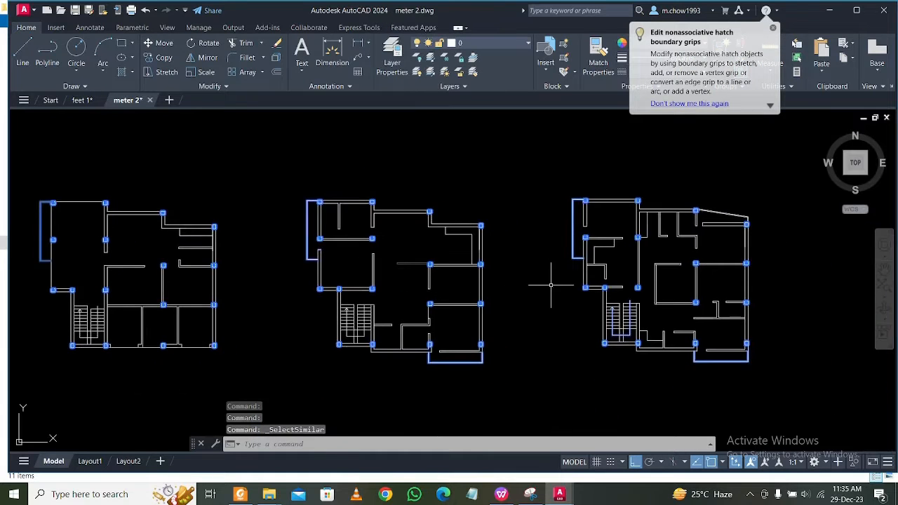
{"action": "middle_click_drag", "start_coordinate": [551, 285], "coordinate": [431, 272]}
{"action": "scroll", "coordinate": [637, 371], "scroll_direction": "up", "scroll_amount": 4}
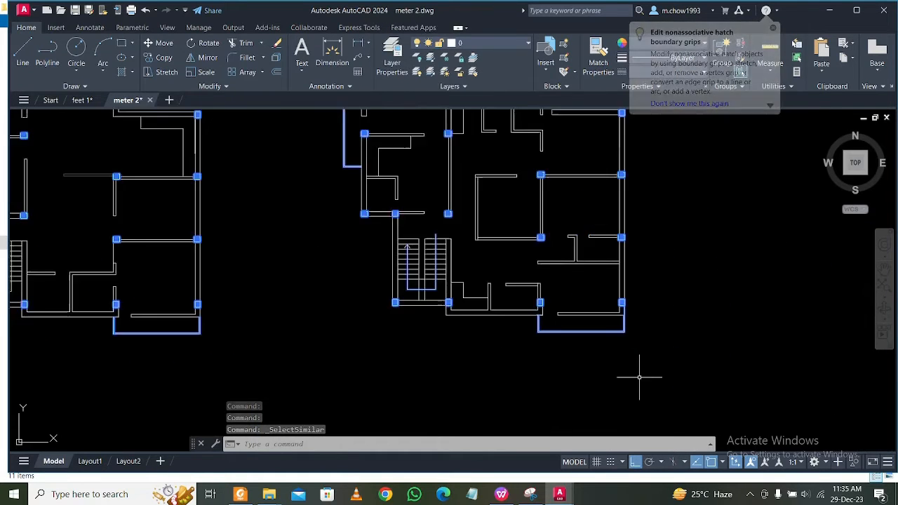
{"action": "scroll", "coordinate": [638, 336], "scroll_direction": "up", "scroll_amount": 4}
{"action": "left_click", "coordinate": [645, 331]}
{"action": "left_click", "coordinate": [301, 241]}
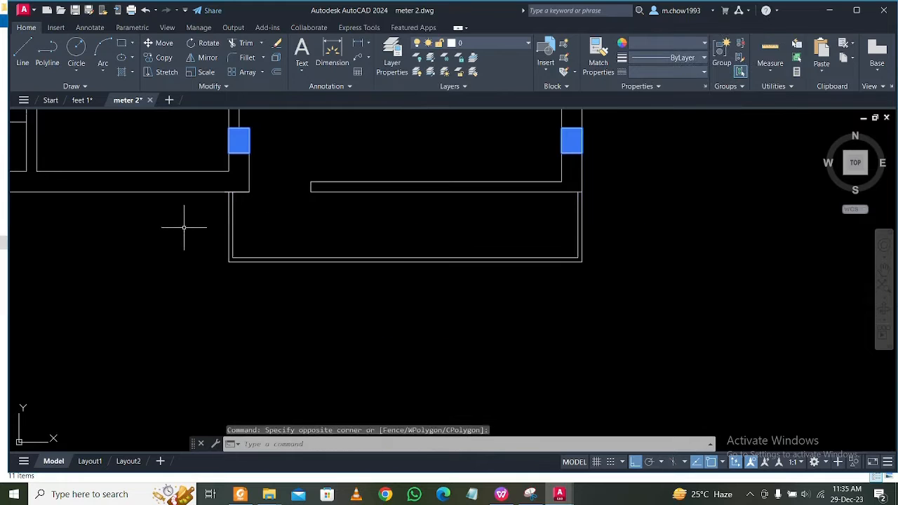
Remove the left balcony outline of the third floor plan from the selection.
{"action": "scroll", "coordinate": [466, 298], "scroll_direction": "down", "scroll_amount": 6}
{"action": "scroll", "coordinate": [301, 281], "scroll_direction": "down", "scroll_amount": 3}
{"action": "scroll", "coordinate": [351, 257], "scroll_direction": "up", "scroll_amount": 2}
{"action": "scroll", "coordinate": [361, 277], "scroll_direction": "down", "scroll_amount": 4}
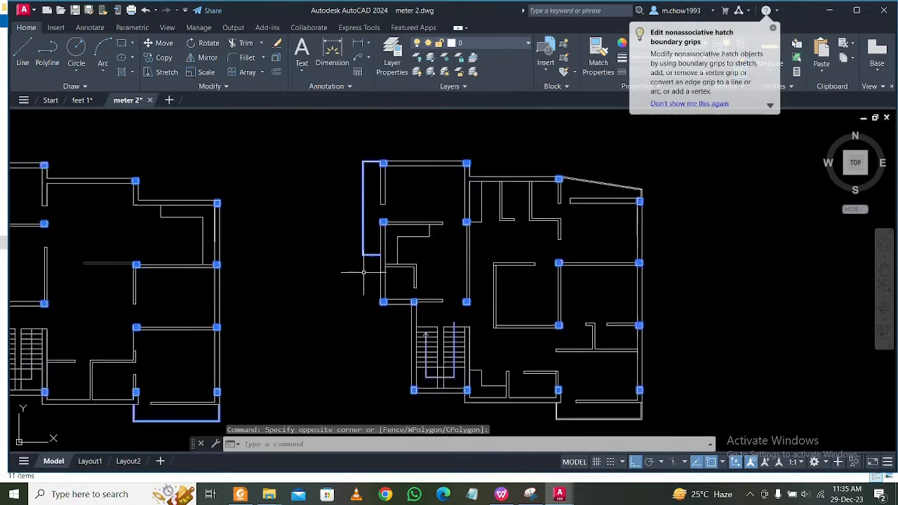
{"action": "left_click", "coordinate": [370, 272]}
{"action": "left_click", "coordinate": [351, 179]}
{"action": "scroll", "coordinate": [356, 217], "scroll_direction": "up", "scroll_amount": 4}
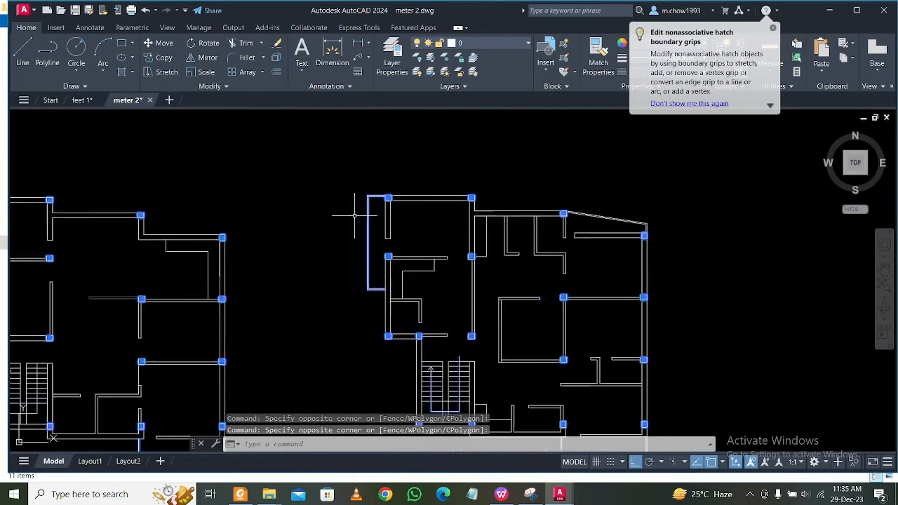
{"action": "left_click", "coordinate": [377, 352], "text": "shift"}
{"action": "left_click", "coordinate": [335, 156], "text": "shift"}
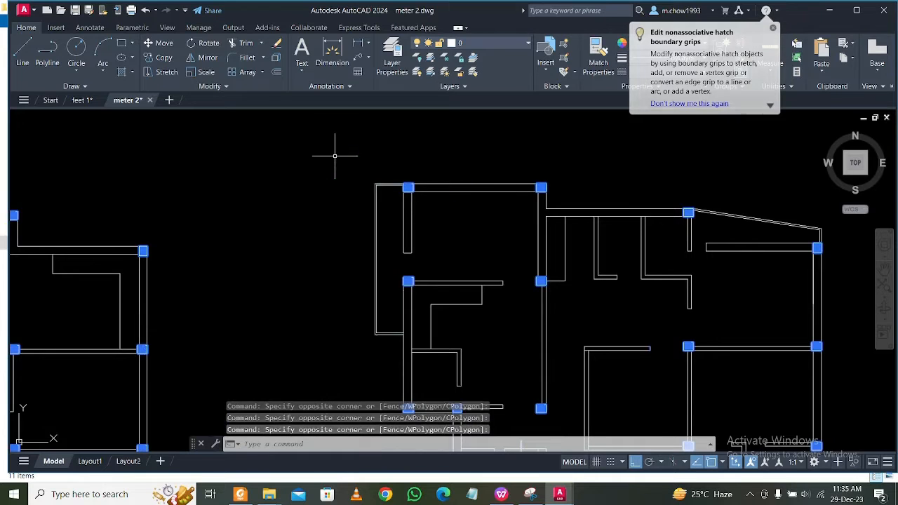
Remove the left balcony outlines of the second and first floor plans from the selection.
{"action": "scroll", "coordinate": [394, 195], "scroll_direction": "down", "scroll_amount": 2}
{"action": "middle_click_drag", "start_coordinate": [77, 231], "coordinate": [403, 235]}
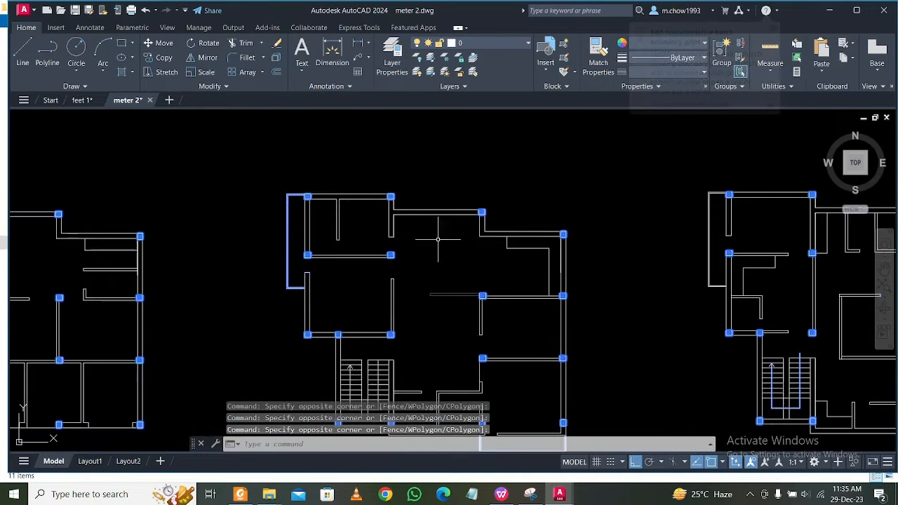
{"action": "left_click", "coordinate": [295, 301]}
{"action": "left_click", "coordinate": [258, 156]}
{"action": "scroll", "coordinate": [260, 287], "scroll_direction": "down", "scroll_amount": 2}
{"action": "scroll", "coordinate": [294, 267], "scroll_direction": "up", "scroll_amount": 5}
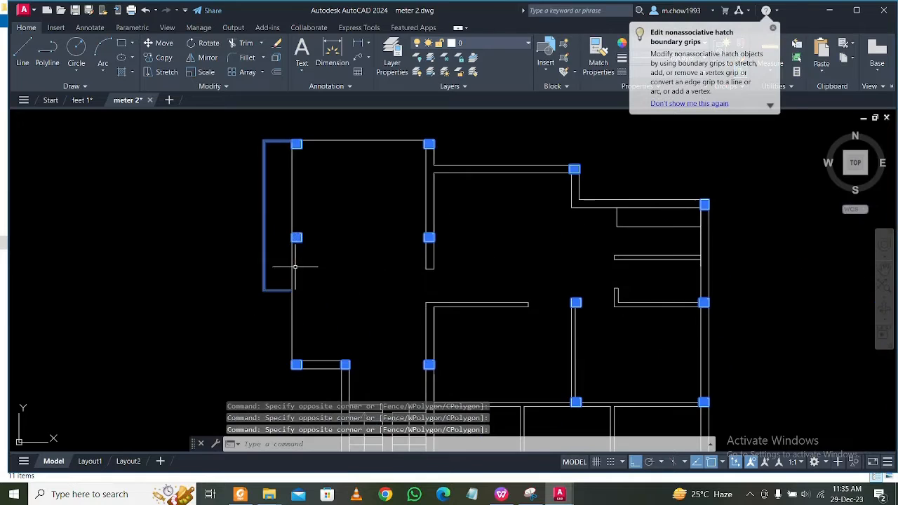
{"action": "left_click", "coordinate": [280, 305], "text": "shift"}
{"action": "left_click", "coordinate": [231, 121], "text": "shift"}
Assign the selected columns to the Col layer, set their colour to ByLayer and clear the selection.
{"action": "scroll", "coordinate": [185, 185], "scroll_direction": "down", "scroll_amount": 4}
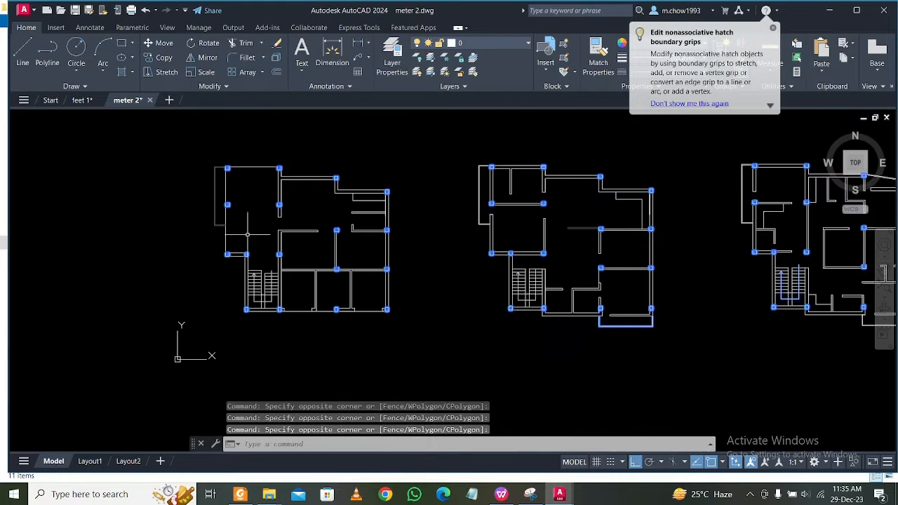
{"action": "scroll", "coordinate": [397, 317], "scroll_direction": "up", "scroll_amount": 8}
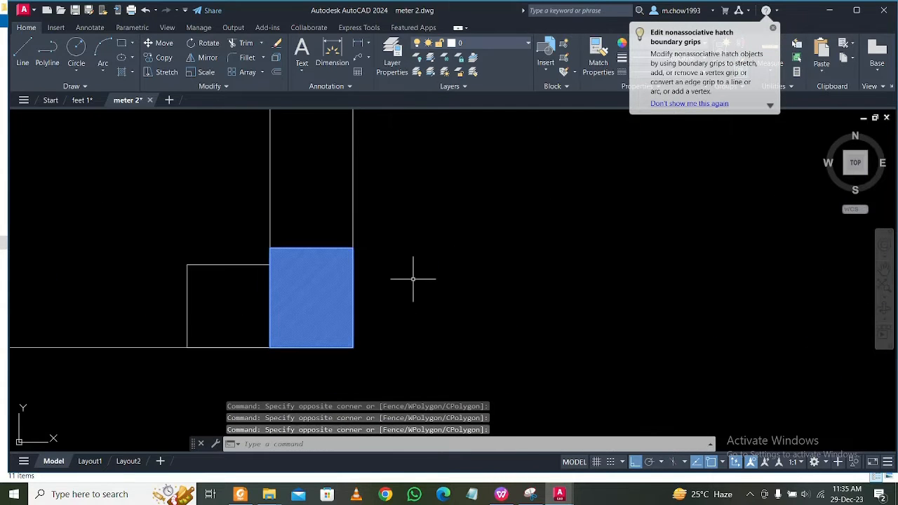
{"action": "scroll", "coordinate": [412, 280], "scroll_direction": "down", "scroll_amount": 3}
{"action": "scroll", "coordinate": [413, 279], "scroll_direction": "down", "scroll_amount": 6}
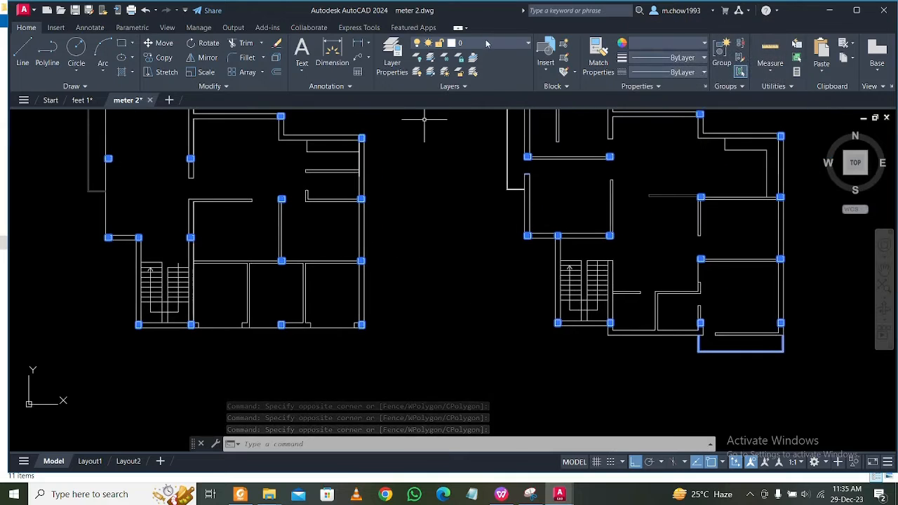
{"action": "left_click", "coordinate": [477, 74]}
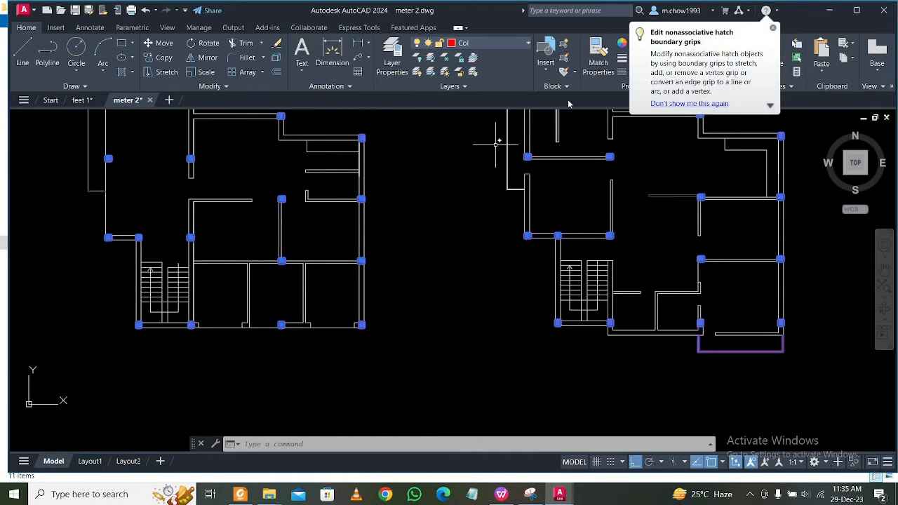
{"action": "left_click", "coordinate": [773, 29]}
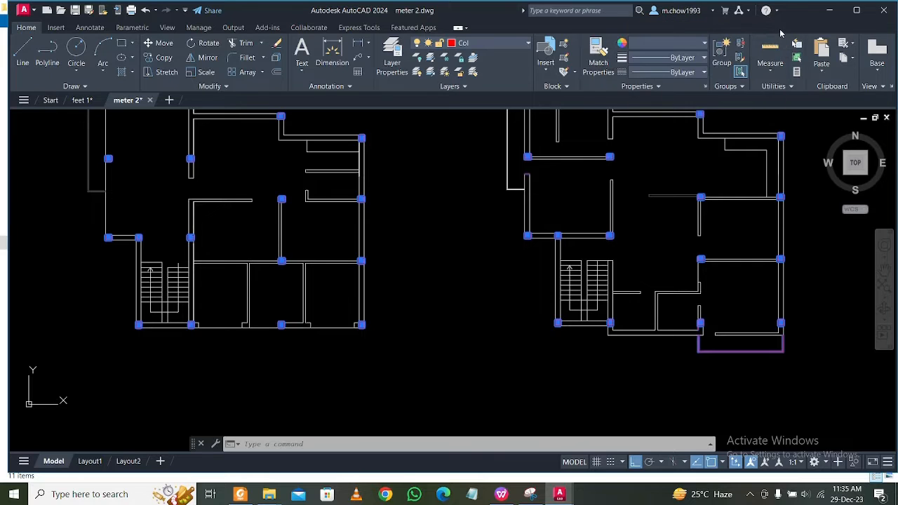
{"action": "left_click", "coordinate": [703, 45]}
{"action": "left_click", "coordinate": [647, 58]}
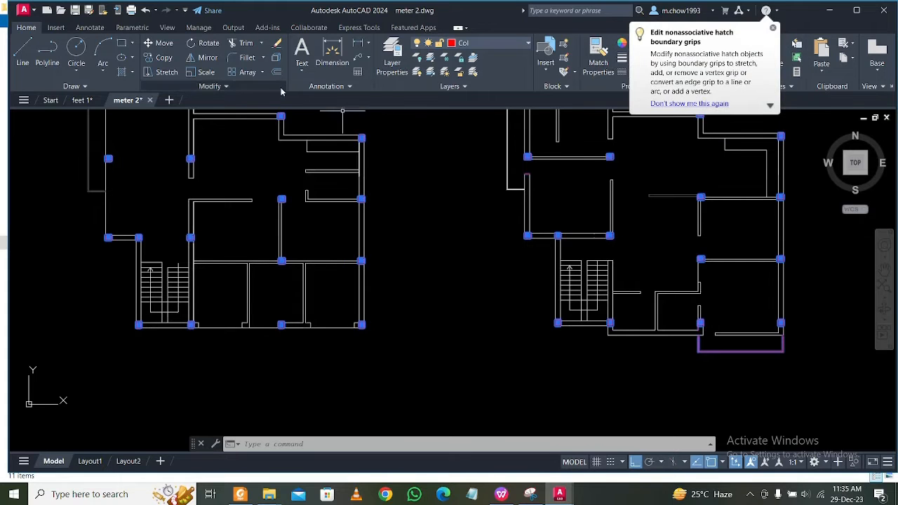
{"action": "key", "text": "Escape"}
Change the hatch of the first floor plan's lower-right corner column to Solid and clear the selection.
{"action": "scroll", "coordinate": [355, 324], "scroll_direction": "up", "scroll_amount": 4}
{"action": "scroll", "coordinate": [356, 325], "scroll_direction": "up", "scroll_amount": 5}
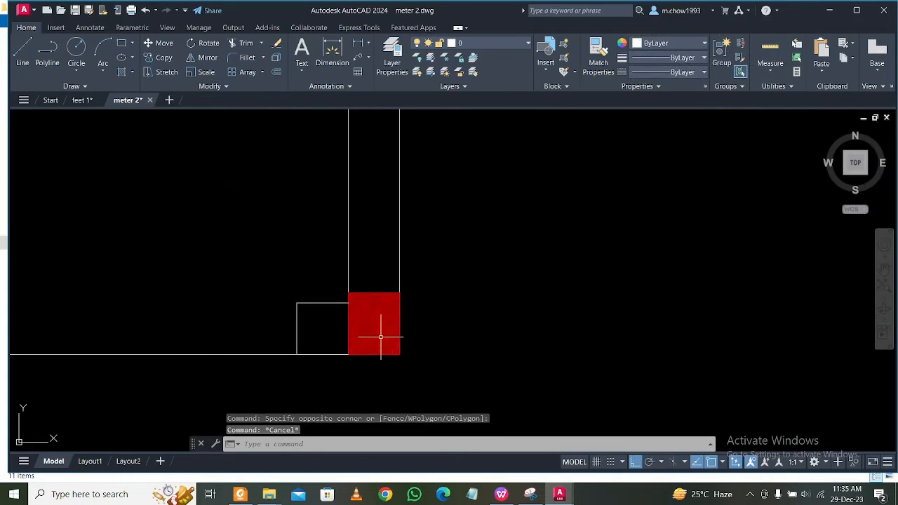
{"action": "left_click", "coordinate": [377, 333]}
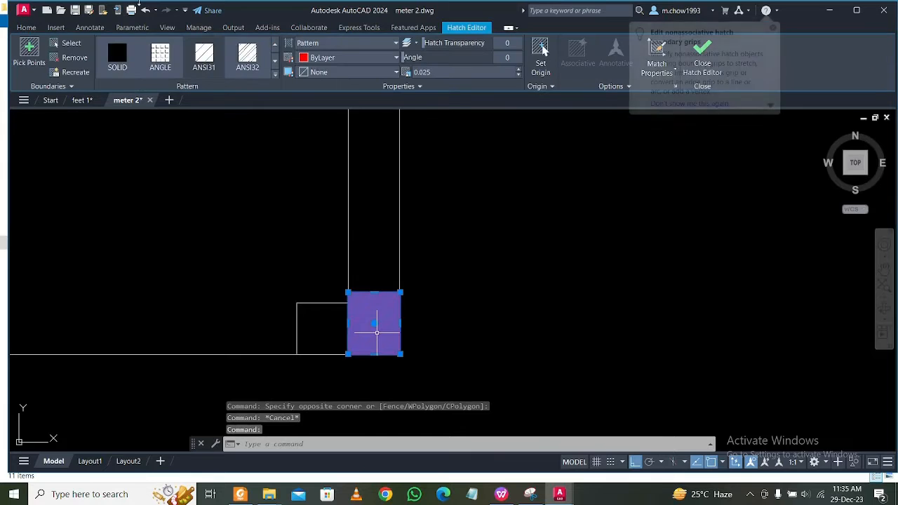
{"action": "left_click", "coordinate": [360, 45]}
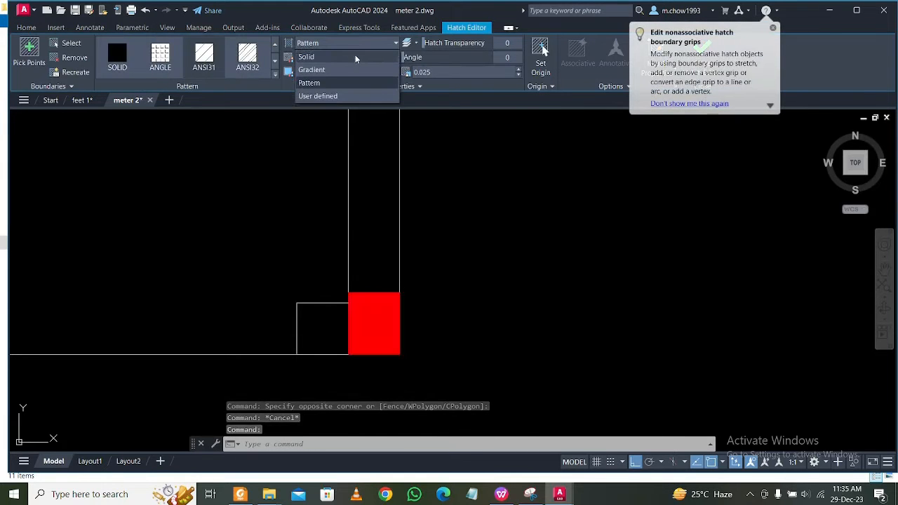
{"action": "left_click", "coordinate": [359, 52]}
{"action": "scroll", "coordinate": [400, 295], "scroll_direction": "down", "scroll_amount": 5}
{"action": "scroll", "coordinate": [325, 308], "scroll_direction": "up", "scroll_amount": 5}
{"action": "middle_click_drag", "start_coordinate": [472, 227], "coordinate": [307, 337]}
{"action": "scroll", "coordinate": [352, 281], "scroll_direction": "down", "scroll_amount": 5}
{"action": "middle_click_drag", "start_coordinate": [574, 306], "coordinate": [374, 363]}
{"action": "key", "text": "Escape"}
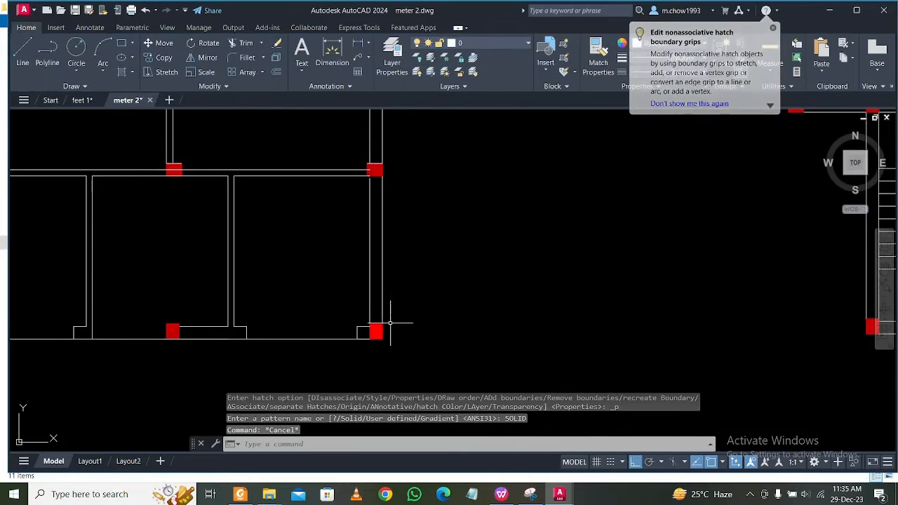
{"action": "scroll", "coordinate": [367, 354], "scroll_direction": "up", "scroll_amount": 5}
{"action": "scroll", "coordinate": [367, 354], "scroll_direction": "down", "scroll_amount": 5}
{"action": "scroll", "coordinate": [376, 295], "scroll_direction": "up", "scroll_amount": 1}
{"action": "scroll", "coordinate": [372, 355], "scroll_direction": "down", "scroll_amount": 8}
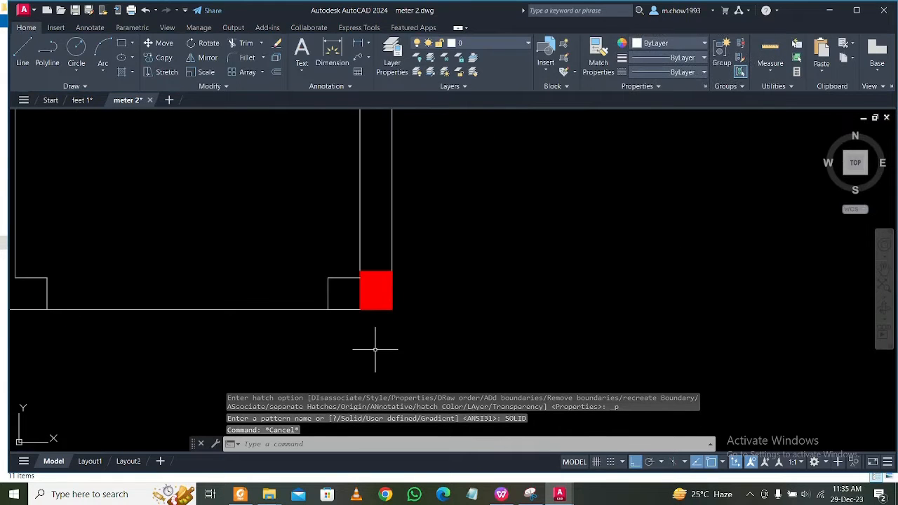
{"action": "middle_click_drag", "start_coordinate": [457, 320], "coordinate": [408, 280]}
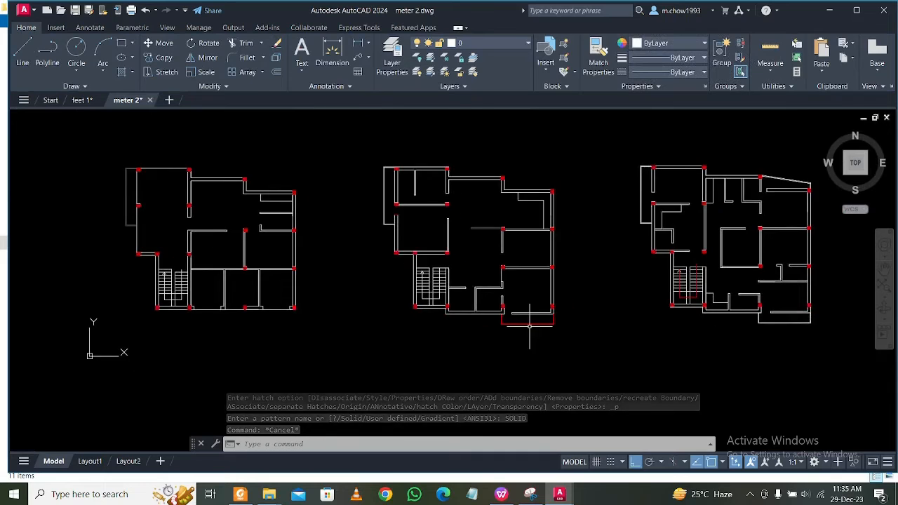
Move the lower balcony outline of the second floor plan to layer 0 and clear the selection.
{"action": "scroll", "coordinate": [530, 325], "scroll_direction": "up", "scroll_amount": 4}
{"action": "scroll", "coordinate": [386, 297], "scroll_direction": "down", "scroll_amount": 4}
{"action": "scroll", "coordinate": [466, 315], "scroll_direction": "up", "scroll_amount": 4}
{"action": "left_click", "coordinate": [466, 315]}
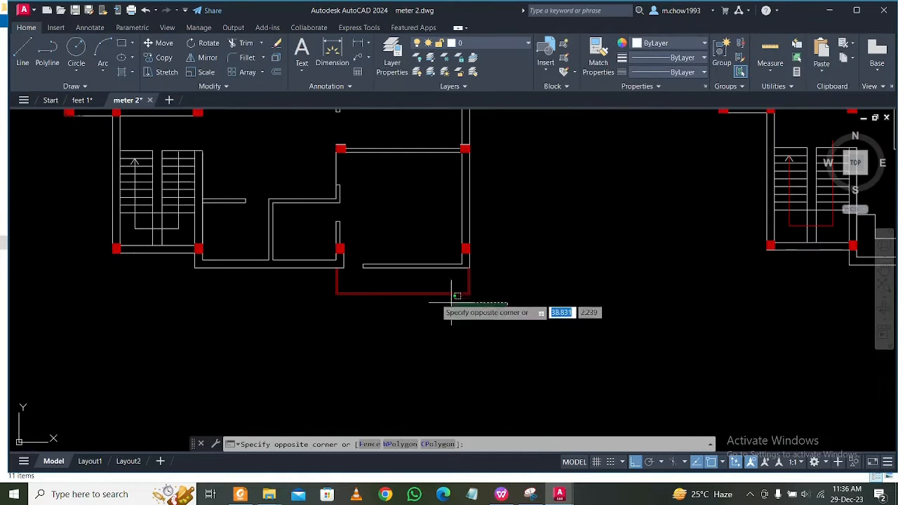
{"action": "left_click", "coordinate": [310, 280]}
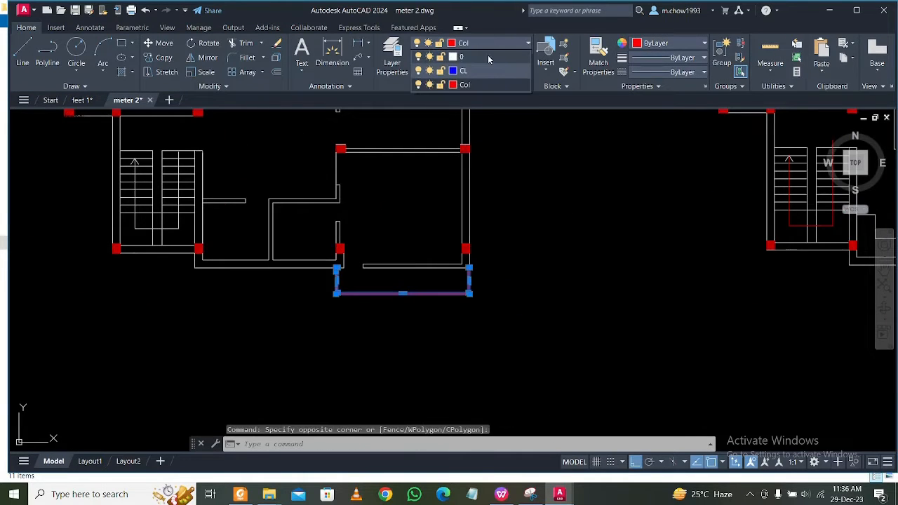
{"action": "scroll", "coordinate": [445, 297], "scroll_direction": "down", "scroll_amount": 4}
{"action": "key", "text": "Escape"}
Select the red stair direction line in the third floor plan's staircase.
{"action": "middle_click_drag", "start_coordinate": [578, 293], "coordinate": [548, 316]}
{"action": "scroll", "coordinate": [548, 317], "scroll_direction": "up", "scroll_amount": 4}
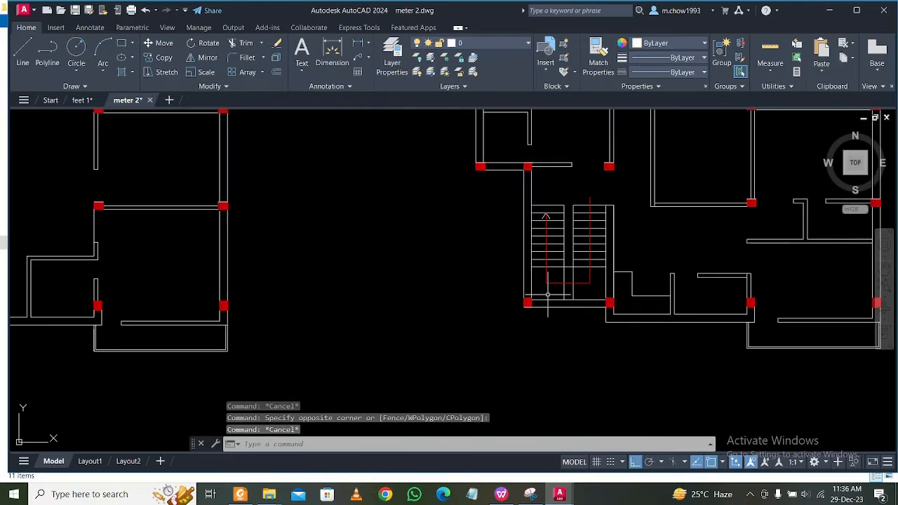
{"action": "left_click", "coordinate": [586, 283]}
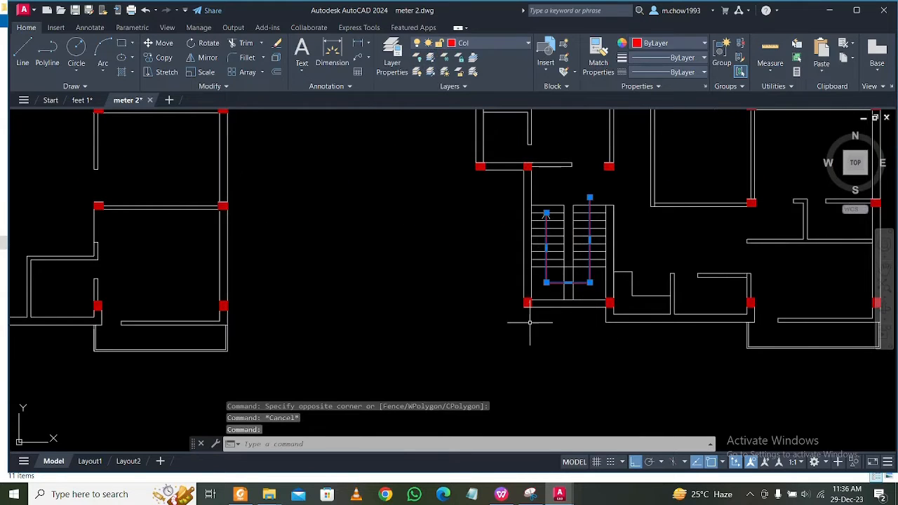
{"action": "key", "text": "Escape"}
{"action": "left_click", "coordinate": [588, 293]}
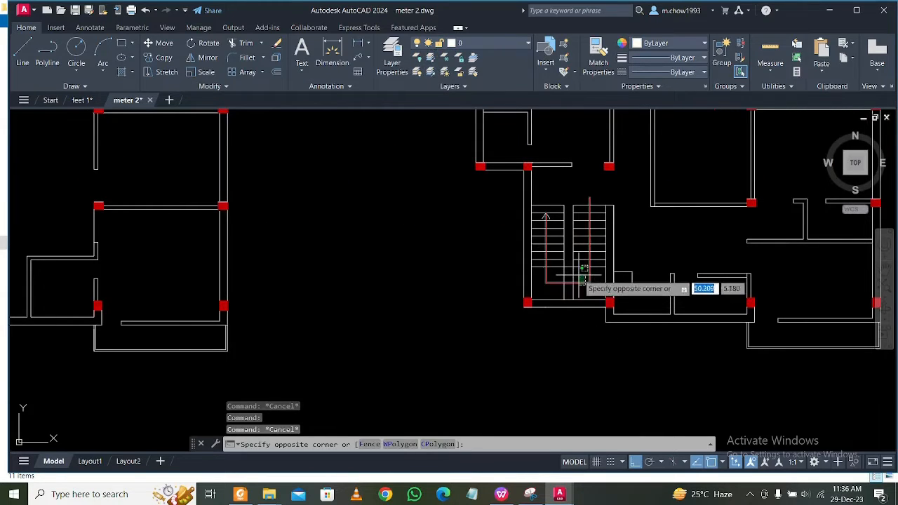
{"action": "left_click", "coordinate": [591, 285]}
{"action": "scroll", "coordinate": [620, 289], "scroll_direction": "down", "scroll_amount": 5}
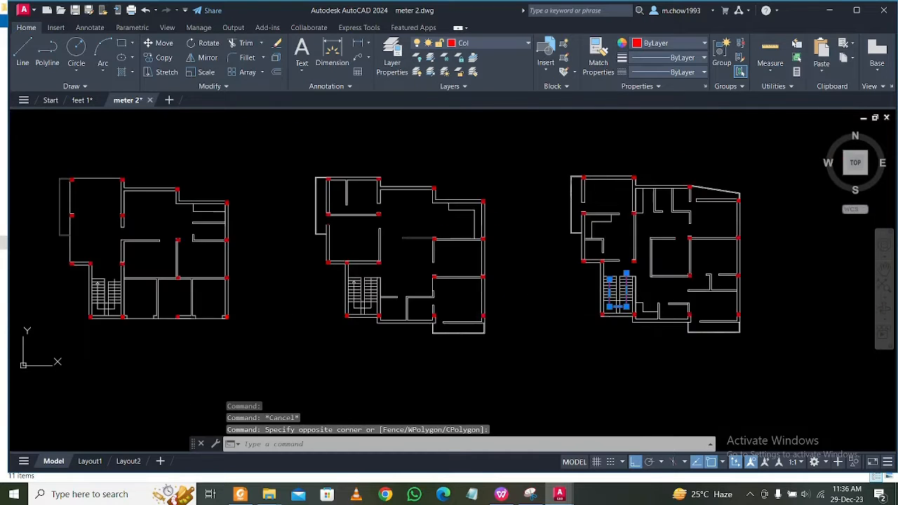
Add the second floor plan's stair direction line to the selection, assign both lines to layer 0 and clear the selection.
{"action": "scroll", "coordinate": [442, 340], "scroll_direction": "up", "scroll_amount": 6}
{"action": "left_click", "coordinate": [440, 341]}
{"action": "left_click", "coordinate": [436, 318]}
{"action": "left_click", "coordinate": [437, 321]}
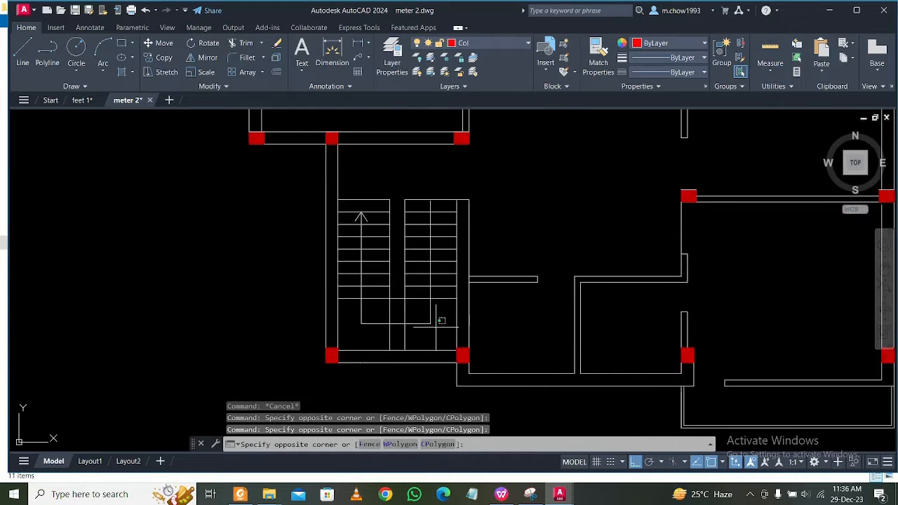
{"action": "left_click", "coordinate": [417, 308]}
{"action": "scroll", "coordinate": [465, 330], "scroll_direction": "down", "scroll_amount": 5}
{"action": "middle_click_drag", "start_coordinate": [409, 332], "coordinate": [759, 372]}
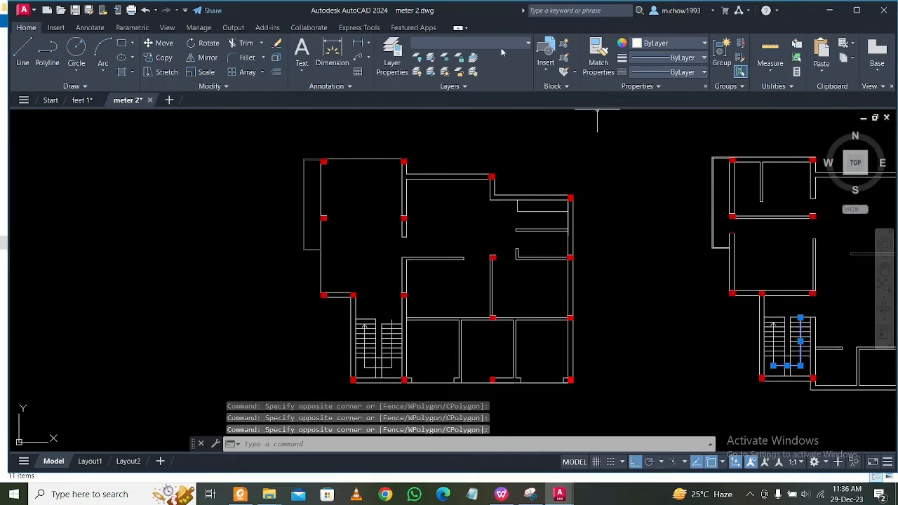
{"action": "key", "text": "Escape"}
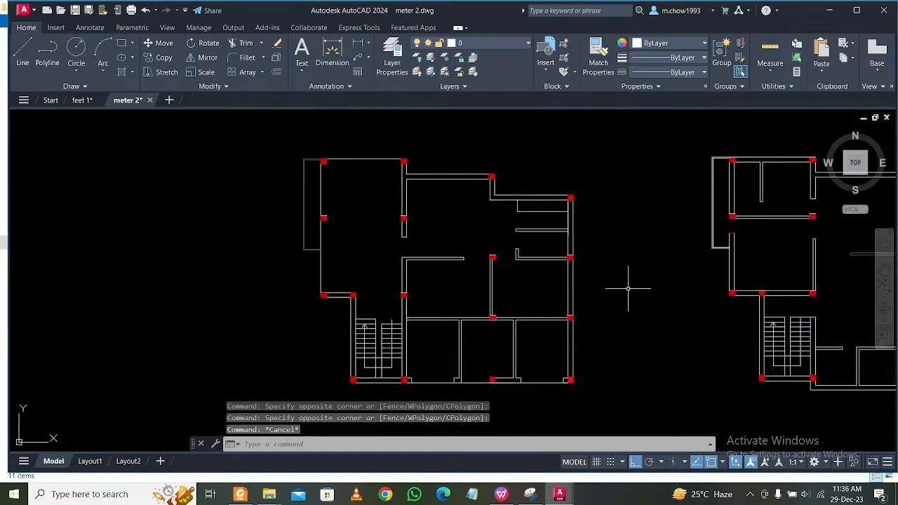
Examine the columns, walls and stair lines across the three floor plans for objects with the wrong layer colour.
{"action": "middle_click_drag", "start_coordinate": [618, 286], "coordinate": [542, 268]}
{"action": "middle_click_drag", "start_coordinate": [481, 269], "coordinate": [391, 262]}
{"action": "middle_click_drag", "start_coordinate": [571, 285], "coordinate": [349, 247]}
{"action": "middle_click_drag", "start_coordinate": [606, 282], "coordinate": [442, 317]}
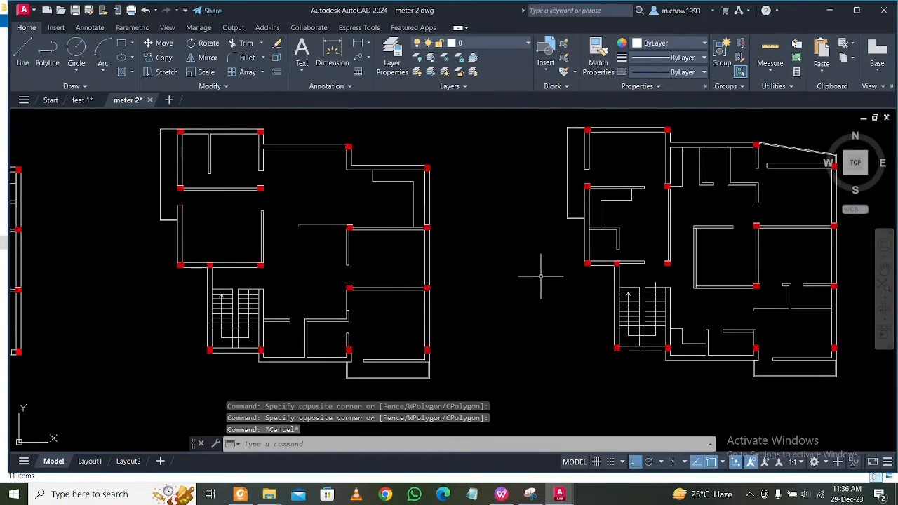
{"action": "mouse_move", "coordinate": [540, 276]}
{"action": "middle_mouse_down"}
{"action": "mouse_move", "coordinate": [467, 272]}
{"action": "mouse_move", "coordinate": [472, 281]}
{"action": "middle_mouse_up"}
{"action": "scroll", "coordinate": [301, 200], "scroll_direction": "up", "scroll_amount": 7}
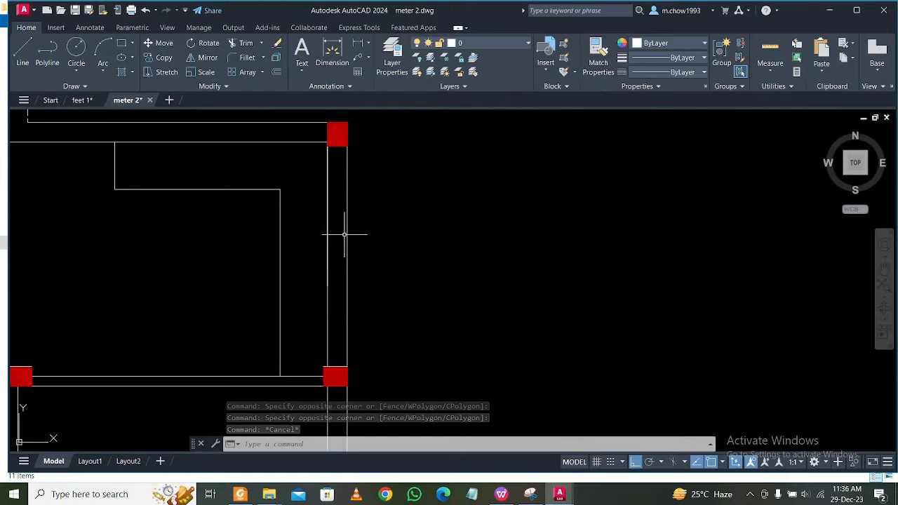
{"action": "scroll", "coordinate": [344, 235], "scroll_direction": "down", "scroll_amount": 7}
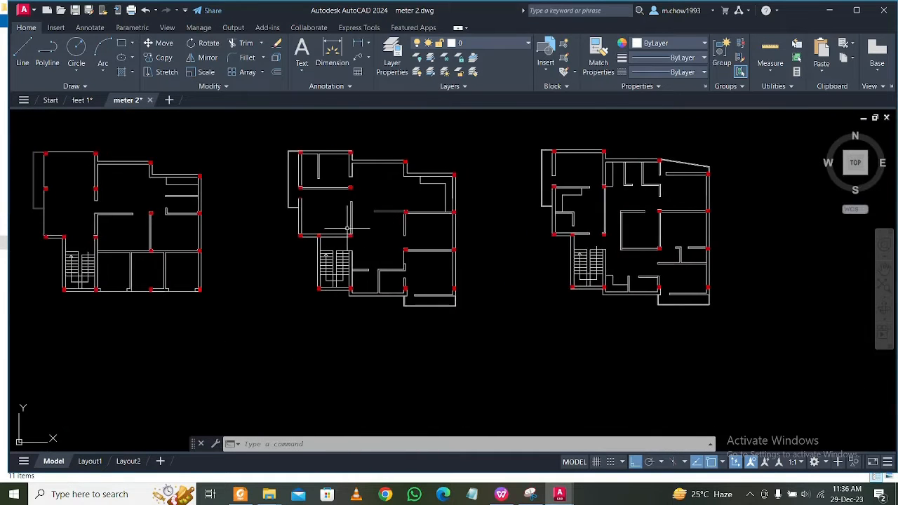
{"action": "middle_click_drag", "start_coordinate": [313, 228], "coordinate": [389, 226]}
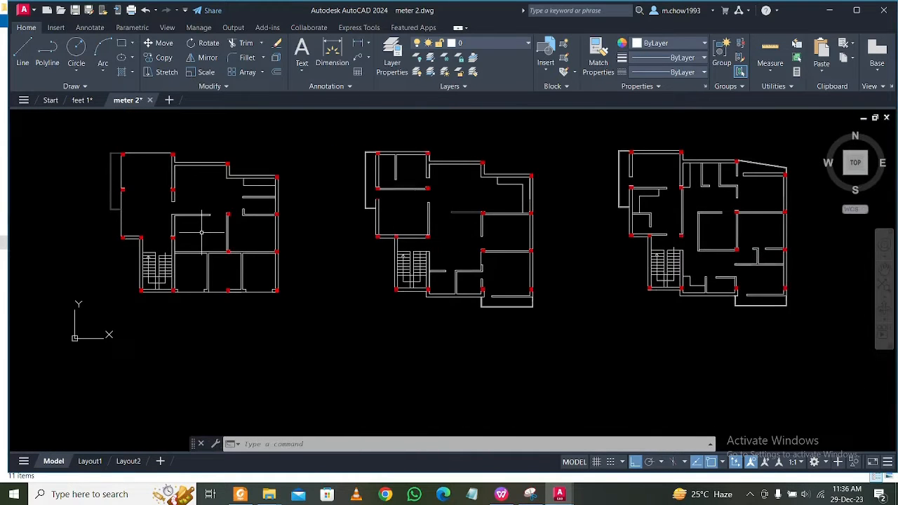
{"action": "middle_click_drag", "start_coordinate": [201, 232], "coordinate": [234, 249]}
Make CL the current layer and draw a vertical polyline about 6.89 long from the first plan's upper-left column's bottom midpoint to the lower-left wall column's centre.
{"action": "left_click", "coordinate": [481, 42]}
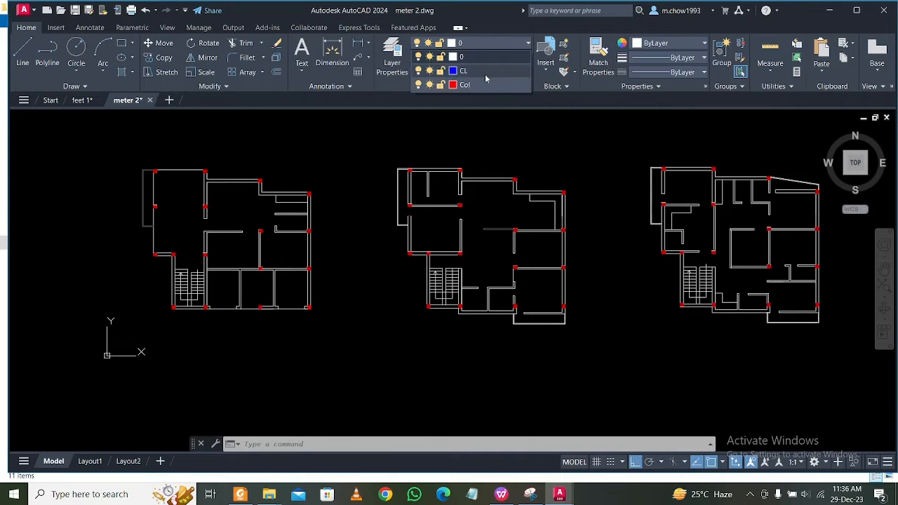
{"action": "left_click", "coordinate": [456, 70]}
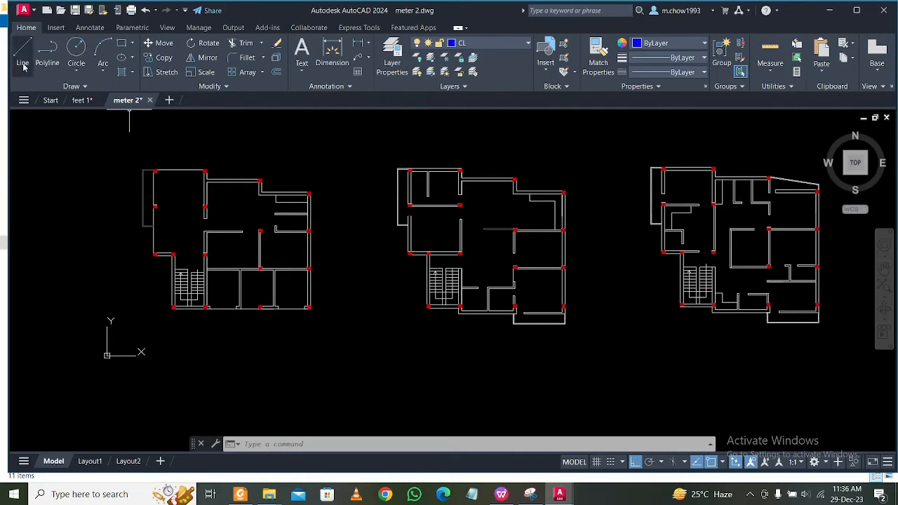
{"action": "left_click", "coordinate": [48, 50]}
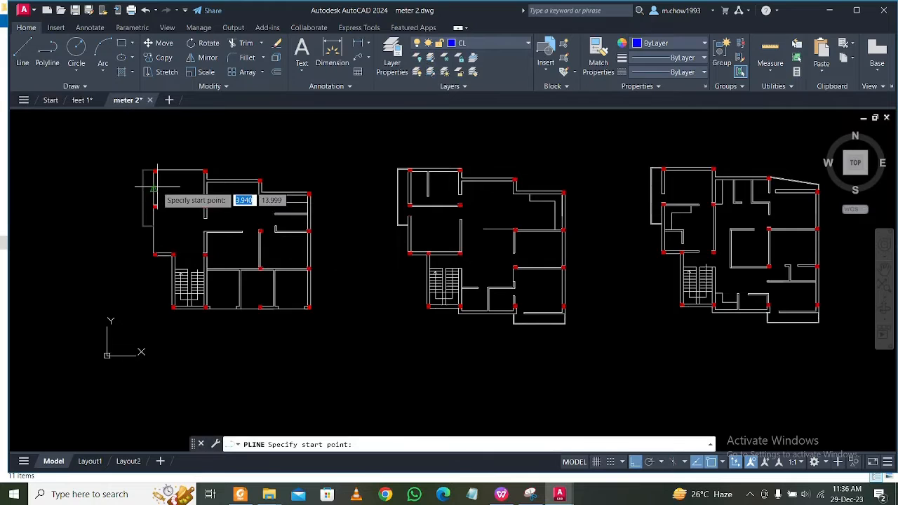
{"action": "scroll", "coordinate": [156, 186], "scroll_direction": "up", "scroll_amount": 10}
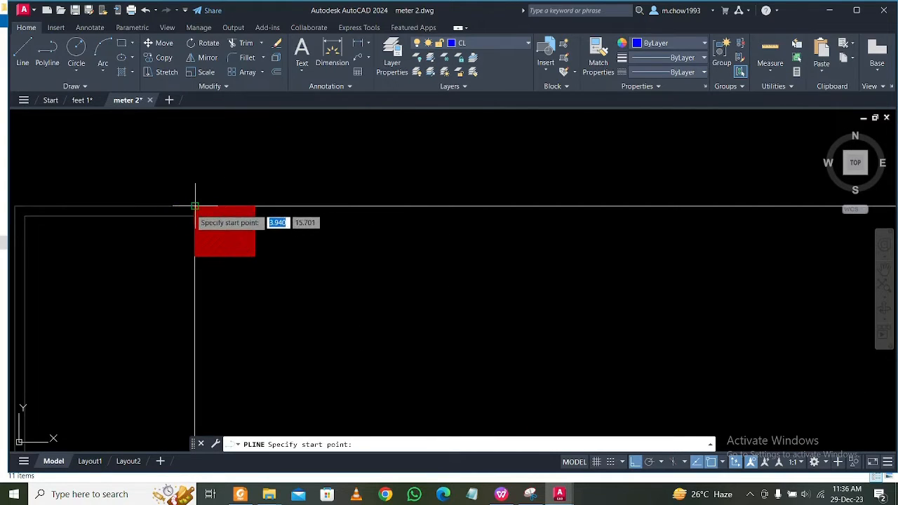
{"action": "scroll", "coordinate": [221, 207], "scroll_direction": "up", "scroll_amount": 4}
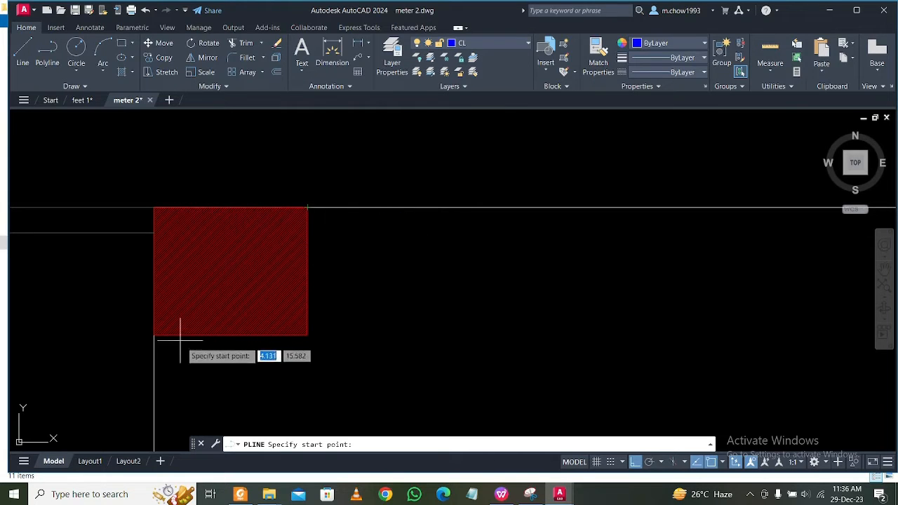
{"action": "left_click", "coordinate": [231, 335]}
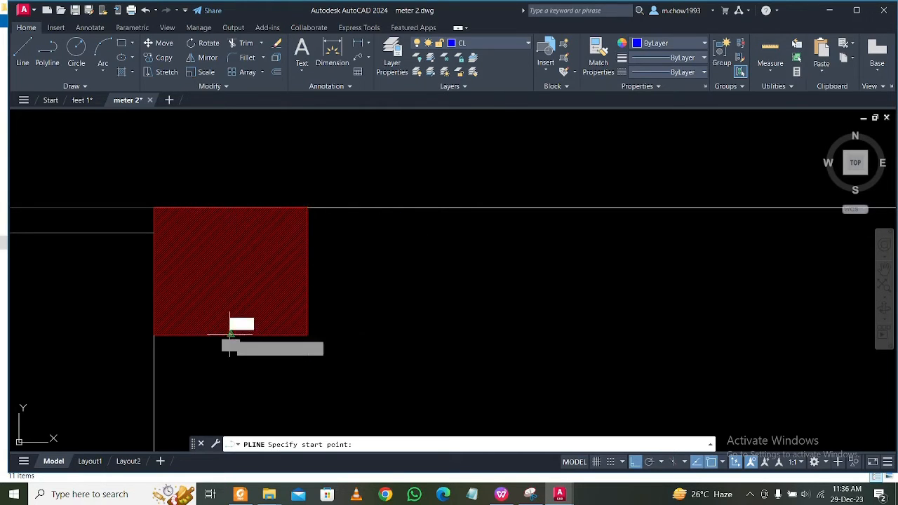
{"action": "scroll", "coordinate": [230, 331], "scroll_direction": "down", "scroll_amount": 10}
{"action": "middle_click_drag", "start_coordinate": [232, 399], "coordinate": [208, 155]}
{"action": "middle_click_drag", "start_coordinate": [208, 316], "coordinate": [199, 176]}
{"action": "scroll", "coordinate": [194, 259], "scroll_direction": "up", "scroll_amount": 4}
{"action": "scroll", "coordinate": [199, 288], "scroll_direction": "up", "scroll_amount": 3}
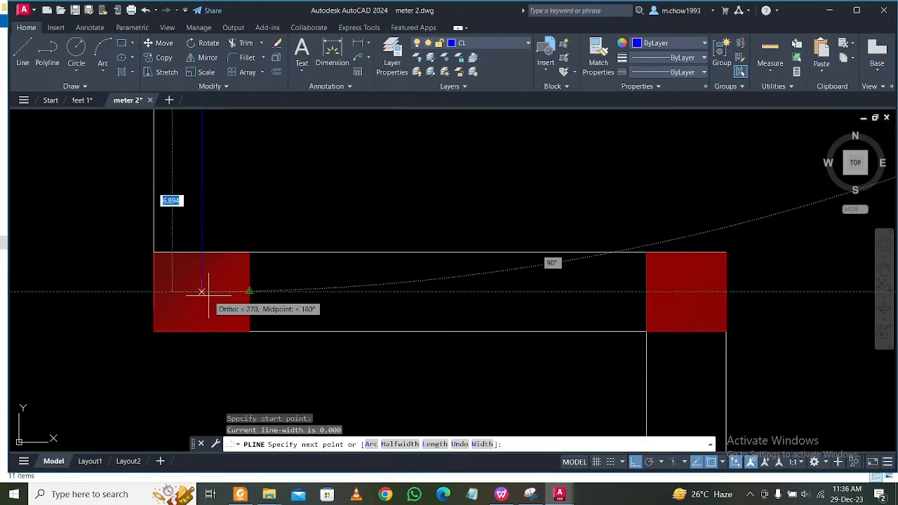
{"action": "left_click", "coordinate": [208, 295]}
{"action": "key", "text": "Escape"}
{"action": "scroll", "coordinate": [232, 296], "scroll_direction": "down", "scroll_amount": 6}
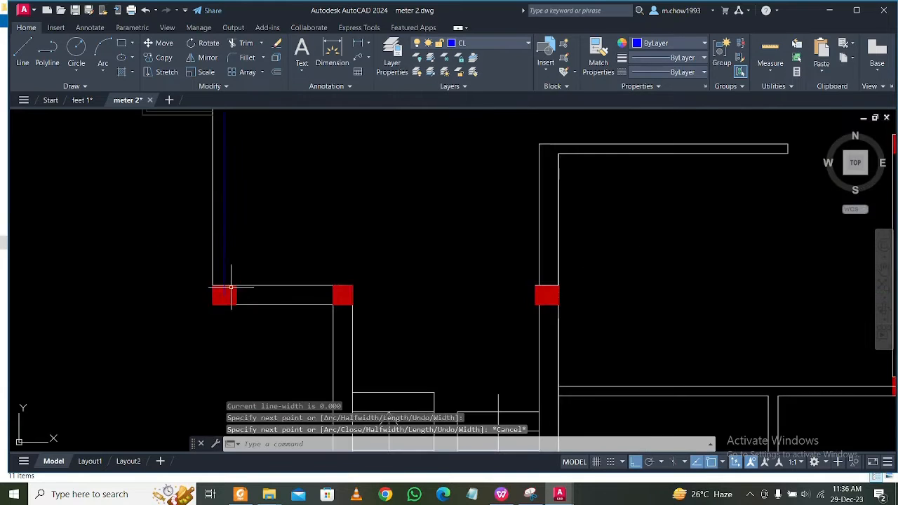
Stretch the upper end of the blue centre line to the centre of the first floor plan's upper-left column.
{"action": "middle_click_drag", "start_coordinate": [245, 127], "coordinate": [277, 332]}
{"action": "middle_click_drag", "start_coordinate": [272, 151], "coordinate": [272, 324]}
{"action": "middle_click_drag", "start_coordinate": [263, 184], "coordinate": [261, 294]}
{"action": "scroll", "coordinate": [250, 251], "scroll_direction": "up", "scroll_amount": 5}
{"action": "left_click", "coordinate": [290, 323]}
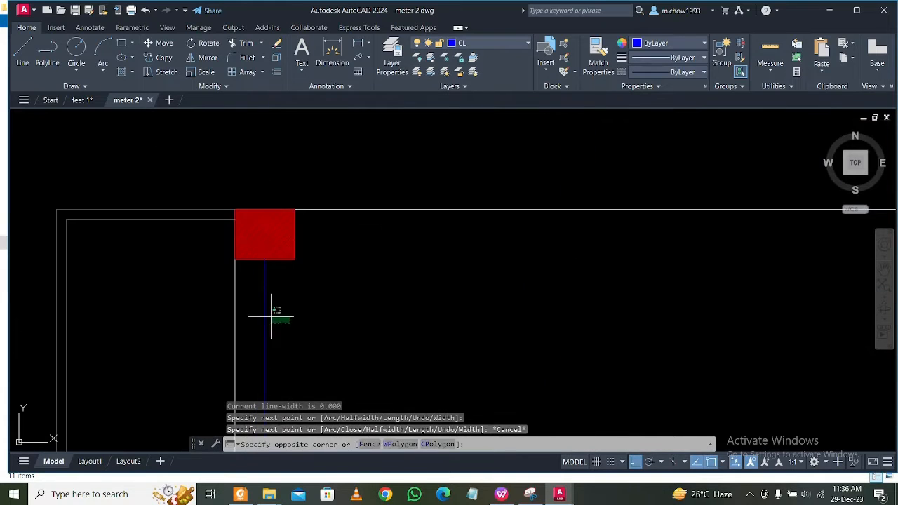
{"action": "left_click", "coordinate": [259, 306]}
{"action": "left_click", "coordinate": [264, 259]}
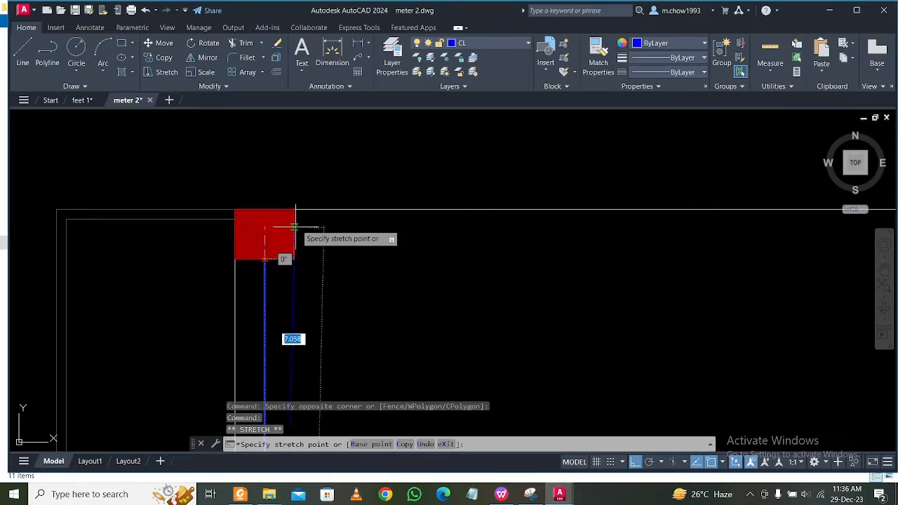
{"action": "scroll", "coordinate": [297, 225], "scroll_direction": "up", "scroll_amount": 2}
{"action": "key", "text": "Escape"}
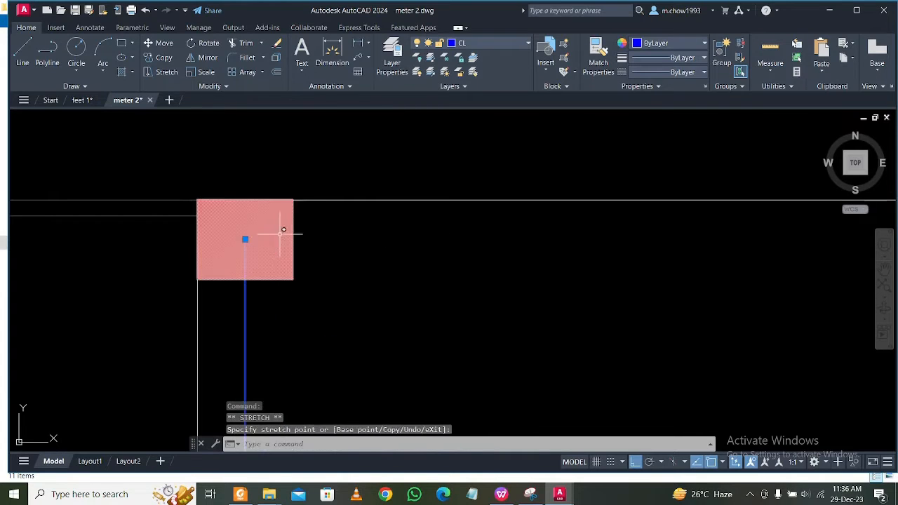
{"action": "scroll", "coordinate": [260, 239], "scroll_direction": "down", "scroll_amount": 6}
{"action": "scroll", "coordinate": [260, 311], "scroll_direction": "up", "scroll_amount": 3}
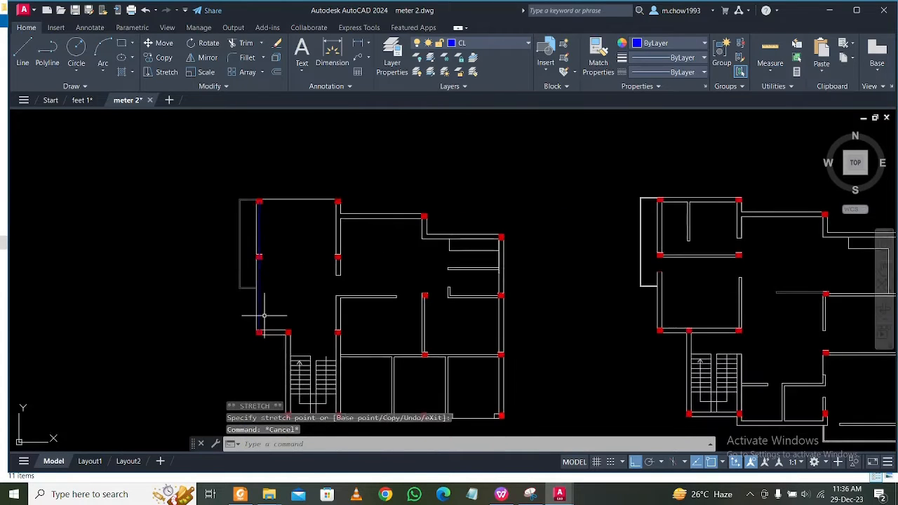
{"action": "scroll", "coordinate": [232, 279], "scroll_direction": "up", "scroll_amount": 3}
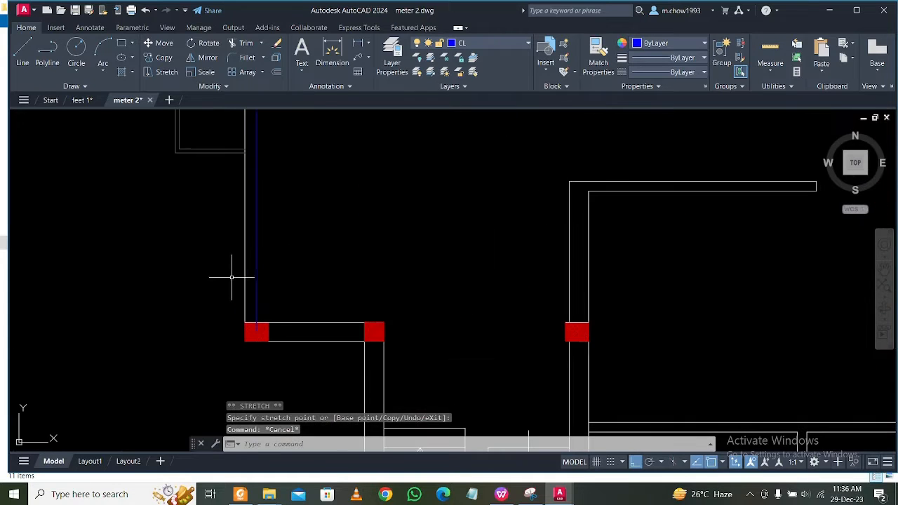
{"action": "left_click", "coordinate": [291, 270]}
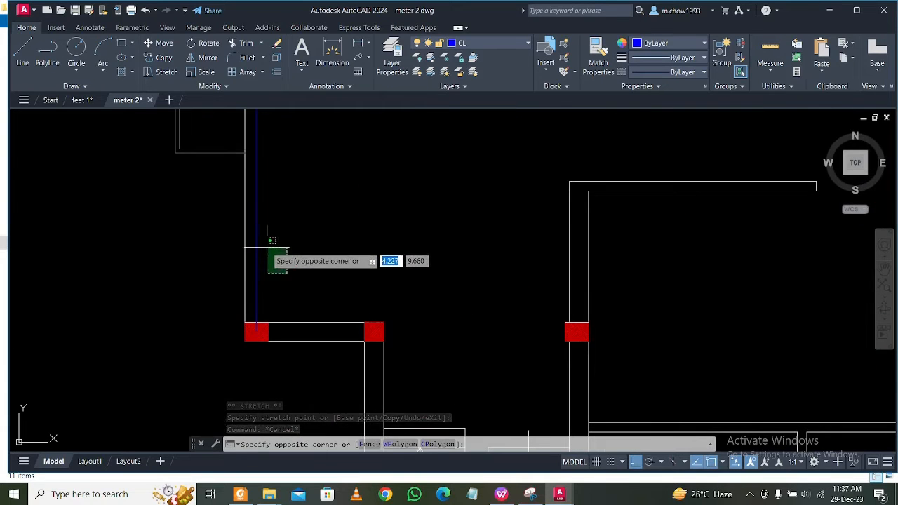
{"action": "scroll", "coordinate": [271, 258], "scroll_direction": "down", "scroll_amount": 4}
{"action": "scroll", "coordinate": [279, 251], "scroll_direction": "up", "scroll_amount": 3}
{"action": "key", "text": "Escape"}
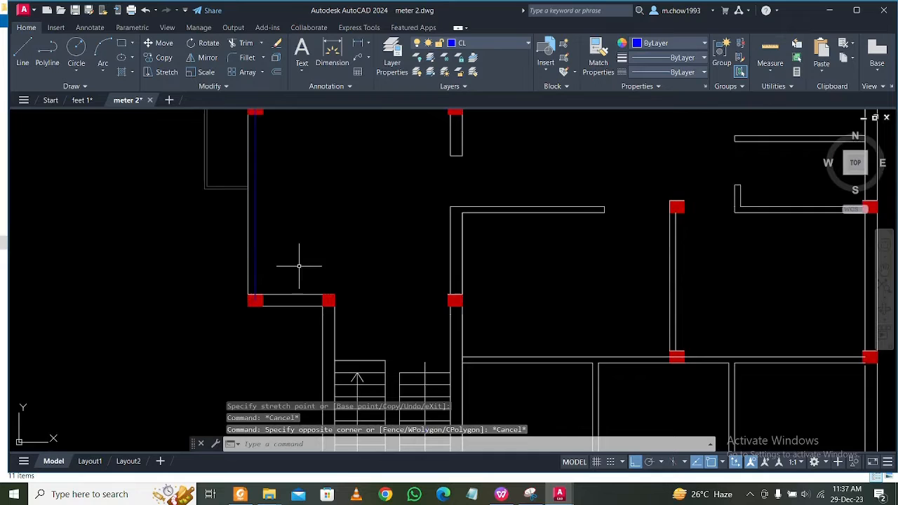
Draw a vertical line about 4.34 long from the bottom midpoint of the column above the first plan's stair to the centre of its lower-left corner column.
{"action": "left_click", "coordinate": [24, 53]}
{"action": "scroll", "coordinate": [326, 298], "scroll_direction": "up", "scroll_amount": 4}
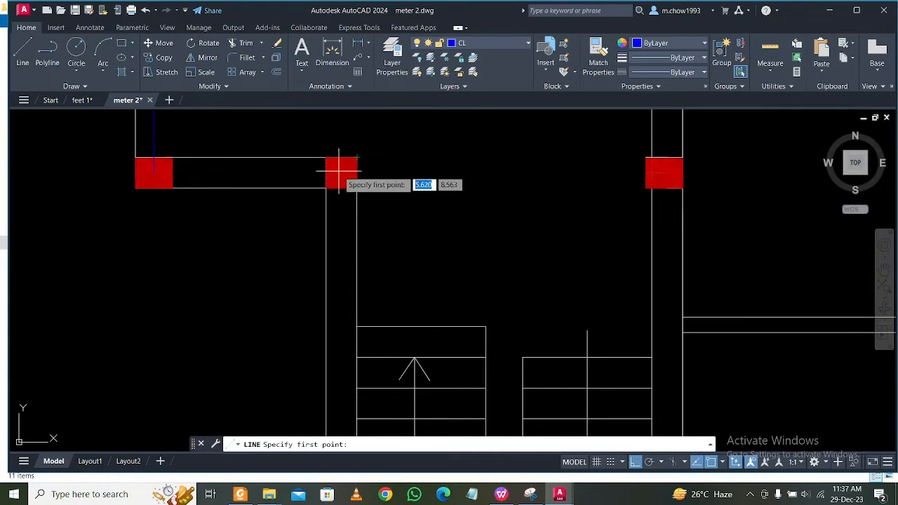
{"action": "scroll", "coordinate": [324, 169], "scroll_direction": "up", "scroll_amount": 1}
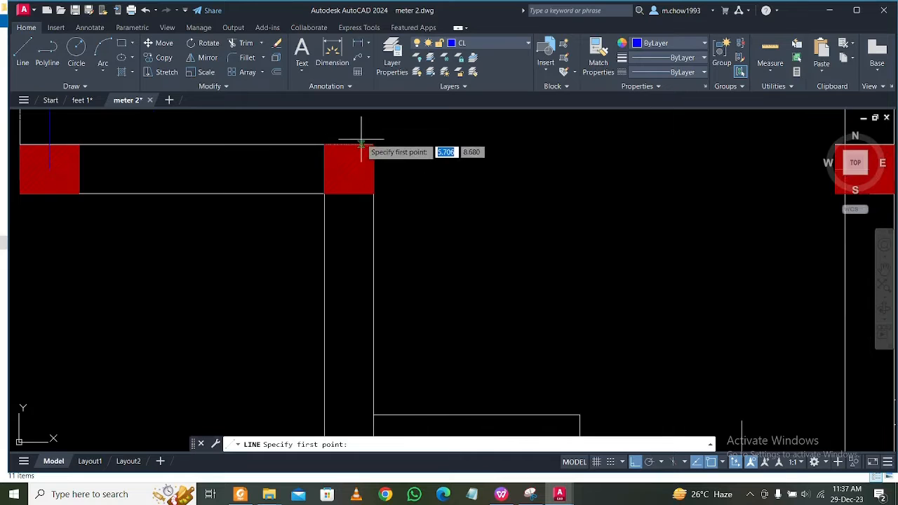
{"action": "left_click", "coordinate": [350, 186]}
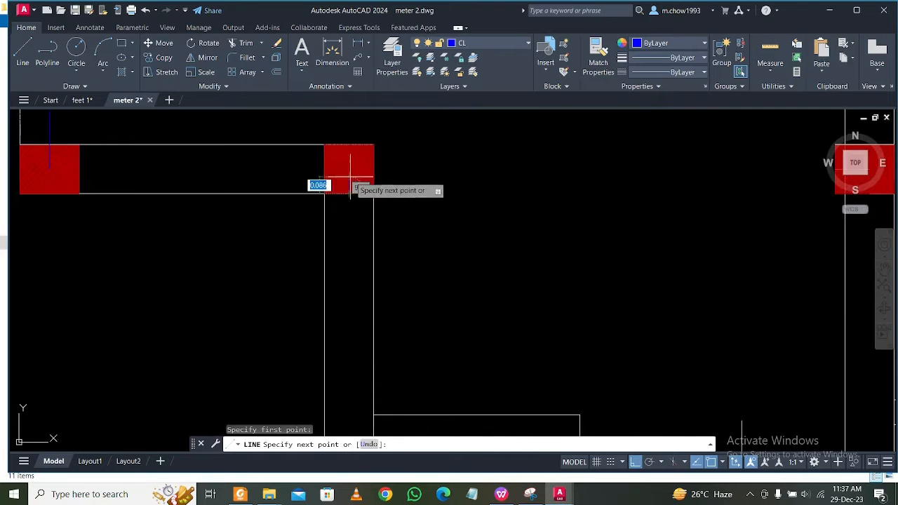
{"action": "scroll", "coordinate": [350, 177], "scroll_direction": "down", "scroll_amount": 4}
{"action": "middle_click_drag", "start_coordinate": [358, 391], "coordinate": [329, 200]}
{"action": "scroll", "coordinate": [320, 300], "scroll_direction": "up", "scroll_amount": 2}
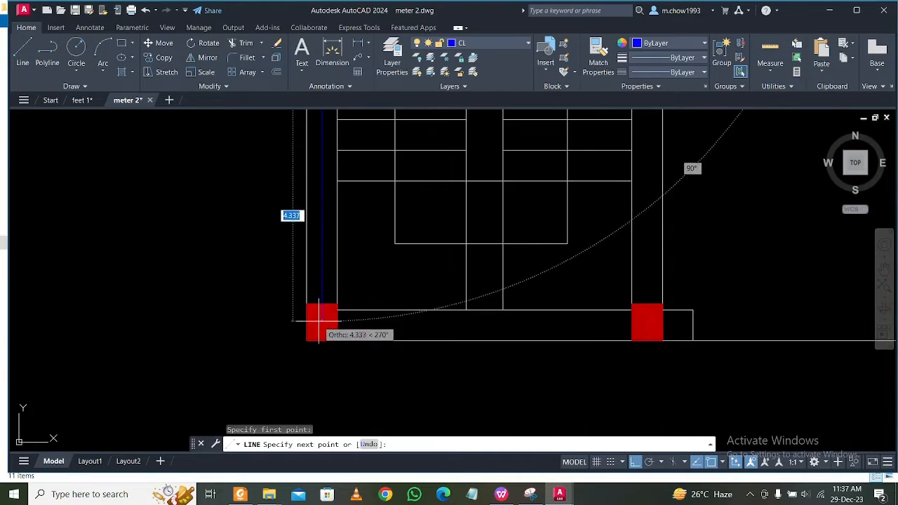
{"action": "scroll", "coordinate": [319, 321], "scroll_direction": "up", "scroll_amount": 3}
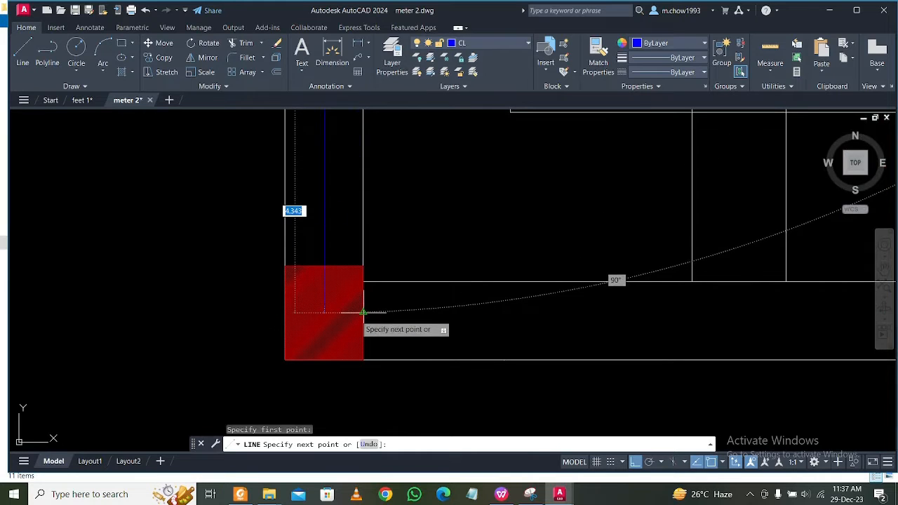
{"action": "left_click", "coordinate": [345, 314]}
{"action": "key", "text": "Escape"}
{"action": "scroll", "coordinate": [348, 236], "scroll_direction": "down", "scroll_amount": 3}
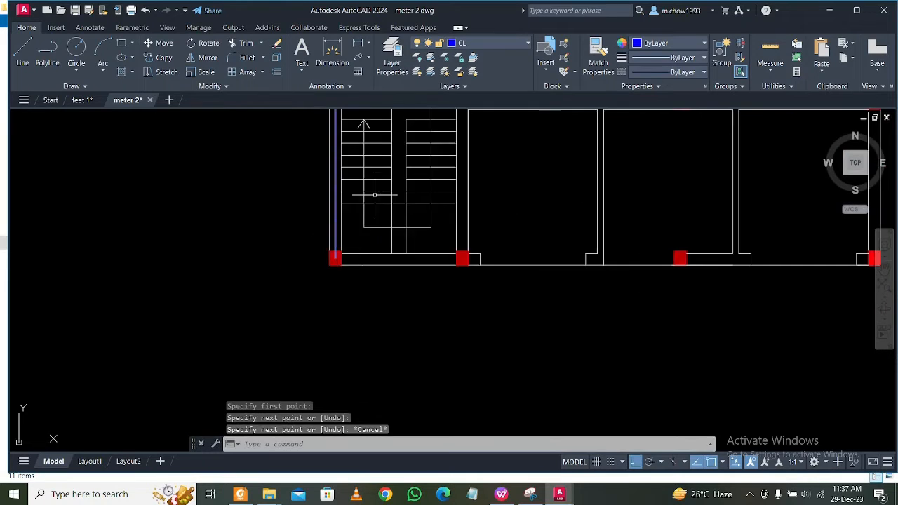
Stretch the upper end of the centre line along the stair's left wall to the centre of the column above it.
{"action": "scroll", "coordinate": [341, 201], "scroll_direction": "up", "scroll_amount": 4}
{"action": "left_click", "coordinate": [313, 224]}
{"action": "left_click", "coordinate": [294, 214]}
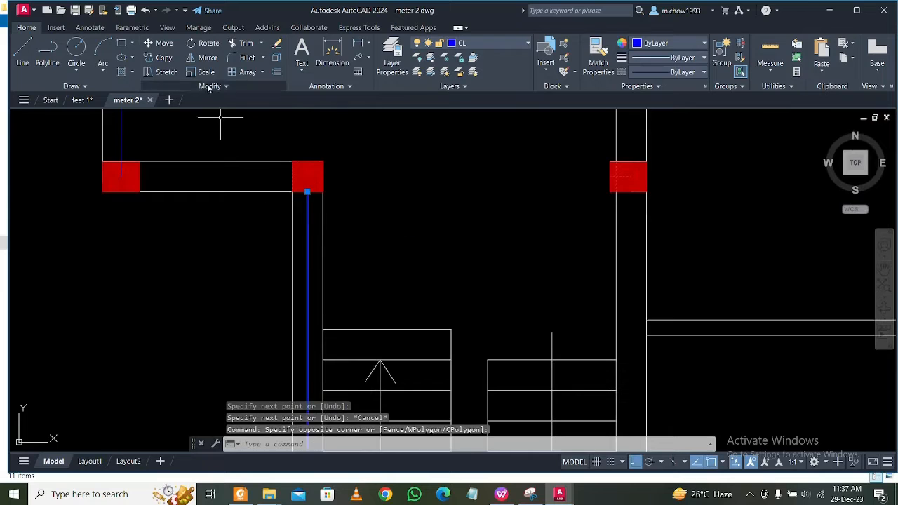
{"action": "scroll", "coordinate": [286, 175], "scroll_direction": "up", "scroll_amount": 4}
{"action": "left_click", "coordinate": [340, 220]}
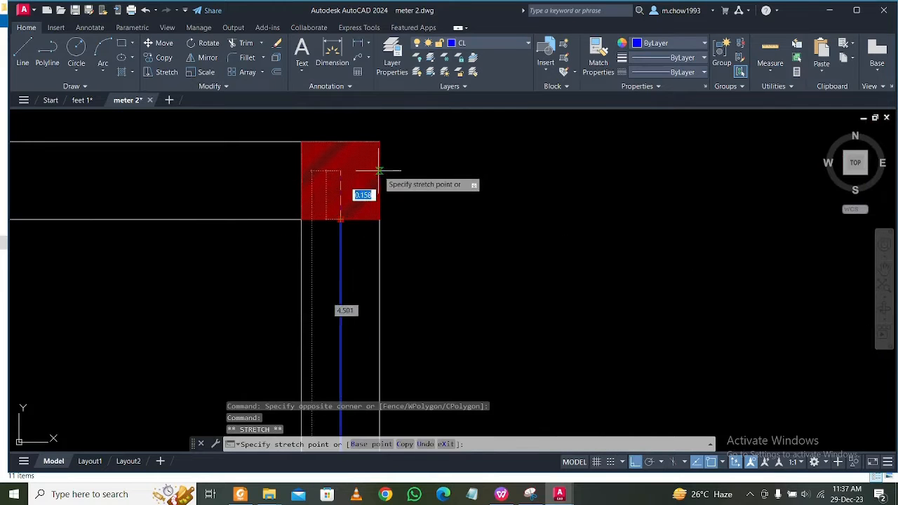
{"action": "scroll", "coordinate": [356, 170], "scroll_direction": "down", "scroll_amount": 6}
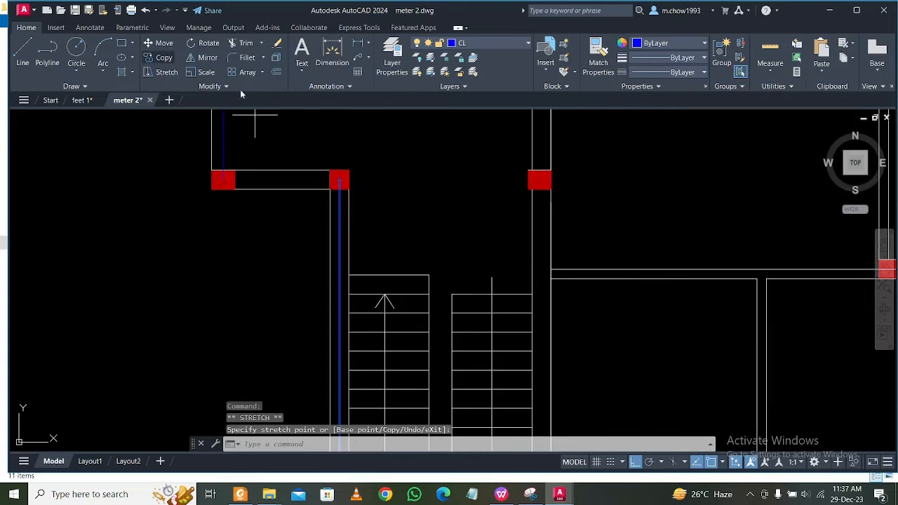
{"action": "left_click", "coordinate": [161, 57]}
{"action": "scroll", "coordinate": [364, 204], "scroll_direction": "up", "scroll_amount": 2}
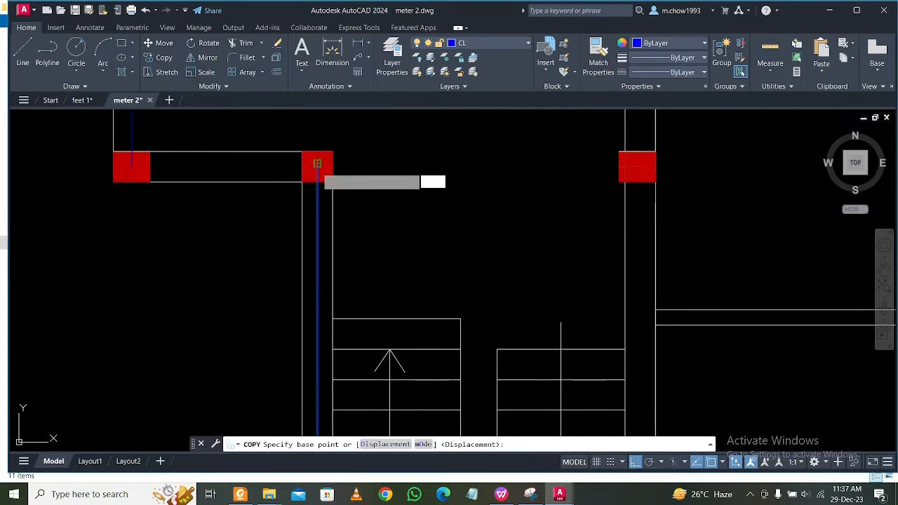
{"action": "left_click", "coordinate": [317, 163]}
{"action": "scroll", "coordinate": [630, 159], "scroll_direction": "up", "scroll_amount": 4}
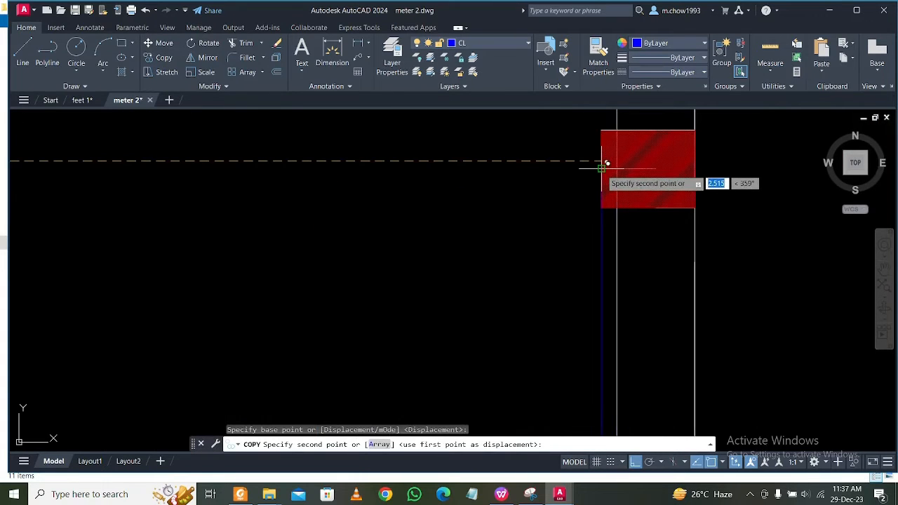
{"action": "key", "text": "Escape"}
{"action": "scroll", "coordinate": [561, 166], "scroll_direction": "down", "scroll_amount": 4}
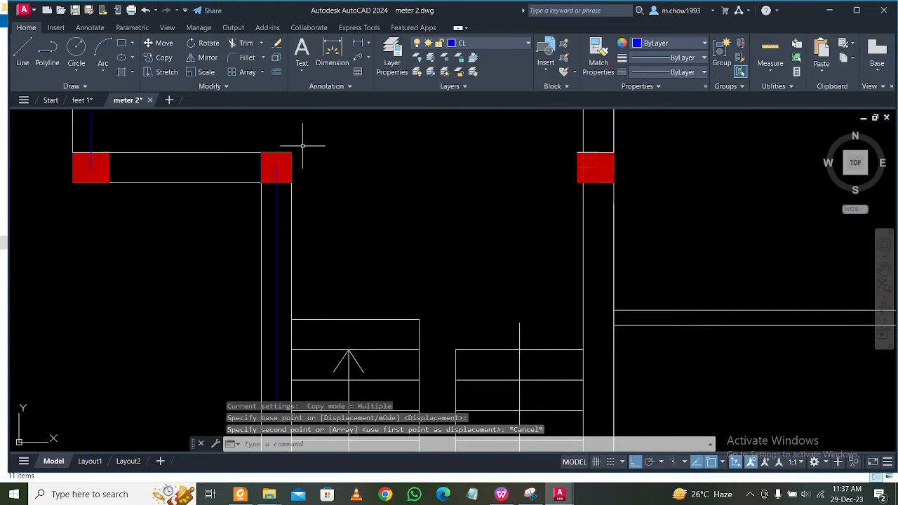
Draw a vertical line about 4.34 long from the bottom midpoint of the column above the stair's right wall to the centre of the column below.
{"action": "left_click", "coordinate": [23, 55]}
{"action": "scroll", "coordinate": [612, 164], "scroll_direction": "up", "scroll_amount": 2}
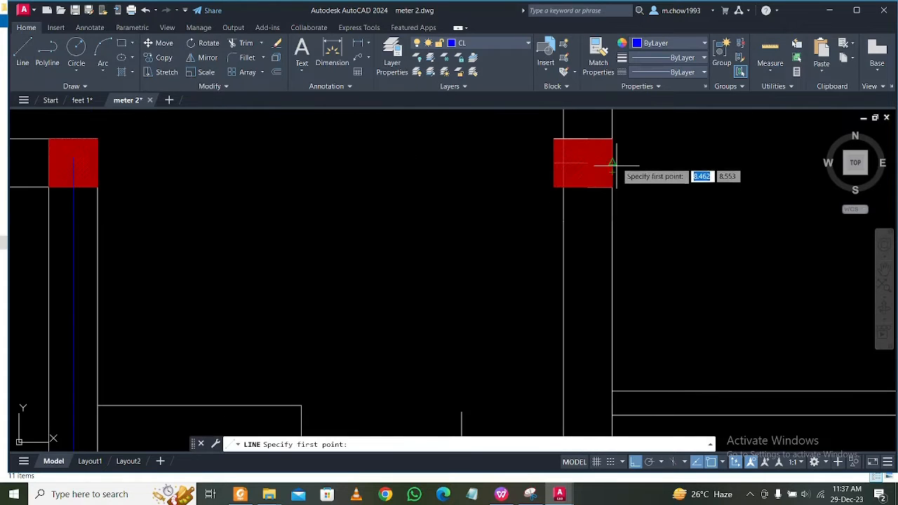
{"action": "left_click", "coordinate": [583, 187]}
{"action": "scroll", "coordinate": [553, 231], "scroll_direction": "down", "scroll_amount": 3}
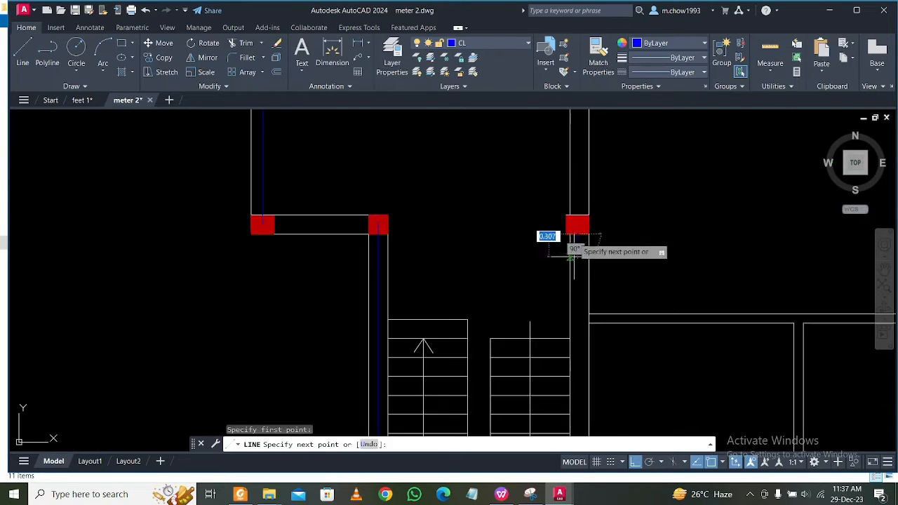
{"action": "scroll", "coordinate": [583, 334], "scroll_direction": "up", "scroll_amount": 3}
{"action": "scroll", "coordinate": [573, 343], "scroll_direction": "up", "scroll_amount": 1}
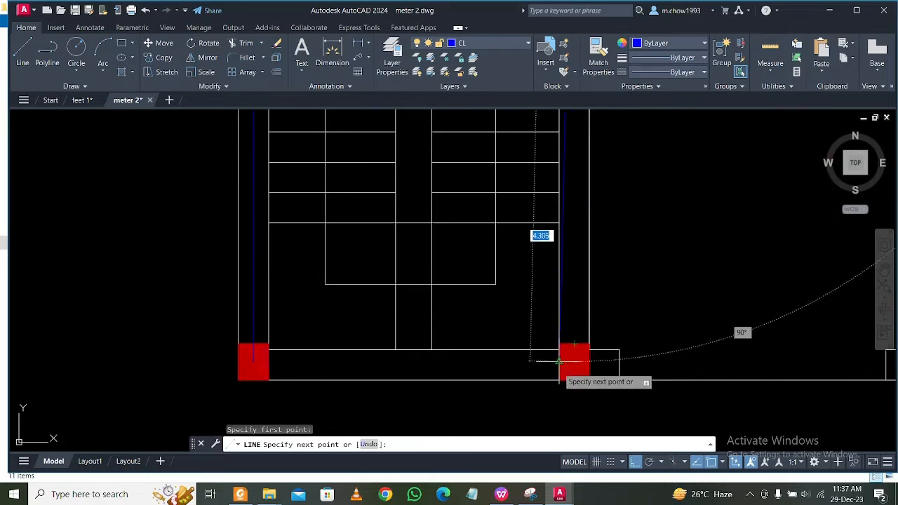
{"action": "scroll", "coordinate": [574, 380], "scroll_direction": "up", "scroll_amount": 2}
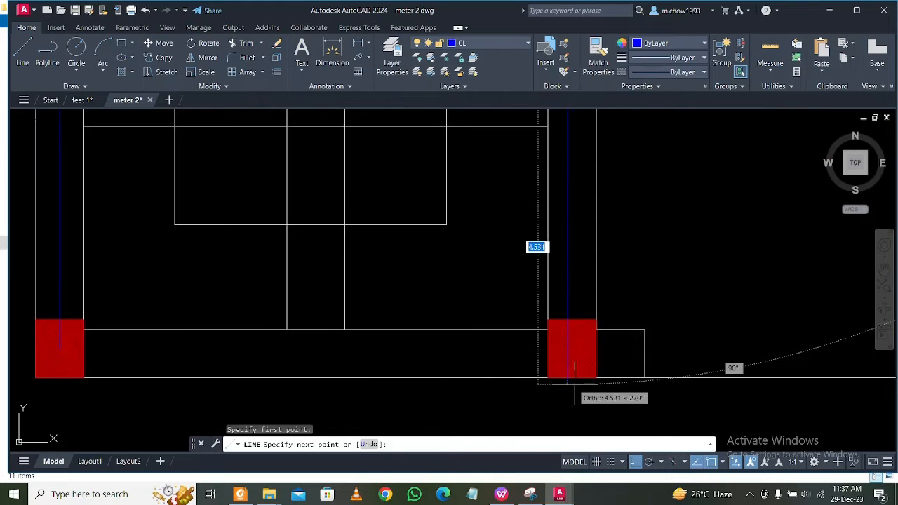
{"action": "left_click", "coordinate": [252, 351]}
{"action": "key", "text": "Escape"}
Stretch the upper end of the centre line along the stair's right wall to the centre of the column directly above it.
{"action": "scroll", "coordinate": [286, 365], "scroll_direction": "down", "scroll_amount": 4}
{"action": "middle_click_drag", "start_coordinate": [371, 293], "coordinate": [394, 421]}
{"action": "middle_click_drag", "start_coordinate": [427, 239], "coordinate": [442, 352]}
{"action": "scroll", "coordinate": [442, 294], "scroll_direction": "up", "scroll_amount": 2}
{"action": "left_click", "coordinate": [427, 288]}
{"action": "scroll", "coordinate": [429, 266], "scroll_direction": "up", "scroll_amount": 3}
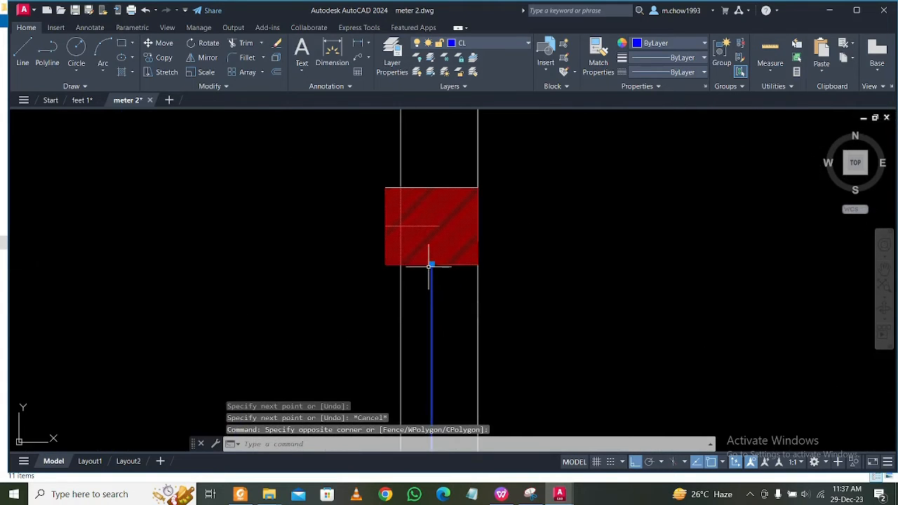
{"action": "left_click", "coordinate": [431, 264]}
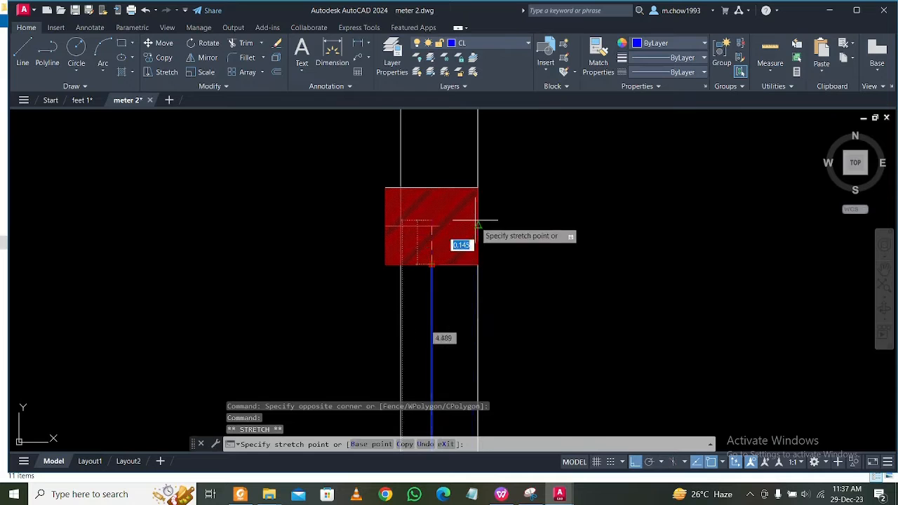
{"action": "left_click", "coordinate": [431, 226]}
{"action": "scroll", "coordinate": [453, 241], "scroll_direction": "down", "scroll_amount": 3}
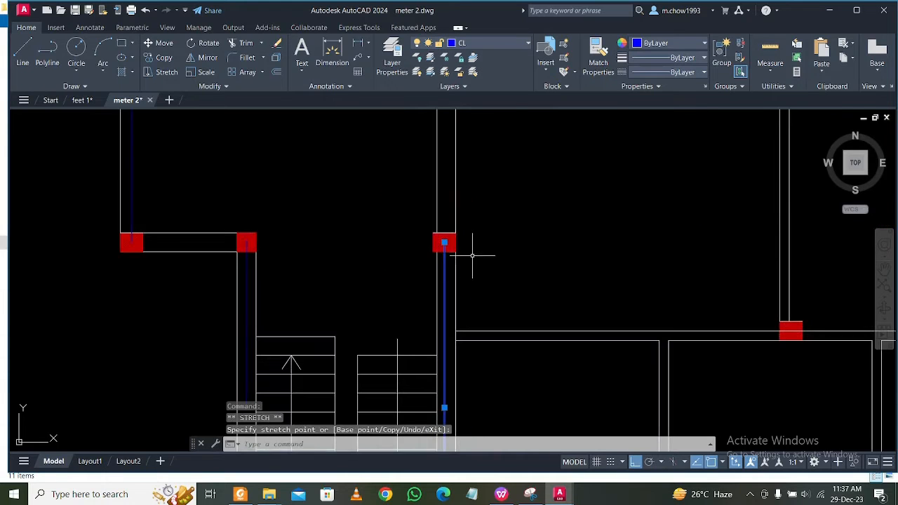
{"action": "scroll", "coordinate": [444, 256], "scroll_direction": "down", "scroll_amount": 4}
{"action": "scroll", "coordinate": [464, 298], "scroll_direction": "up", "scroll_amount": 1}
{"action": "key", "text": "Escape"}
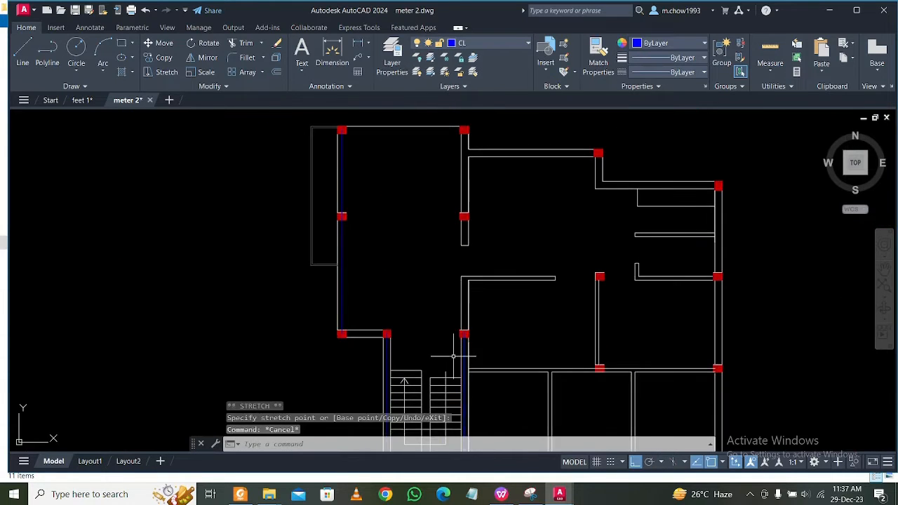
Stretch the same centre line's upper end about 7.02 upwards to the centre of the first plan's top column in that row.
{"action": "scroll", "coordinate": [470, 347], "scroll_direction": "up", "scroll_amount": 3}
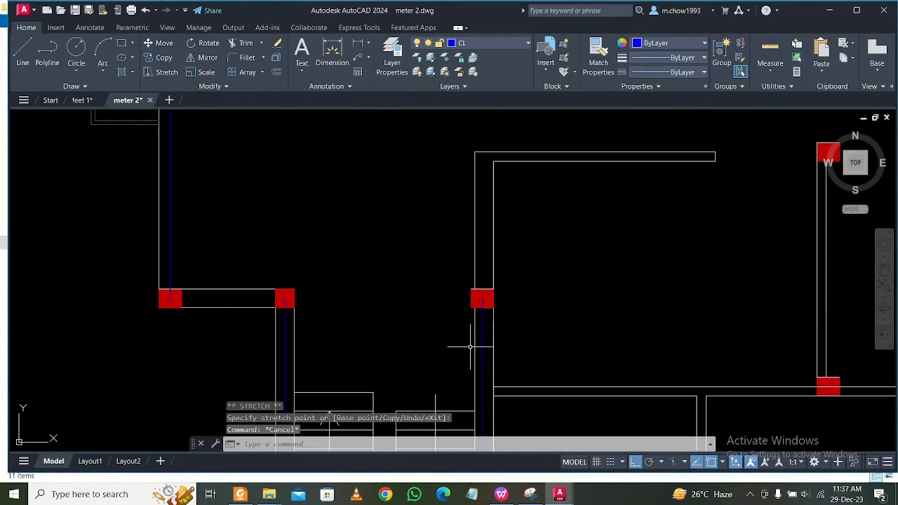
{"action": "left_click", "coordinate": [482, 298]}
{"action": "scroll", "coordinate": [479, 215], "scroll_direction": "down", "scroll_amount": 2}
{"action": "middle_click_drag", "start_coordinate": [478, 215], "coordinate": [469, 399]}
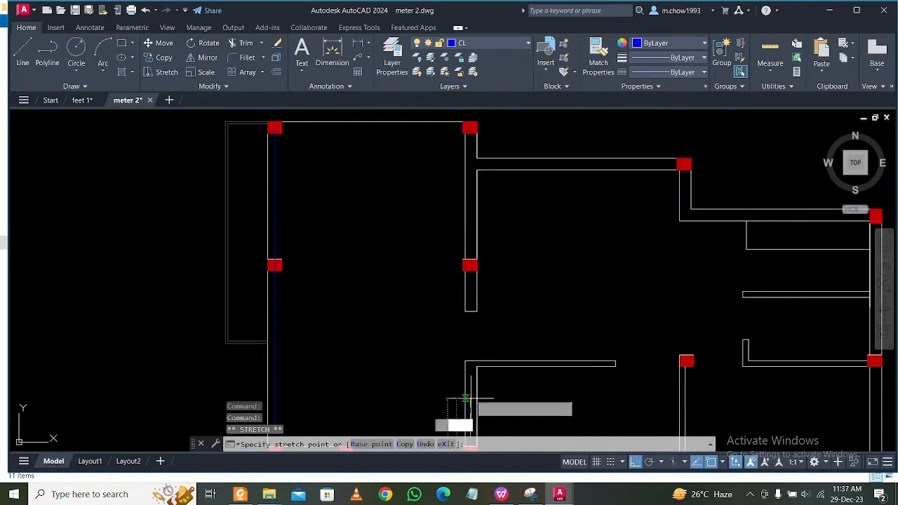
{"action": "middle_click_drag", "start_coordinate": [460, 185], "coordinate": [454, 380]}
{"action": "scroll", "coordinate": [466, 330], "scroll_direction": "up", "scroll_amount": 8}
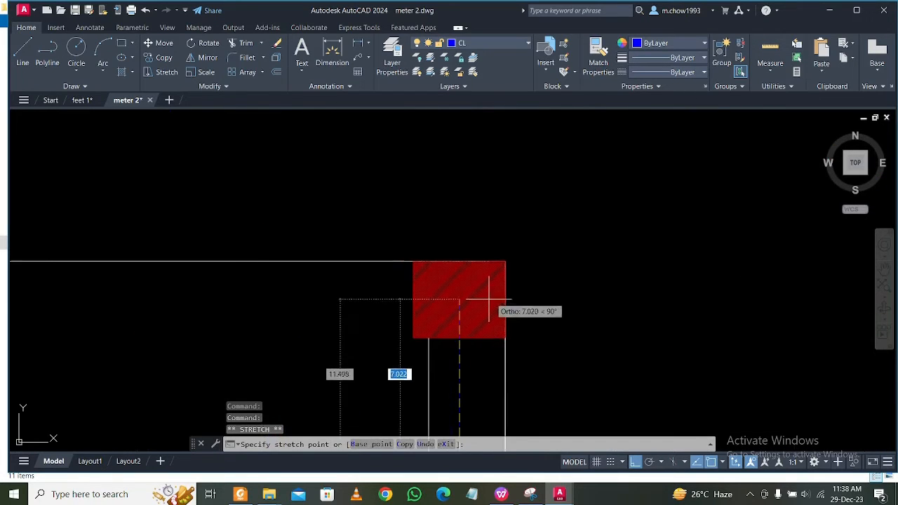
{"action": "key", "text": "Escape"}
{"action": "scroll", "coordinate": [484, 288], "scroll_direction": "down", "scroll_amount": 4}
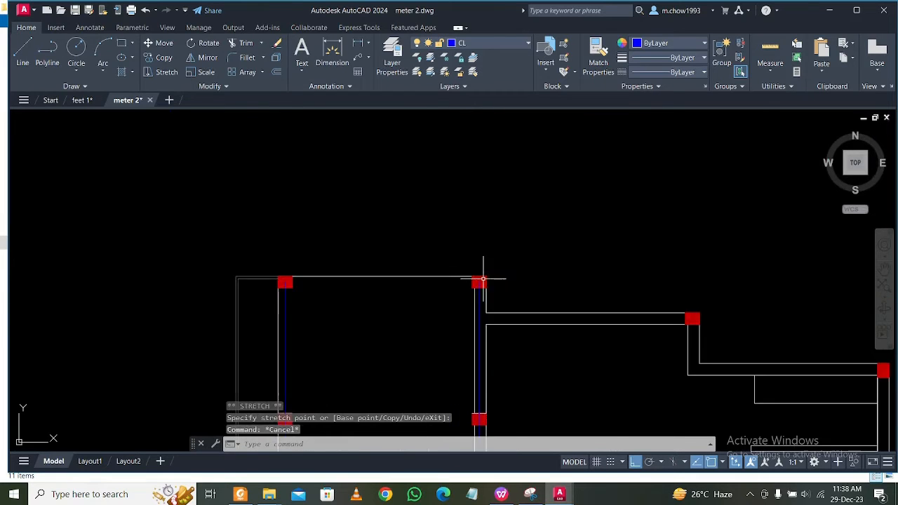
Draw a horizontal line along the first plan's bottom wall from the lower-left column's right edge to the lower-right corner column's left edge.
{"action": "middle_click_drag", "start_coordinate": [480, 297], "coordinate": [470, 185]}
{"action": "mouse_move", "coordinate": [481, 369]}
{"action": "middle_mouse_down"}
{"action": "mouse_move", "coordinate": [475, 282]}
{"action": "mouse_move", "coordinate": [463, 325]}
{"action": "middle_mouse_up"}
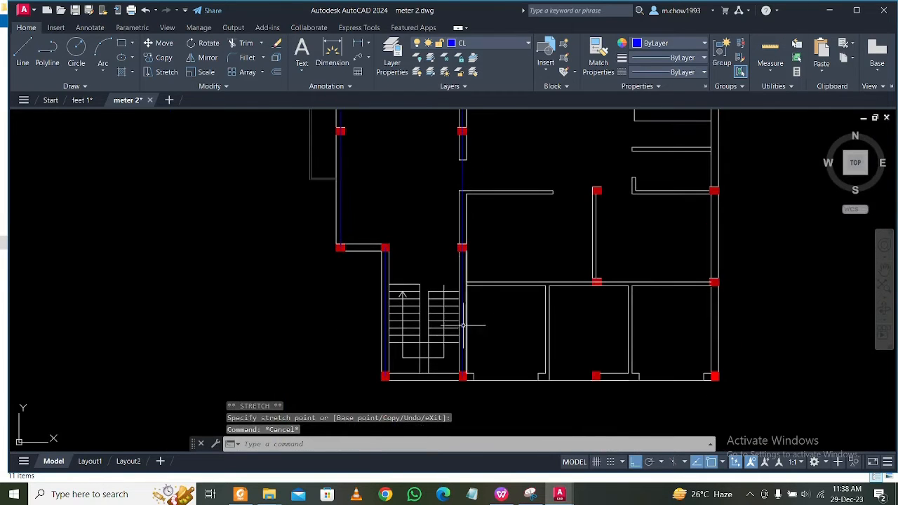
{"action": "middle_click_drag", "start_coordinate": [530, 374], "coordinate": [445, 373]}
{"action": "mouse_move", "coordinate": [359, 345]}
{"action": "middle_mouse_down"}
{"action": "mouse_move", "coordinate": [414, 345]}
{"action": "mouse_move", "coordinate": [423, 382]}
{"action": "mouse_move", "coordinate": [421, 327]}
{"action": "middle_mouse_up"}
{"action": "scroll", "coordinate": [414, 360], "scroll_direction": "up", "scroll_amount": 5}
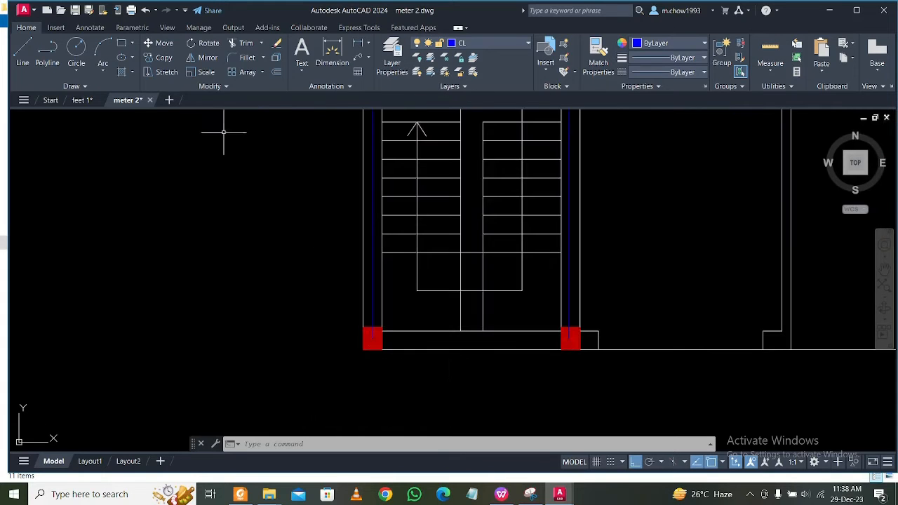
{"action": "key", "text": "l"}
{"action": "key", "text": "Return"}
{"action": "scroll", "coordinate": [406, 344], "scroll_direction": "up", "scroll_amount": 2}
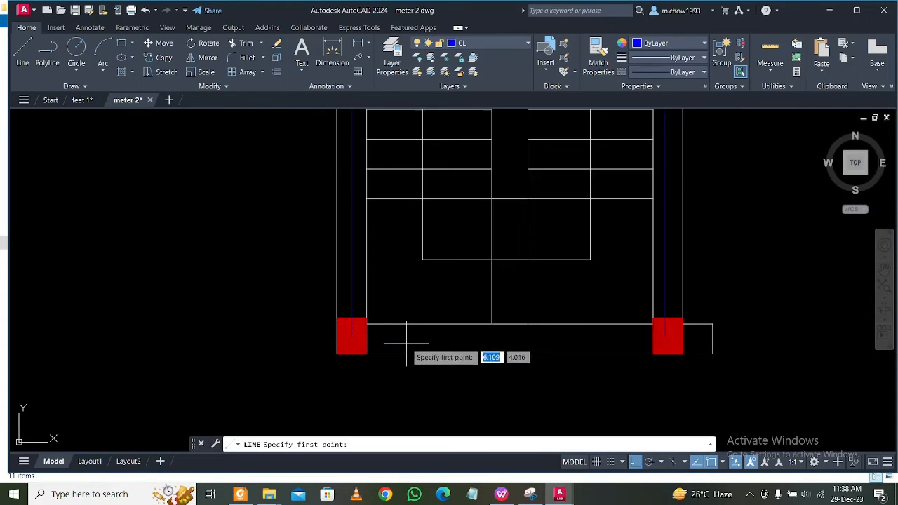
{"action": "left_click", "coordinate": [365, 335]}
{"action": "scroll", "coordinate": [359, 335], "scroll_direction": "down", "scroll_amount": 6}
{"action": "middle_click_drag", "start_coordinate": [719, 334], "coordinate": [532, 335]}
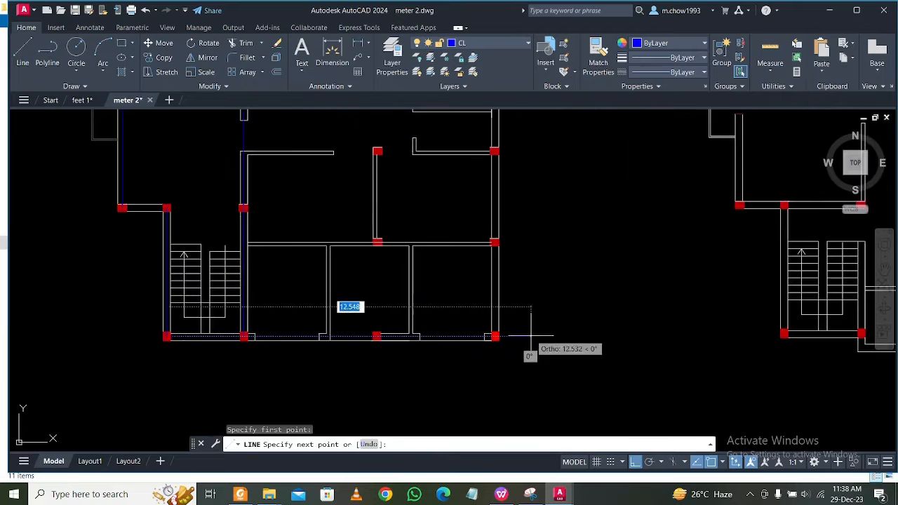
{"action": "scroll", "coordinate": [515, 334], "scroll_direction": "up", "scroll_amount": 10}
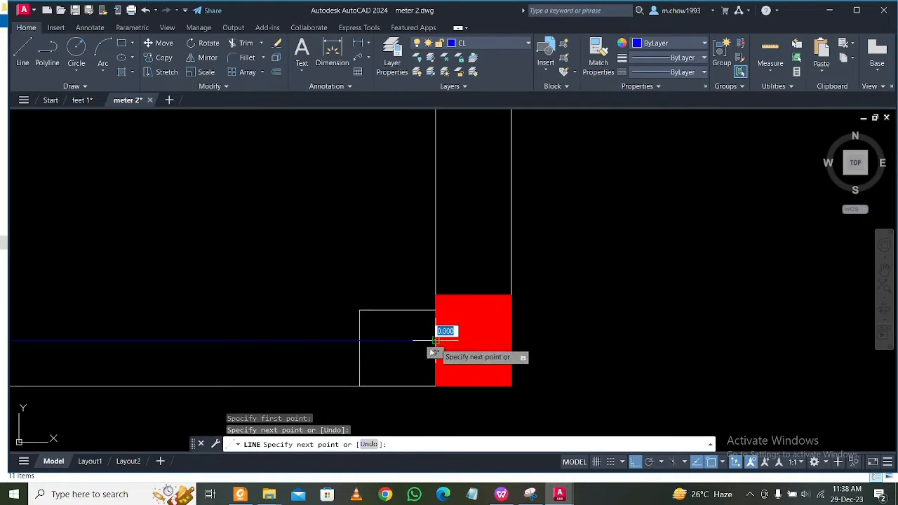
{"action": "left_click", "coordinate": [435, 340]}
{"action": "key", "text": "Escape"}
Stretch the right end of the bottom horizontal centre line to the centre of the first plan's lower-right corner column.
{"action": "left_click", "coordinate": [404, 329]}
{"action": "left_click", "coordinate": [436, 337]}
{"action": "left_click", "coordinate": [435, 341]}
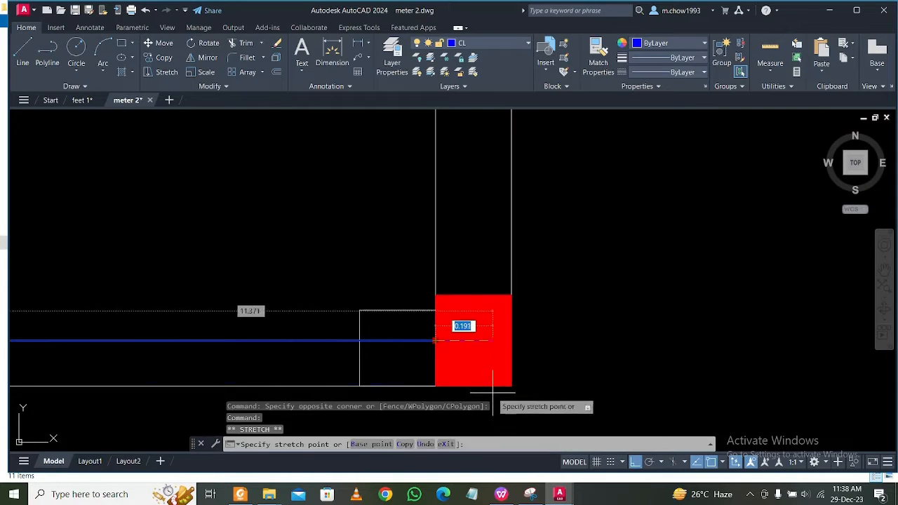
{"action": "left_click", "coordinate": [478, 366]}
Stretch the left end of the bottom horizontal centre line to the centre of the lower-left column at the stair.
{"action": "scroll", "coordinate": [506, 341], "scroll_direction": "down", "scroll_amount": 4}
{"action": "middle_click_drag", "start_coordinate": [372, 341], "coordinate": [817, 295]}
{"action": "scroll", "coordinate": [817, 295], "scroll_direction": "down", "scroll_amount": 2}
{"action": "middle_click_drag", "start_coordinate": [485, 311], "coordinate": [677, 314]}
{"action": "scroll", "coordinate": [244, 294], "scroll_direction": "up", "scroll_amount": 6}
{"action": "key", "text": "Escape"}
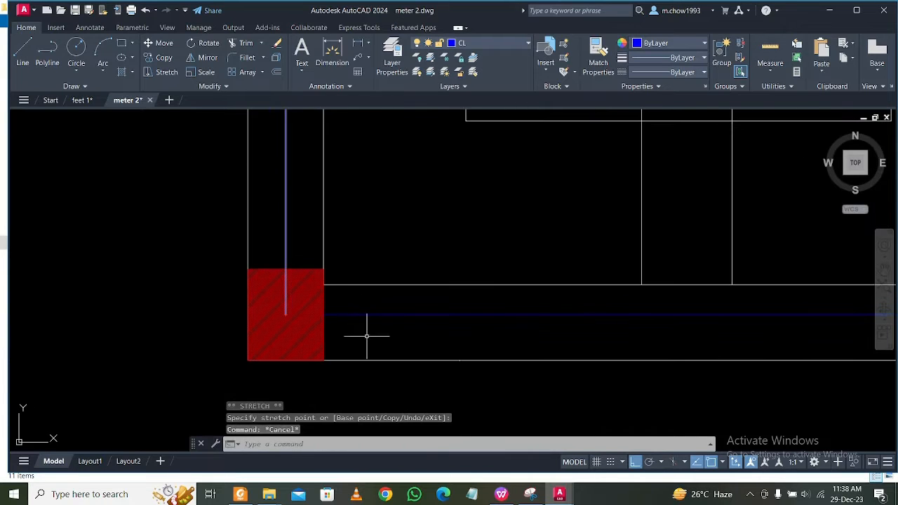
{"action": "left_click", "coordinate": [349, 312]}
{"action": "left_click", "coordinate": [324, 314]}
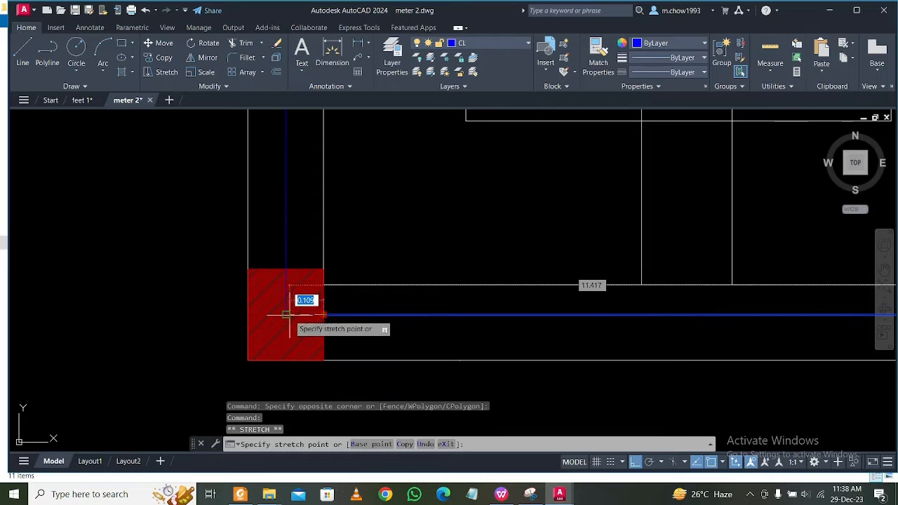
{"action": "scroll", "coordinate": [287, 315], "scroll_direction": "up", "scroll_amount": 2}
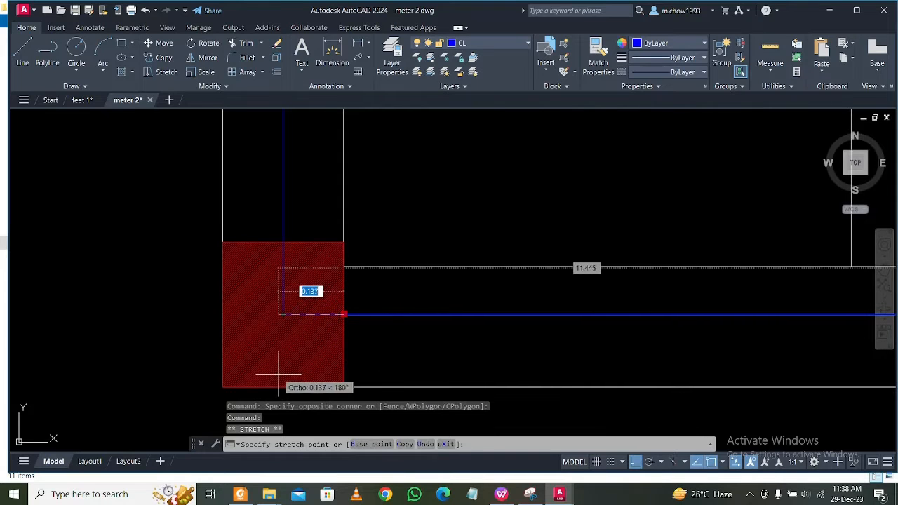
{"action": "left_click", "coordinate": [287, 344]}
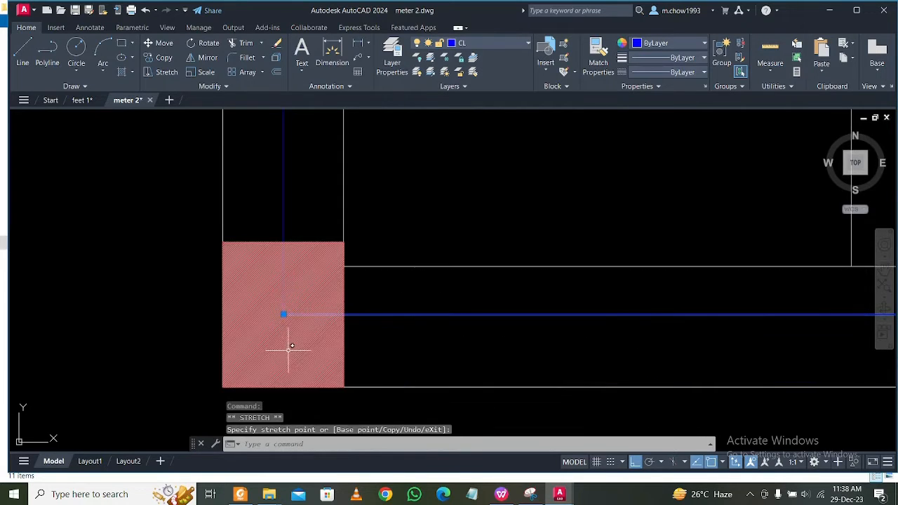
{"action": "key", "text": "Escape"}
Examine the columns and walls of the first and second floor plans, ending at the first plan's upper columns.
{"action": "scroll", "coordinate": [381, 321], "scroll_direction": "down", "scroll_amount": 3}
{"action": "middle_click_drag", "start_coordinate": [521, 341], "coordinate": [509, 359]}
{"action": "scroll", "coordinate": [524, 352], "scroll_direction": "down", "scroll_amount": 2}
{"action": "middle_click_drag", "start_coordinate": [635, 363], "coordinate": [519, 381]}
{"action": "middle_click_drag", "start_coordinate": [448, 372], "coordinate": [540, 388]}
{"action": "middle_click_drag", "start_coordinate": [473, 333], "coordinate": [470, 360]}
{"action": "middle_click_drag", "start_coordinate": [462, 278], "coordinate": [466, 338]}
{"action": "middle_click", "coordinate": [436, 271]}
{"action": "middle_click", "coordinate": [435, 271]}
{"action": "scroll", "coordinate": [365, 181], "scroll_direction": "up", "scroll_amount": 4}
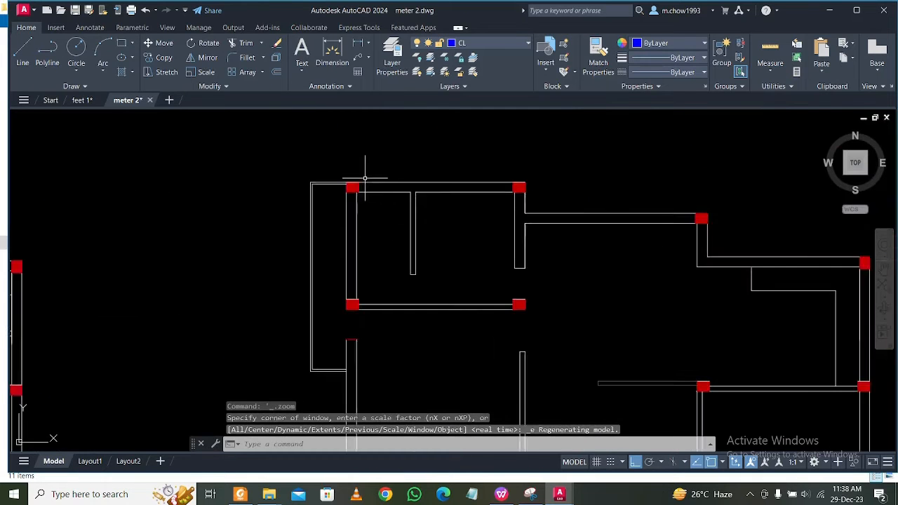
{"action": "scroll", "coordinate": [365, 179], "scroll_direction": "up", "scroll_amount": 4}
{"action": "scroll", "coordinate": [365, 180], "scroll_direction": "down", "scroll_amount": 6}
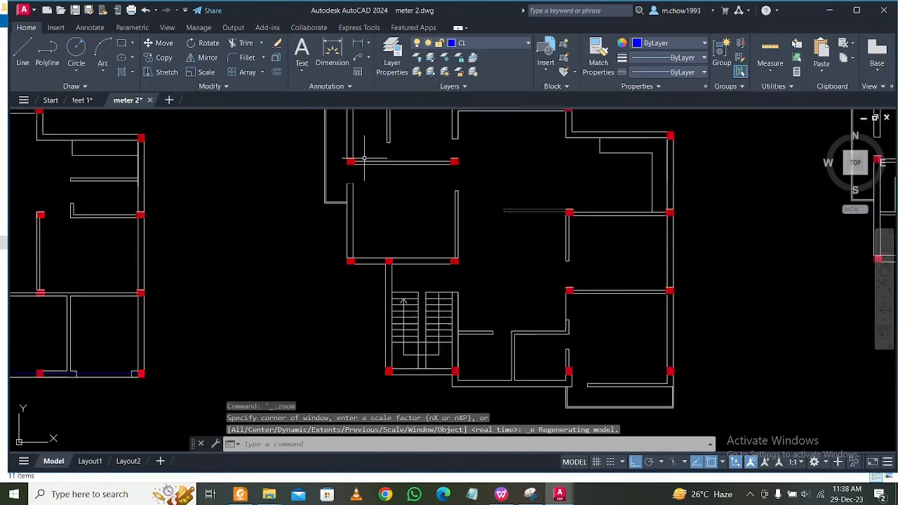
{"action": "scroll", "coordinate": [366, 159], "scroll_direction": "down", "scroll_amount": 4}
{"action": "middle_click_drag", "start_coordinate": [330, 168], "coordinate": [426, 207]}
{"action": "scroll", "coordinate": [243, 193], "scroll_direction": "up", "scroll_amount": 6}
{"action": "mouse_move", "coordinate": [273, 149]}
{"action": "middle_mouse_down"}
{"action": "mouse_move", "coordinate": [278, 166]}
{"action": "mouse_move", "coordinate": [259, 224]}
{"action": "middle_mouse_up"}
{"action": "middle_click_drag", "start_coordinate": [333, 166], "coordinate": [284, 217]}
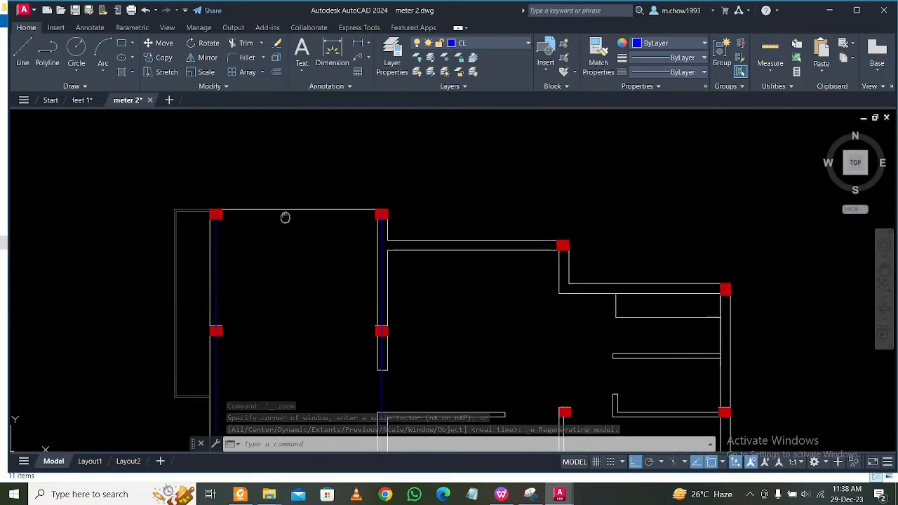
Draw a horizontal line between the centres of the two top columns of the first floor plan's upper-left room.
{"action": "scroll", "coordinate": [235, 208], "scroll_direction": "up", "scroll_amount": 4}
{"action": "type", "text": "l"}
{"action": "key", "text": "Return"}
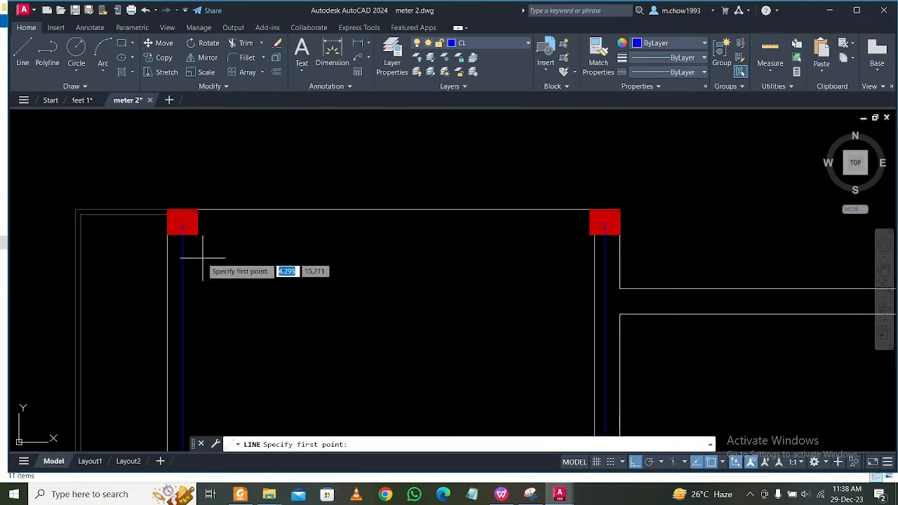
{"action": "scroll", "coordinate": [202, 257], "scroll_direction": "up", "scroll_amount": 2}
{"action": "left_click", "coordinate": [184, 221]}
{"action": "scroll", "coordinate": [184, 220], "scroll_direction": "down", "scroll_amount": 2}
{"action": "scroll", "coordinate": [594, 222], "scroll_direction": "up", "scroll_amount": 4}
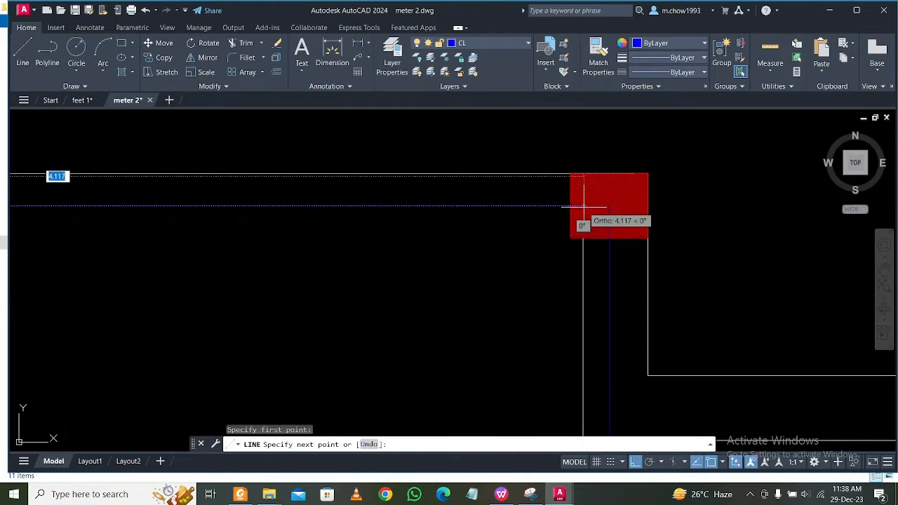
{"action": "left_click", "coordinate": [608, 205]}
{"action": "key", "text": "Escape"}
{"action": "scroll", "coordinate": [321, 226], "scroll_direction": "down", "scroll_amount": 5}
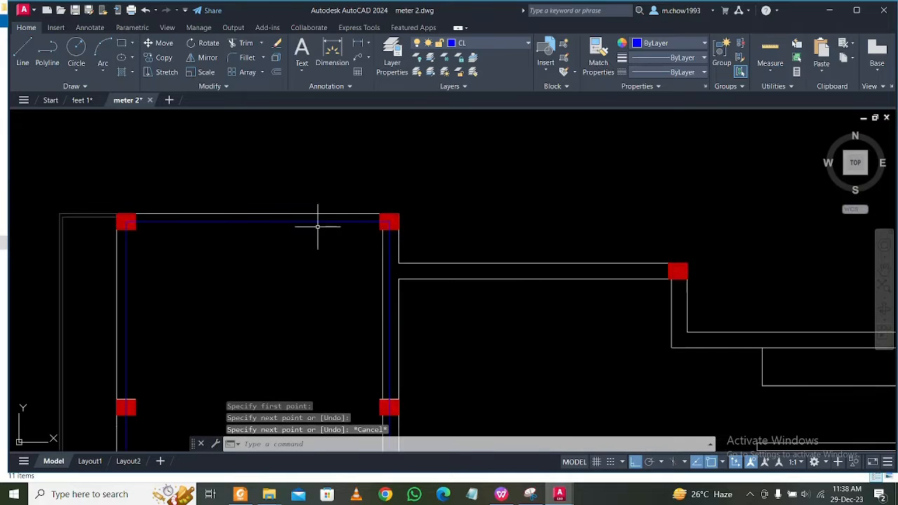
Draw a horizontal centre line from the left-edge midpoint of the first plan's upper middle column to the upper-left room's vertical centre line.
{"action": "middle_click_drag", "start_coordinate": [501, 314], "coordinate": [495, 257]}
{"action": "key", "text": "Return"}
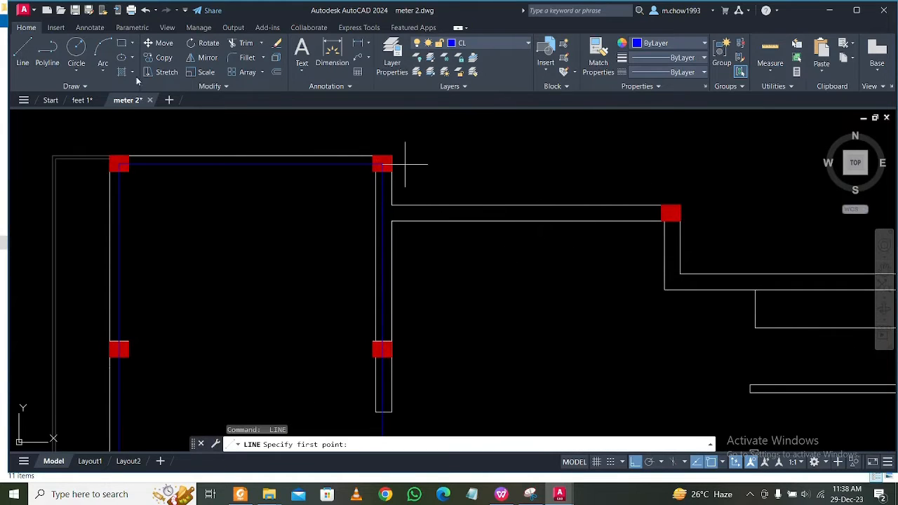
{"action": "scroll", "coordinate": [672, 222], "scroll_direction": "up", "scroll_amount": 5}
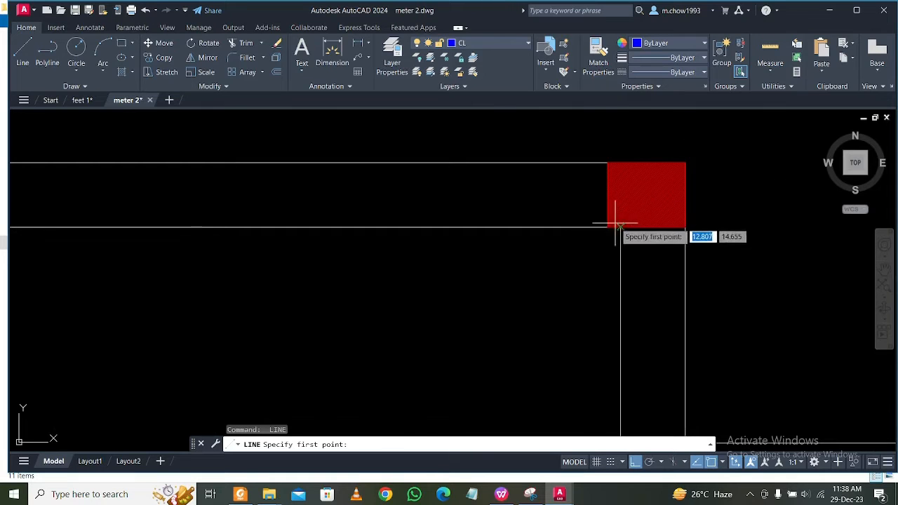
{"action": "left_click", "coordinate": [607, 194]}
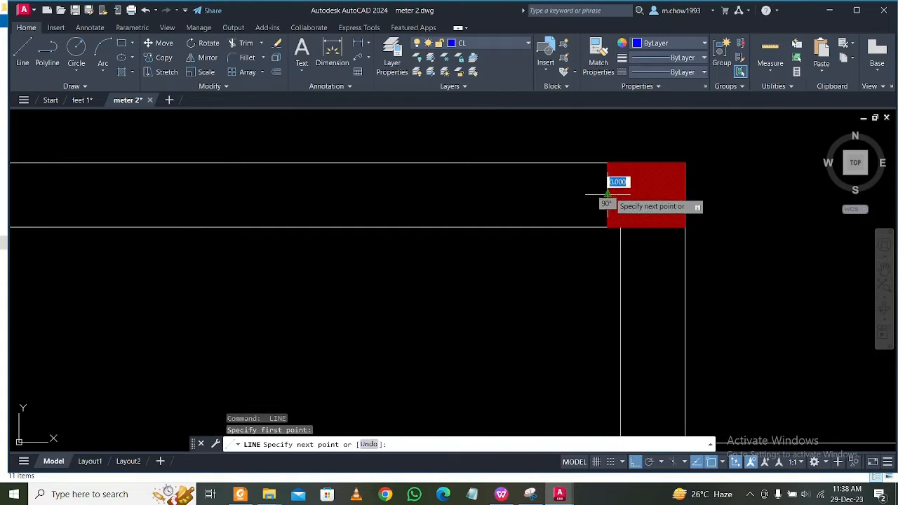
{"action": "scroll", "coordinate": [609, 194], "scroll_direction": "down", "scroll_amount": 4}
{"action": "middle_click_drag", "start_coordinate": [266, 199], "coordinate": [436, 205]}
{"action": "scroll", "coordinate": [330, 199], "scroll_direction": "up", "scroll_amount": 4}
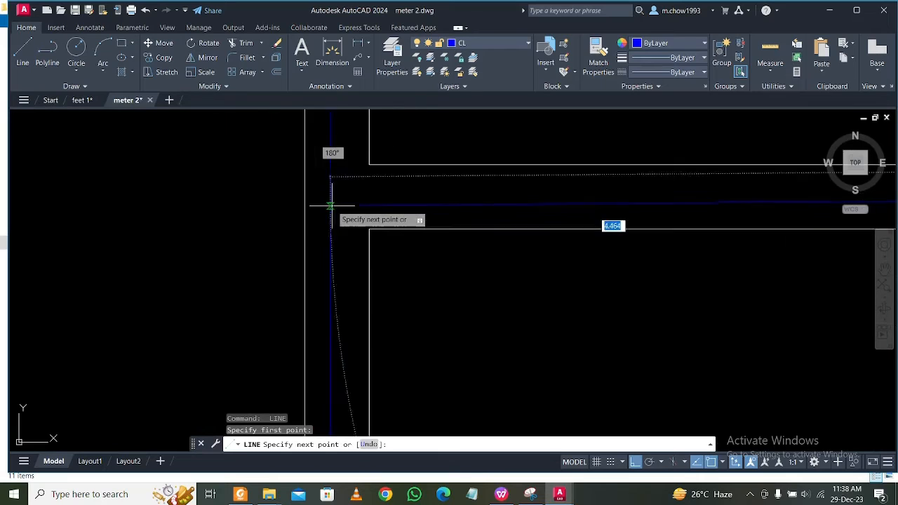
{"action": "left_click", "coordinate": [335, 197]}
{"action": "key", "text": "Escape"}
{"action": "scroll", "coordinate": [327, 201], "scroll_direction": "down", "scroll_amount": 7}
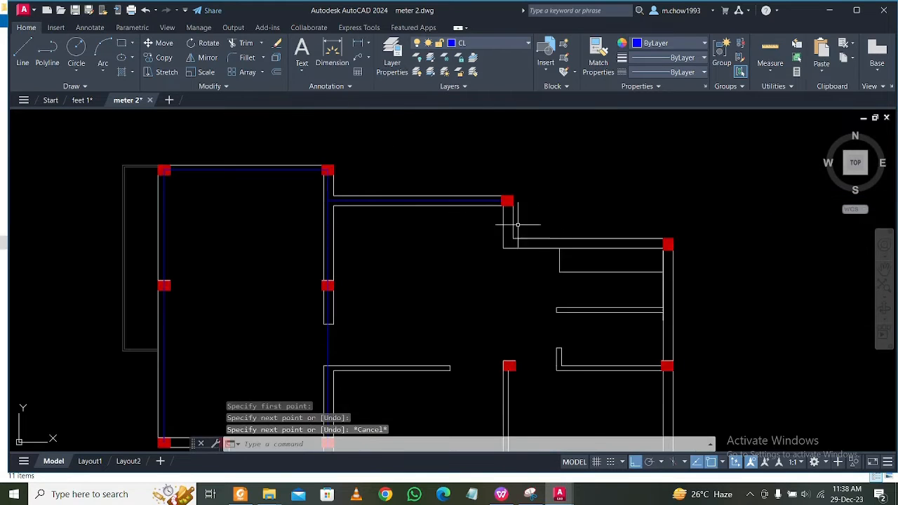
Draw a vertical centre line about 1.63 long straight down from the bottom-edge midpoint of the first plan's upper middle column.
{"action": "scroll", "coordinate": [510, 216], "scroll_direction": "up", "scroll_amount": 5}
{"action": "key", "text": "space"}
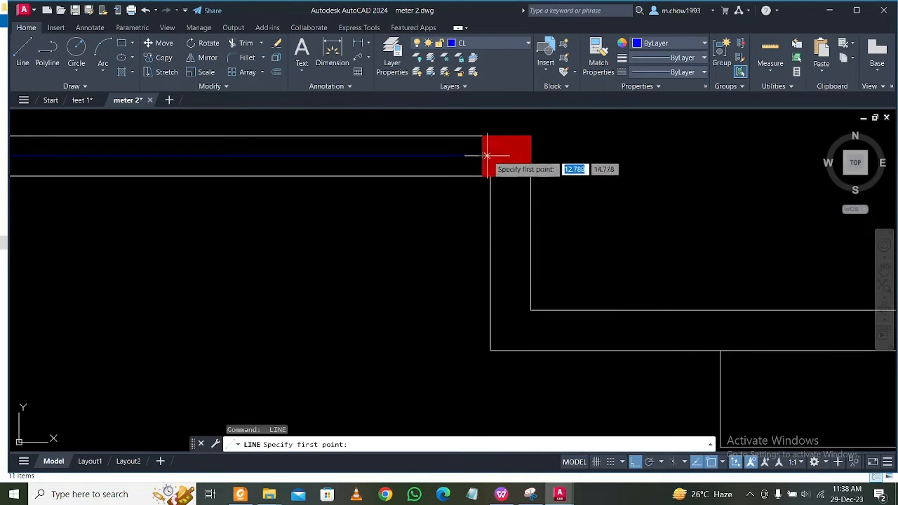
{"action": "left_click", "coordinate": [511, 176]}
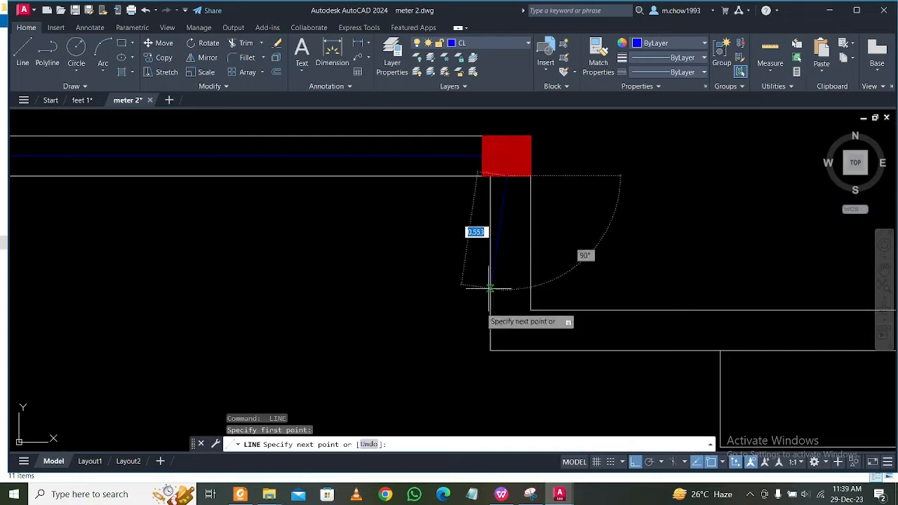
{"action": "scroll", "coordinate": [483, 314], "scroll_direction": "down", "scroll_amount": 4}
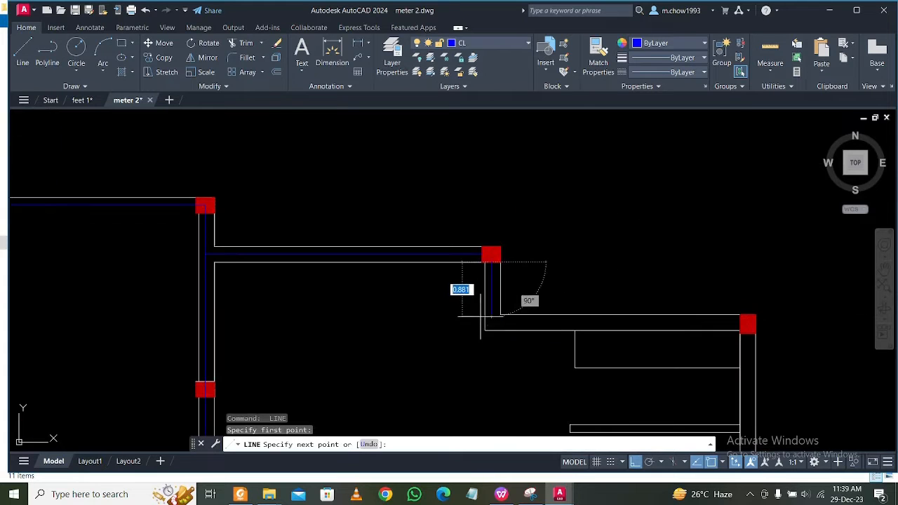
{"action": "left_click", "coordinate": [492, 362]}
{"action": "key", "text": "Escape"}
{"action": "middle_click_drag", "start_coordinate": [731, 337], "coordinate": [574, 315]}
{"action": "scroll", "coordinate": [574, 315], "scroll_direction": "up", "scroll_amount": 5}
{"action": "key", "text": "space"}
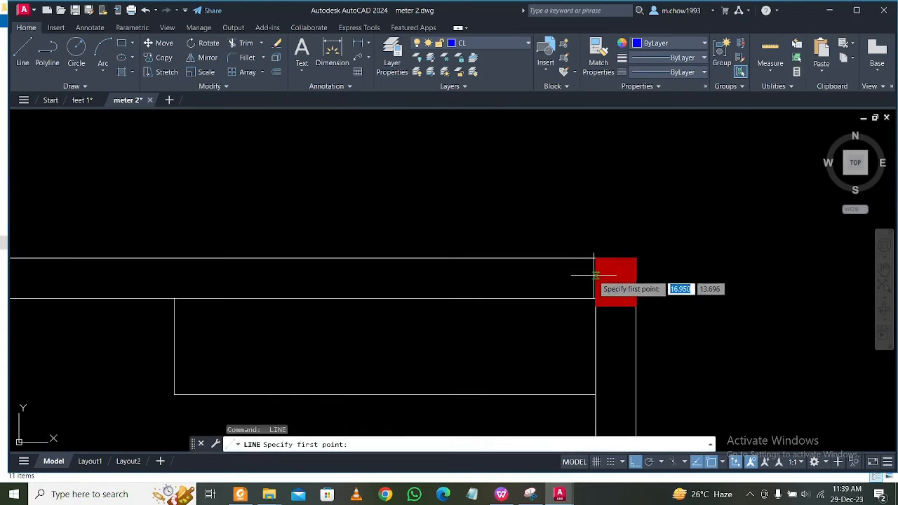
{"action": "left_click", "coordinate": [595, 275]}
{"action": "key", "text": "Escape"}
Draw a horizontal centre line about 4.05 long from the upper-right column's left edge, crossing the short vertical centre line at the wall corner.
{"action": "scroll", "coordinate": [591, 276], "scroll_direction": "down", "scroll_amount": 3}
{"action": "scroll", "coordinate": [611, 282], "scroll_direction": "up", "scroll_amount": 4}
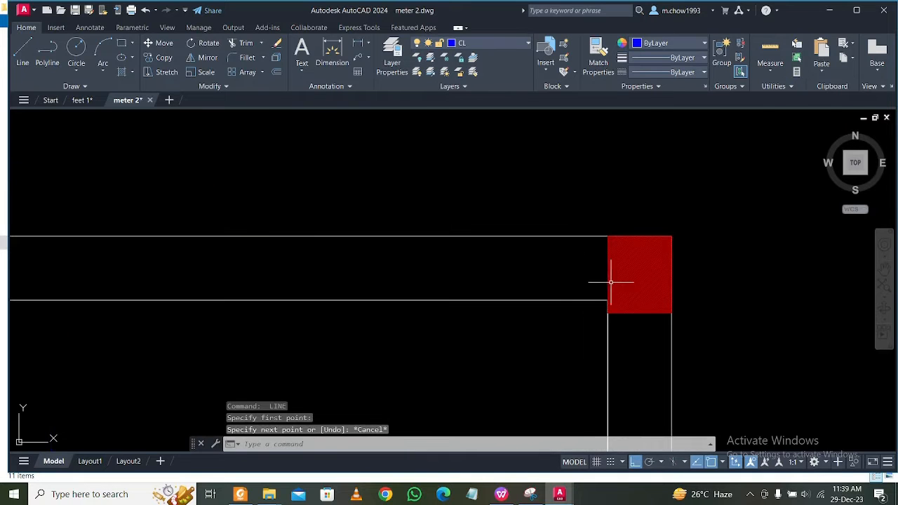
{"action": "key", "text": "space"}
{"action": "left_click", "coordinate": [607, 275]}
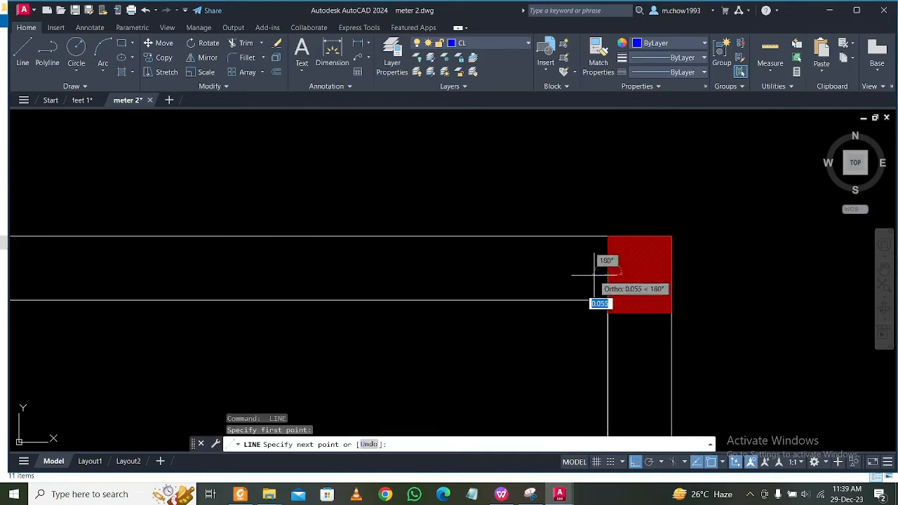
{"action": "scroll", "coordinate": [608, 277], "scroll_direction": "down", "scroll_amount": 3}
{"action": "scroll", "coordinate": [365, 279], "scroll_direction": "up", "scroll_amount": 4}
{"action": "scroll", "coordinate": [363, 277], "scroll_direction": "up", "scroll_amount": 1}
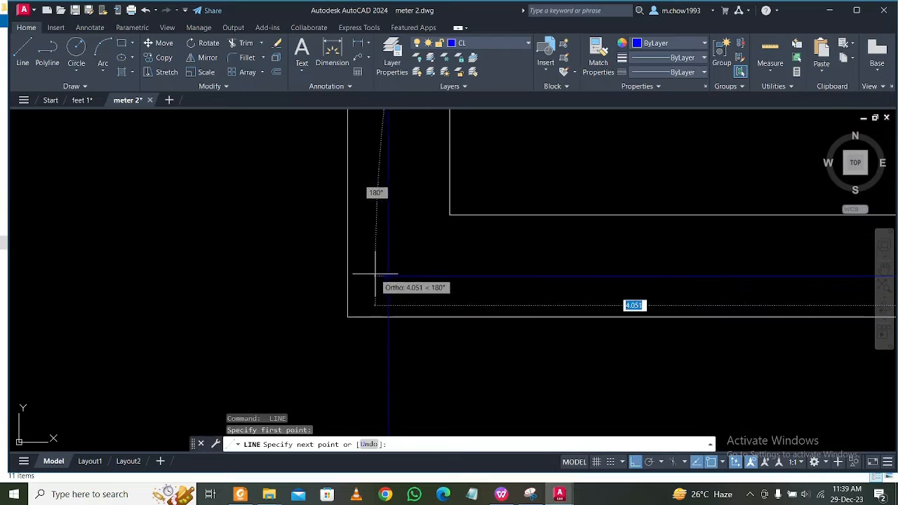
{"action": "left_click", "coordinate": [372, 276]}
{"action": "key", "text": "Escape"}
Trim the overhanging ends of the horizontal and vertical centre lines at the wall corner below the upper middle column.
{"action": "scroll", "coordinate": [408, 287], "scroll_direction": "up", "scroll_amount": 1}
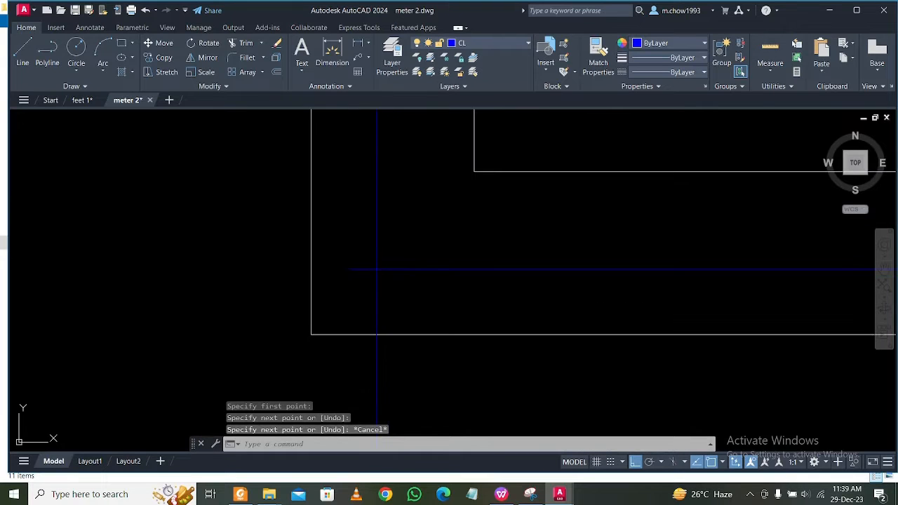
{"action": "type", "text": "tr"}
{"action": "key", "text": "space"}
{"action": "left_click", "coordinate": [402, 292]}
{"action": "left_click", "coordinate": [357, 305]}
{"action": "left_click", "coordinate": [369, 287]}
{"action": "left_click", "coordinate": [357, 243]}
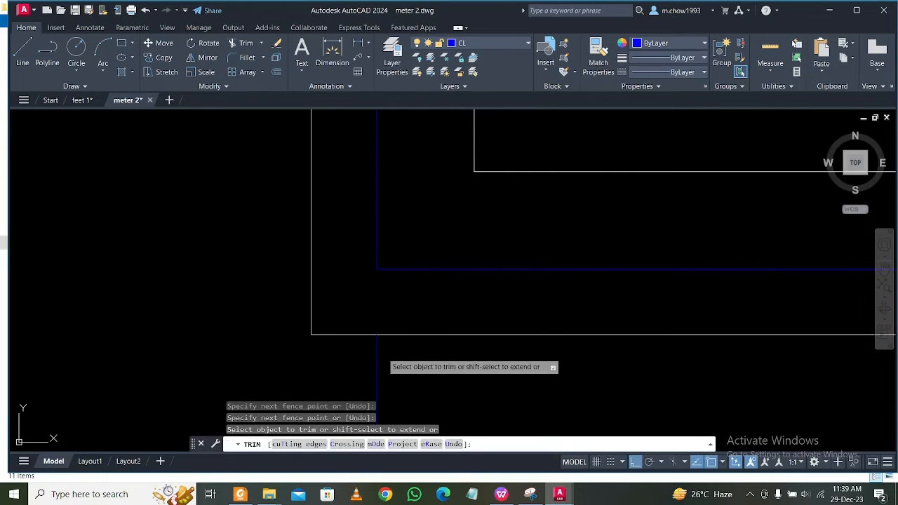
{"action": "scroll", "coordinate": [407, 358], "scroll_direction": "down", "scroll_amount": 3}
{"action": "key", "text": "Escape"}
Try to join the vertical and horizontal centre lines at the first plan's upper middle column.
{"action": "middle_click_drag", "start_coordinate": [420, 350], "coordinate": [452, 282]}
{"action": "middle_click_drag", "start_coordinate": [635, 323], "coordinate": [501, 261]}
{"action": "scroll", "coordinate": [511, 239], "scroll_direction": "up", "scroll_amount": 2}
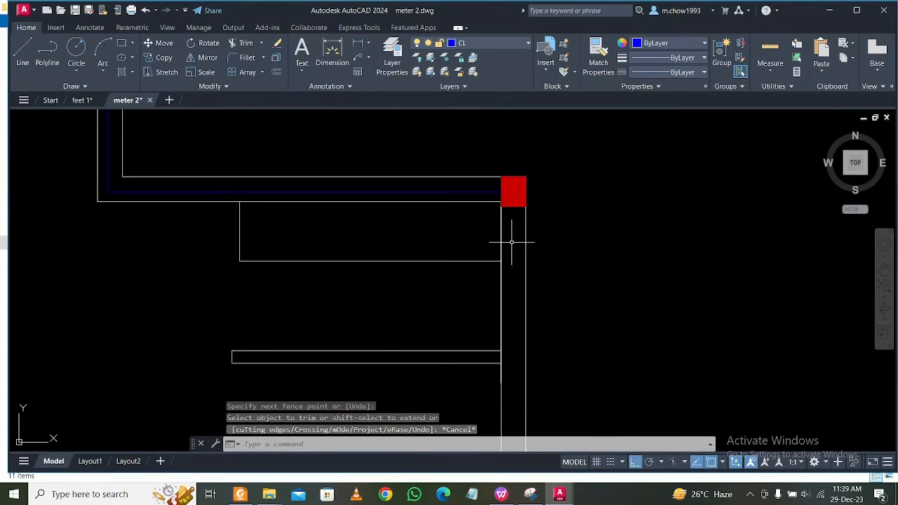
{"action": "scroll", "coordinate": [480, 205], "scroll_direction": "down", "scroll_amount": 4}
{"action": "scroll", "coordinate": [314, 150], "scroll_direction": "up", "scroll_amount": 2}
{"action": "scroll", "coordinate": [238, 141], "scroll_direction": "up", "scroll_amount": 4}
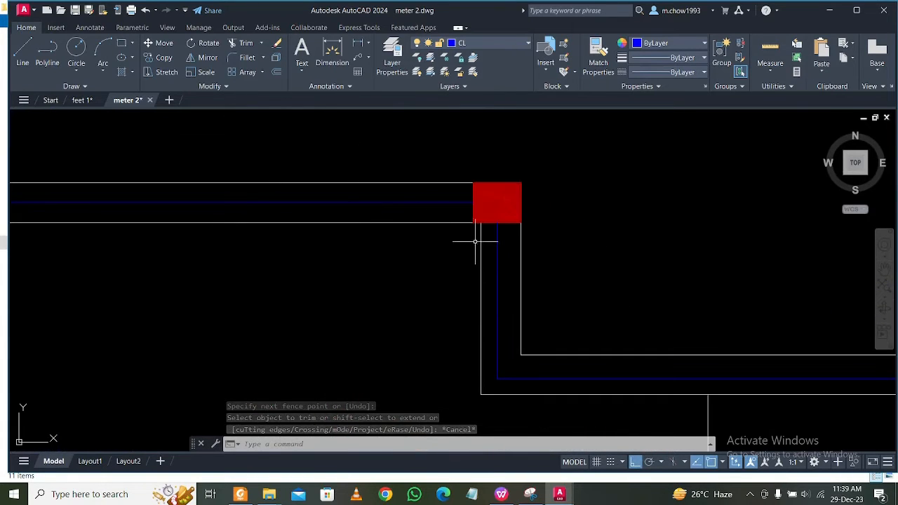
{"action": "left_click", "coordinate": [496, 261]}
{"action": "left_click", "coordinate": [442, 206]}
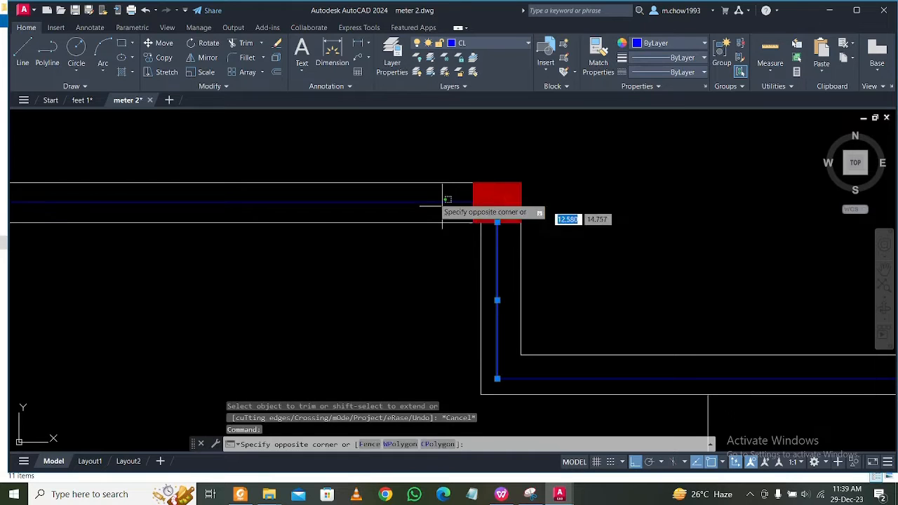
{"action": "left_click", "coordinate": [430, 197]}
{"action": "type", "text": "j"}
{"action": "key", "text": "Return"}
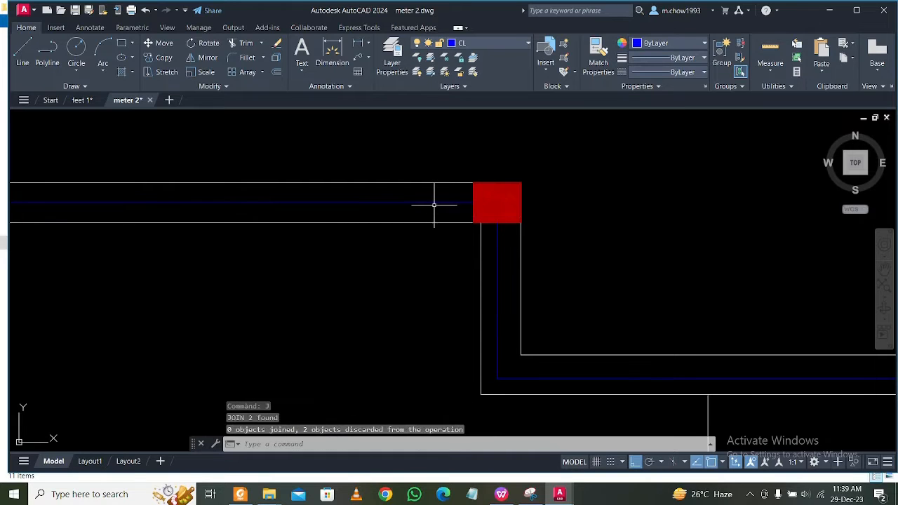
Fillet the horizontal and vertical centre lines into a sharp corner inside the first plan's upper middle column.
{"action": "left_click", "coordinate": [435, 203]}
{"action": "left_click", "coordinate": [438, 205]}
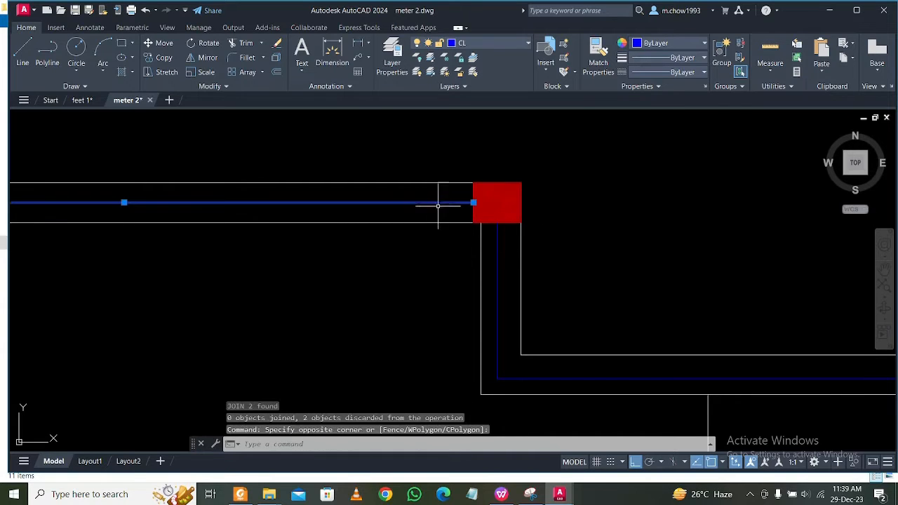
{"action": "left_click", "coordinate": [498, 253]}
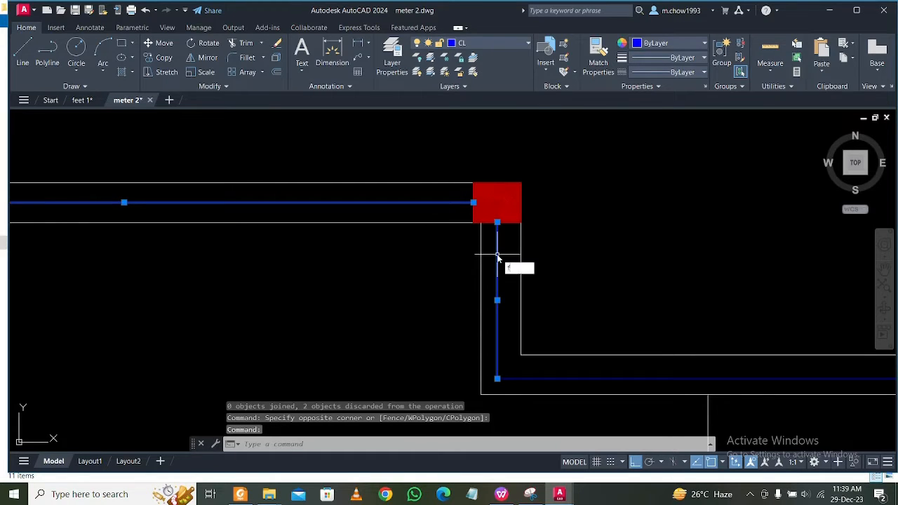
{"action": "type", "text": "f"}
{"action": "key", "text": "Return"}
{"action": "left_click", "coordinate": [498, 256]}
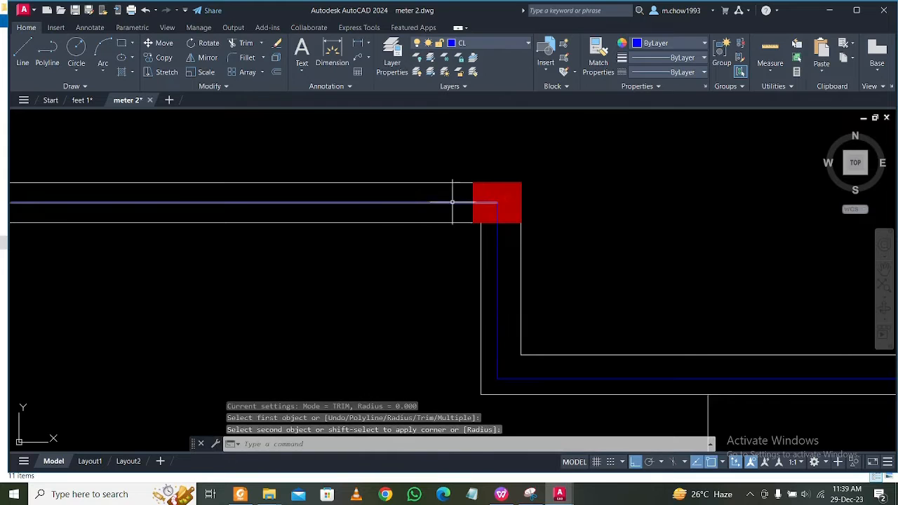
Examine the centre lines along the first plan's upper walls and columns, ending with an overview of the plans.
{"action": "scroll", "coordinate": [414, 232], "scroll_direction": "down", "scroll_amount": 4}
{"action": "middle_click_drag", "start_coordinate": [136, 197], "coordinate": [381, 219]}
{"action": "scroll", "coordinate": [383, 217], "scroll_direction": "up", "scroll_amount": 2}
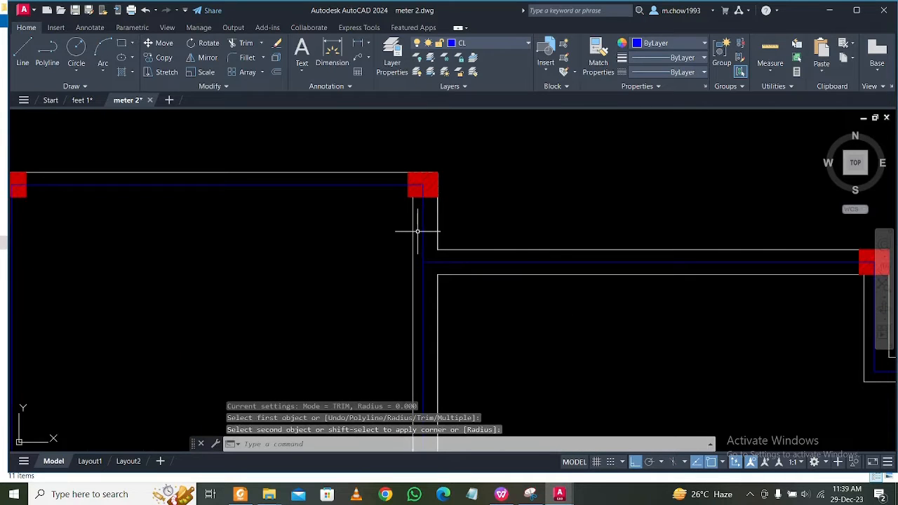
{"action": "middle_click_drag", "start_coordinate": [291, 236], "coordinate": [388, 239]}
{"action": "middle_click_drag", "start_coordinate": [221, 229], "coordinate": [346, 233]}
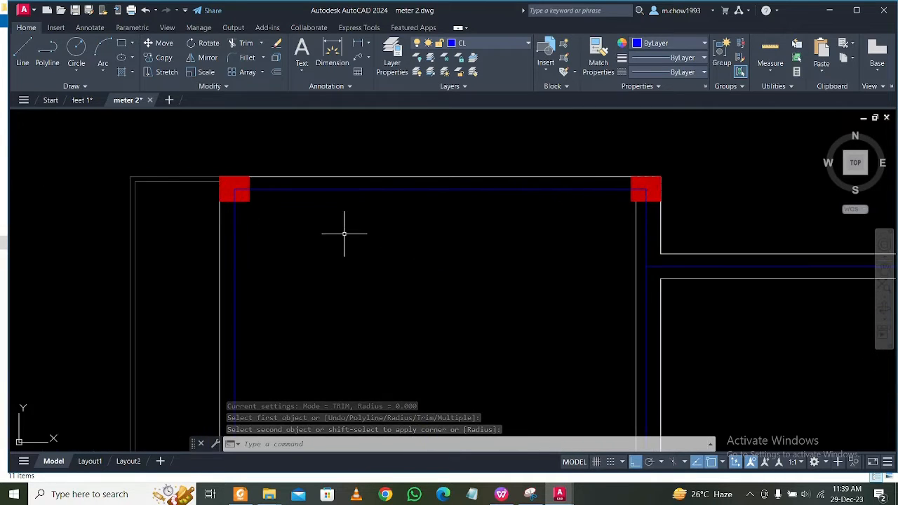
{"action": "middle_click_drag", "start_coordinate": [524, 256], "coordinate": [441, 236]}
{"action": "scroll", "coordinate": [442, 237], "scroll_direction": "down", "scroll_amount": 6}
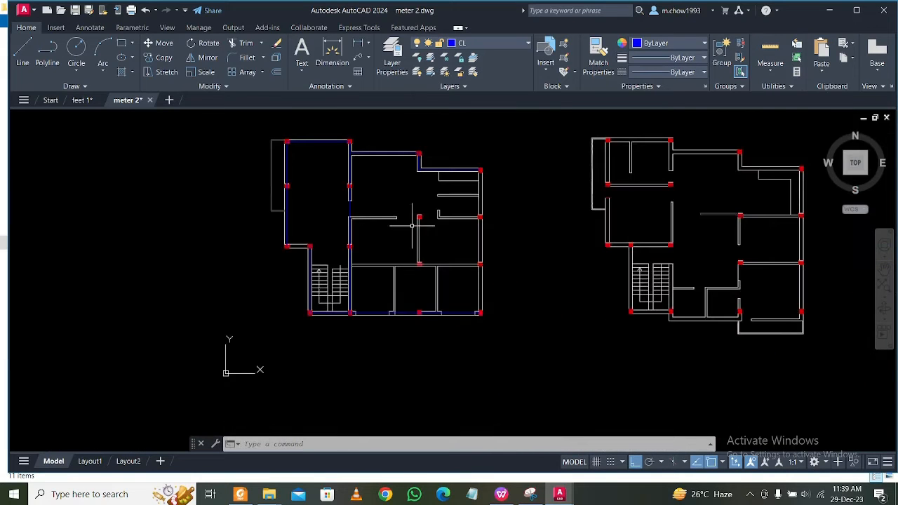
Erase the thin grey outline lines outside the left wall of the first plan's upper-left room.
{"action": "scroll", "coordinate": [311, 205], "scroll_direction": "up", "scroll_amount": 3}
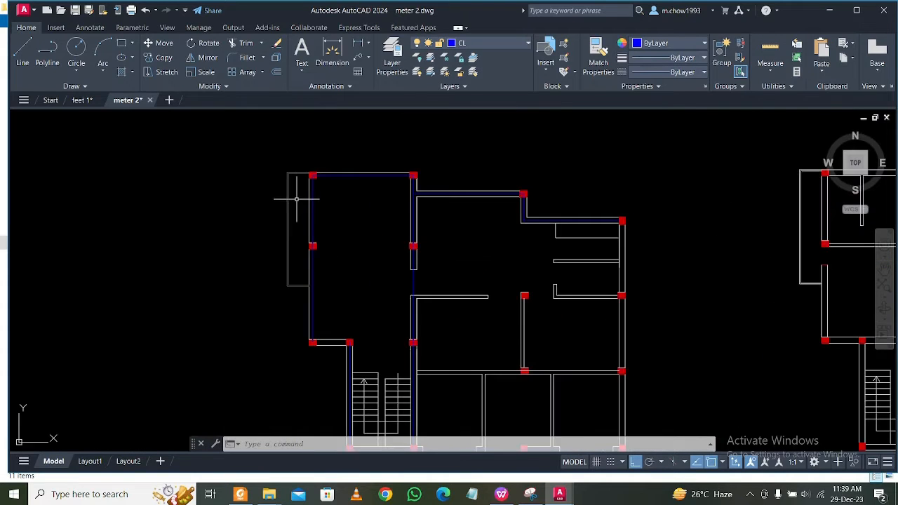
{"action": "left_click", "coordinate": [295, 188]}
{"action": "key", "text": "Delete"}
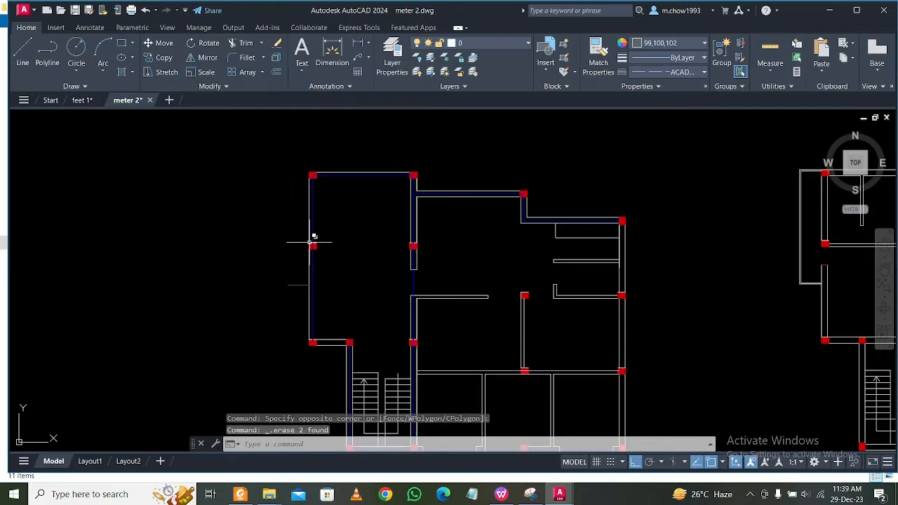
{"action": "left_click", "coordinate": [274, 266]}
{"action": "key", "text": "Delete"}
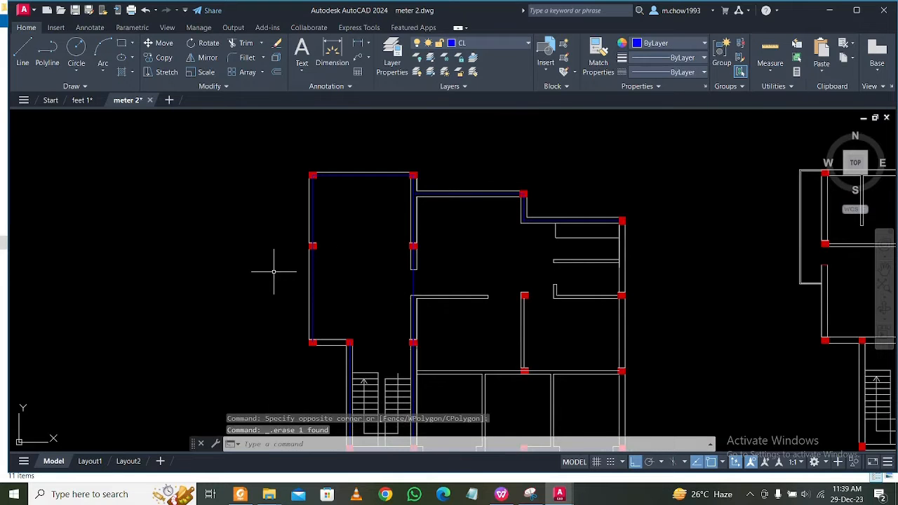
Draw a vertical centre line from the upper-right column's bottom-edge midpoint to the lower-right corner column's top edge in the first plan.
{"action": "scroll", "coordinate": [436, 277], "scroll_direction": "up", "scroll_amount": 2}
{"action": "middle_click_drag", "start_coordinate": [602, 287], "coordinate": [502, 334]}
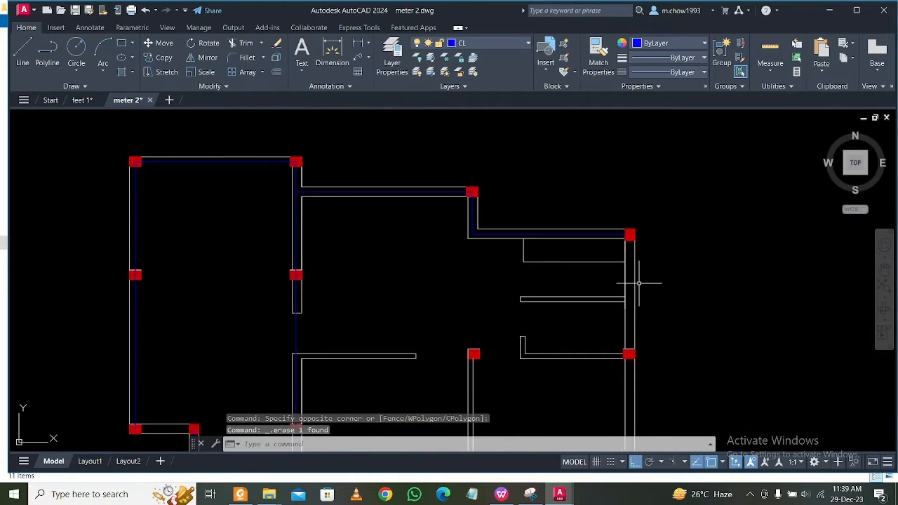
{"action": "middle_click_drag", "start_coordinate": [640, 283], "coordinate": [561, 263]}
{"action": "scroll", "coordinate": [558, 236], "scroll_direction": "up", "scroll_amount": 2}
{"action": "scroll", "coordinate": [558, 236], "scroll_direction": "up", "scroll_amount": 2}
{"action": "left_click", "coordinate": [22, 50]}
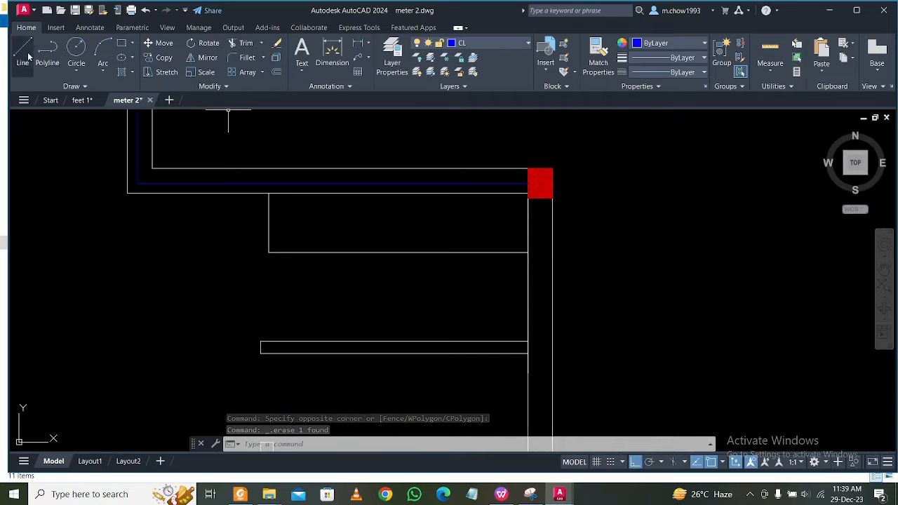
{"action": "left_click", "coordinate": [540, 198]}
{"action": "scroll", "coordinate": [537, 194], "scroll_direction": "down", "scroll_amount": 3}
{"action": "scroll", "coordinate": [515, 334], "scroll_direction": "up", "scroll_amount": 4}
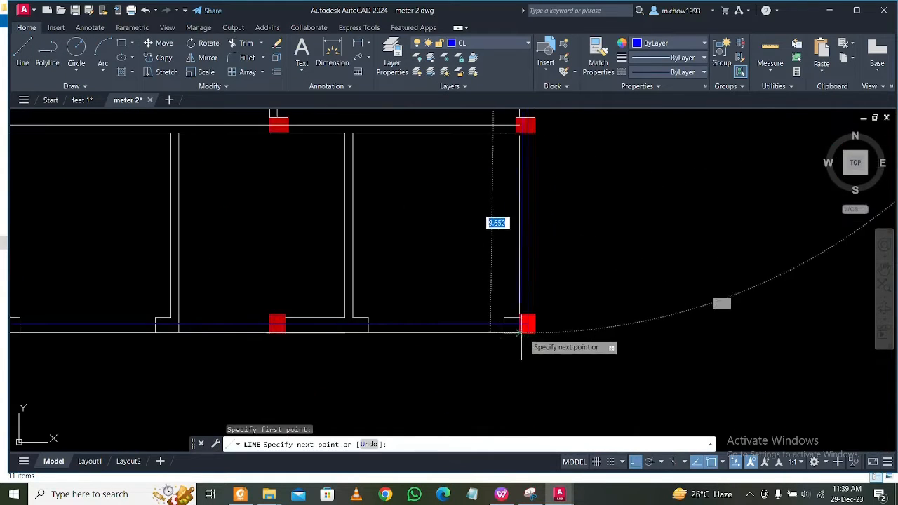
{"action": "scroll", "coordinate": [522, 337], "scroll_direction": "up", "scroll_amount": 4}
{"action": "left_click", "coordinate": [532, 286]}
{"action": "key", "text": "Escape"}
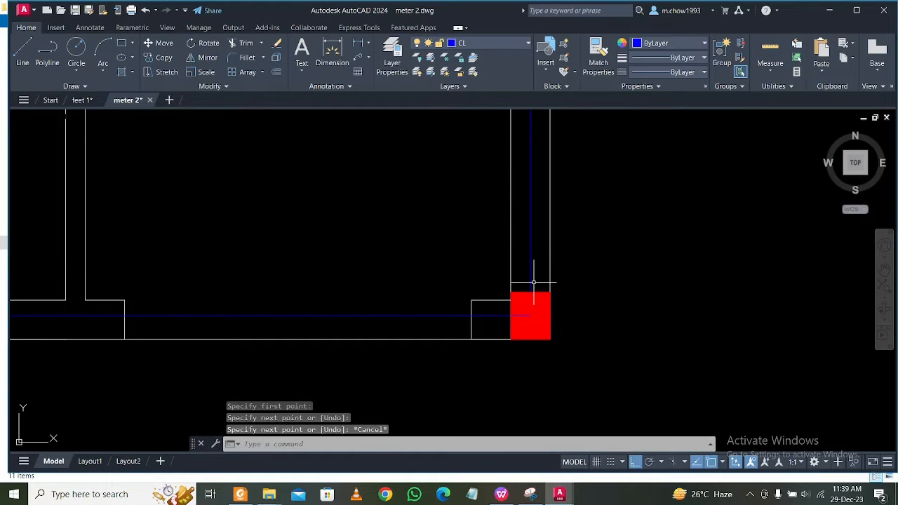
{"action": "scroll", "coordinate": [533, 283], "scroll_direction": "up", "scroll_amount": 4}
{"action": "left_click", "coordinate": [533, 283]}
{"action": "left_click", "coordinate": [407, 297]}
{"action": "left_click", "coordinate": [316, 321]}
{"action": "left_click", "coordinate": [240, 371]}
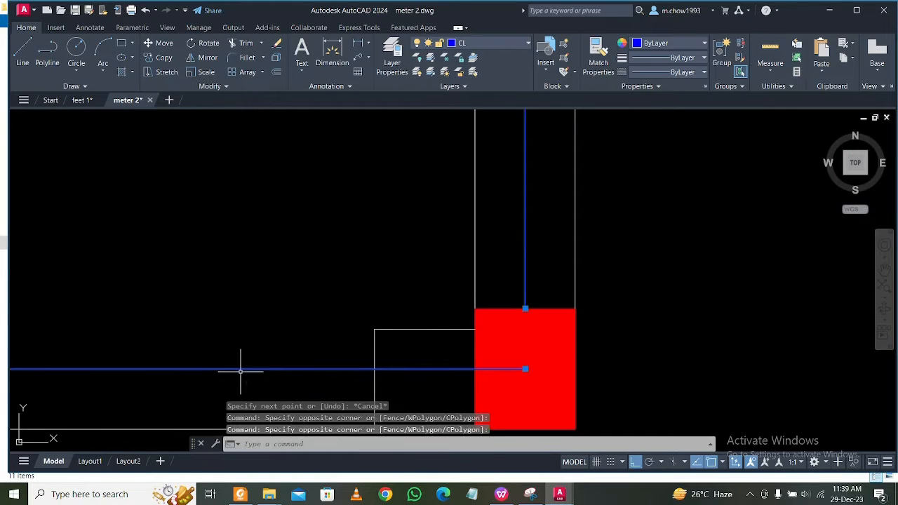
{"action": "key", "text": "Escape"}
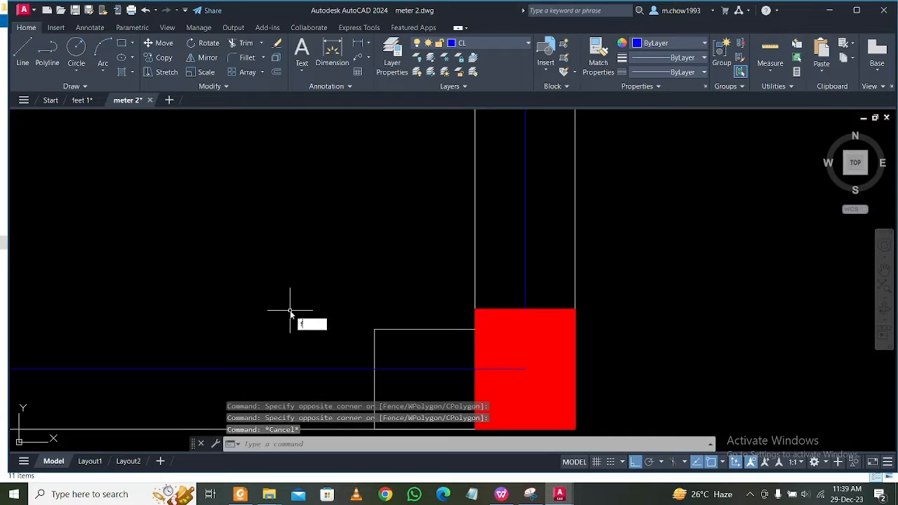
Fillet the bottom horizontal and right vertical centre lines into a sharp corner inside the first plan's lower-right corner column.
{"action": "type", "text": "f"}
{"action": "key", "text": "Return"}
{"action": "left_click", "coordinate": [338, 368]}
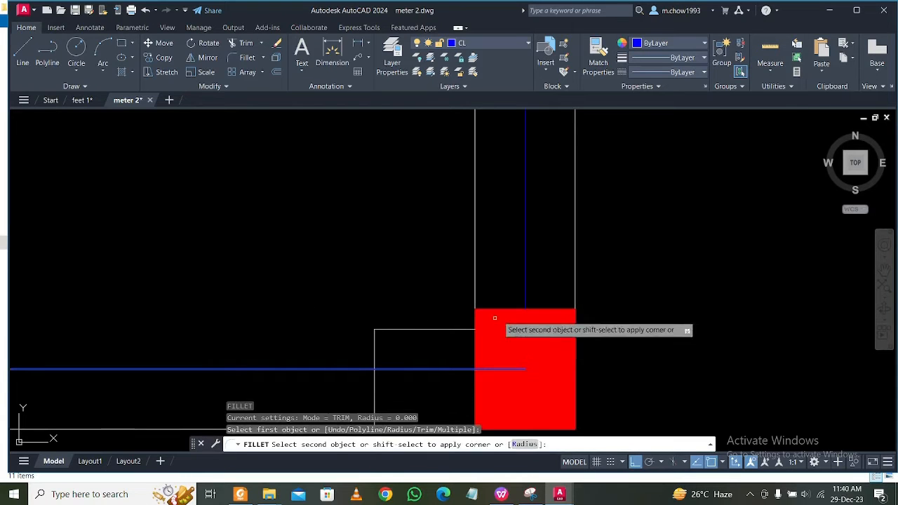
{"action": "left_click", "coordinate": [524, 293]}
{"action": "key", "text": "Escape"}
{"action": "scroll", "coordinate": [524, 293], "scroll_direction": "down", "scroll_amount": 6}
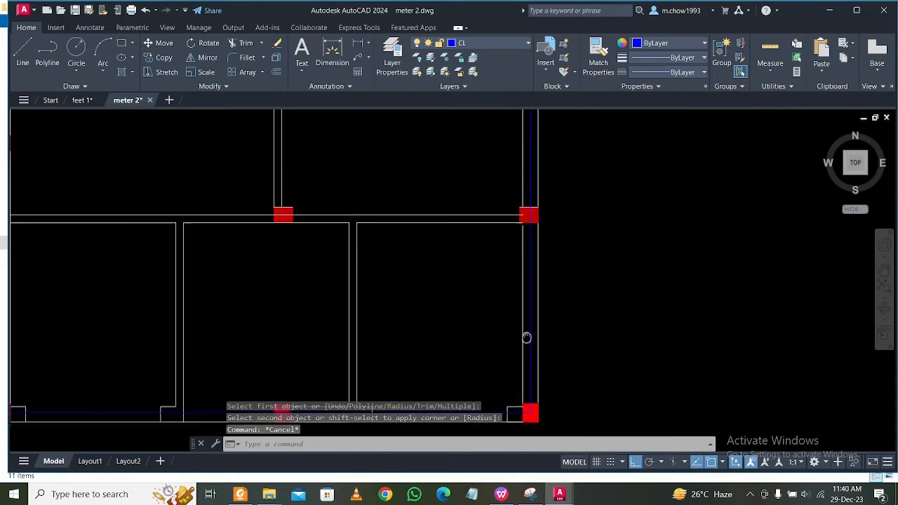
Fillet the upper horizontal and right vertical centre lines into a sharp corner inside the first plan's upper-right corner column.
{"action": "scroll", "coordinate": [502, 233], "scroll_direction": "down", "scroll_amount": 1}
{"action": "scroll", "coordinate": [502, 233], "scroll_direction": "up", "scroll_amount": 6}
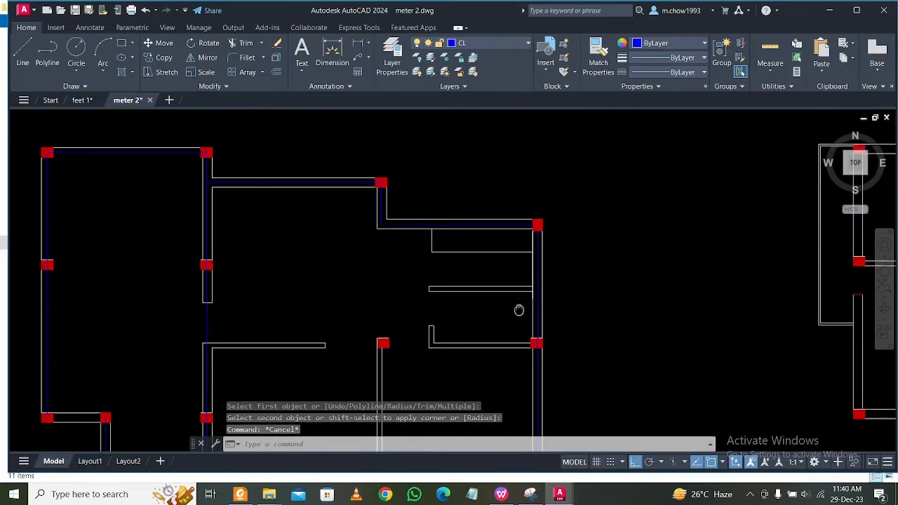
{"action": "left_click", "coordinate": [555, 288]}
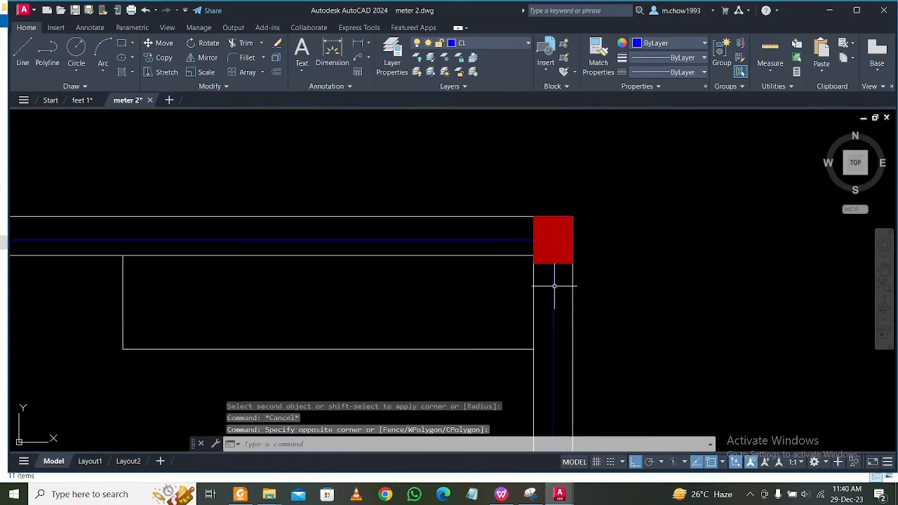
{"action": "key", "text": "space"}
{"action": "left_click", "coordinate": [553, 291]}
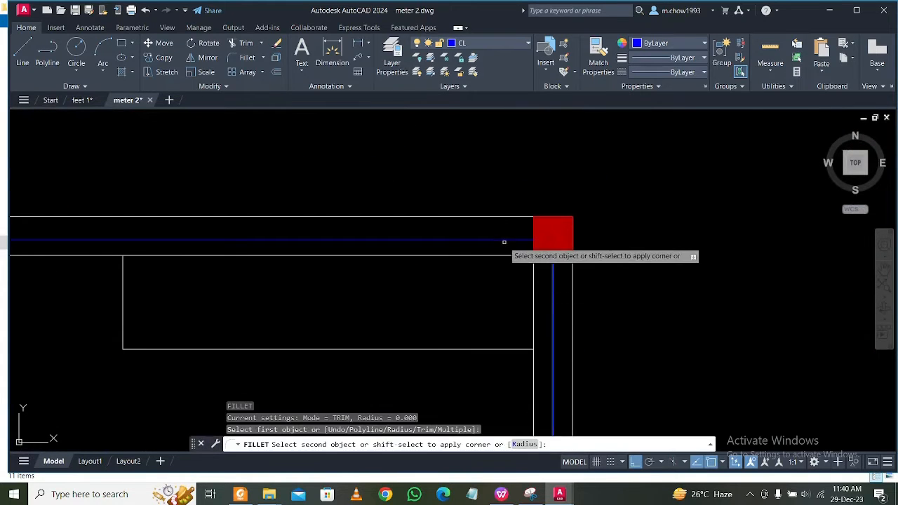
{"action": "left_click", "coordinate": [504, 240]}
{"action": "scroll", "coordinate": [517, 240], "scroll_direction": "down", "scroll_amount": 4}
{"action": "middle_click_drag", "start_coordinate": [419, 279], "coordinate": [496, 256]}
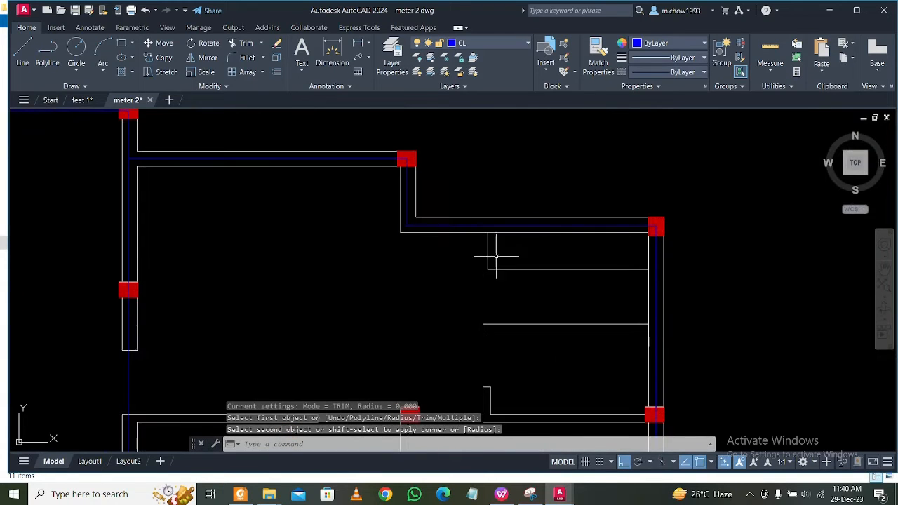
Draw a horizontal centre line between the facing edges of the two mid-height columns of the first plan's upper-left room.
{"action": "middle_click_drag", "start_coordinate": [375, 244], "coordinate": [425, 226]}
{"action": "scroll", "coordinate": [426, 227], "scroll_direction": "down", "scroll_amount": 3}
{"action": "scroll", "coordinate": [240, 239], "scroll_direction": "up", "scroll_amount": 5}
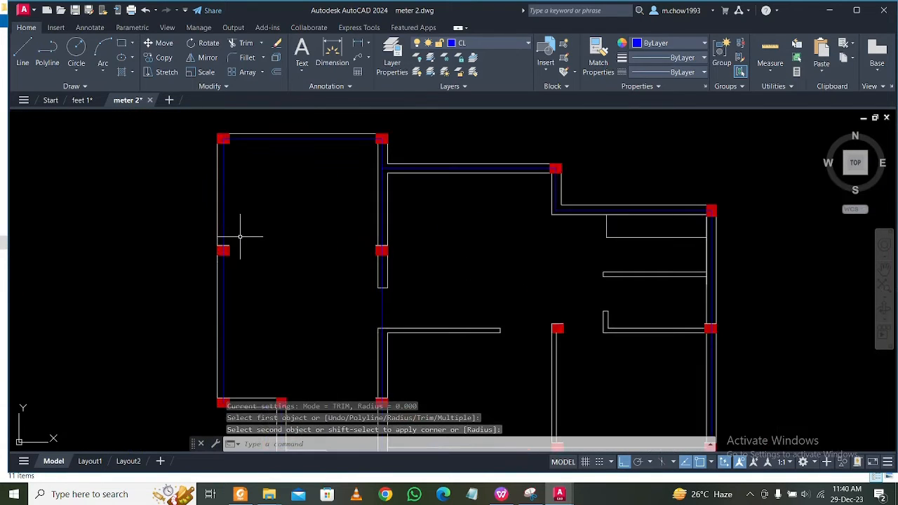
{"action": "left_click", "coordinate": [23, 53]}
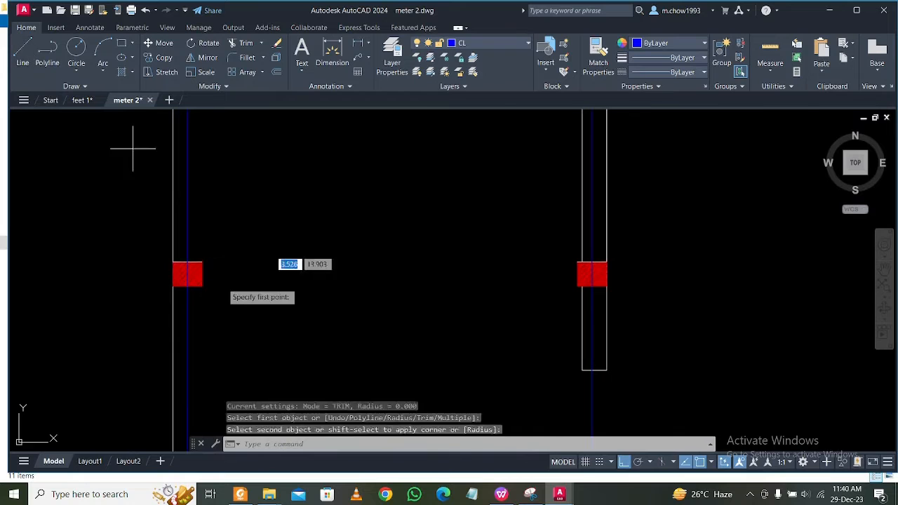
{"action": "left_click", "coordinate": [202, 274]}
{"action": "scroll", "coordinate": [202, 274], "scroll_direction": "down", "scroll_amount": 4}
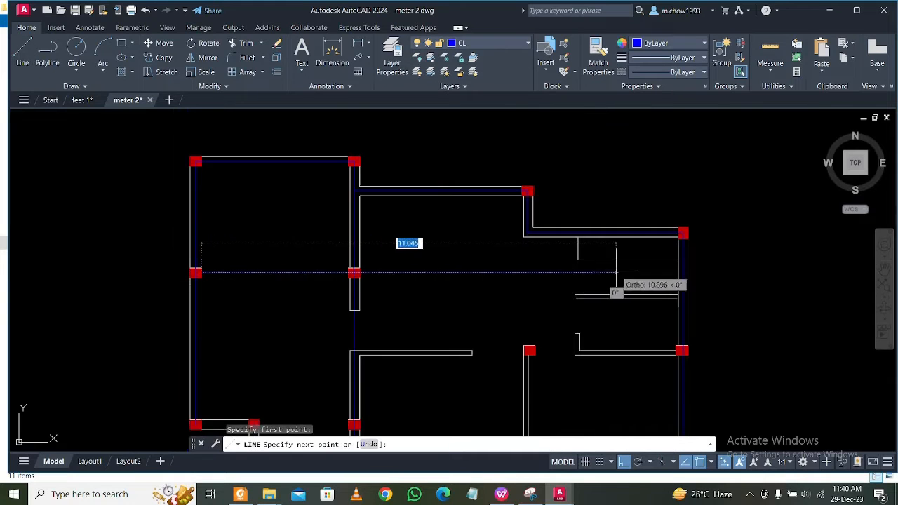
{"action": "scroll", "coordinate": [662, 271], "scroll_direction": "up", "scroll_amount": 2}
{"action": "scroll", "coordinate": [662, 272], "scroll_direction": "down", "scroll_amount": 2}
{"action": "scroll", "coordinate": [260, 274], "scroll_direction": "up", "scroll_amount": 2}
{"action": "scroll", "coordinate": [249, 274], "scroll_direction": "up", "scroll_amount": 3}
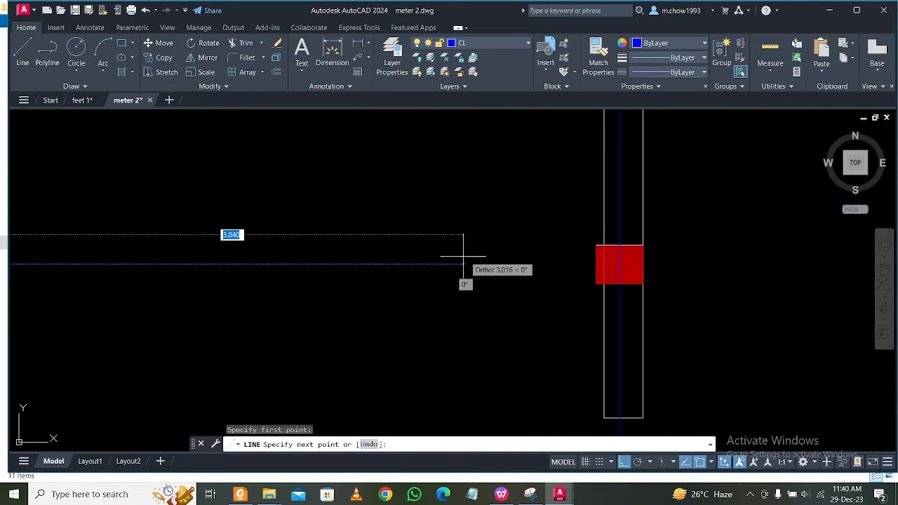
{"action": "scroll", "coordinate": [463, 254], "scroll_direction": "down", "scroll_amount": 1}
{"action": "scroll", "coordinate": [512, 254], "scroll_direction": "up", "scroll_amount": 3}
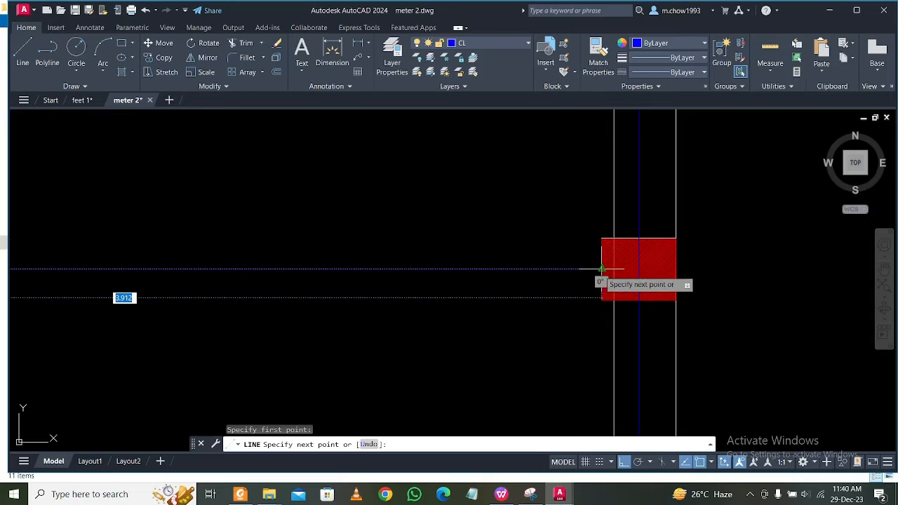
{"action": "left_click", "coordinate": [601, 269]}
{"action": "key", "text": "Escape"}
Extend the new horizontal centre line's left end to the left wall's vertical centre line inside the column.
{"action": "scroll", "coordinate": [562, 276], "scroll_direction": "down", "scroll_amount": 5}
{"action": "scroll", "coordinate": [168, 265], "scroll_direction": "up", "scroll_amount": 2}
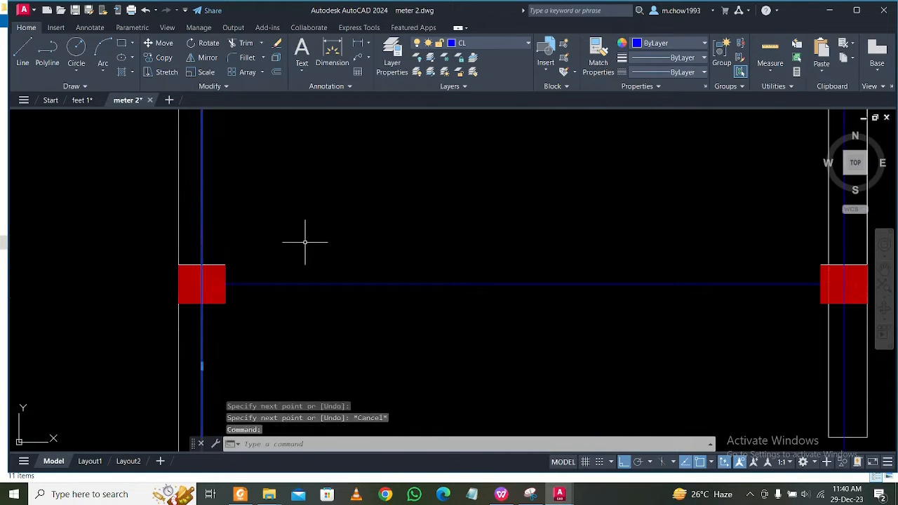
{"action": "type", "text": "ex"}
{"action": "key", "text": "Return"}
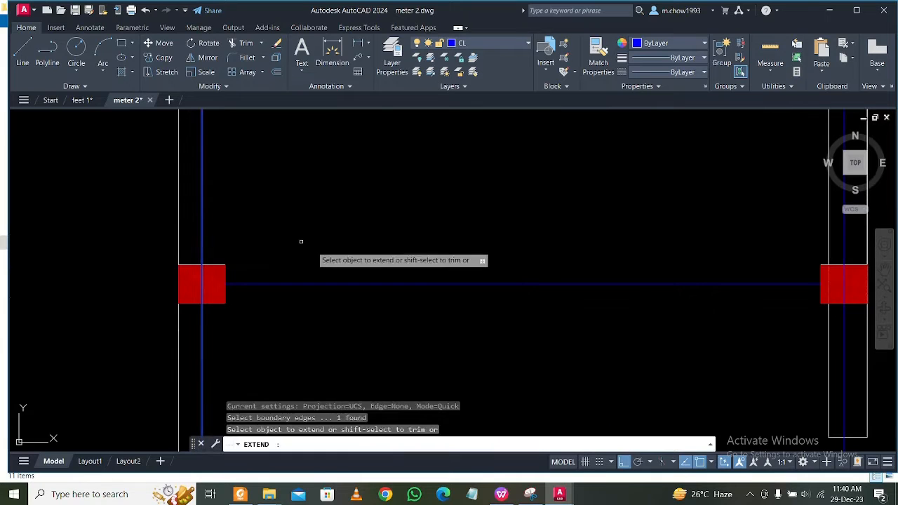
{"action": "left_click", "coordinate": [313, 245]}
{"action": "left_click", "coordinate": [273, 323]}
{"action": "middle_click_drag", "start_coordinate": [464, 355], "coordinate": [276, 355]}
{"action": "middle_click_drag", "start_coordinate": [561, 301], "coordinate": [502, 309]}
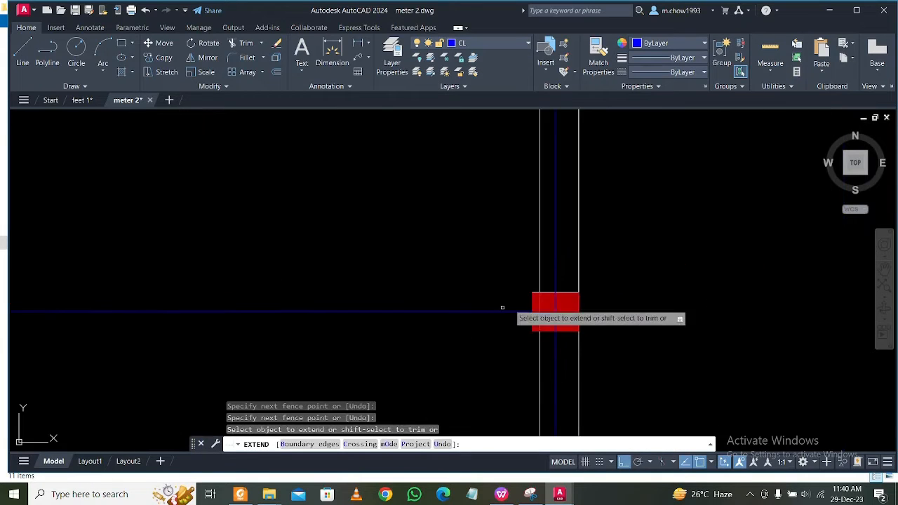
{"action": "key", "text": "Escape"}
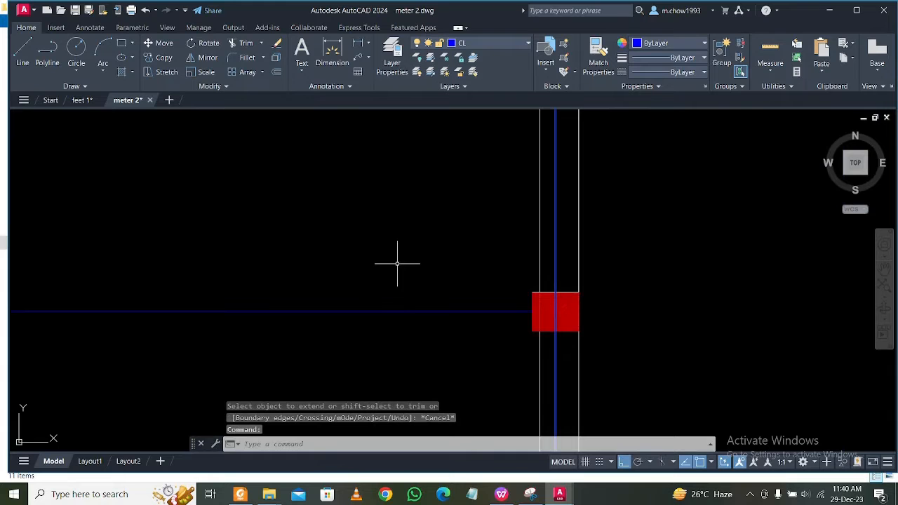
Extend the same horizontal centre line's right end to the vertical centre line inside the opposite column.
{"action": "left_click", "coordinate": [397, 264]}
{"action": "left_click", "coordinate": [426, 368]}
{"action": "key", "text": "Escape"}
{"action": "scroll", "coordinate": [457, 313], "scroll_direction": "down", "scroll_amount": 6}
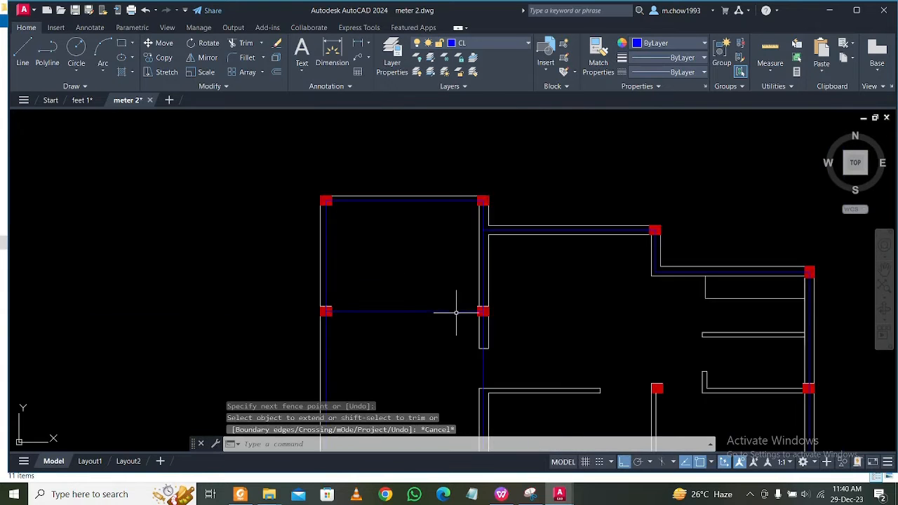
Draw a horizontal centre line above the stairs from the left wall centre line's lower end to the right column's left-edge midpoint.
{"action": "middle_click_drag", "start_coordinate": [521, 356], "coordinate": [542, 296]}
{"action": "mouse_move", "coordinate": [522, 339]}
{"action": "middle_mouse_down"}
{"action": "mouse_move", "coordinate": [459, 293]}
{"action": "mouse_move", "coordinate": [487, 221]}
{"action": "middle_mouse_up"}
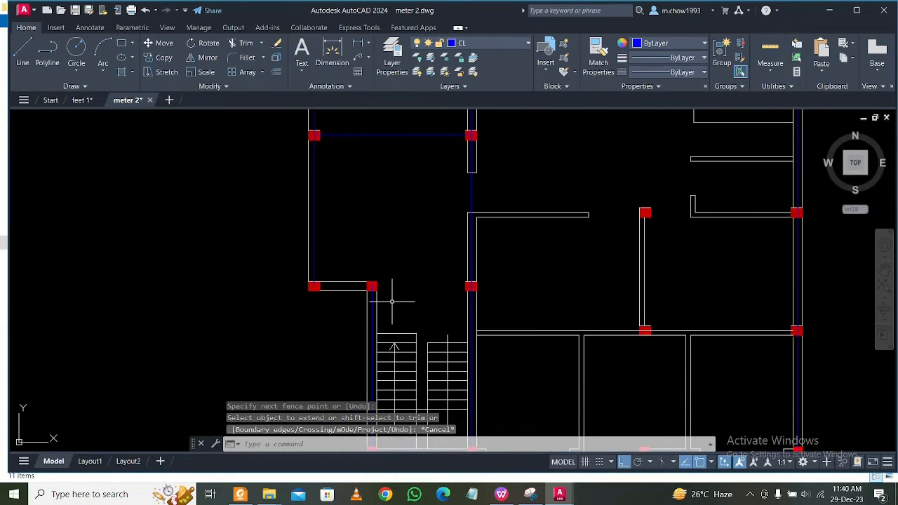
{"action": "scroll", "coordinate": [351, 301], "scroll_direction": "up", "scroll_amount": 4}
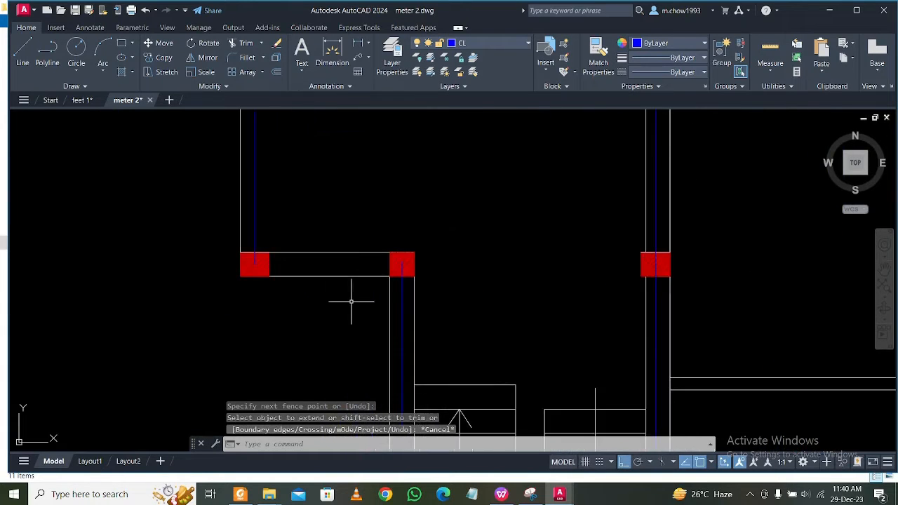
{"action": "left_click", "coordinate": [25, 52]}
{"action": "scroll", "coordinate": [263, 260], "scroll_direction": "up", "scroll_amount": 2}
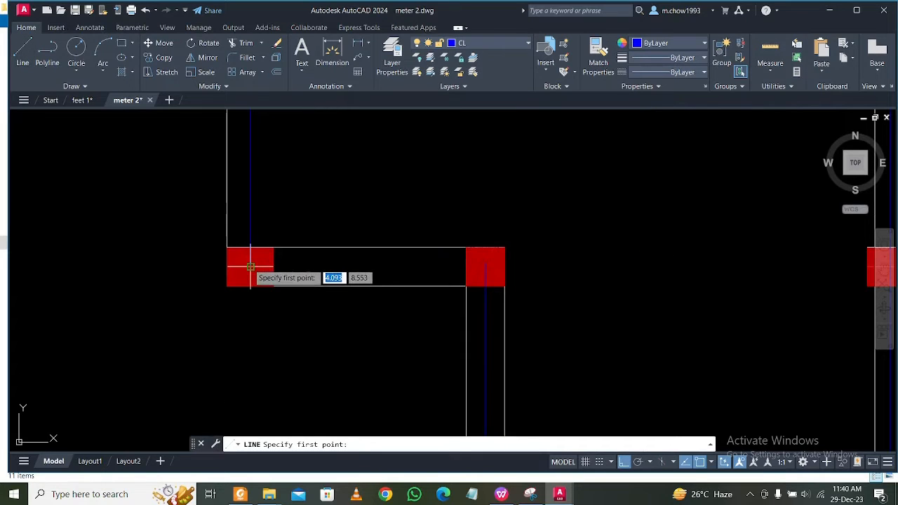
{"action": "left_click", "coordinate": [250, 267]}
{"action": "scroll", "coordinate": [242, 259], "scroll_direction": "down", "scroll_amount": 2}
{"action": "scroll", "coordinate": [640, 271], "scroll_direction": "up", "scroll_amount": 2}
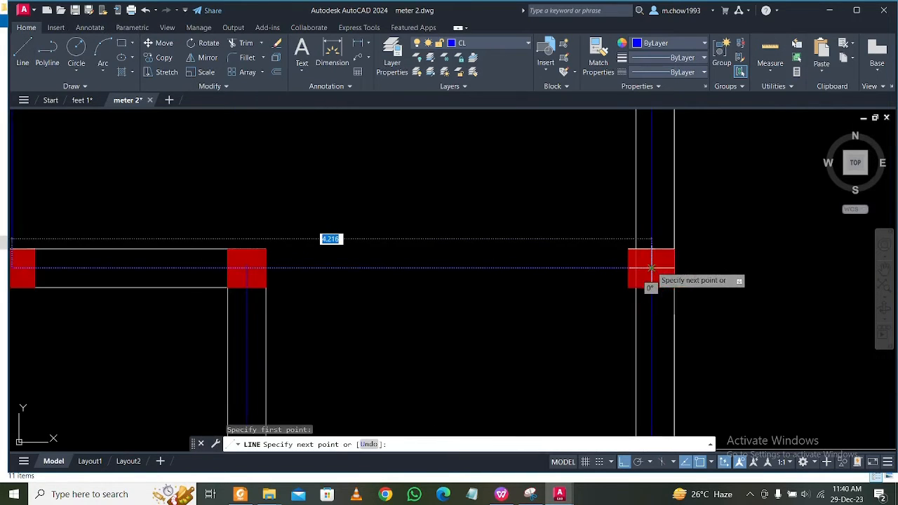
{"action": "scroll", "coordinate": [651, 267], "scroll_direction": "up", "scroll_amount": 8}
{"action": "scroll", "coordinate": [651, 278], "scroll_direction": "down", "scroll_amount": 5}
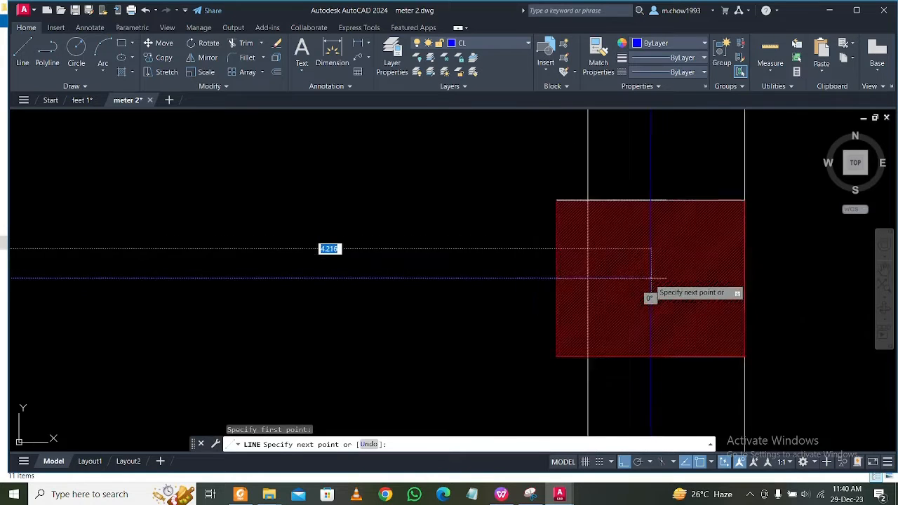
{"action": "left_click", "coordinate": [613, 279]}
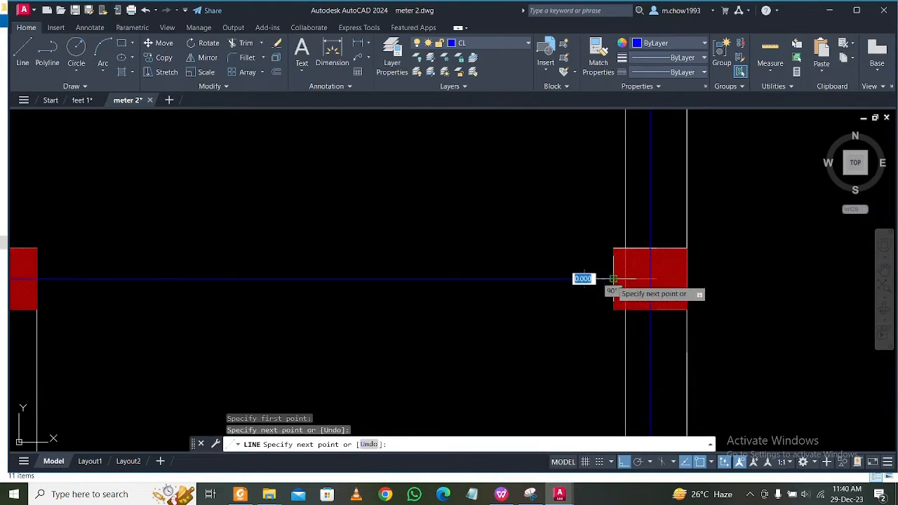
{"action": "key", "text": "Escape"}
Extend the horizontal centre line above the stairs to the vertical centre line inside the right column.
{"action": "left_click", "coordinate": [641, 201]}
{"action": "type", "text": "e"}
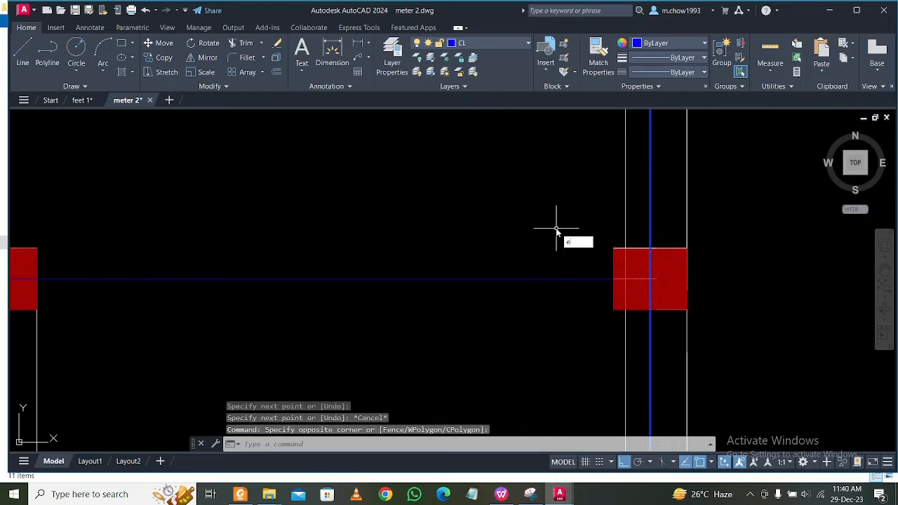
{"action": "type", "text": "x"}
{"action": "key", "text": "Return"}
{"action": "left_click", "coordinate": [529, 232]}
{"action": "left_click", "coordinate": [482, 333]}
{"action": "key", "text": "Escape"}
Draw a horizontal centre line from the first plan's upper interior column to the right wall's vertical centre line inside the facing column.
{"action": "scroll", "coordinate": [490, 310], "scroll_direction": "down", "scroll_amount": 6}
{"action": "mouse_move", "coordinate": [486, 333]}
{"action": "middle_mouse_down"}
{"action": "mouse_move", "coordinate": [488, 268]}
{"action": "mouse_move", "coordinate": [506, 308]}
{"action": "middle_mouse_up"}
{"action": "scroll", "coordinate": [487, 267], "scroll_direction": "down", "scroll_amount": 5}
{"action": "middle_click_drag", "start_coordinate": [522, 251], "coordinate": [500, 293]}
{"action": "middle_click_drag", "start_coordinate": [623, 279], "coordinate": [586, 288]}
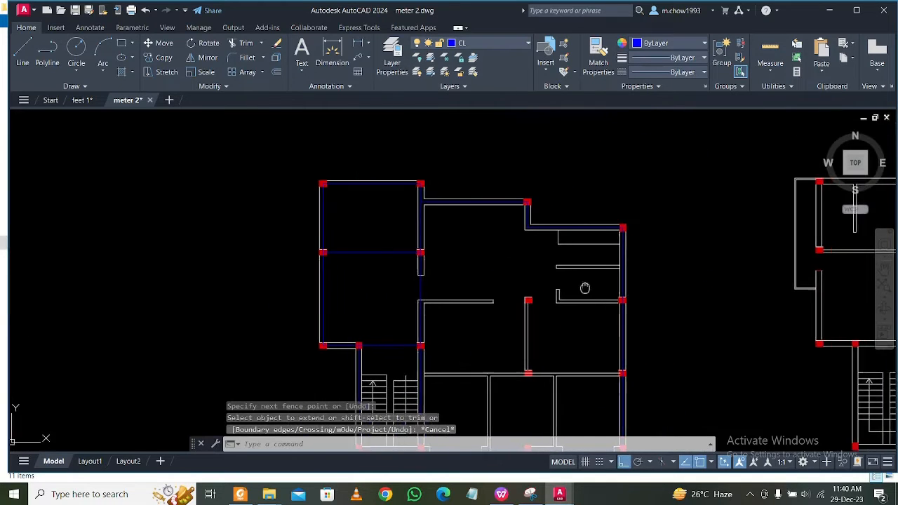
{"action": "scroll", "coordinate": [444, 297], "scroll_direction": "up", "scroll_amount": 5}
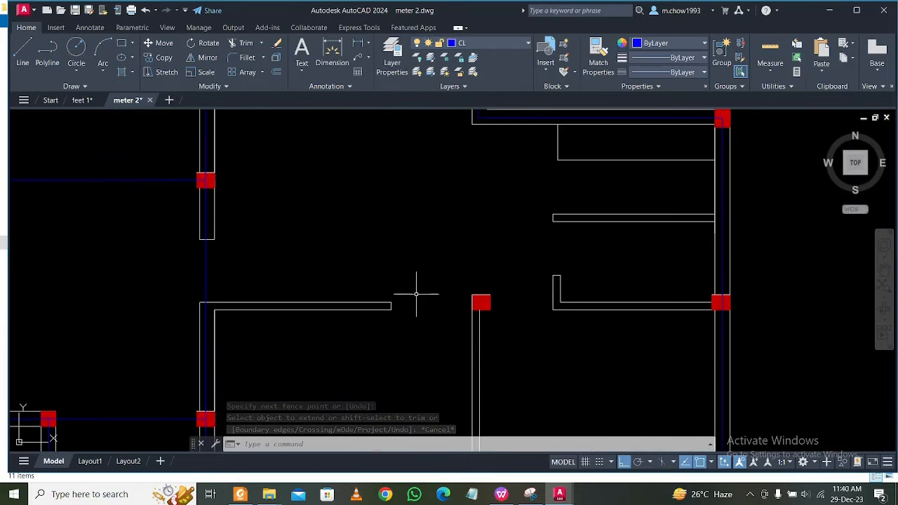
{"action": "left_click", "coordinate": [20, 42]}
{"action": "scroll", "coordinate": [719, 288], "scroll_direction": "up", "scroll_amount": 5}
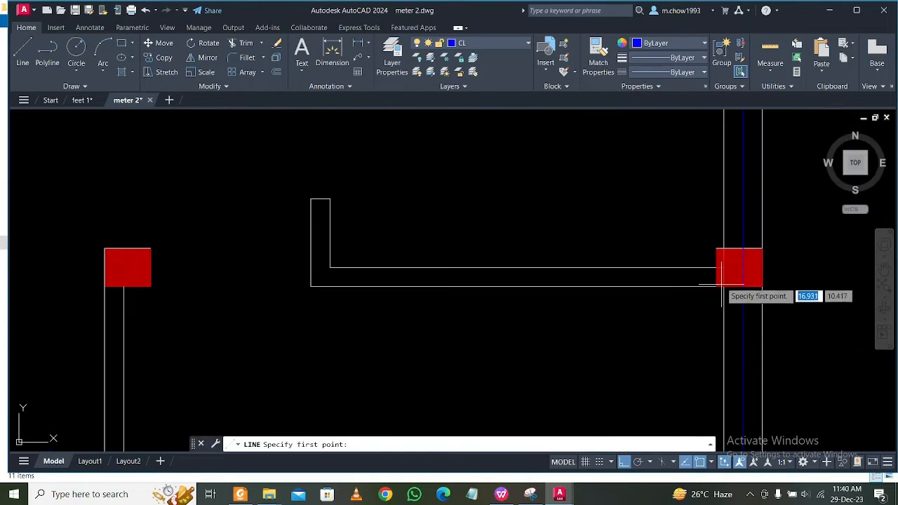
{"action": "scroll", "coordinate": [717, 276], "scroll_direction": "up", "scroll_amount": 2}
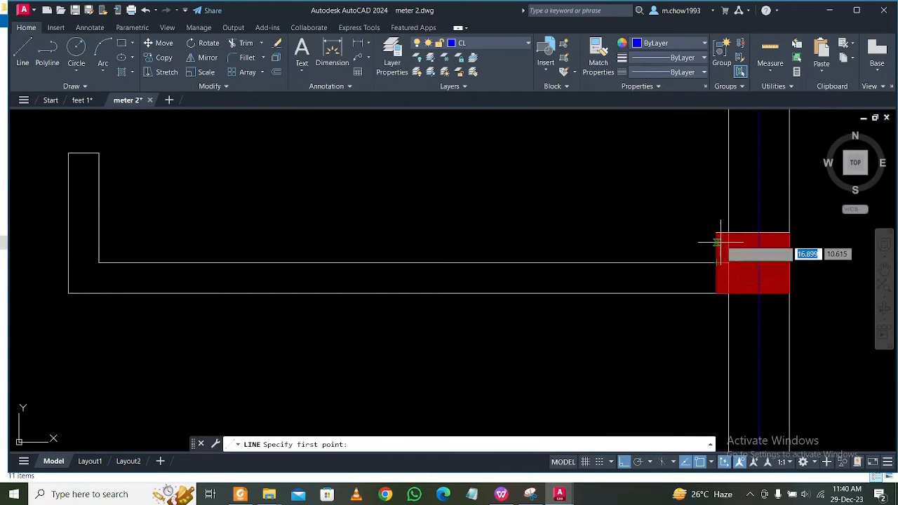
{"action": "scroll", "coordinate": [716, 262], "scroll_direction": "down", "scroll_amount": 5}
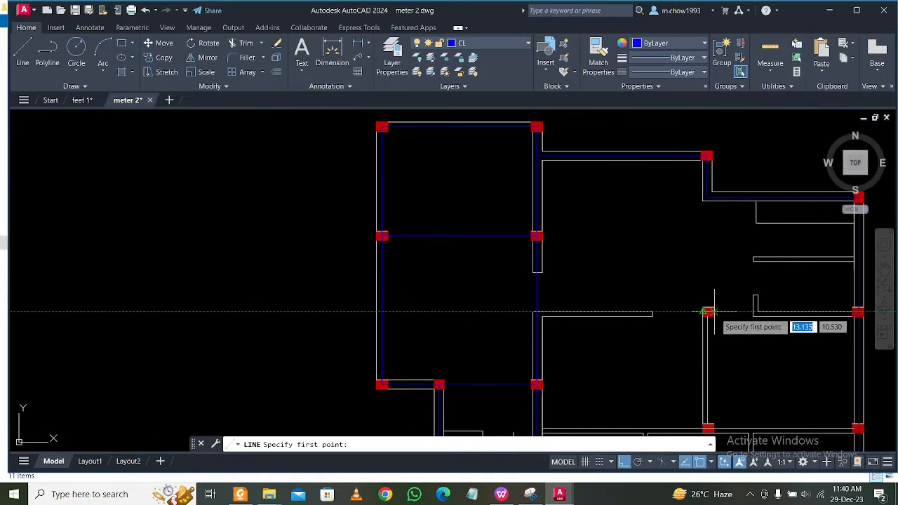
{"action": "scroll", "coordinate": [709, 311], "scroll_direction": "up", "scroll_amount": 4}
{"action": "left_click", "coordinate": [710, 309]}
{"action": "middle_click_drag", "start_coordinate": [742, 316], "coordinate": [702, 311]}
{"action": "scroll", "coordinate": [694, 313], "scroll_direction": "up", "scroll_amount": 5}
{"action": "scroll", "coordinate": [576, 295], "scroll_direction": "down", "scroll_amount": 5}
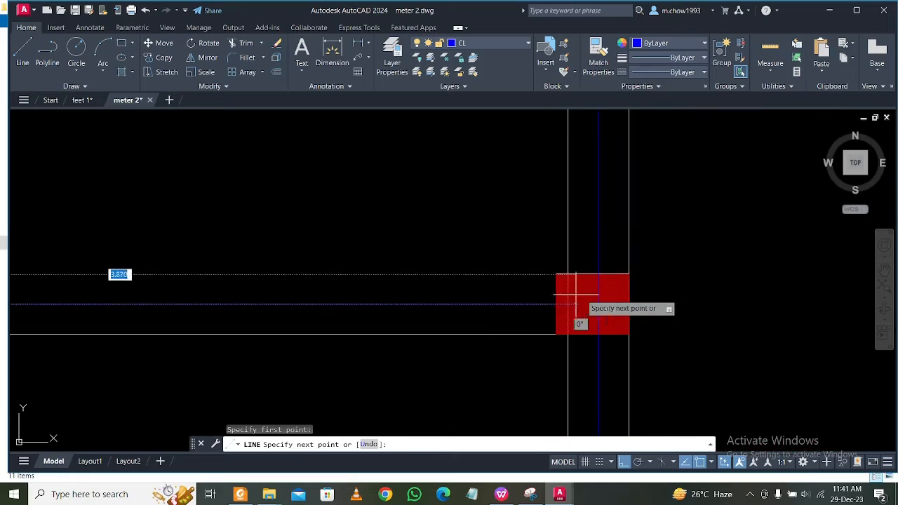
{"action": "scroll", "coordinate": [602, 312], "scroll_direction": "up", "scroll_amount": 8}
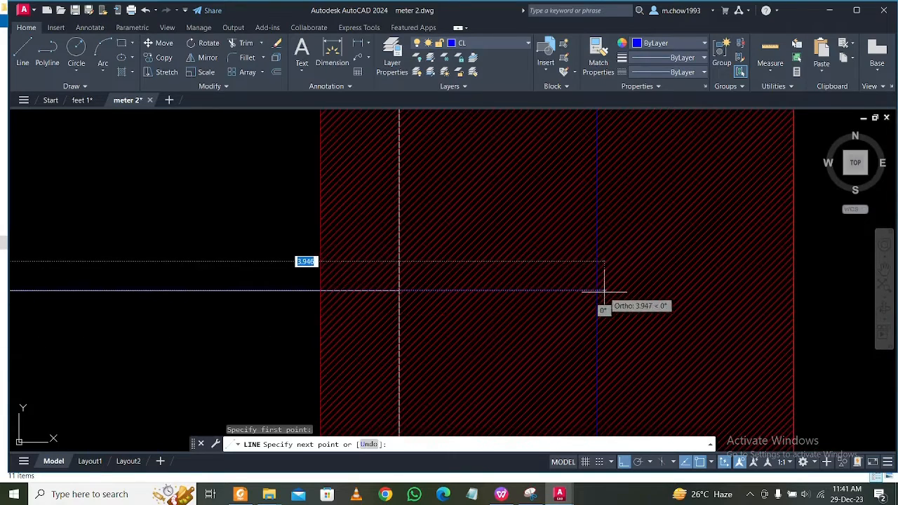
{"action": "left_click", "coordinate": [597, 291]}
{"action": "key", "text": "Escape"}
{"action": "scroll", "coordinate": [634, 301], "scroll_direction": "down", "scroll_amount": 7}
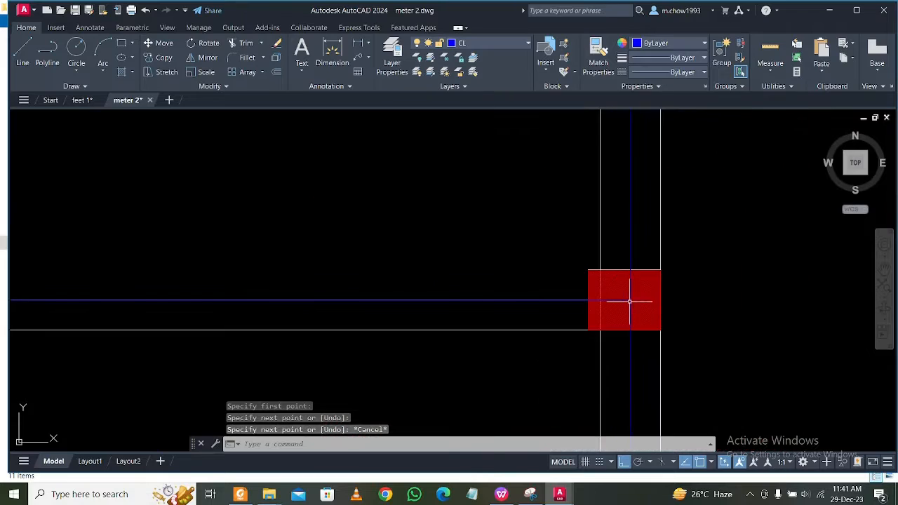
Draw a vertical centre line from the centre-line corner at the upper wall's step down to the bottom centre line inside the bottom middle column.
{"action": "scroll", "coordinate": [569, 301], "scroll_direction": "down", "scroll_amount": 5}
{"action": "middle_click_drag", "start_coordinate": [438, 308], "coordinate": [552, 297]}
{"action": "scroll", "coordinate": [537, 309], "scroll_direction": "down", "scroll_amount": 2}
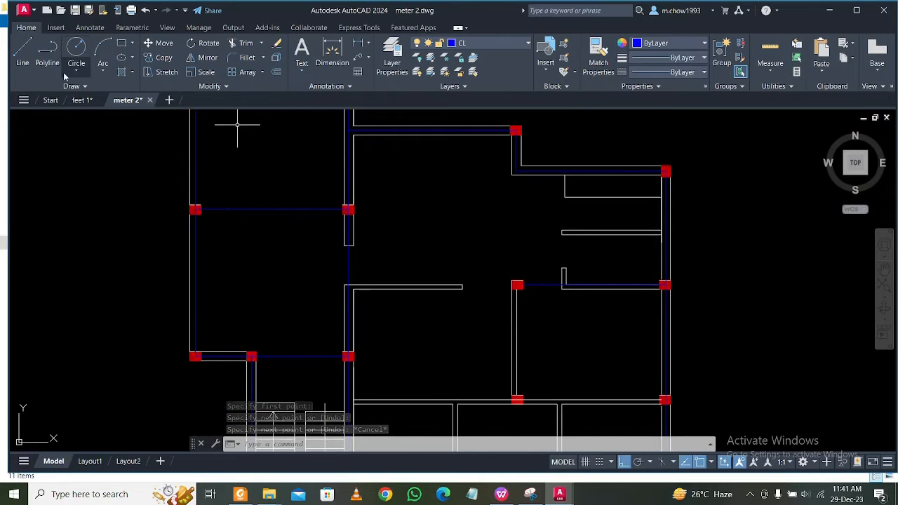
{"action": "type", "text": "l"}
{"action": "key", "text": "Return"}
{"action": "scroll", "coordinate": [453, 156], "scroll_direction": "up", "scroll_amount": 2}
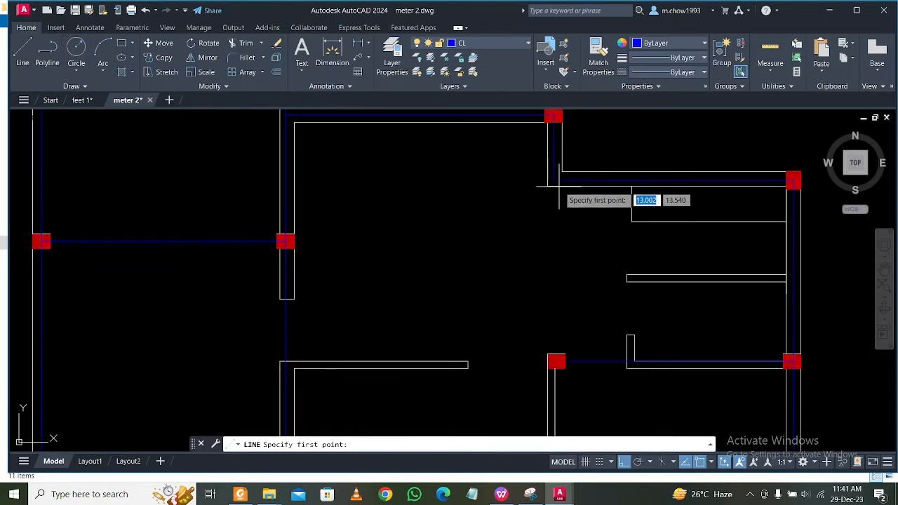
{"action": "left_click", "coordinate": [554, 181]}
{"action": "scroll", "coordinate": [551, 180], "scroll_direction": "down", "scroll_amount": 4}
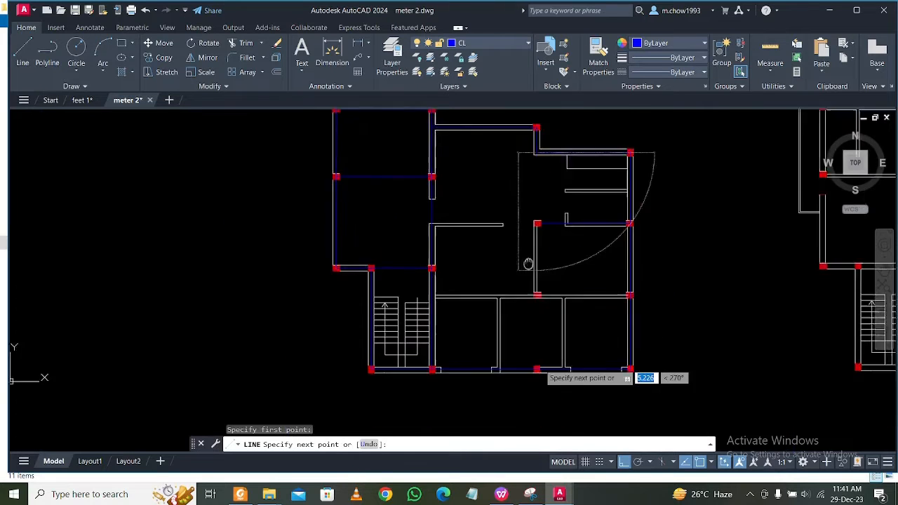
{"action": "scroll", "coordinate": [525, 156], "scroll_direction": "up", "scroll_amount": 3}
{"action": "scroll", "coordinate": [530, 365], "scroll_direction": "up", "scroll_amount": 3}
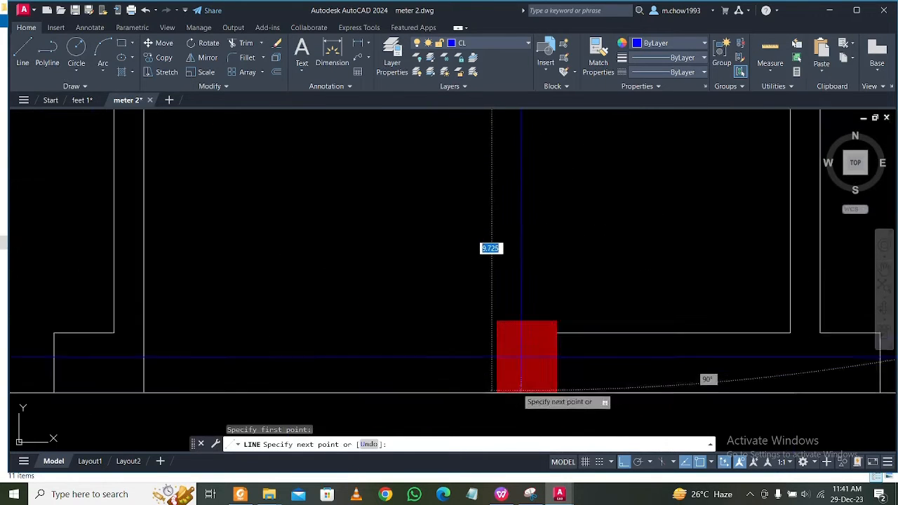
{"action": "left_click", "coordinate": [525, 338]}
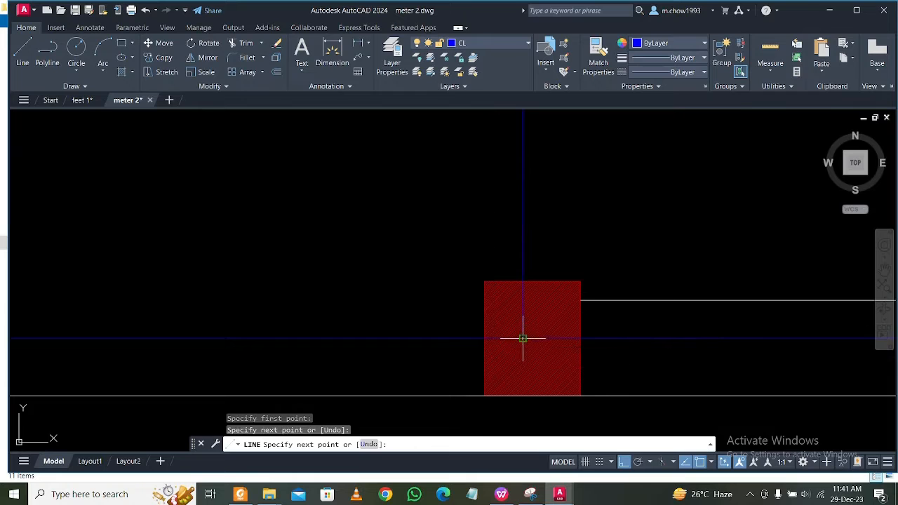
{"action": "key", "text": "Escape"}
{"action": "scroll", "coordinate": [516, 320], "scroll_direction": "down", "scroll_amount": 3}
{"action": "scroll", "coordinate": [519, 323], "scroll_direction": "down", "scroll_amount": 4}
{"action": "scroll", "coordinate": [537, 267], "scroll_direction": "up", "scroll_amount": 4}
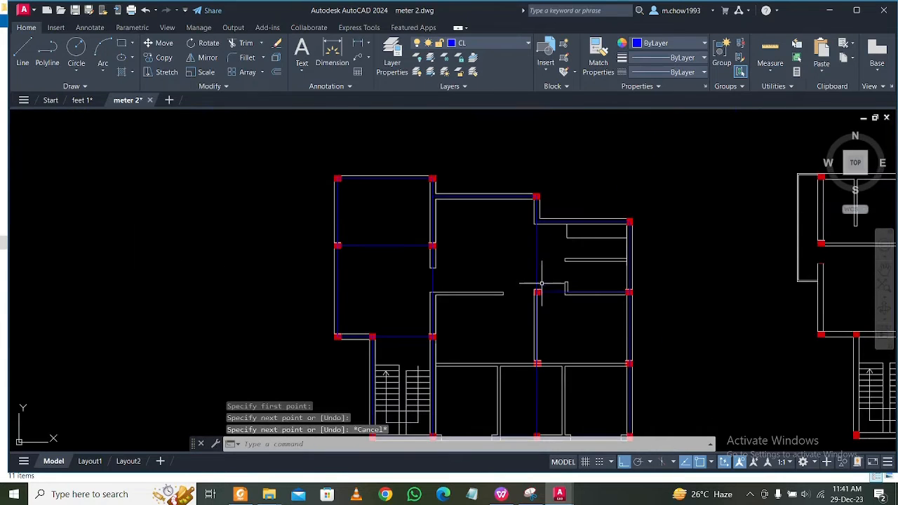
Extend the horizontal centre line at the upper interior column leftward to the vertical centre line of the left interior wall.
{"action": "middle_click_drag", "start_coordinate": [526, 256], "coordinate": [532, 277]}
{"action": "middle_click_drag", "start_coordinate": [442, 325], "coordinate": [464, 291]}
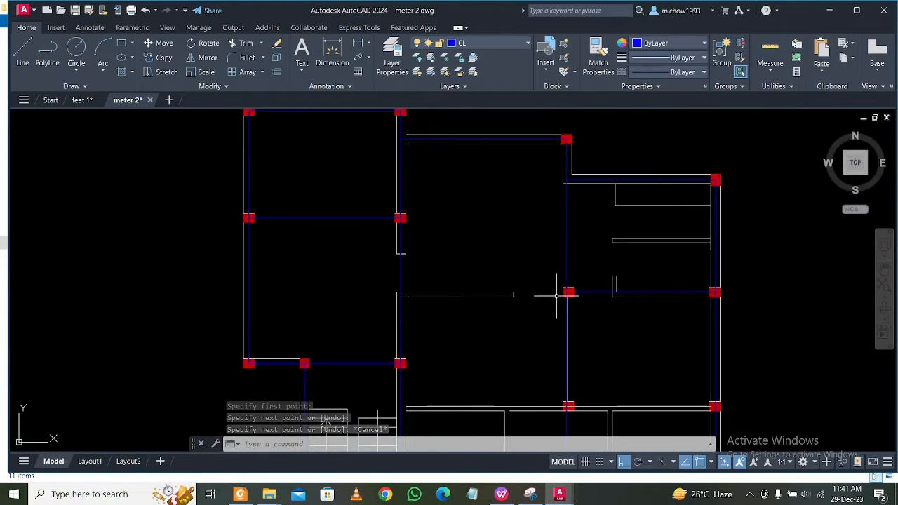
{"action": "scroll", "coordinate": [557, 295], "scroll_direction": "up", "scroll_amount": 2}
{"action": "left_click", "coordinate": [602, 290]}
{"action": "left_click", "coordinate": [604, 278]}
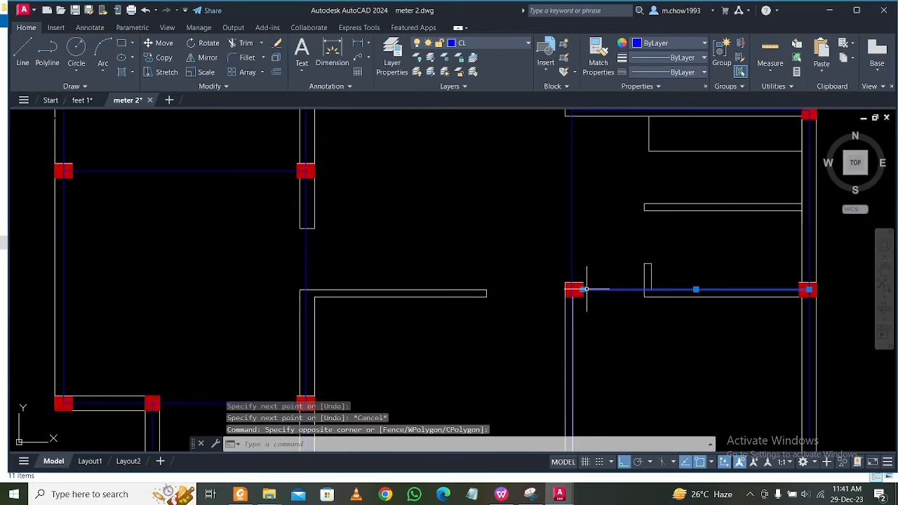
{"action": "left_click", "coordinate": [582, 289]}
{"action": "scroll", "coordinate": [311, 291], "scroll_direction": "up", "scroll_amount": 4}
{"action": "key", "text": "Escape"}
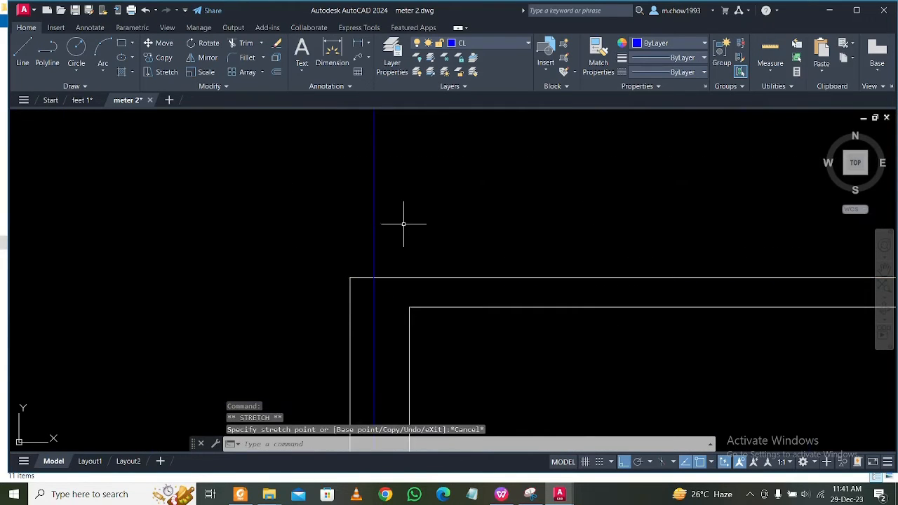
{"action": "type", "text": "ex"}
{"action": "key", "text": "Return"}
{"action": "scroll", "coordinate": [544, 224], "scroll_direction": "down", "scroll_amount": 3}
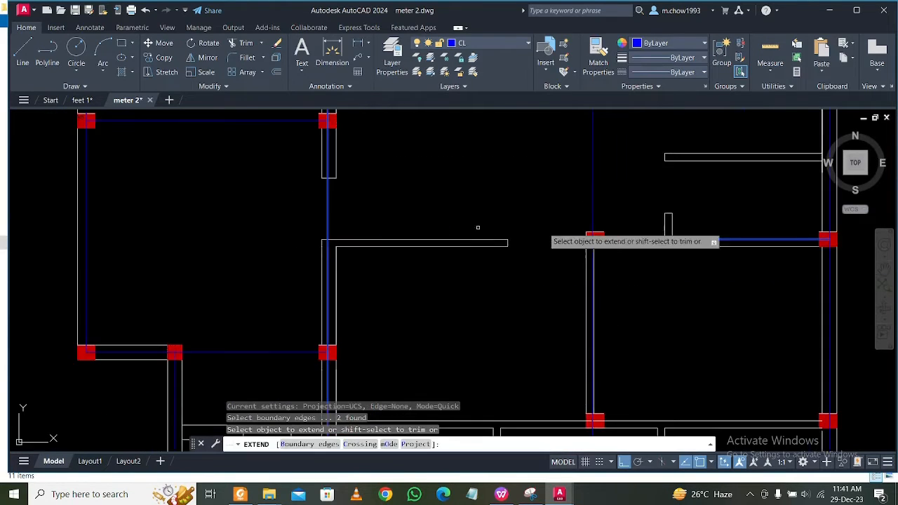
{"action": "left_click", "coordinate": [636, 254]}
{"action": "key", "text": "Escape"}
{"action": "scroll", "coordinate": [596, 250], "scroll_direction": "down", "scroll_amount": 2}
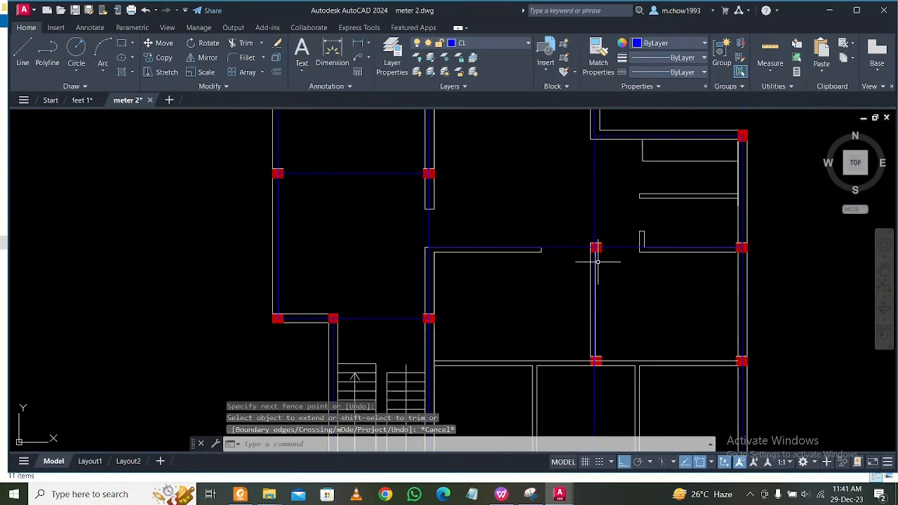
Draw a horizontal centre line above the bottom rooms from the right column's left-edge midpoint to the stair wall's vertical centre line.
{"action": "middle_click_drag", "start_coordinate": [597, 277], "coordinate": [571, 342]}
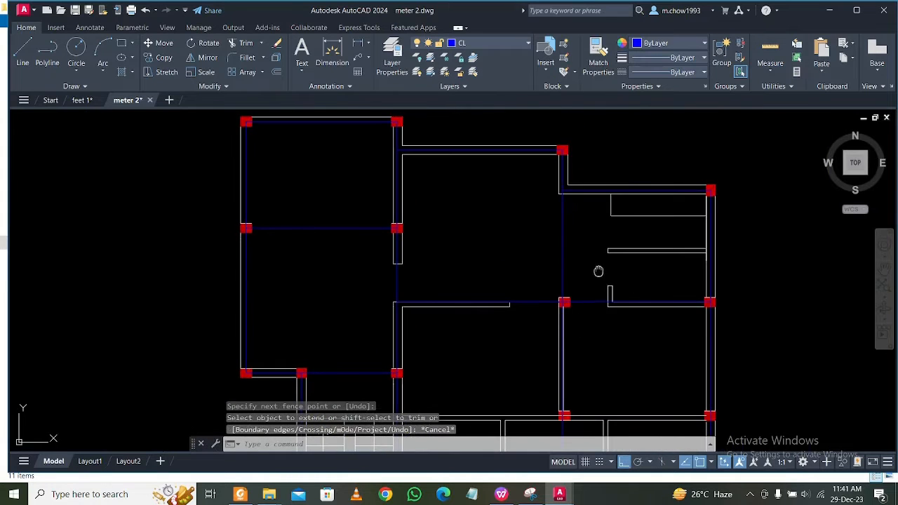
{"action": "middle_click_drag", "start_coordinate": [599, 272], "coordinate": [583, 261]}
{"action": "middle_click_drag", "start_coordinate": [577, 324], "coordinate": [562, 290]}
{"action": "mouse_move", "coordinate": [562, 355]}
{"action": "middle_mouse_down"}
{"action": "mouse_move", "coordinate": [559, 281]}
{"action": "mouse_move", "coordinate": [488, 311]}
{"action": "middle_mouse_up"}
{"action": "scroll", "coordinate": [485, 289], "scroll_direction": "up", "scroll_amount": 2}
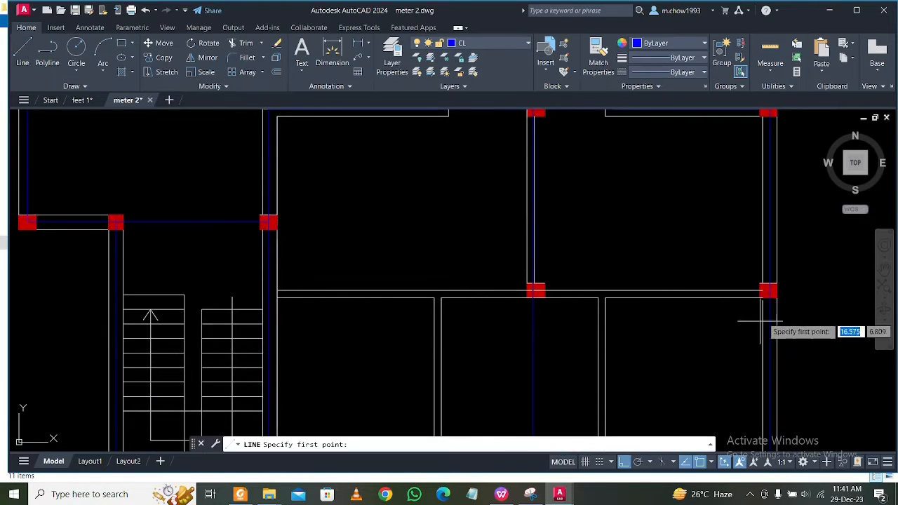
{"action": "scroll", "coordinate": [800, 302], "scroll_direction": "up", "scroll_amount": 4}
{"action": "scroll", "coordinate": [688, 284], "scroll_direction": "up", "scroll_amount": 2}
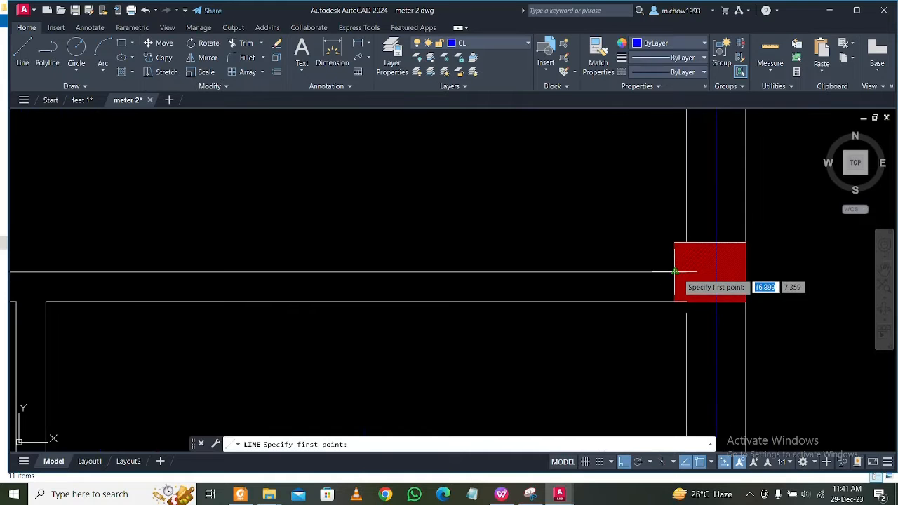
{"action": "left_click", "coordinate": [675, 271]}
{"action": "scroll", "coordinate": [680, 270], "scroll_direction": "down", "scroll_amount": 3}
{"action": "scroll", "coordinate": [189, 270], "scroll_direction": "up", "scroll_amount": 3}
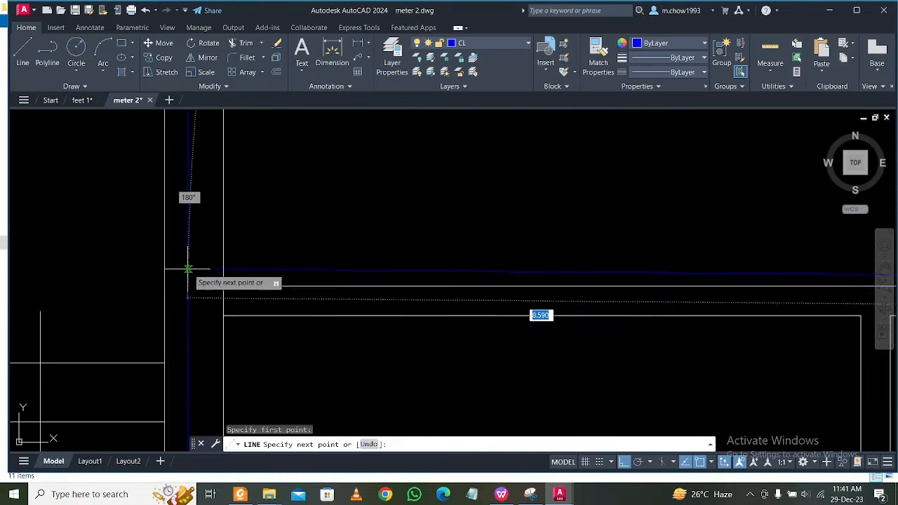
{"action": "left_click", "coordinate": [188, 287]}
{"action": "key", "text": "Escape"}
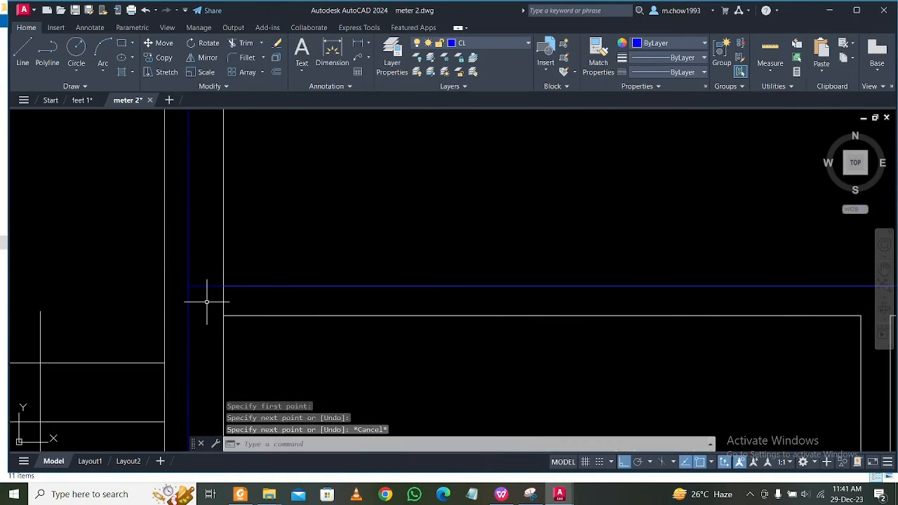
{"action": "scroll", "coordinate": [207, 307], "scroll_direction": "down", "scroll_amount": 4}
{"action": "middle_click_drag", "start_coordinate": [437, 331], "coordinate": [445, 287]}
{"action": "scroll", "coordinate": [449, 295], "scroll_direction": "down", "scroll_amount": 1}
{"action": "middle_click_drag", "start_coordinate": [467, 323], "coordinate": [465, 316]}
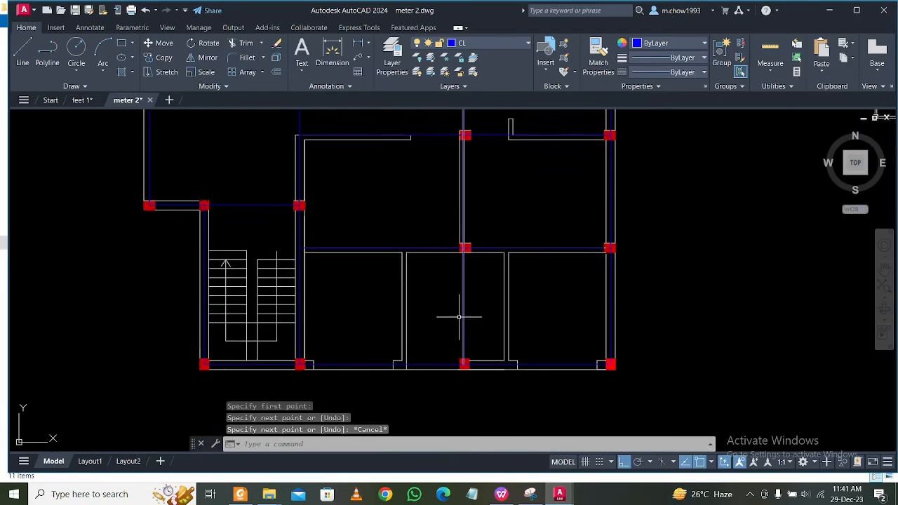
{"action": "scroll", "coordinate": [427, 317], "scroll_direction": "up", "scroll_amount": 5}
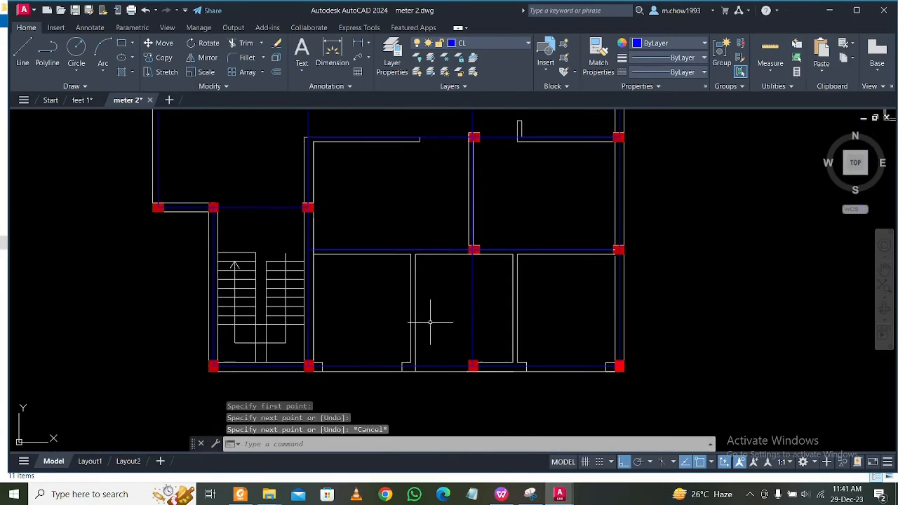
{"action": "left_click", "coordinate": [23, 55]}
{"action": "scroll", "coordinate": [449, 224], "scroll_direction": "down", "scroll_amount": 3}
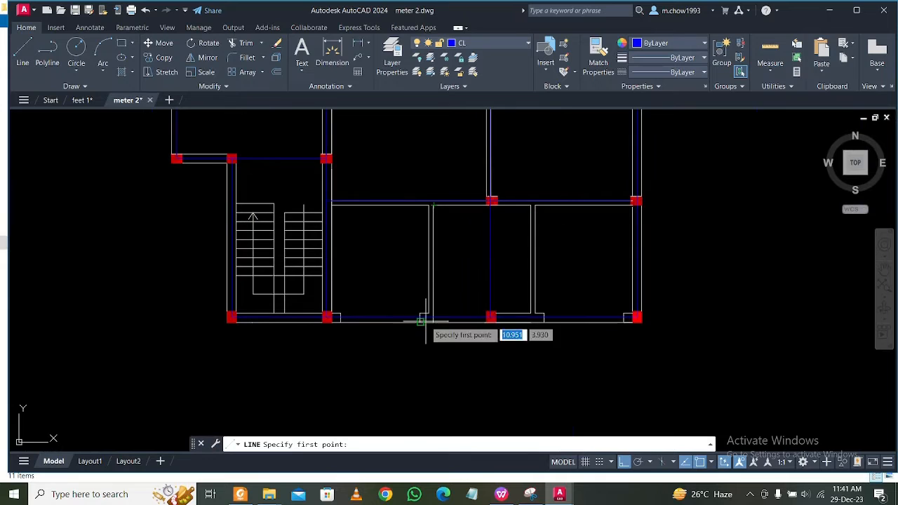
{"action": "scroll", "coordinate": [425, 321], "scroll_direction": "up", "scroll_amount": 9}
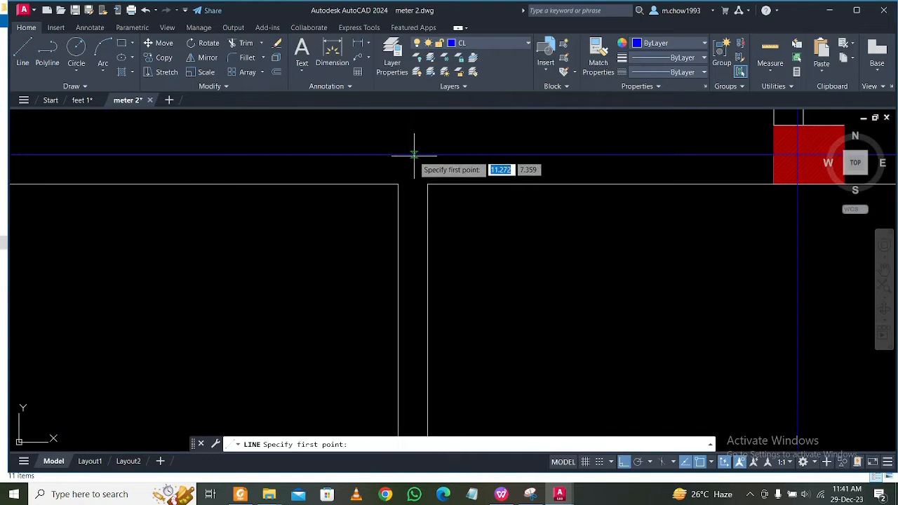
{"action": "left_click", "coordinate": [414, 154]}
{"action": "key", "text": "Escape"}
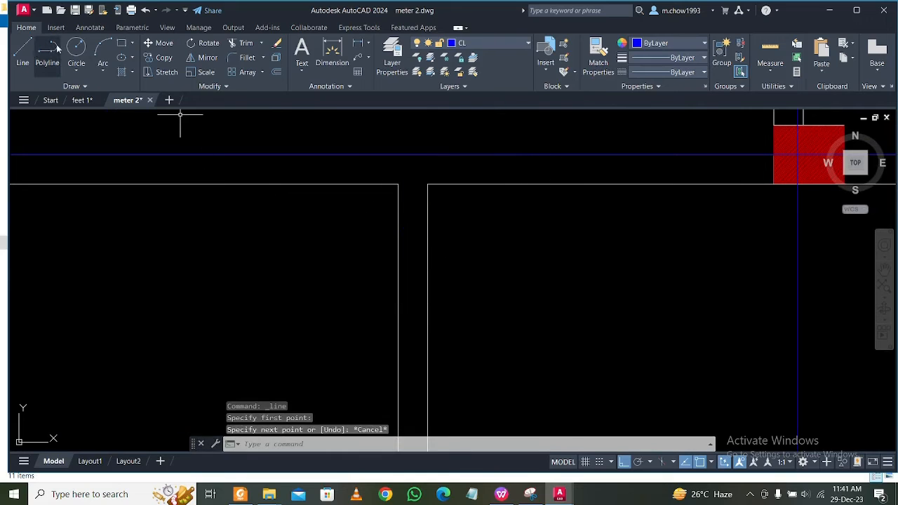
Draw a short helper line across the upper end of the left partition between the bottom rooms, joining its two wall corners.
{"action": "left_click", "coordinate": [34, 52]}
{"action": "left_click", "coordinate": [428, 184]}
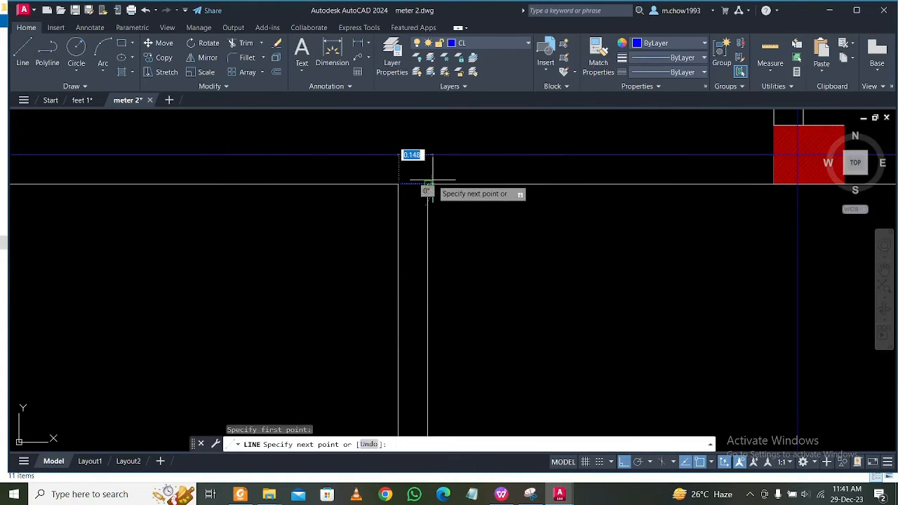
{"action": "key", "text": "Escape"}
Draw a vertical centre line from the helper line's midpoint down the left partition to the bottom centre line.
{"action": "left_click", "coordinate": [19, 49]}
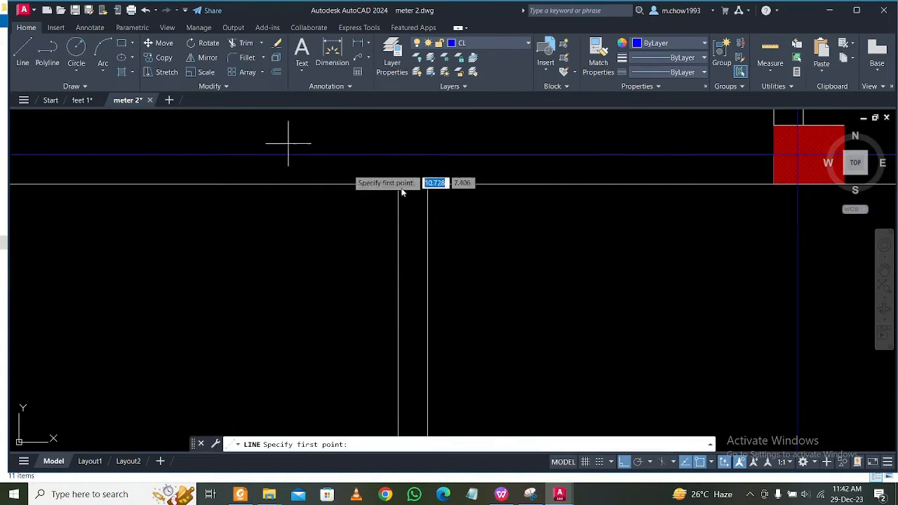
{"action": "left_click", "coordinate": [413, 184]}
{"action": "scroll", "coordinate": [414, 184], "scroll_direction": "down", "scroll_amount": 2}
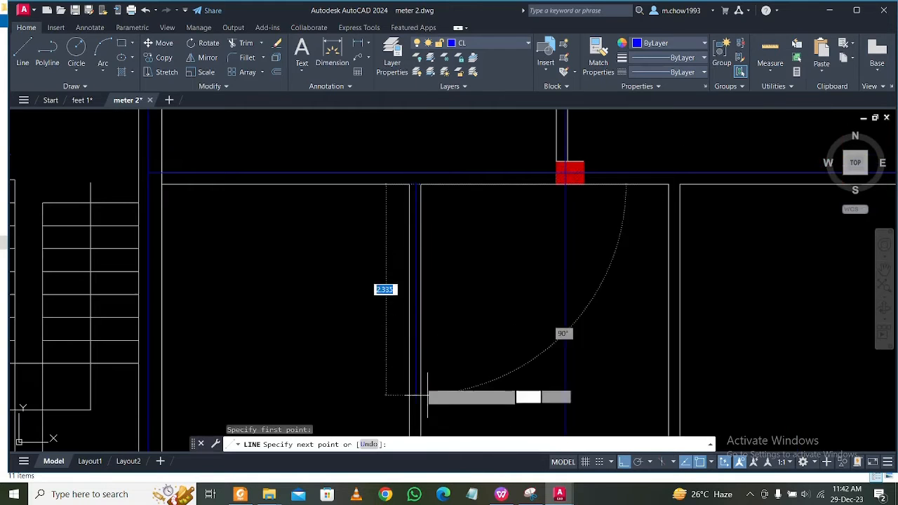
{"action": "scroll", "coordinate": [427, 397], "scroll_direction": "down", "scroll_amount": 1}
{"action": "middle_click_drag", "start_coordinate": [428, 397], "coordinate": [422, 191]}
{"action": "scroll", "coordinate": [416, 225], "scroll_direction": "up", "scroll_amount": 2}
{"action": "scroll", "coordinate": [415, 188], "scroll_direction": "up", "scroll_amount": 2}
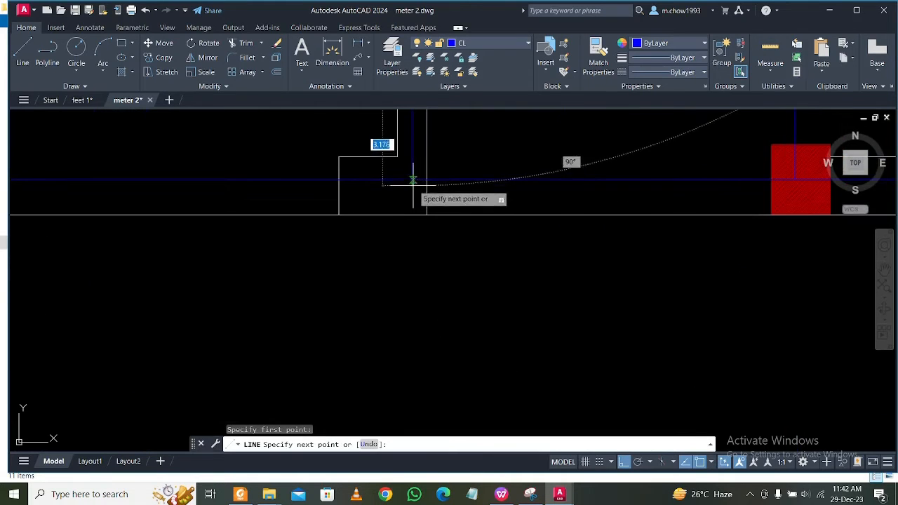
{"action": "key", "text": "Escape"}
Delete the short helper line across the upper end of the left partition.
{"action": "scroll", "coordinate": [477, 266], "scroll_direction": "down", "scroll_amount": 3}
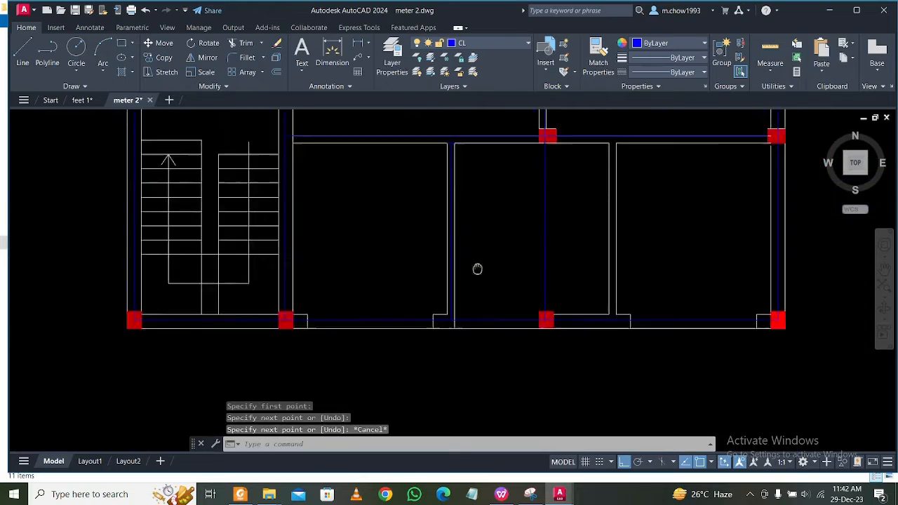
{"action": "scroll", "coordinate": [445, 245], "scroll_direction": "up", "scroll_amount": 2}
{"action": "scroll", "coordinate": [476, 286], "scroll_direction": "up", "scroll_amount": 2}
{"action": "left_click", "coordinate": [476, 286]}
{"action": "left_click", "coordinate": [570, 310]}
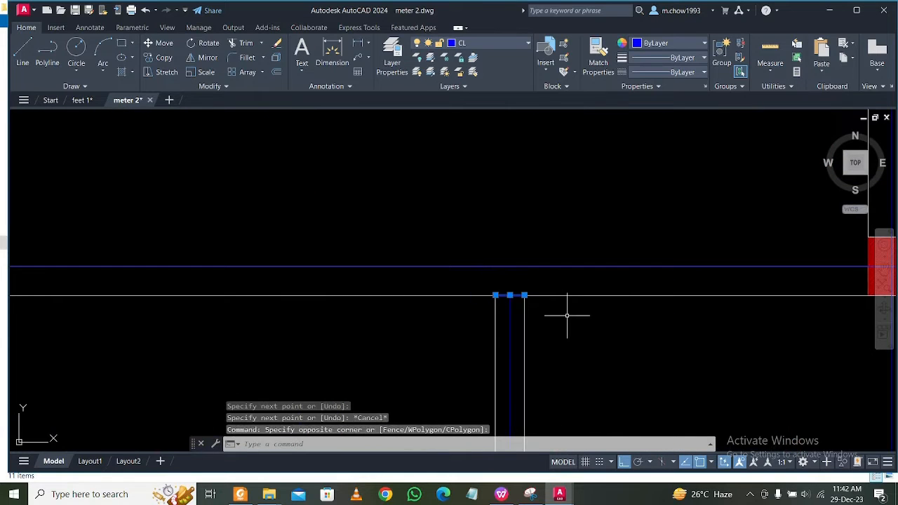
{"action": "key", "text": "Delete"}
Extend the left partition's vertical centre line up to the horizontal centre line above the bottom rooms.
{"action": "scroll", "coordinate": [551, 273], "scroll_direction": "down", "scroll_amount": 2}
{"action": "scroll", "coordinate": [579, 300], "scroll_direction": "up", "scroll_amount": 2}
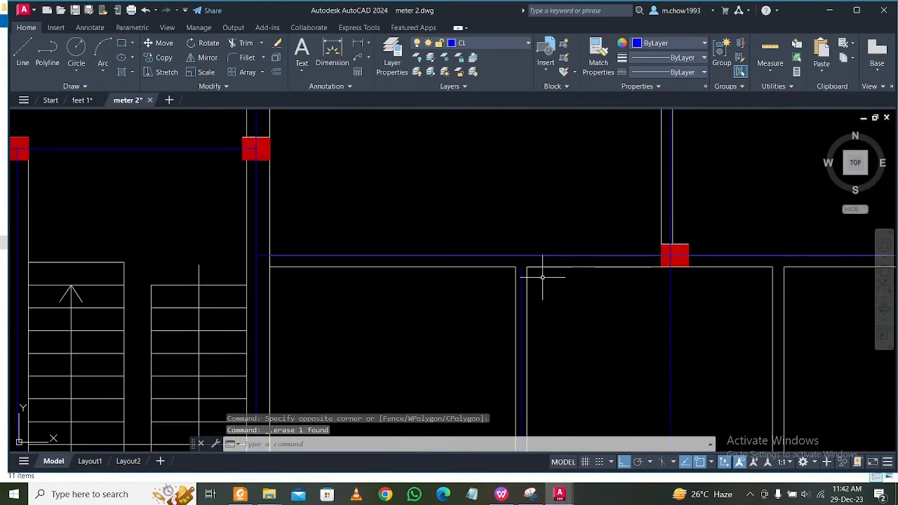
{"action": "scroll", "coordinate": [529, 250], "scroll_direction": "up", "scroll_amount": 4}
{"action": "left_click", "coordinate": [533, 268]}
{"action": "left_click", "coordinate": [488, 234]}
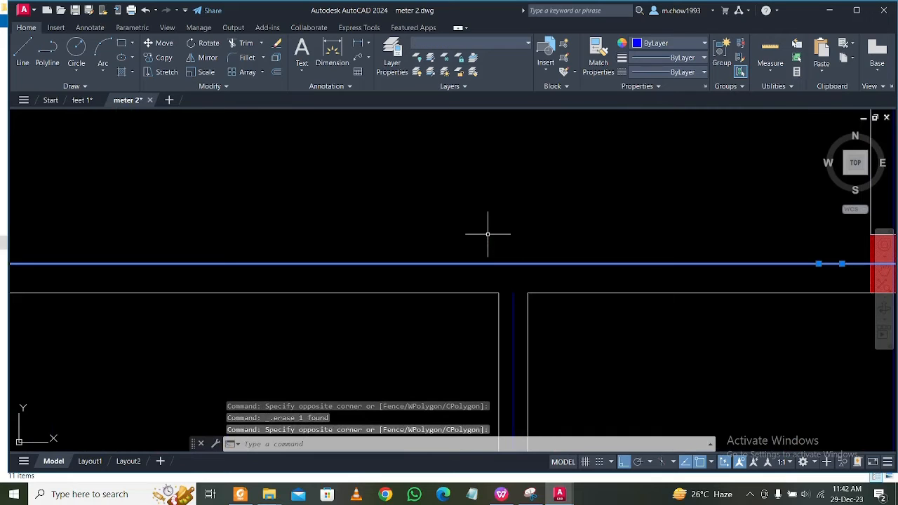
{"action": "type", "text": "ex"}
{"action": "key", "text": "space"}
{"action": "left_click", "coordinate": [512, 311]}
{"action": "key", "text": "Escape"}
Copy the left partition's centre line into the right partition, from the left partition's upper-left wall corner to the matching corner.
{"action": "scroll", "coordinate": [505, 305], "scroll_direction": "down", "scroll_amount": 5}
{"action": "middle_click_drag", "start_coordinate": [640, 366], "coordinate": [566, 278]}
{"action": "middle_click_drag", "start_coordinate": [468, 364], "coordinate": [471, 305]}
{"action": "scroll", "coordinate": [437, 325], "scroll_direction": "up", "scroll_amount": 6}
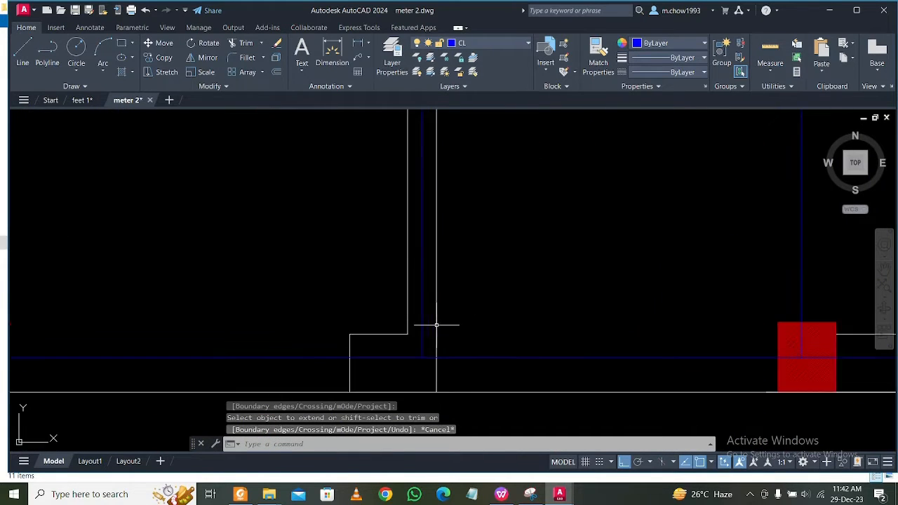
{"action": "scroll", "coordinate": [426, 345], "scroll_direction": "down", "scroll_amount": 5}
{"action": "middle_click_drag", "start_coordinate": [407, 353], "coordinate": [398, 374]}
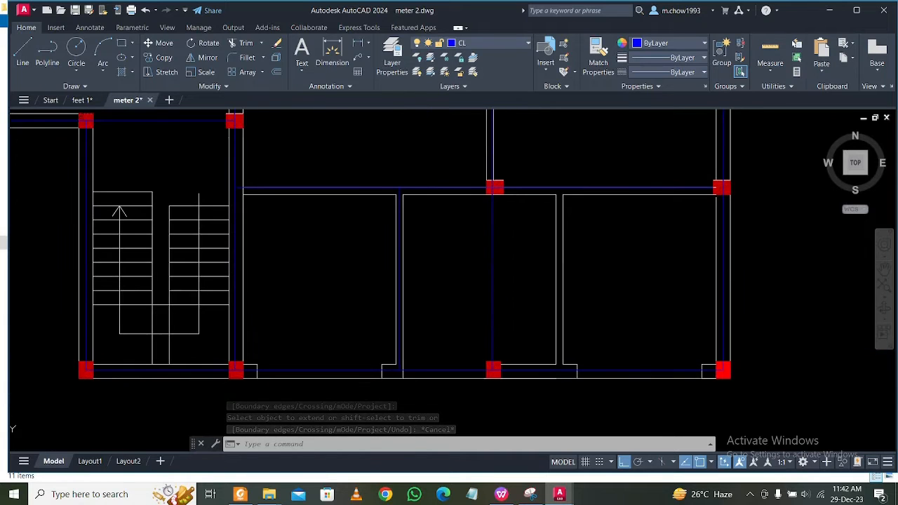
{"action": "scroll", "coordinate": [427, 174], "scroll_direction": "up", "scroll_amount": 5}
{"action": "middle_click_drag", "start_coordinate": [427, 175], "coordinate": [449, 237]}
{"action": "scroll", "coordinate": [462, 237], "scroll_direction": "up", "scroll_amount": 3}
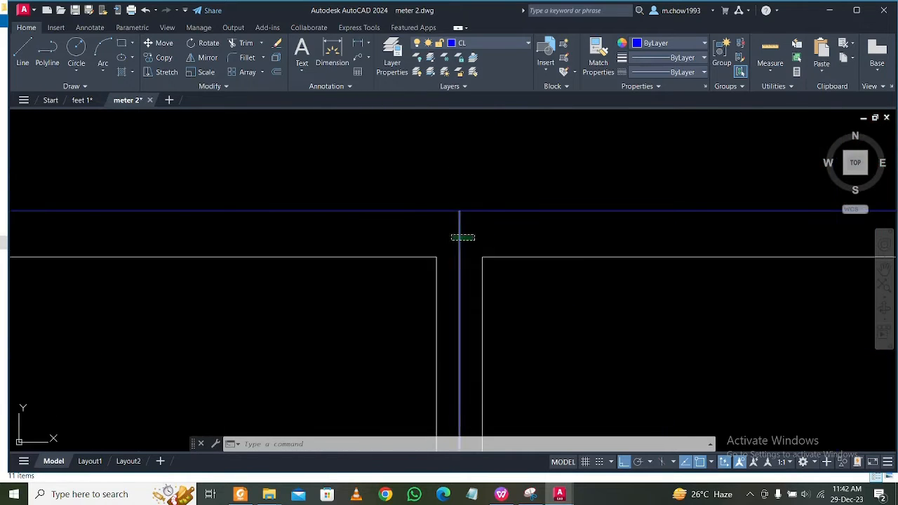
{"action": "left_click", "coordinate": [462, 237]}
{"action": "left_click", "coordinate": [159, 57]}
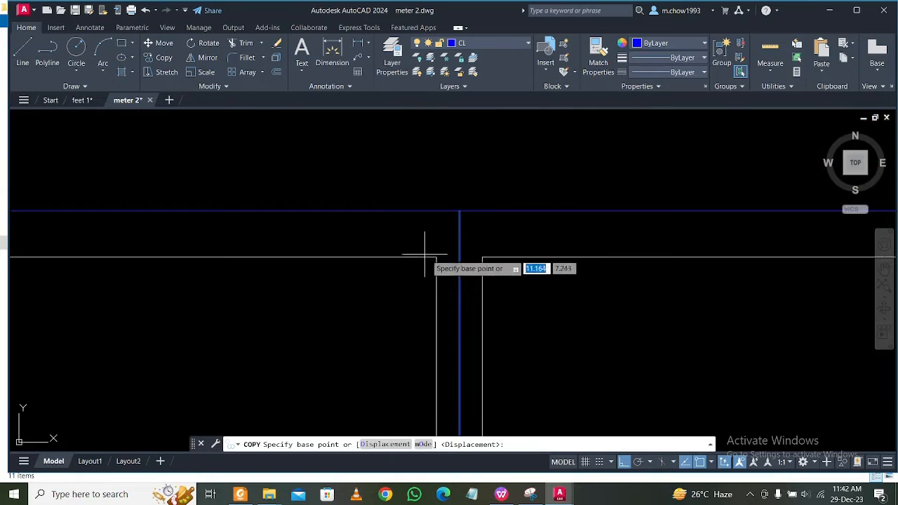
{"action": "left_click", "coordinate": [436, 258]}
{"action": "scroll", "coordinate": [402, 247], "scroll_direction": "down", "scroll_amount": 3}
{"action": "scroll", "coordinate": [470, 251], "scroll_direction": "up", "scroll_amount": 3}
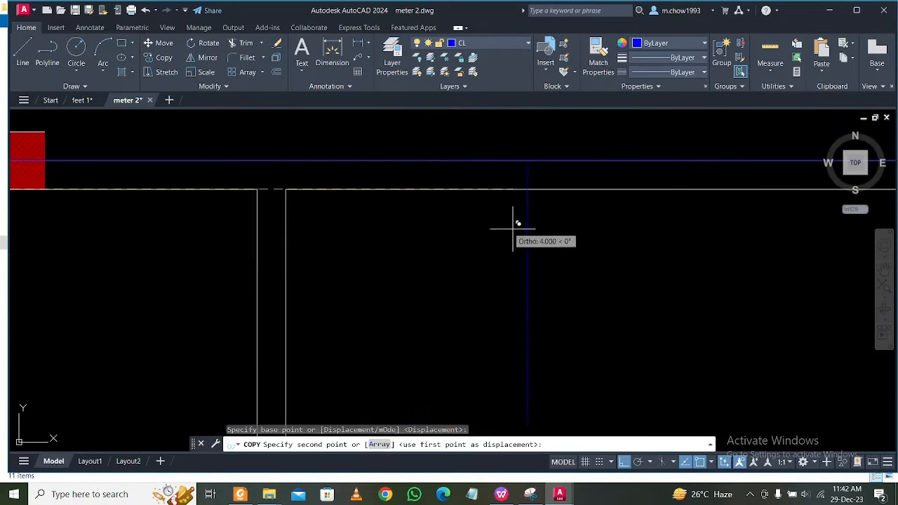
{"action": "left_click", "coordinate": [256, 189]}
{"action": "key", "text": "Escape"}
{"action": "scroll", "coordinate": [371, 192], "scroll_direction": "down", "scroll_amount": 6}
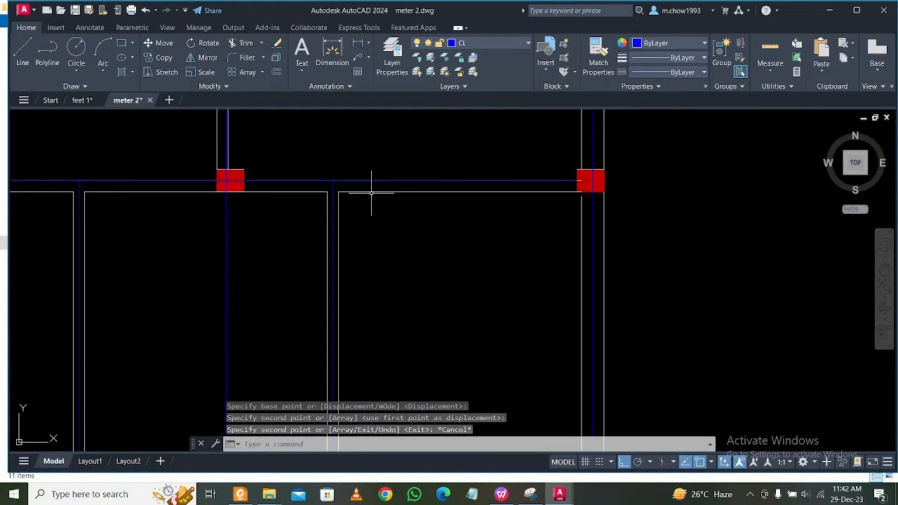
Inspect the first plan's centre lines, from the bottom rooms and partitions up to the upper right rooms.
{"action": "middle_click_drag", "start_coordinate": [304, 307], "coordinate": [460, 278]}
{"action": "middle_click_drag", "start_coordinate": [373, 277], "coordinate": [436, 304]}
{"action": "mouse_move", "coordinate": [694, 347]}
{"action": "middle_mouse_down"}
{"action": "mouse_move", "coordinate": [611, 348]}
{"action": "mouse_move", "coordinate": [612, 368]}
{"action": "middle_mouse_up"}
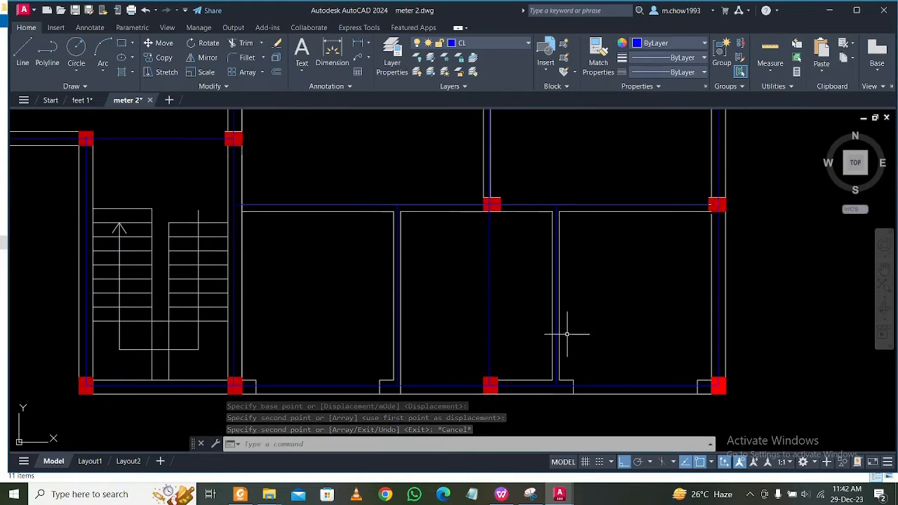
{"action": "middle_click_drag", "start_coordinate": [568, 332], "coordinate": [576, 383]}
{"action": "middle_click_drag", "start_coordinate": [574, 307], "coordinate": [581, 218]}
{"action": "middle_click_drag", "start_coordinate": [590, 267], "coordinate": [591, 306]}
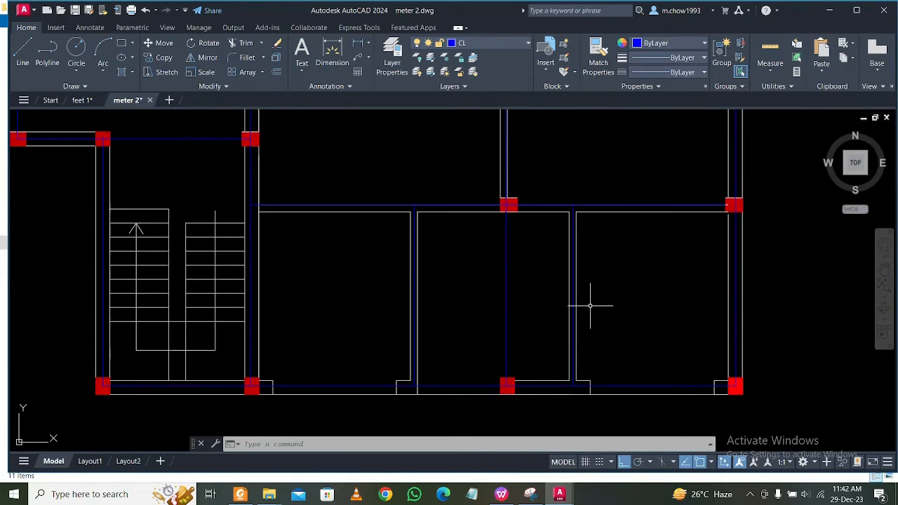
{"action": "middle_click_drag", "start_coordinate": [329, 362], "coordinate": [326, 403]}
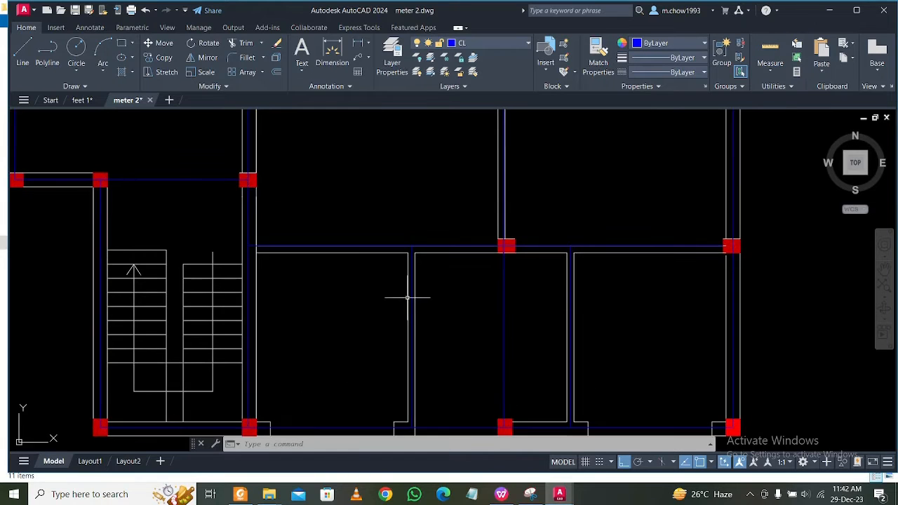
{"action": "middle_click_drag", "start_coordinate": [443, 314], "coordinate": [460, 378]}
{"action": "scroll", "coordinate": [459, 363], "scroll_direction": "down", "scroll_amount": 2}
{"action": "middle_click_drag", "start_coordinate": [414, 305], "coordinate": [425, 341]}
{"action": "scroll", "coordinate": [448, 278], "scroll_direction": "up", "scroll_amount": 2}
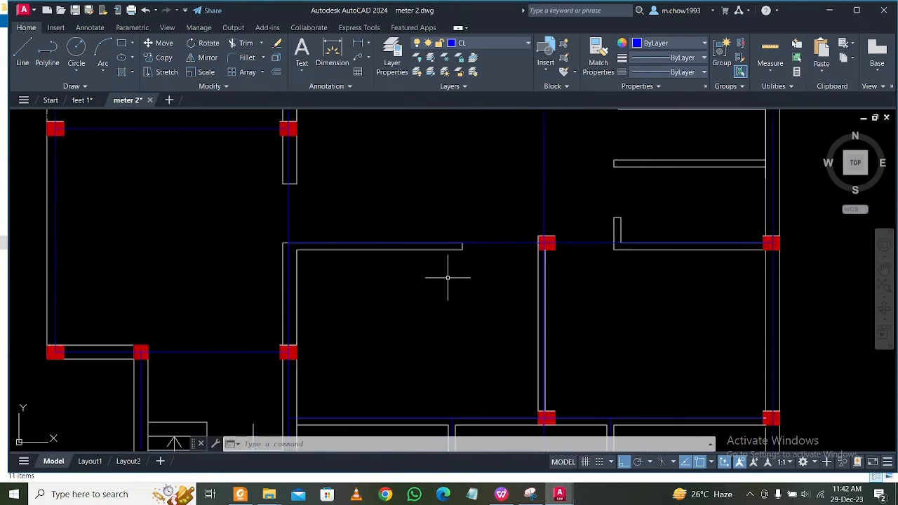
{"action": "mouse_move", "coordinate": [356, 248]}
{"action": "middle_mouse_down"}
{"action": "mouse_move", "coordinate": [390, 282]}
{"action": "mouse_move", "coordinate": [379, 292]}
{"action": "middle_mouse_up"}
{"action": "middle_click_drag", "start_coordinate": [633, 251], "coordinate": [448, 329]}
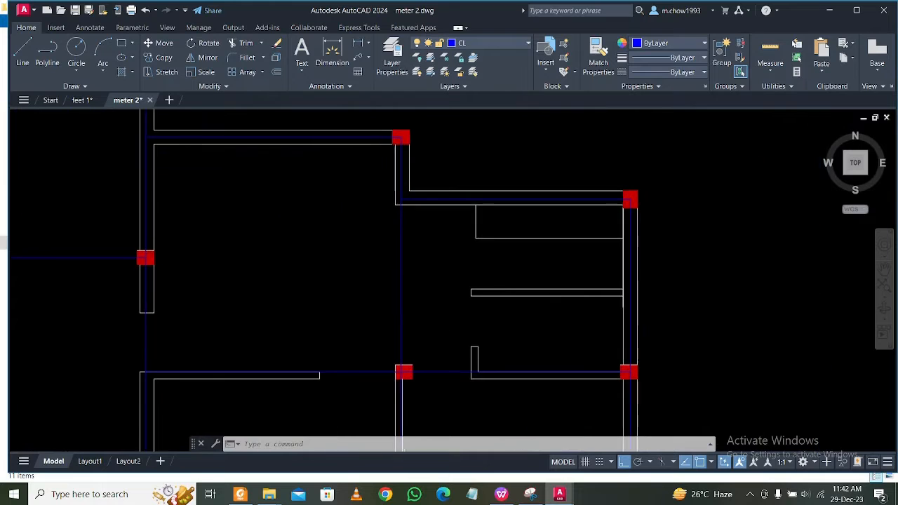
{"action": "scroll", "coordinate": [554, 315], "scroll_direction": "down", "scroll_amount": 2}
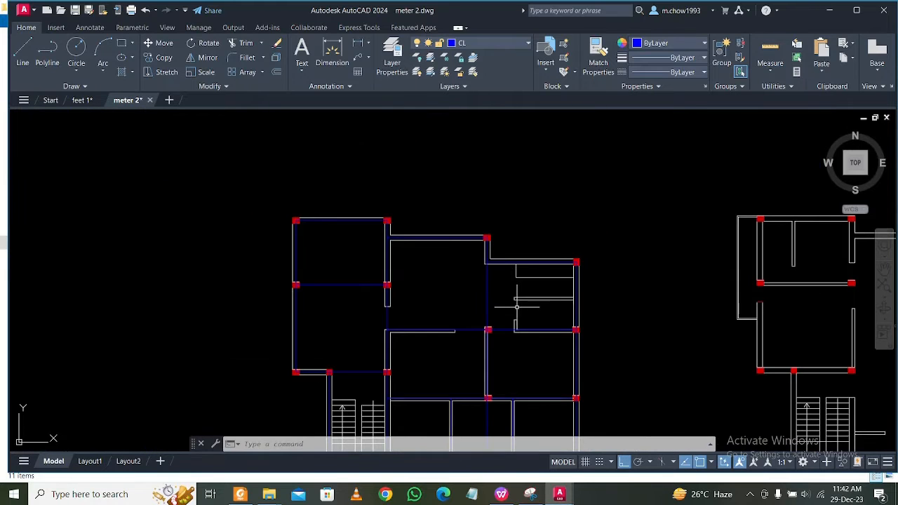
Review the first plan's centre lines against the column and wall layouts of the other two floor plans.
{"action": "middle_click_drag", "start_coordinate": [516, 306], "coordinate": [302, 297]}
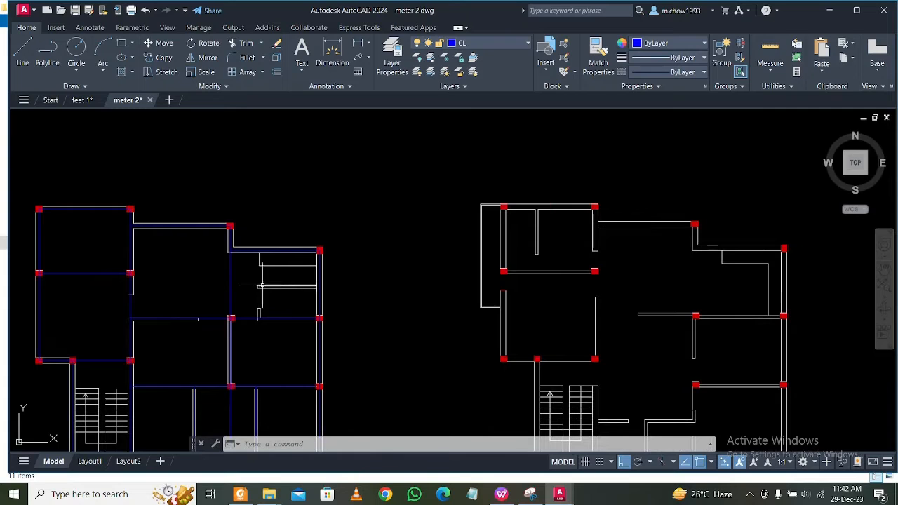
{"action": "scroll", "coordinate": [310, 270], "scroll_direction": "down", "scroll_amount": 2}
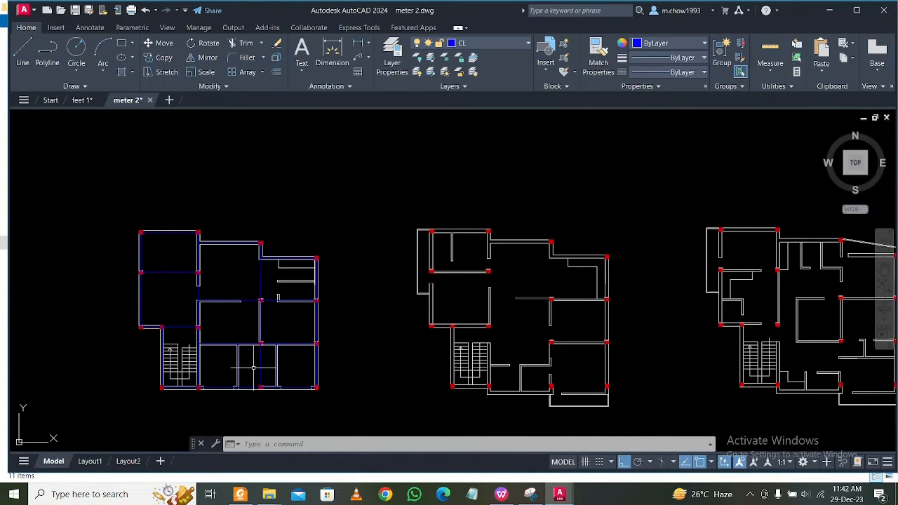
{"action": "scroll", "coordinate": [267, 275], "scroll_direction": "up", "scroll_amount": 2}
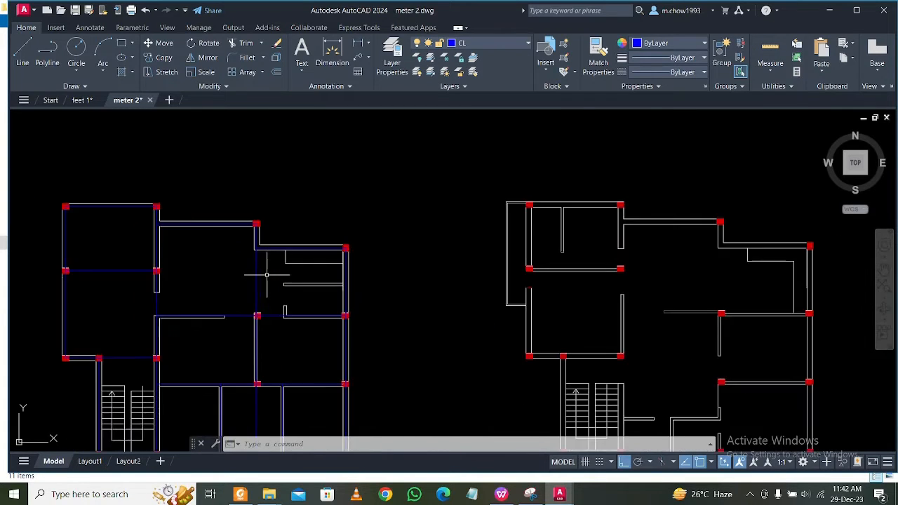
{"action": "scroll", "coordinate": [264, 275], "scroll_direction": "down", "scroll_amount": 3}
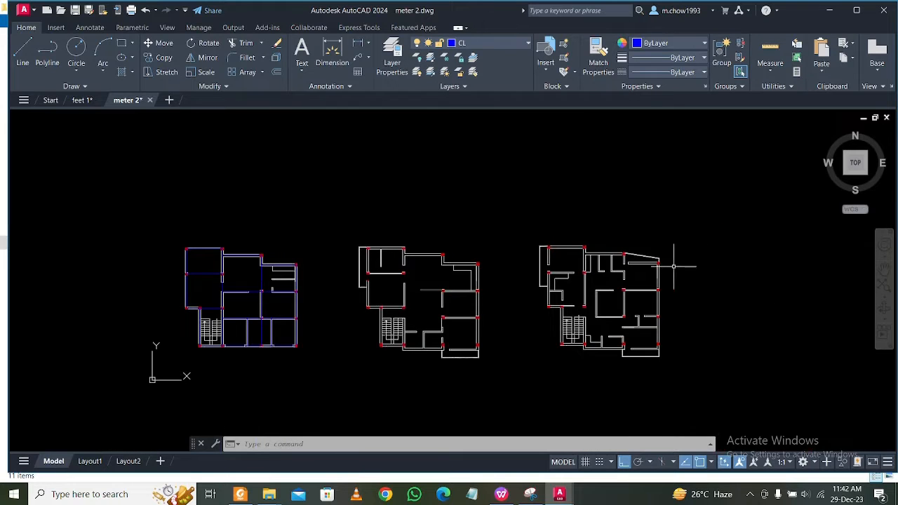
{"action": "scroll", "coordinate": [287, 255], "scroll_direction": "up", "scroll_amount": 6}
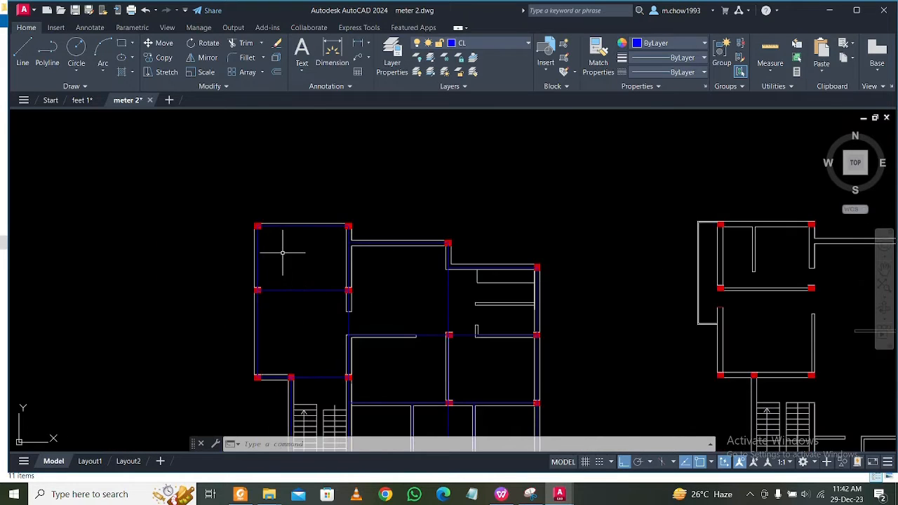
{"action": "middle_click_drag", "start_coordinate": [330, 292], "coordinate": [328, 234]}
{"action": "mouse_move", "coordinate": [345, 337]}
{"action": "middle_mouse_down"}
{"action": "mouse_move", "coordinate": [329, 286]}
{"action": "mouse_move", "coordinate": [335, 295]}
{"action": "middle_mouse_up"}
{"action": "middle_click_drag", "start_coordinate": [453, 329], "coordinate": [390, 330]}
{"action": "scroll", "coordinate": [376, 375], "scroll_direction": "up", "scroll_amount": 2}
{"action": "scroll", "coordinate": [401, 321], "scroll_direction": "down", "scroll_amount": 4}
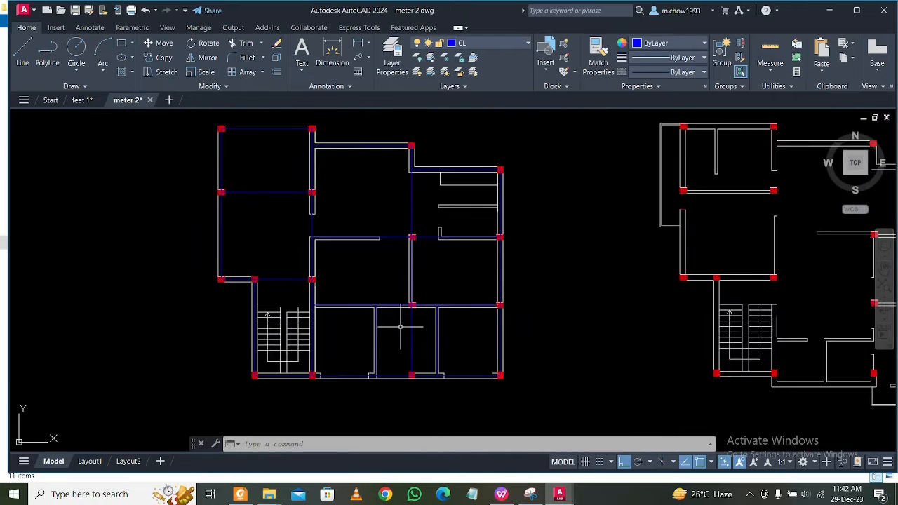
{"action": "scroll", "coordinate": [457, 257], "scroll_direction": "up", "scroll_amount": 3}
{"action": "scroll", "coordinate": [453, 256], "scroll_direction": "up", "scroll_amount": 2}
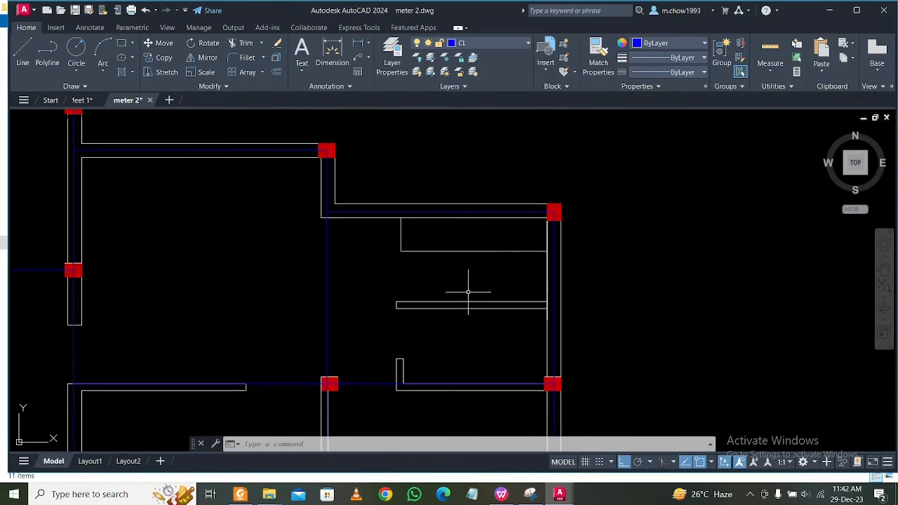
{"action": "scroll", "coordinate": [467, 293], "scroll_direction": "up", "scroll_amount": 2}
{"action": "left_click", "coordinate": [24, 53]}
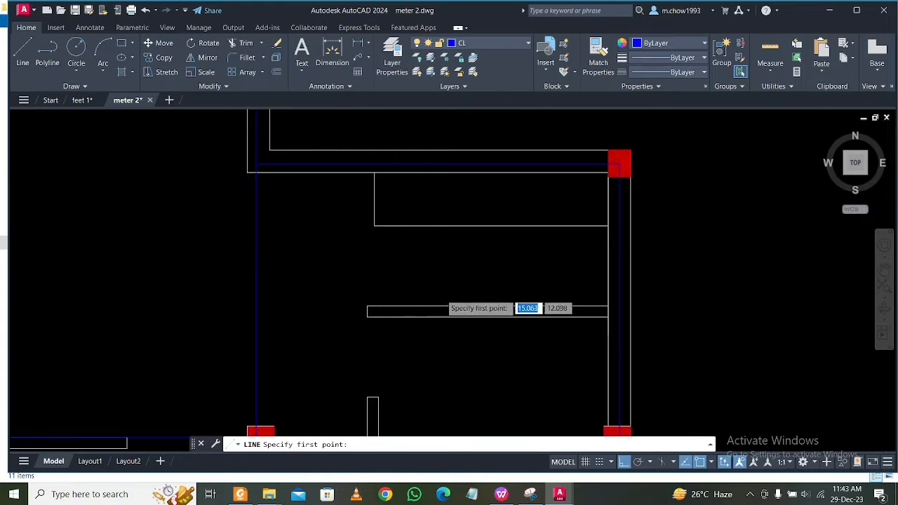
{"action": "scroll", "coordinate": [465, 302], "scroll_direction": "down", "scroll_amount": 2}
{"action": "scroll", "coordinate": [463, 308], "scroll_direction": "down", "scroll_amount": 2}
{"action": "middle_click_drag", "start_coordinate": [405, 415], "coordinate": [463, 230]}
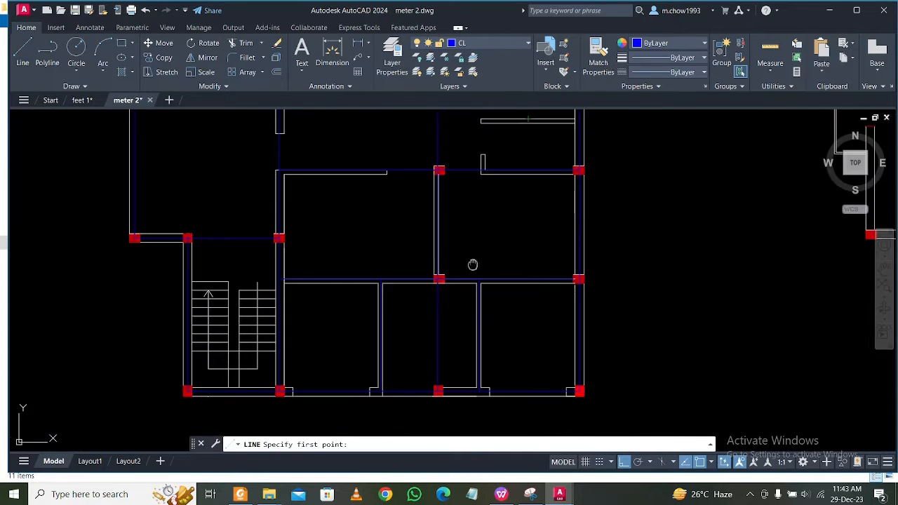
{"action": "middle_click_drag", "start_coordinate": [473, 262], "coordinate": [480, 231]}
{"action": "middle_click_drag", "start_coordinate": [445, 297], "coordinate": [503, 355]}
{"action": "middle_click_drag", "start_coordinate": [293, 284], "coordinate": [339, 343]}
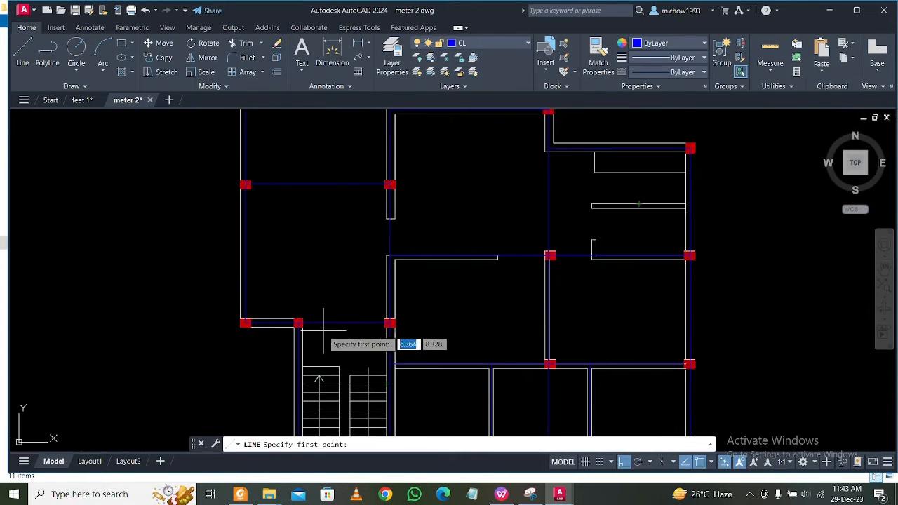
{"action": "scroll", "coordinate": [332, 329], "scroll_direction": "down", "scroll_amount": 2}
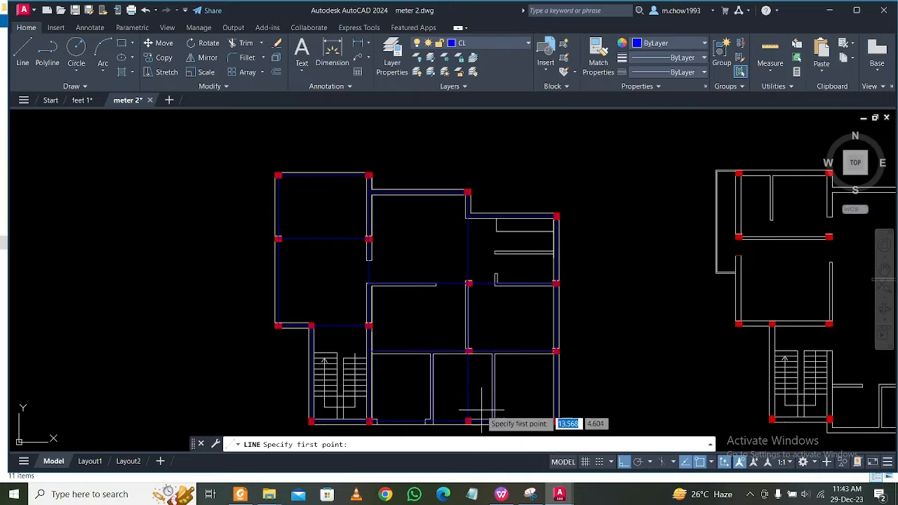
{"action": "scroll", "coordinate": [477, 424], "scroll_direction": "up", "scroll_amount": 2}
{"action": "scroll", "coordinate": [469, 344], "scroll_direction": "down", "scroll_amount": 2}
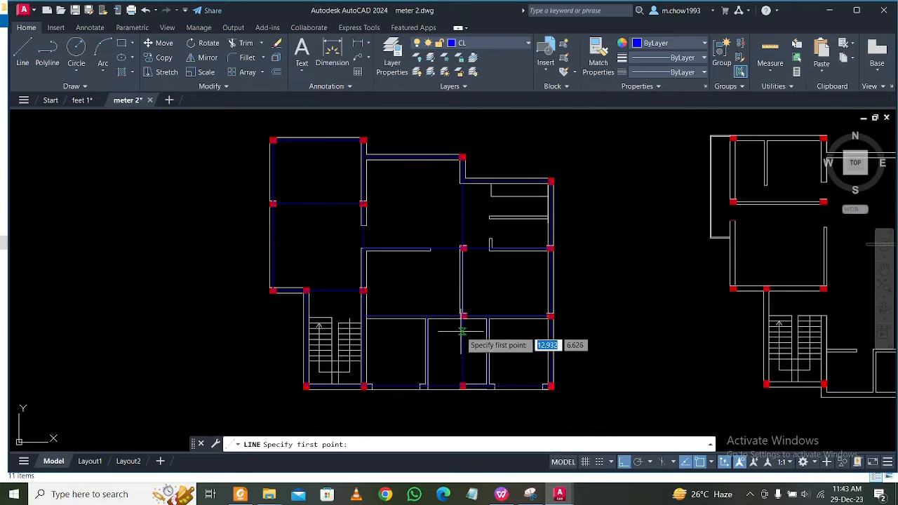
{"action": "scroll", "coordinate": [457, 377], "scroll_direction": "up", "scroll_amount": 4}
{"action": "scroll", "coordinate": [461, 319], "scroll_direction": "down", "scroll_amount": 4}
{"action": "scroll", "coordinate": [462, 327], "scroll_direction": "up", "scroll_amount": 2}
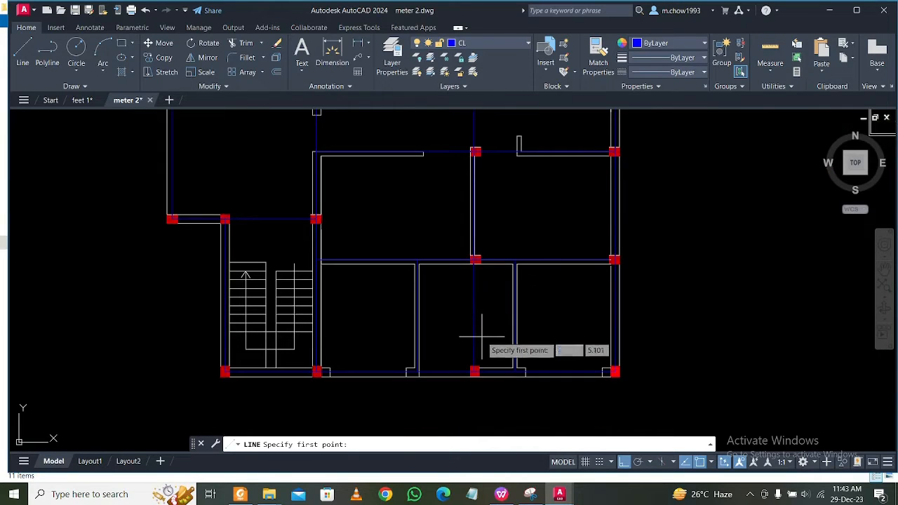
{"action": "scroll", "coordinate": [483, 343], "scroll_direction": "down", "scroll_amount": 4}
{"action": "scroll", "coordinate": [484, 368], "scroll_direction": "up", "scroll_amount": 2}
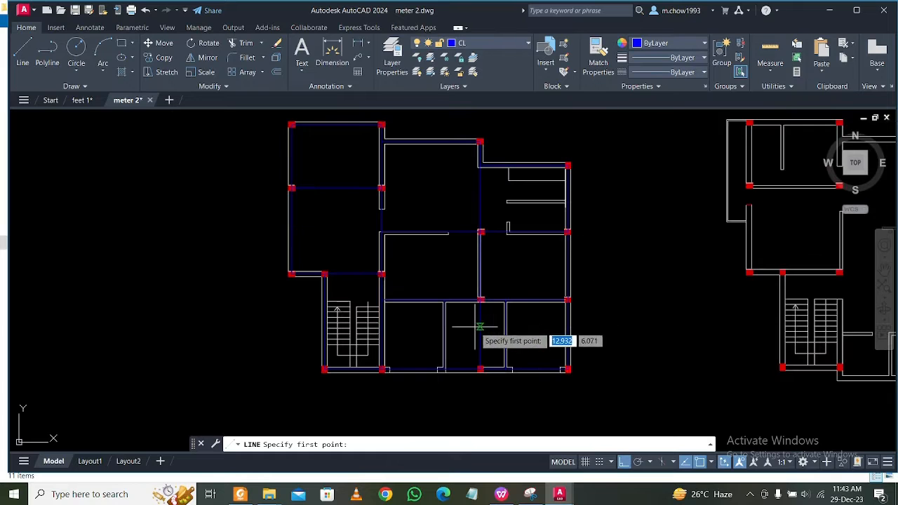
{"action": "key", "text": "Escape"}
{"action": "scroll", "coordinate": [506, 241], "scroll_direction": "up", "scroll_amount": 2}
{"action": "scroll", "coordinate": [517, 201], "scroll_direction": "up", "scroll_amount": 1}
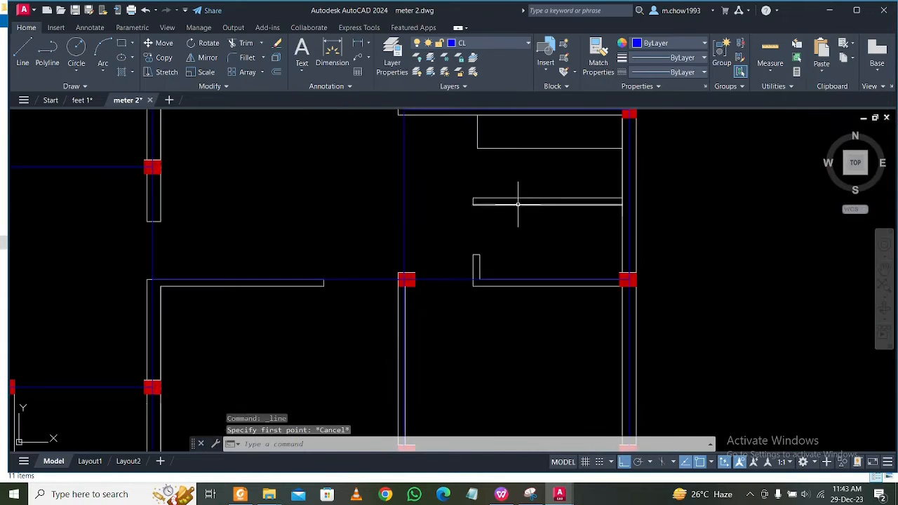
{"action": "scroll", "coordinate": [445, 276], "scroll_direction": "down", "scroll_amount": 4}
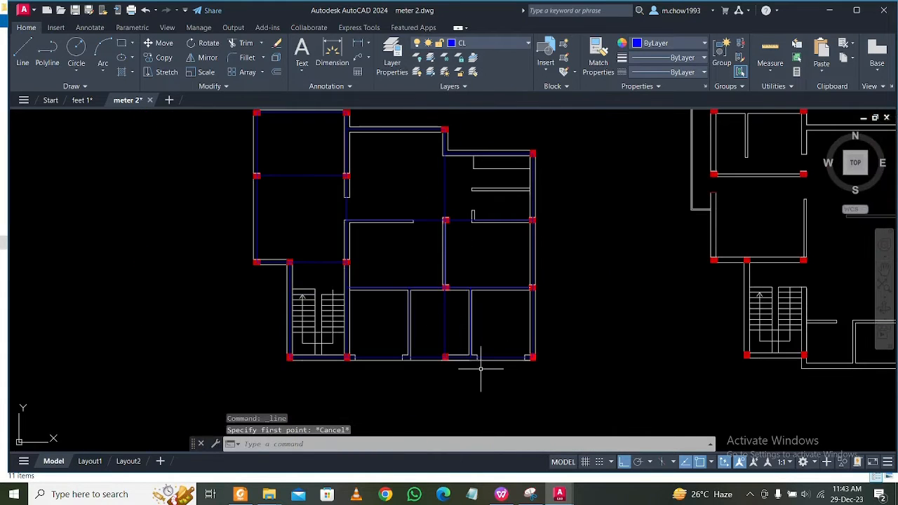
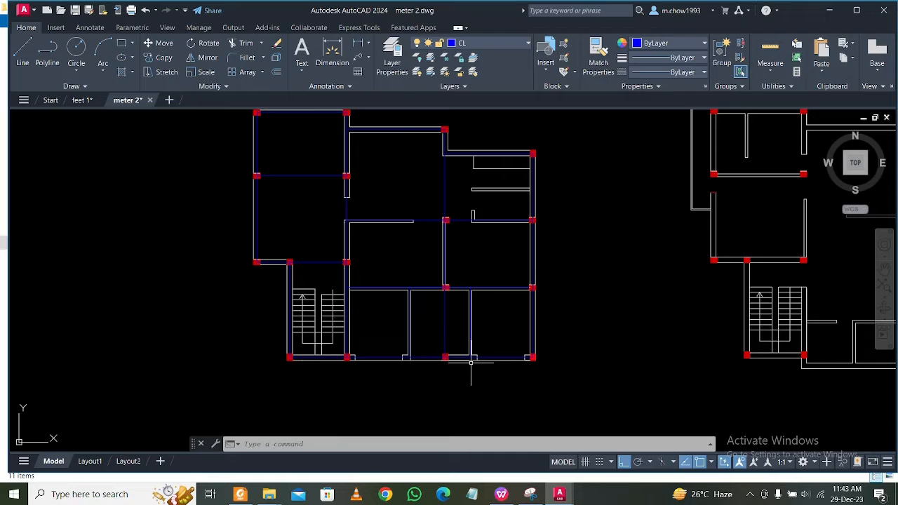
Compare the first plan's centre lines with the column and wall layouts of the second and third floor plans.
{"action": "mouse_move", "coordinate": [502, 278]}
{"action": "middle_mouse_down"}
{"action": "mouse_move", "coordinate": [375, 287]}
{"action": "mouse_move", "coordinate": [349, 301]}
{"action": "middle_mouse_up"}
{"action": "middle_click_drag", "start_coordinate": [544, 329], "coordinate": [489, 319]}
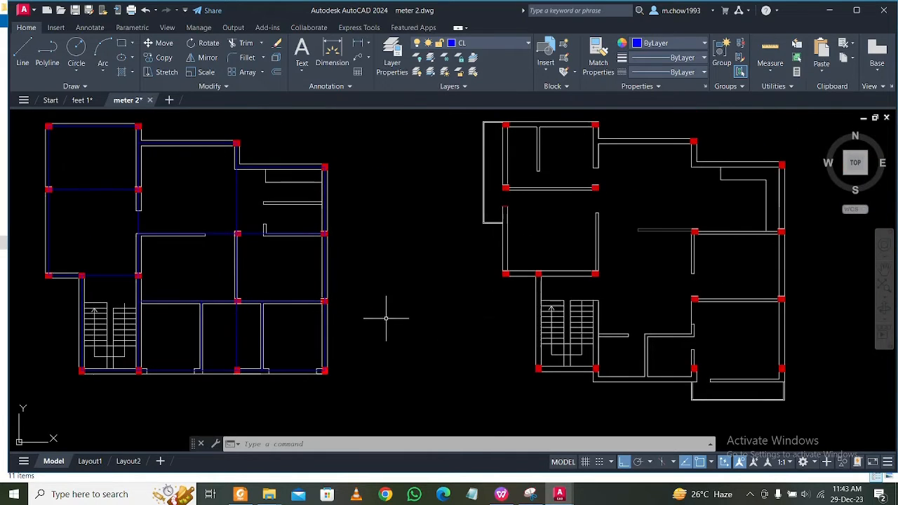
{"action": "mouse_move", "coordinate": [386, 318]}
{"action": "middle_mouse_down"}
{"action": "mouse_move", "coordinate": [513, 341]}
{"action": "mouse_move", "coordinate": [408, 317]}
{"action": "middle_mouse_up"}
{"action": "middle_click_drag", "start_coordinate": [654, 334], "coordinate": [442, 333]}
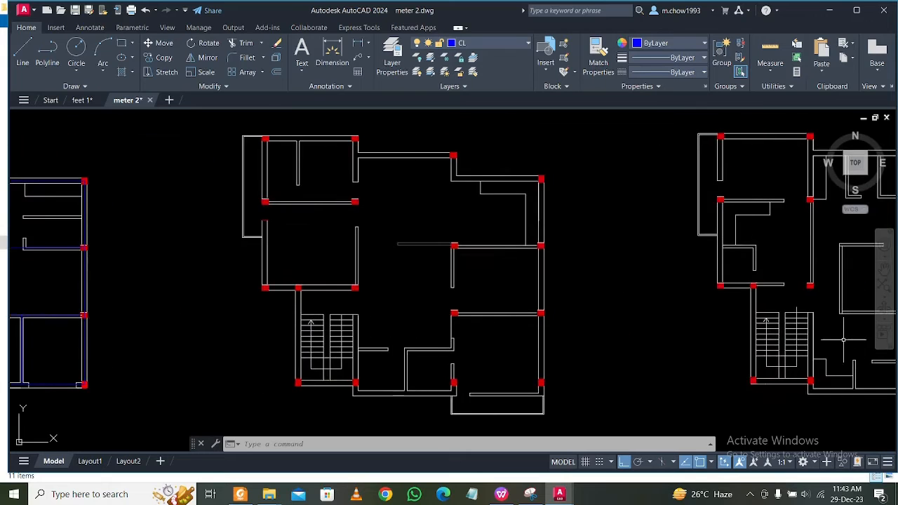
{"action": "middle_click_drag", "start_coordinate": [823, 337], "coordinate": [587, 341]}
{"action": "mouse_move", "coordinate": [429, 336]}
{"action": "middle_mouse_down"}
{"action": "mouse_move", "coordinate": [562, 323]}
{"action": "mouse_move", "coordinate": [617, 329]}
{"action": "middle_mouse_up"}
{"action": "middle_click_drag", "start_coordinate": [138, 316], "coordinate": [433, 332]}
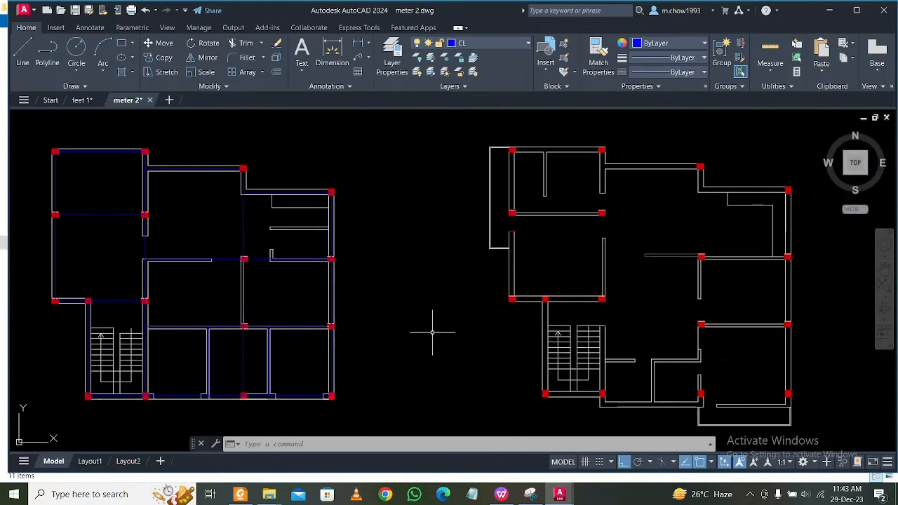
{"action": "middle_click_drag", "start_coordinate": [611, 348], "coordinate": [332, 347]}
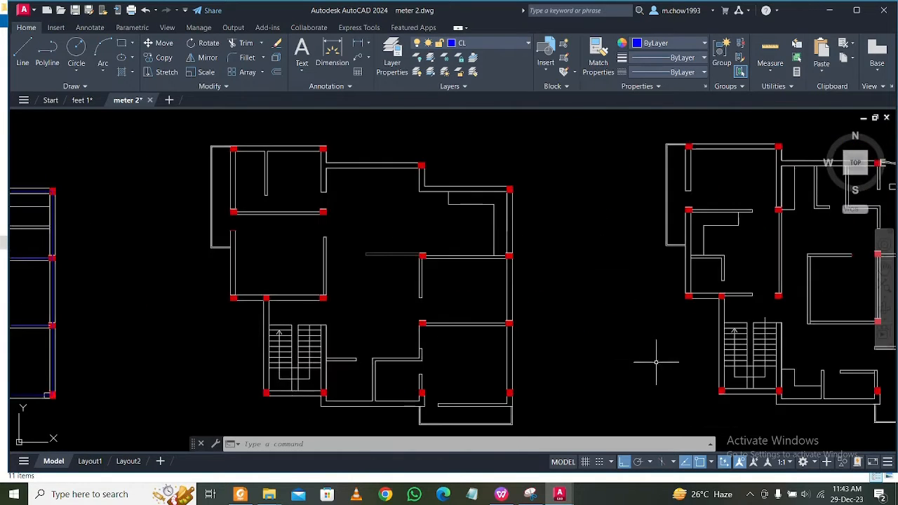
{"action": "middle_click_drag", "start_coordinate": [736, 394], "coordinate": [555, 368]}
{"action": "mouse_move", "coordinate": [409, 348]}
{"action": "middle_mouse_down"}
{"action": "mouse_move", "coordinate": [579, 347]}
{"action": "mouse_move", "coordinate": [552, 352]}
{"action": "middle_mouse_up"}
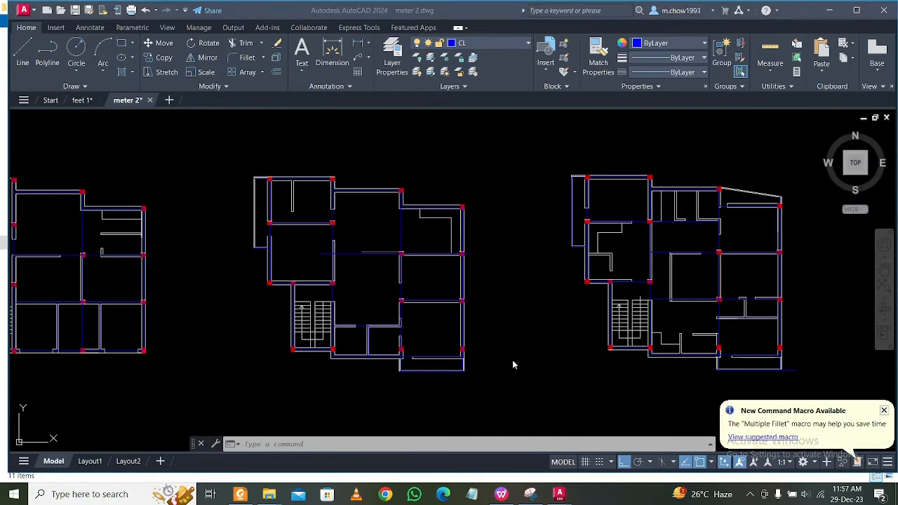
Examine the centre lines in the second and third floor plans, including the third plan's upper rooms and central room.
{"action": "scroll", "coordinate": [519, 336], "scroll_direction": "down", "scroll_amount": 2}
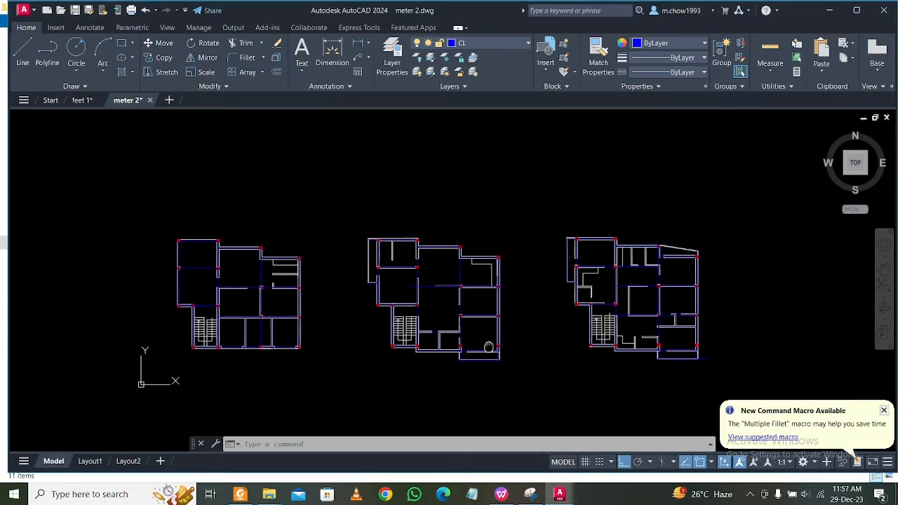
{"action": "middle_click_drag", "start_coordinate": [311, 325], "coordinate": [399, 335]}
{"action": "scroll", "coordinate": [356, 293], "scroll_direction": "up", "scroll_amount": 4}
{"action": "middle_click_drag", "start_coordinate": [768, 343], "coordinate": [449, 319]}
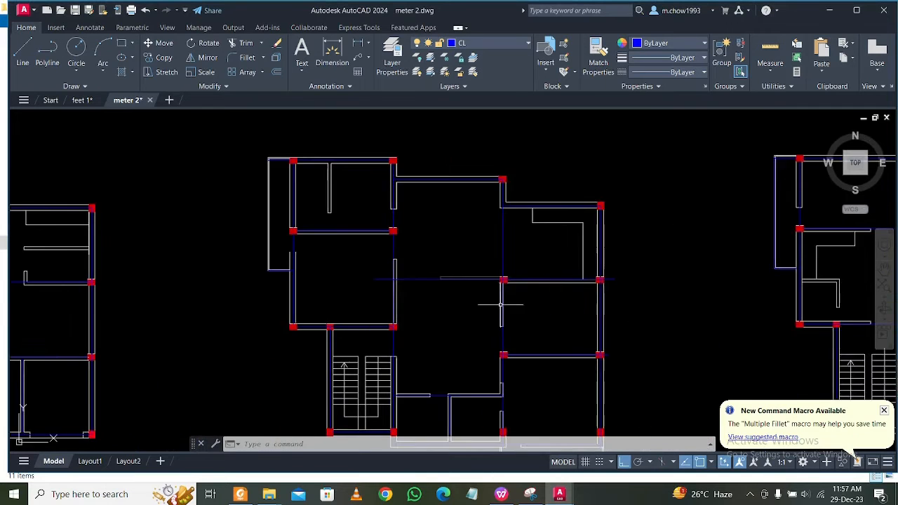
{"action": "middle_click_drag", "start_coordinate": [534, 298], "coordinate": [341, 311]}
{"action": "middle_click_drag", "start_coordinate": [744, 224], "coordinate": [381, 244]}
{"action": "scroll", "coordinate": [381, 245], "scroll_direction": "up", "scroll_amount": 2}
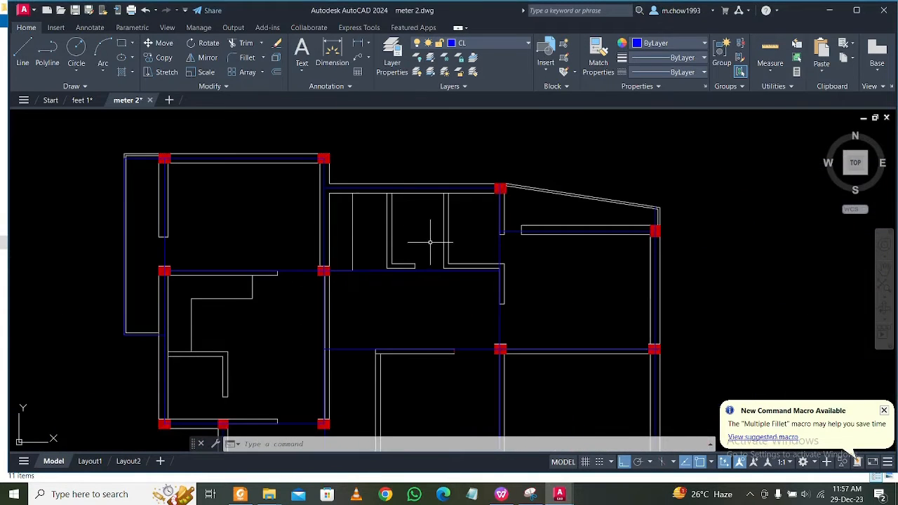
{"action": "middle_click_drag", "start_coordinate": [414, 283], "coordinate": [416, 204]}
{"action": "mouse_move", "coordinate": [410, 296]}
{"action": "middle_mouse_down"}
{"action": "mouse_move", "coordinate": [403, 156]}
{"action": "mouse_move", "coordinate": [439, 356]}
{"action": "middle_mouse_up"}
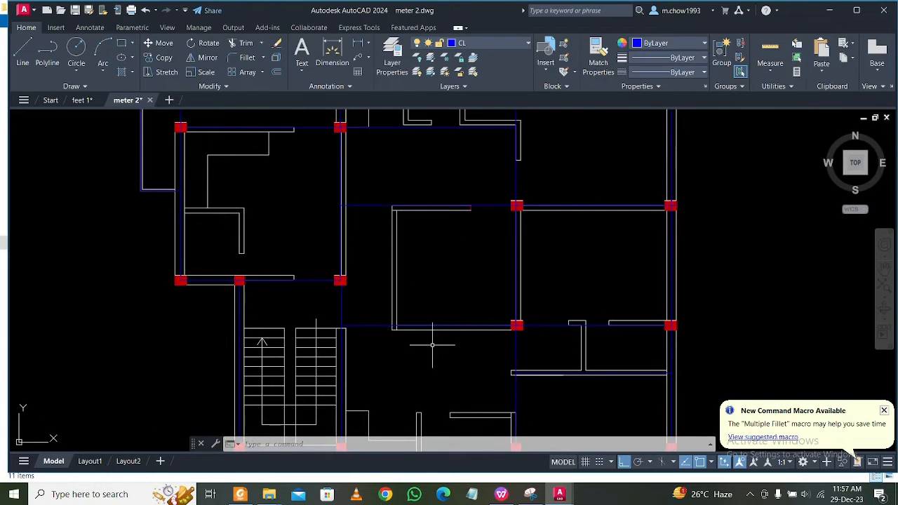
{"action": "scroll", "coordinate": [449, 348], "scroll_direction": "up", "scroll_amount": 2}
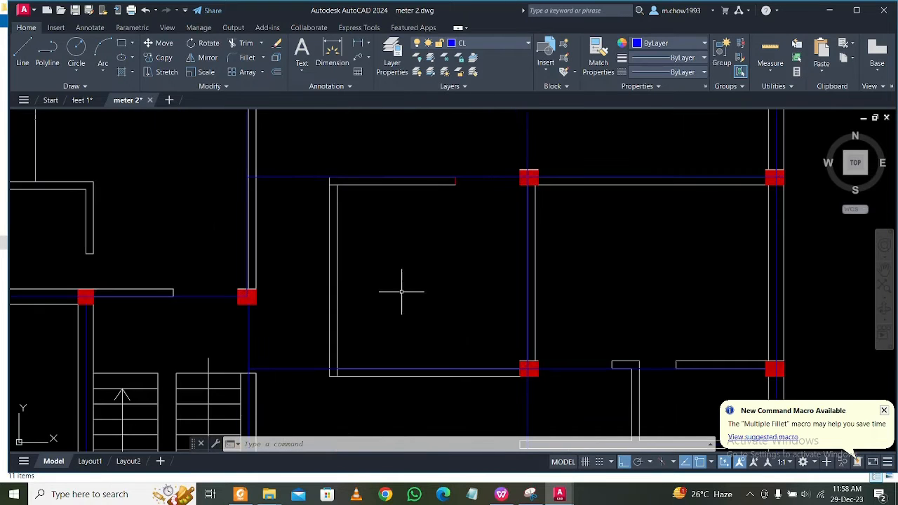
{"action": "scroll", "coordinate": [425, 289], "scroll_direction": "down", "scroll_amount": 2}
{"action": "scroll", "coordinate": [416, 265], "scroll_direction": "down", "scroll_amount": 2}
{"action": "mouse_move", "coordinate": [374, 311]}
{"action": "middle_mouse_down"}
{"action": "mouse_move", "coordinate": [432, 270]}
{"action": "mouse_move", "coordinate": [450, 271]}
{"action": "mouse_move", "coordinate": [463, 315]}
{"action": "middle_mouse_up"}
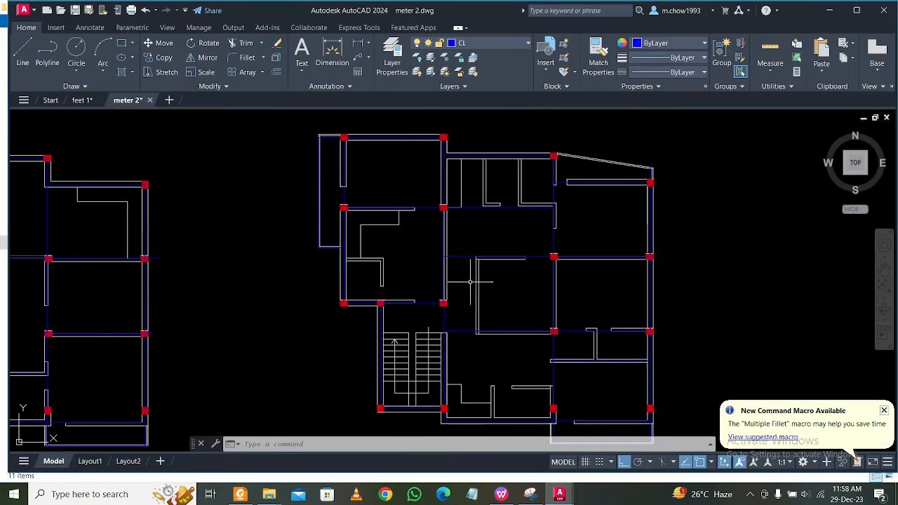
Draw a short horizontal reference polyline across the left wall of the third plan's central room, starting on the wall's outer face.
{"action": "scroll", "coordinate": [473, 311], "scroll_direction": "up", "scroll_amount": 4}
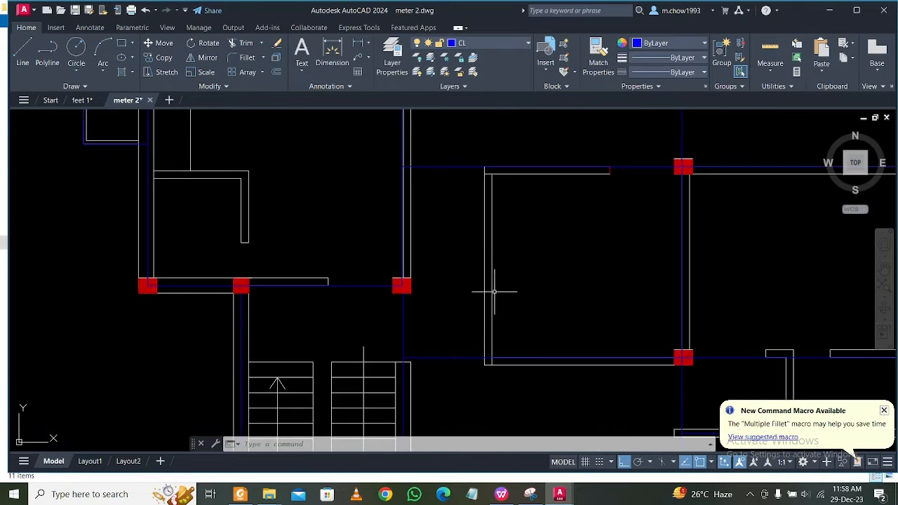
{"action": "left_click", "coordinate": [42, 50]}
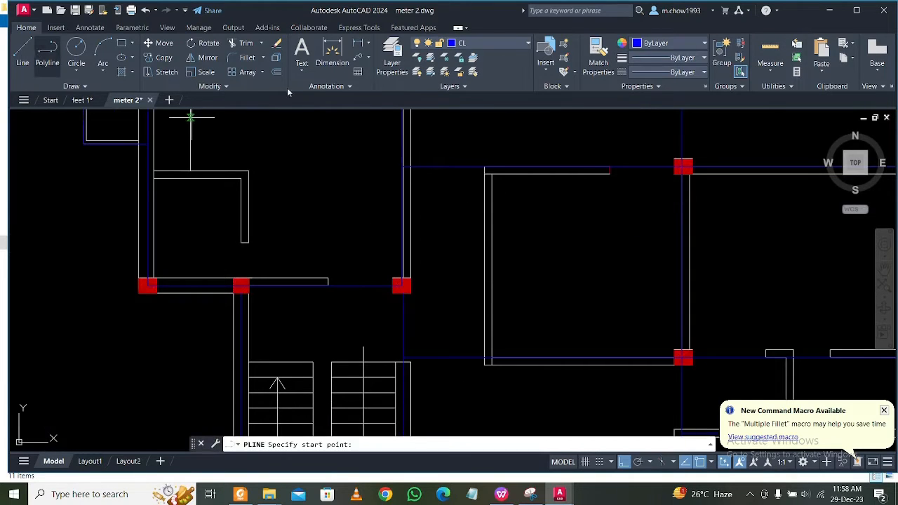
{"action": "scroll", "coordinate": [469, 345], "scroll_direction": "up", "scroll_amount": 4}
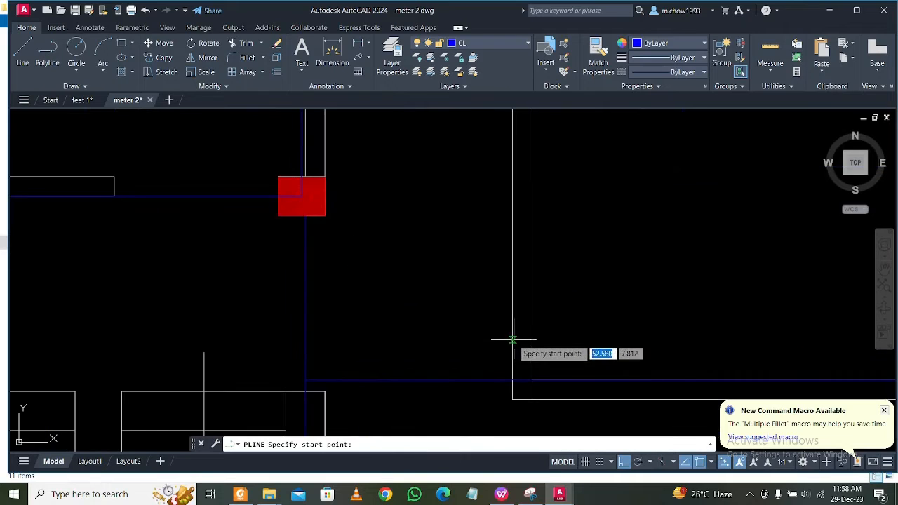
{"action": "left_click", "coordinate": [514, 341]}
{"action": "left_click", "coordinate": [539, 339]}
{"action": "key", "text": "Escape"}
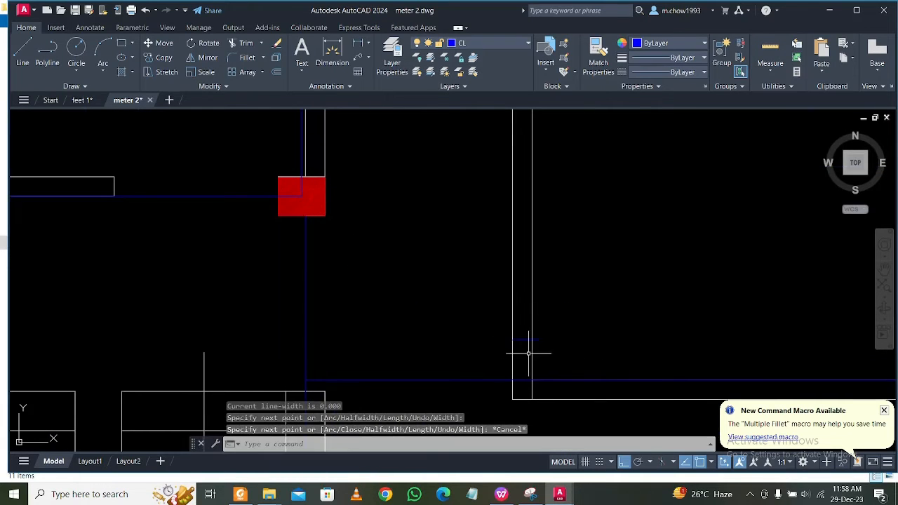
{"action": "left_click", "coordinate": [25, 52]}
{"action": "scroll", "coordinate": [538, 347], "scroll_direction": "up", "scroll_amount": 2}
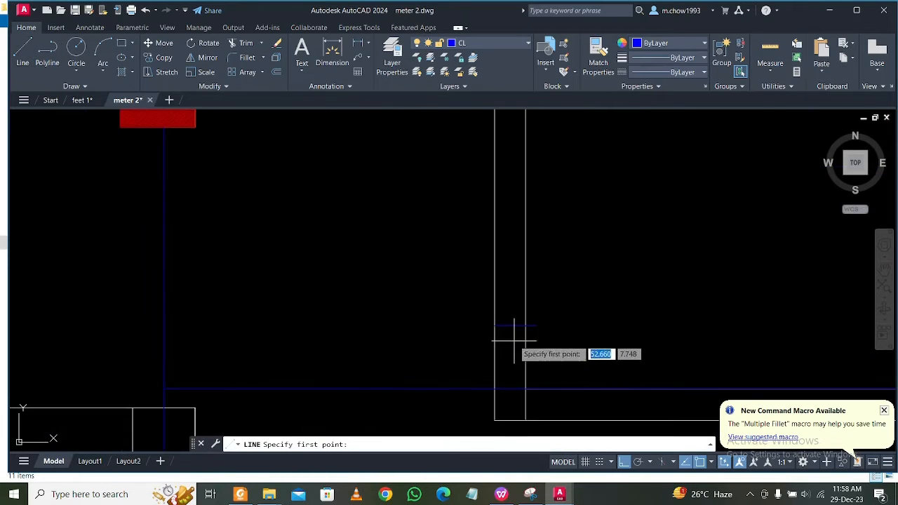
{"action": "left_click", "coordinate": [513, 327]}
{"action": "key", "text": "Escape"}
Shorten the reference line to end exactly on the inner face of the central room's left wall.
{"action": "scroll", "coordinate": [511, 341], "scroll_direction": "up", "scroll_amount": 2}
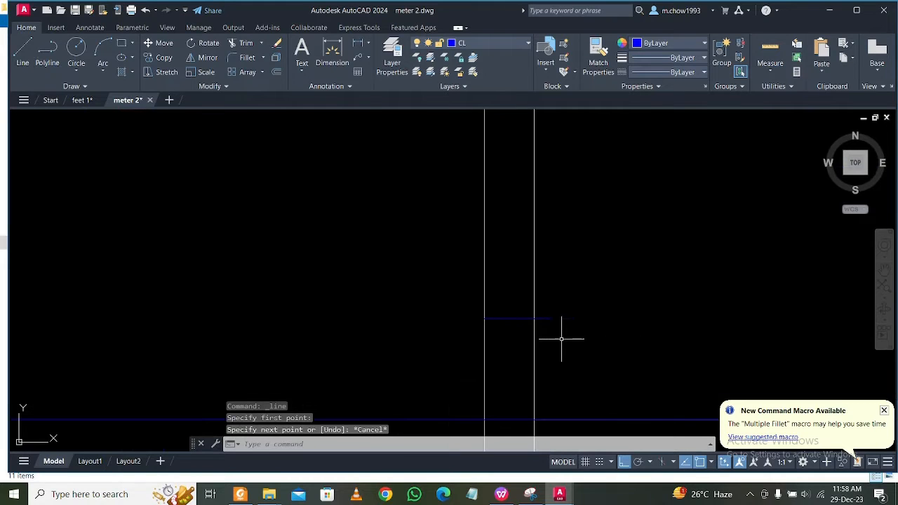
{"action": "left_click", "coordinate": [544, 305]}
{"action": "left_click", "coordinate": [551, 319]}
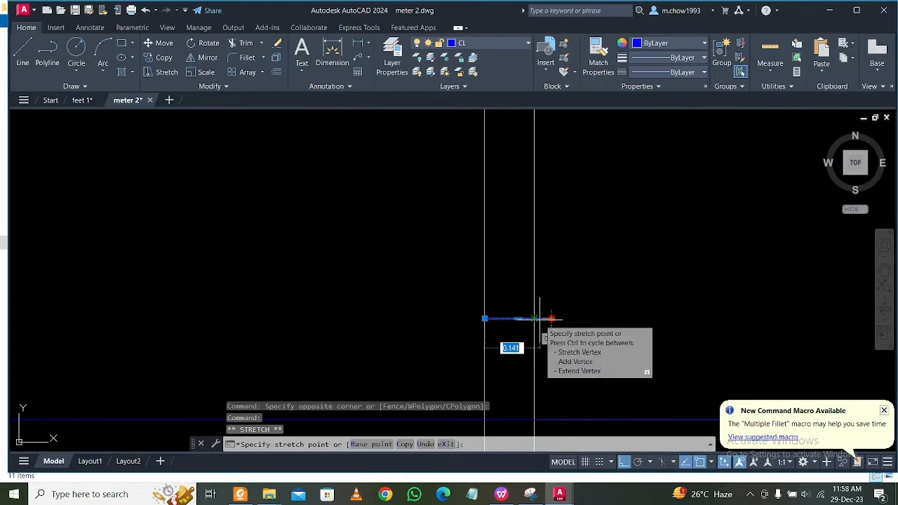
{"action": "key", "text": "Escape"}
Draw a vertical centre line from the reference line's midpoint down to the horizontal centre line at the room's bottom wall.
{"action": "key", "text": "space"}
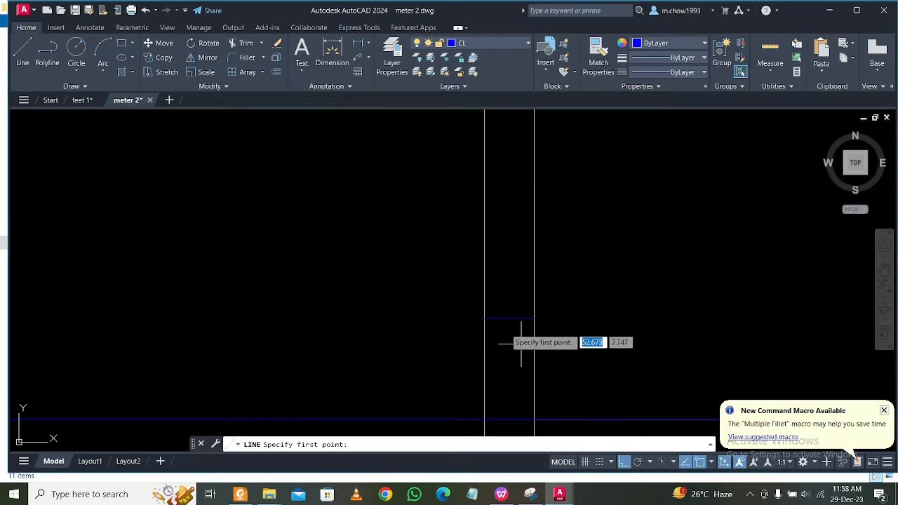
{"action": "left_click", "coordinate": [508, 319]}
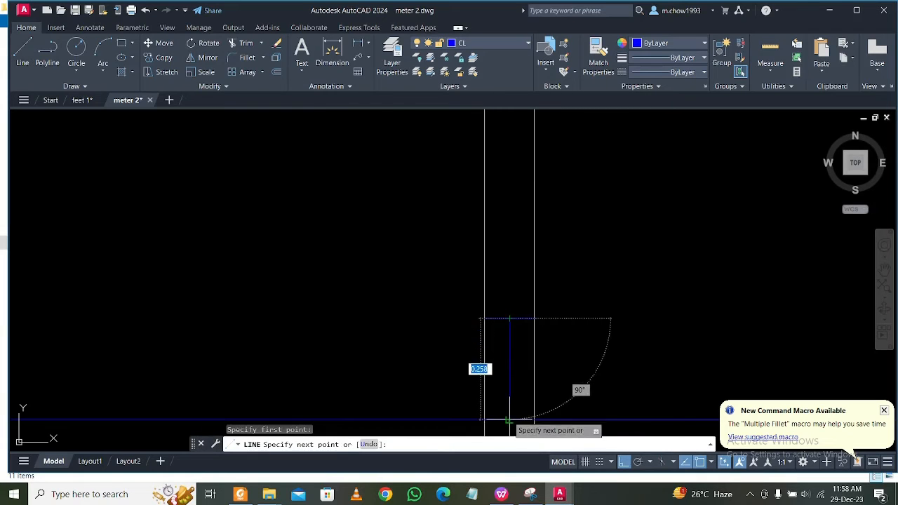
{"action": "key", "text": "Escape"}
Delete the short horizontal reference line across the central room's left wall.
{"action": "scroll", "coordinate": [475, 317], "scroll_direction": "down", "scroll_amount": 7}
{"action": "scroll", "coordinate": [487, 316], "scroll_direction": "up", "scroll_amount": 5}
{"action": "left_click", "coordinate": [401, 307]}
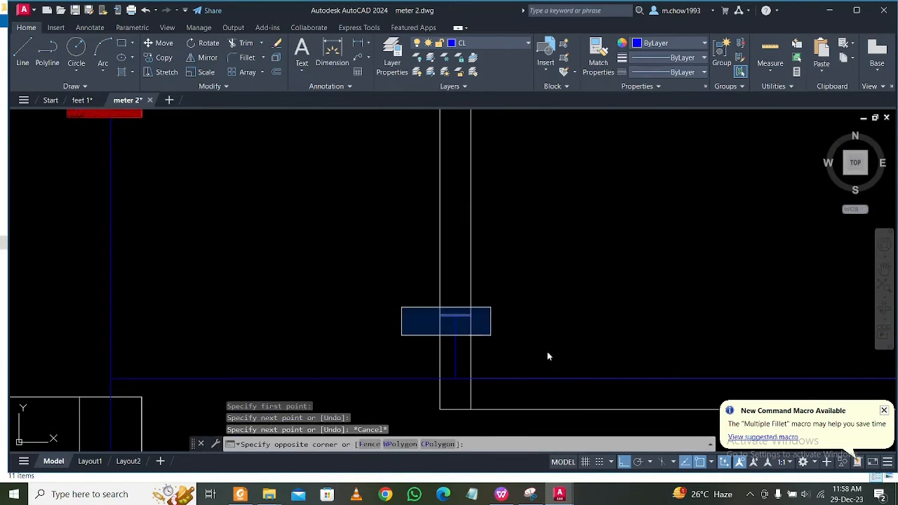
{"action": "left_click", "coordinate": [571, 327]}
{"action": "key", "text": "Delete"}
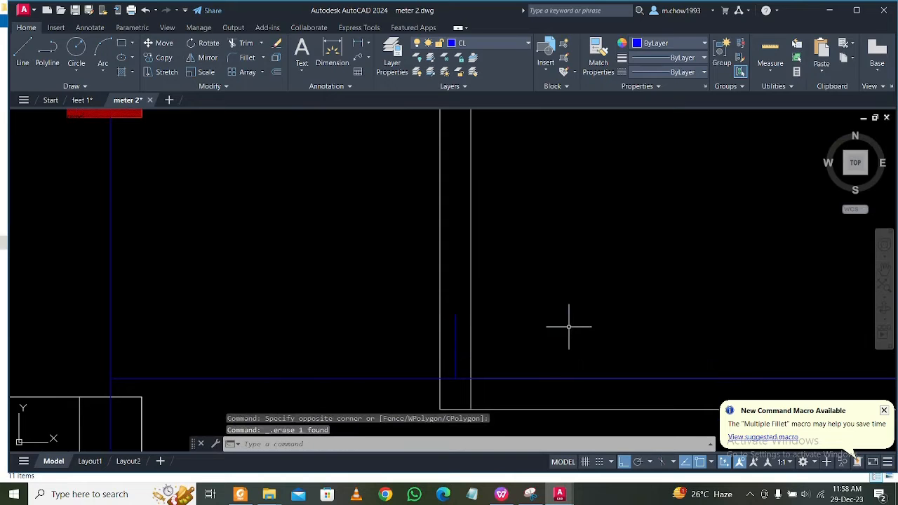
Extend the left wall's vertical centre line up to the horizontal centre line along the central room's top wall.
{"action": "scroll", "coordinate": [460, 270], "scroll_direction": "down", "scroll_amount": 4}
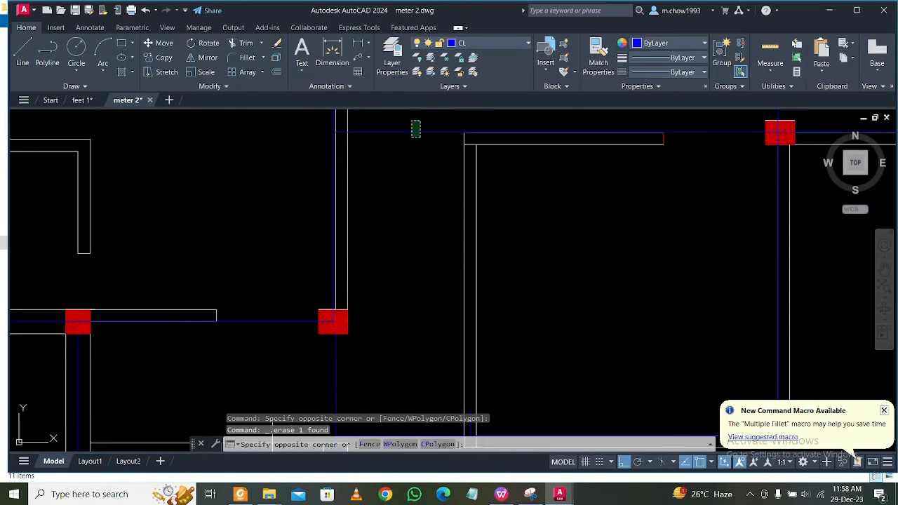
{"action": "left_click", "coordinate": [416, 135]}
{"action": "type", "text": "ex"}
{"action": "key", "text": "Return"}
{"action": "middle_click_drag", "start_coordinate": [485, 423], "coordinate": [499, 315]}
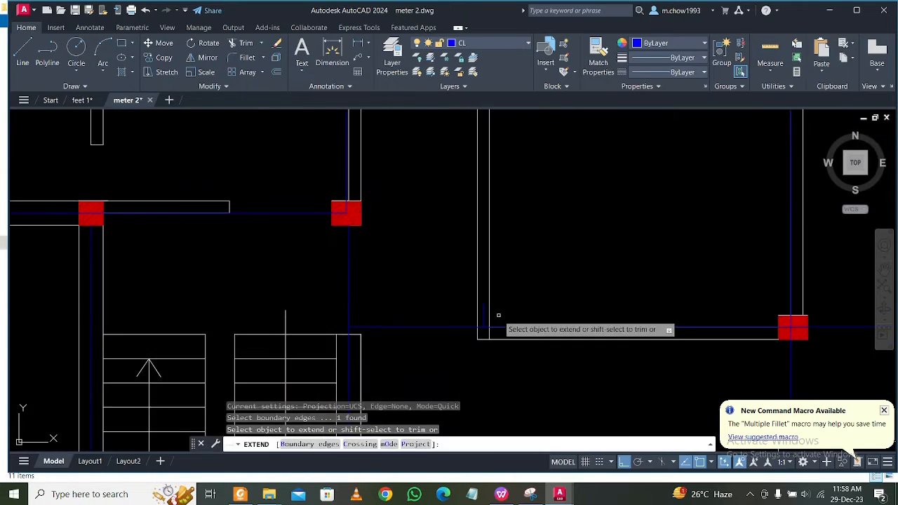
{"action": "scroll", "coordinate": [499, 316], "scroll_direction": "up", "scroll_amount": 2}
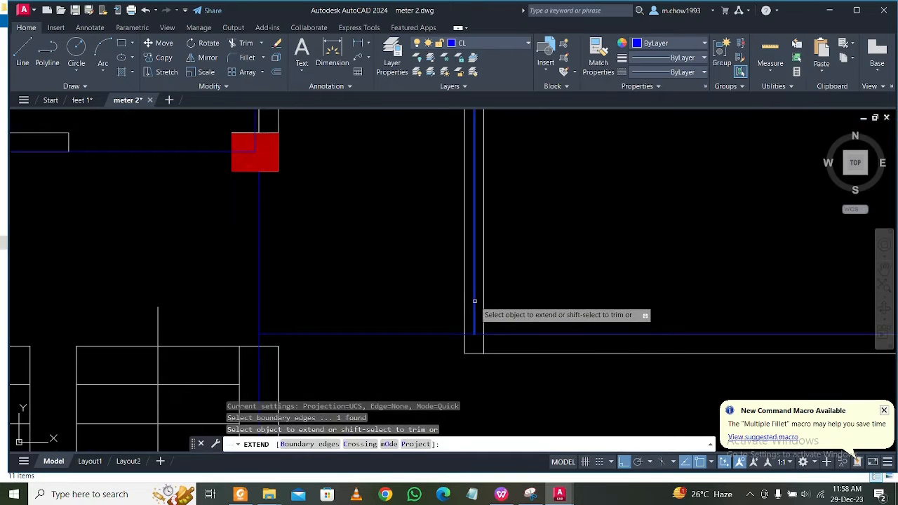
{"action": "key", "text": "Escape"}
Inspect the third plan's centre lines from the bottom rooms up to the upper rooms and the sloping wall.
{"action": "scroll", "coordinate": [545, 295], "scroll_direction": "down", "scroll_amount": 4}
{"action": "scroll", "coordinate": [574, 336], "scroll_direction": "up", "scroll_amount": 1}
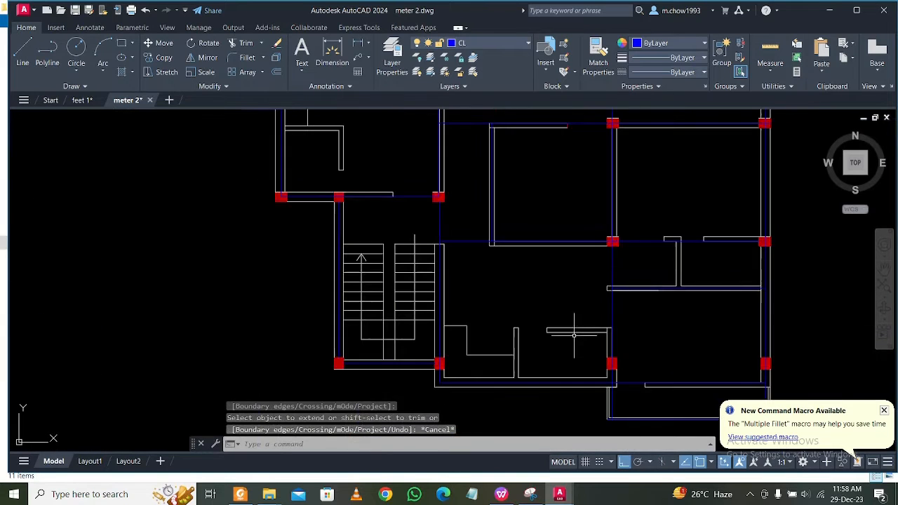
{"action": "scroll", "coordinate": [552, 328], "scroll_direction": "down", "scroll_amount": 3}
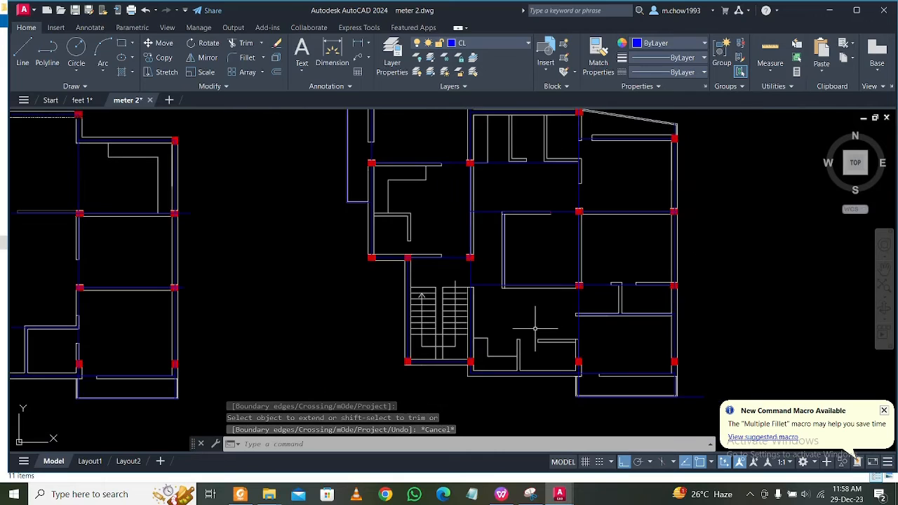
{"action": "middle_click_drag", "start_coordinate": [586, 336], "coordinate": [655, 353]}
{"action": "mouse_move", "coordinate": [604, 321]}
{"action": "middle_mouse_down"}
{"action": "mouse_move", "coordinate": [629, 300]}
{"action": "mouse_move", "coordinate": [629, 322]}
{"action": "middle_mouse_up"}
{"action": "middle_click_drag", "start_coordinate": [709, 275], "coordinate": [701, 280]}
{"action": "scroll", "coordinate": [634, 201], "scroll_direction": "up", "scroll_amount": 5}
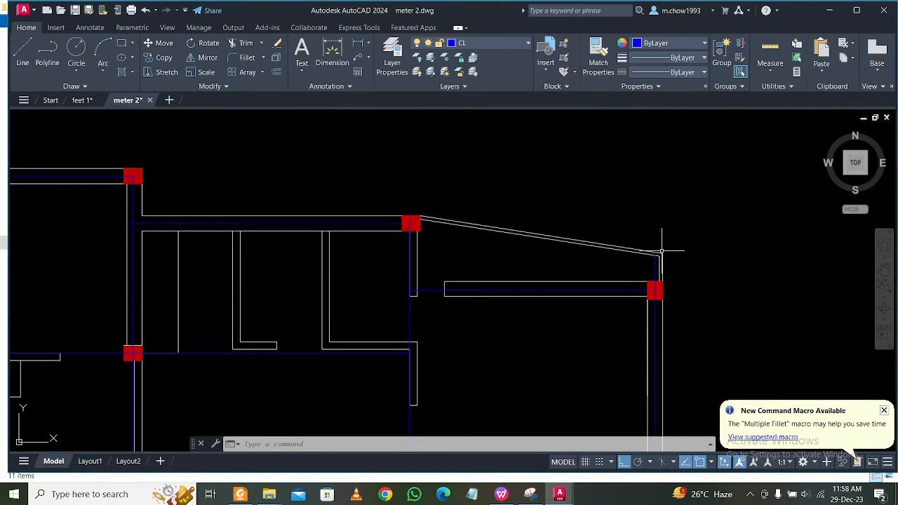
{"action": "scroll", "coordinate": [662, 251], "scroll_direction": "down", "scroll_amount": 7}
{"action": "scroll", "coordinate": [284, 249], "scroll_direction": "up", "scroll_amount": 2}
{"action": "mouse_move", "coordinate": [598, 285]}
{"action": "middle_mouse_down"}
{"action": "mouse_move", "coordinate": [285, 283]}
{"action": "mouse_move", "coordinate": [772, 278]}
{"action": "middle_mouse_up"}
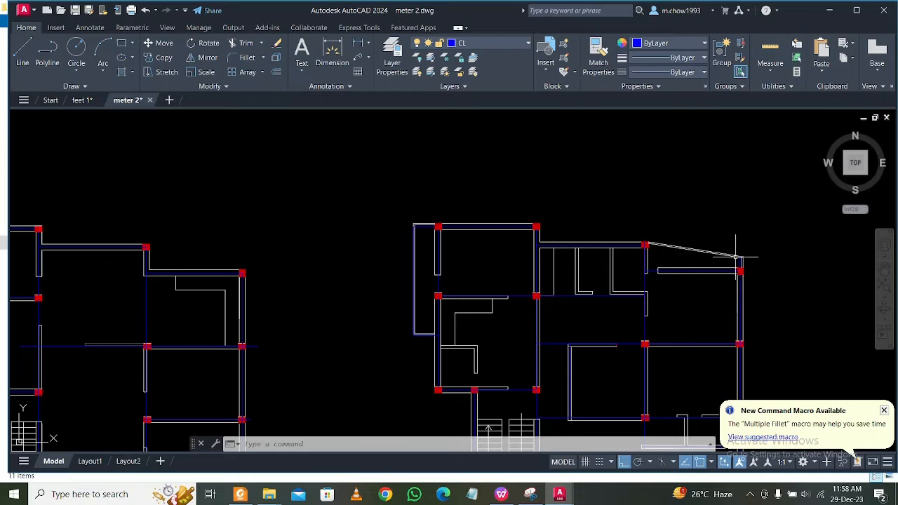
{"action": "scroll", "coordinate": [736, 257], "scroll_direction": "up", "scroll_amount": 4}
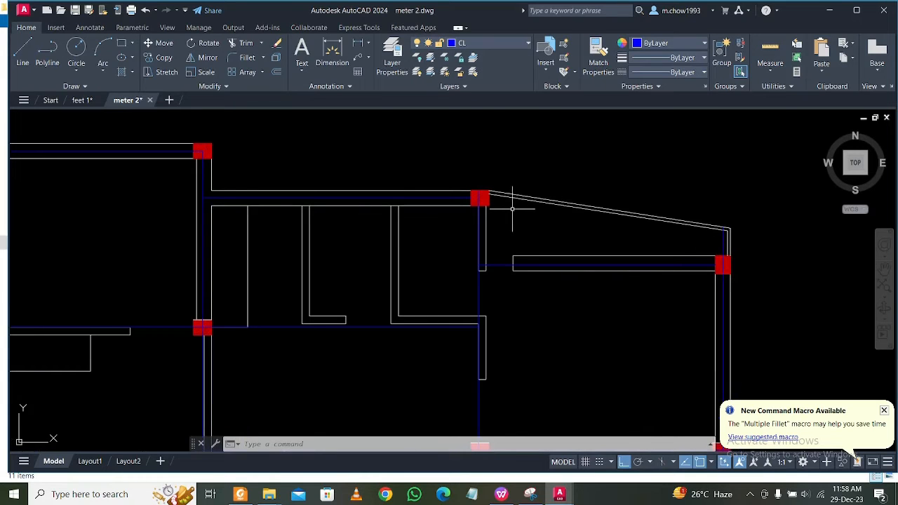
Turn off layer 0 to hide the walls in all floor plans, leaving the CL and Col layers on.
{"action": "scroll", "coordinate": [510, 208], "scroll_direction": "down", "scroll_amount": 7}
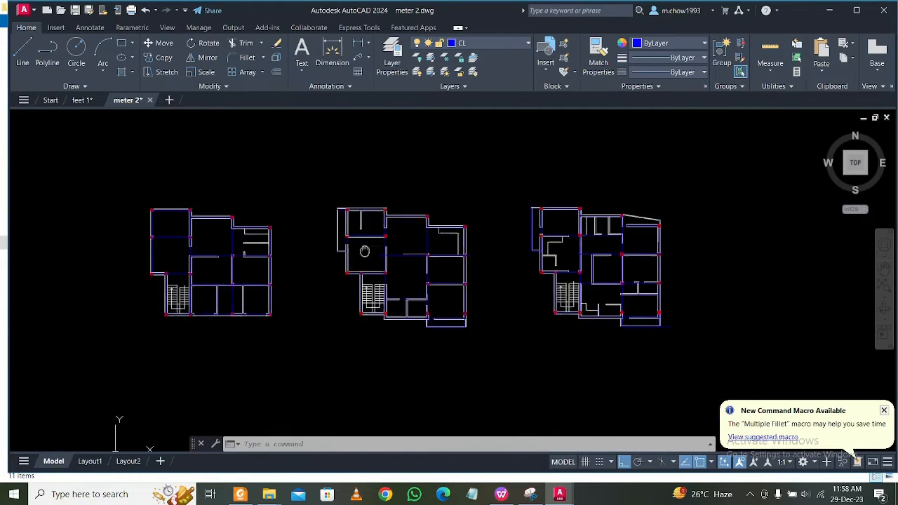
{"action": "scroll", "coordinate": [336, 248], "scroll_direction": "up", "scroll_amount": 2}
{"action": "scroll", "coordinate": [411, 279], "scroll_direction": "up", "scroll_amount": 1}
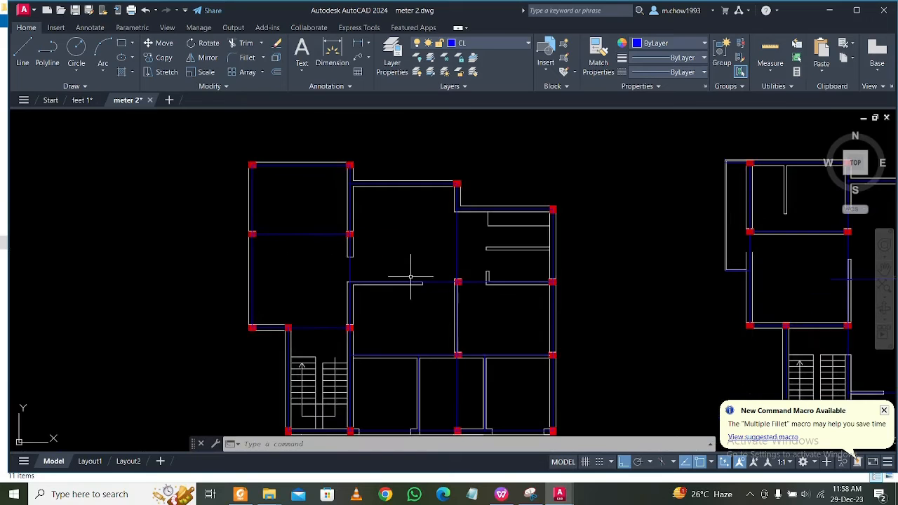
{"action": "scroll", "coordinate": [414, 274], "scroll_direction": "down", "scroll_amount": 1}
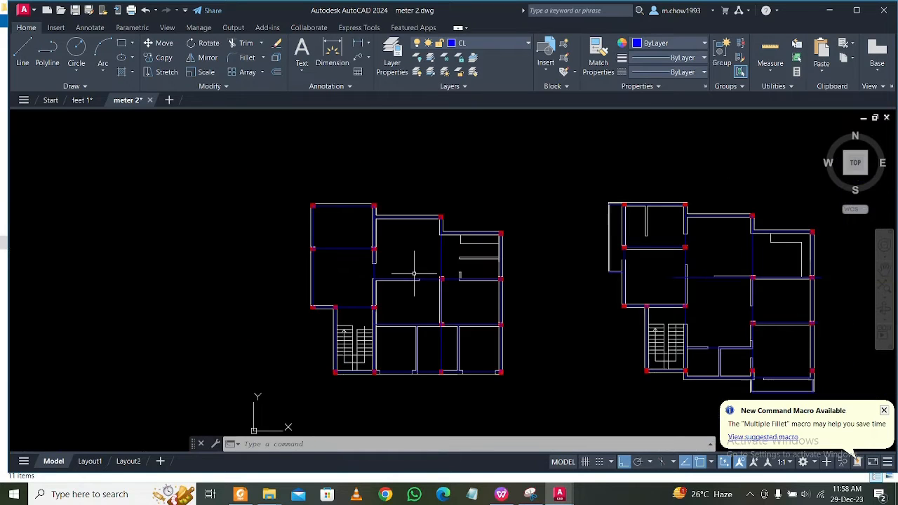
{"action": "left_click", "coordinate": [508, 46]}
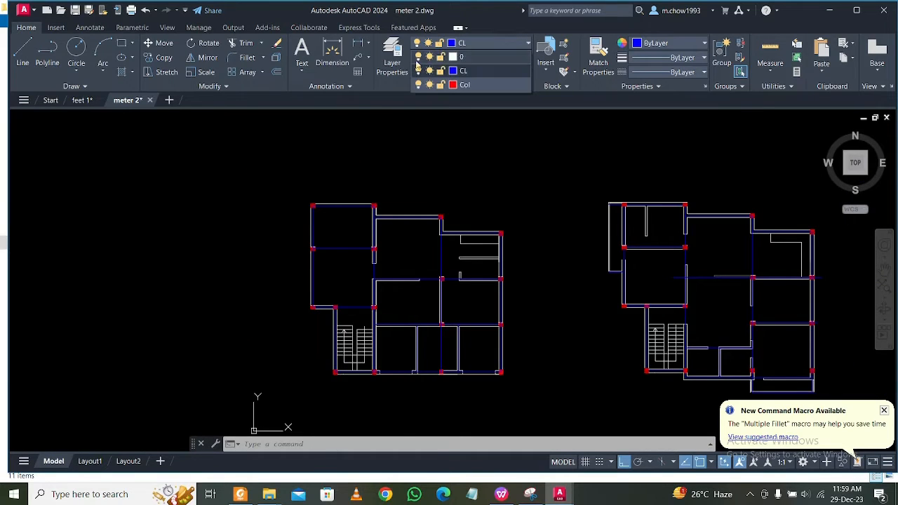
{"action": "left_click", "coordinate": [419, 57]}
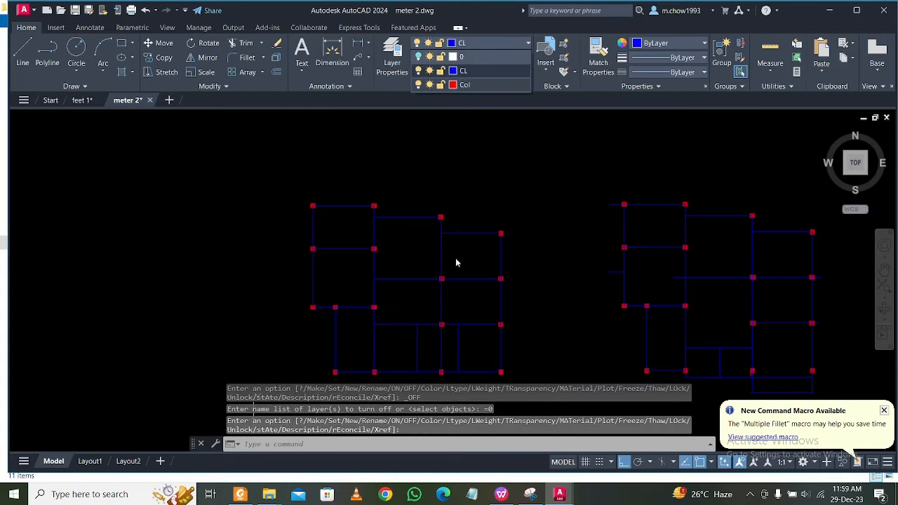
Turn off the Col layer to hide the columns and leave only the centre lines displayed in all plans.
{"action": "scroll", "coordinate": [319, 207], "scroll_direction": "up", "scroll_amount": 6}
{"action": "scroll", "coordinate": [308, 197], "scroll_direction": "down", "scroll_amount": 4}
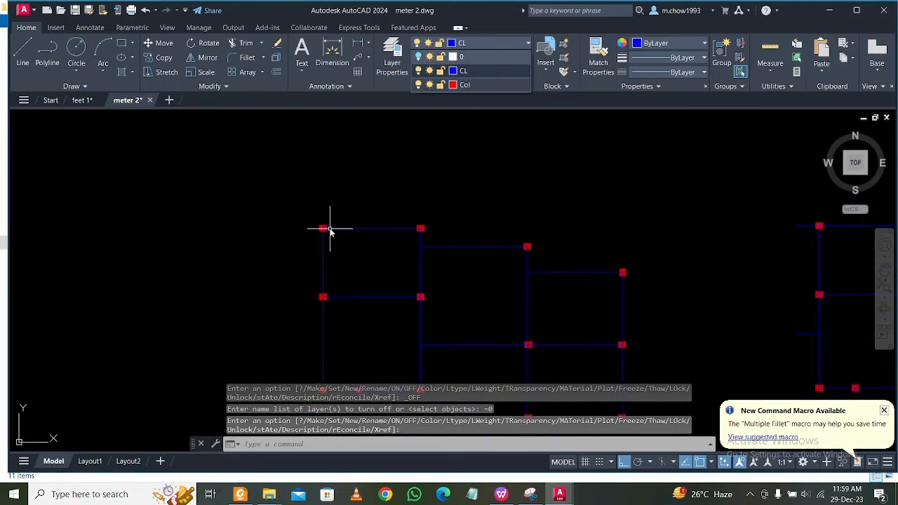
{"action": "scroll", "coordinate": [426, 148], "scroll_direction": "down", "scroll_amount": 3}
{"action": "scroll", "coordinate": [445, 284], "scroll_direction": "up", "scroll_amount": 3}
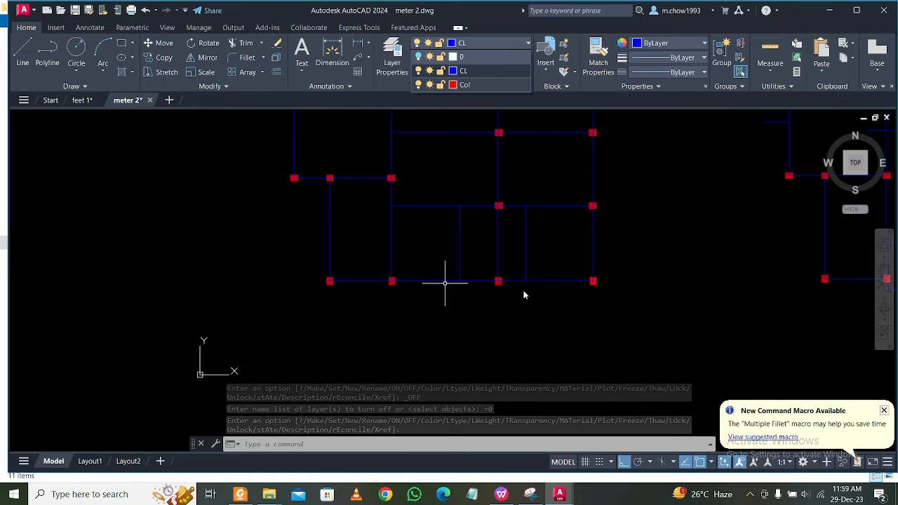
{"action": "left_click", "coordinate": [547, 327]}
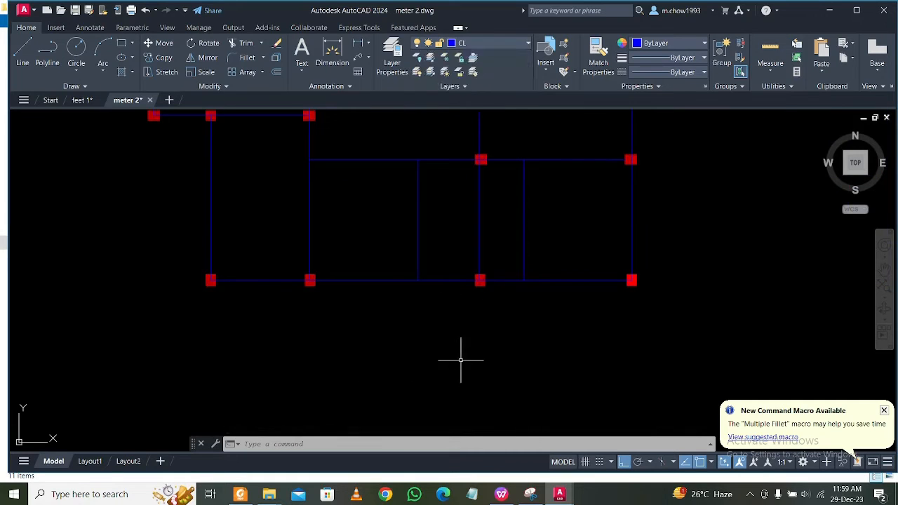
{"action": "scroll", "coordinate": [418, 359], "scroll_direction": "down", "scroll_amount": 3}
{"action": "scroll", "coordinate": [434, 312], "scroll_direction": "up", "scroll_amount": 1}
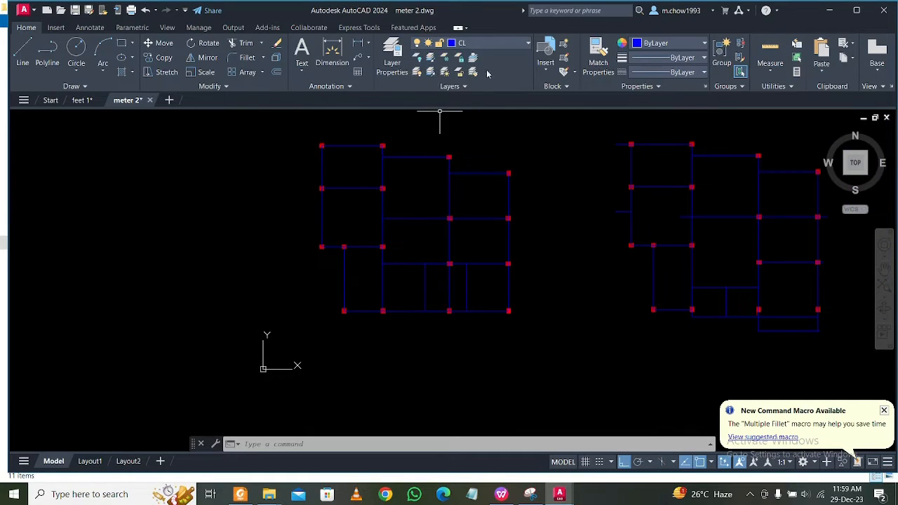
{"action": "left_click", "coordinate": [512, 43]}
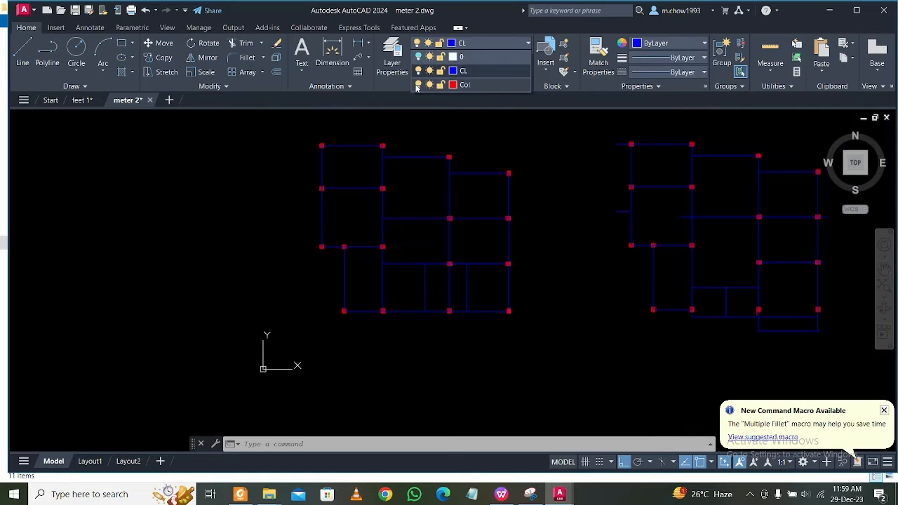
{"action": "left_click", "coordinate": [418, 85]}
{"action": "scroll", "coordinate": [321, 158], "scroll_direction": "up", "scroll_amount": 2}
{"action": "scroll", "coordinate": [350, 164], "scroll_direction": "down", "scroll_amount": 3}
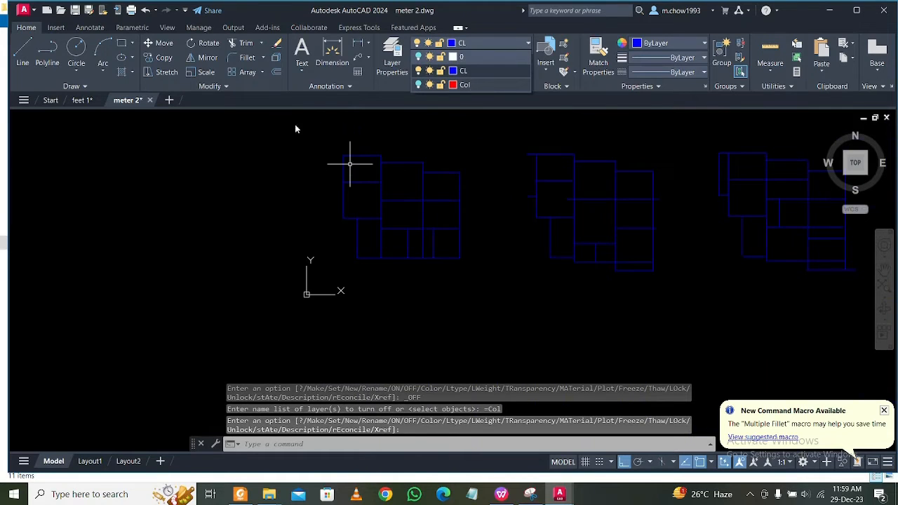
Join the first plan's centre lines.
{"action": "left_click", "coordinate": [334, 160]}
{"action": "left_click", "coordinate": [319, 141]}
{"action": "left_click", "coordinate": [501, 316]}
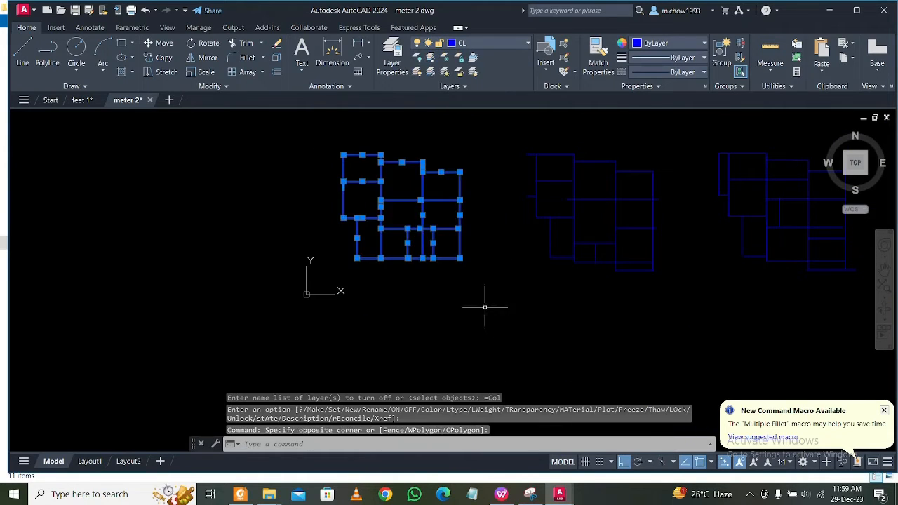
{"action": "type", "text": "j"}
{"action": "key", "text": "Return"}
Extend the first plan's short-falling horizontal centre lines to the outer vertical centre line on the right side.
{"action": "scroll", "coordinate": [391, 227], "scroll_direction": "up", "scroll_amount": 2}
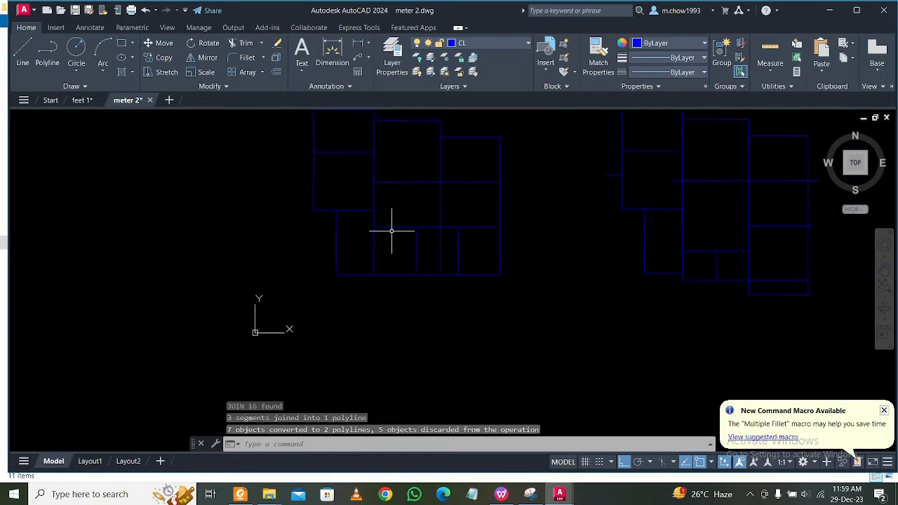
{"action": "scroll", "coordinate": [450, 253], "scroll_direction": "up", "scroll_amount": 1}
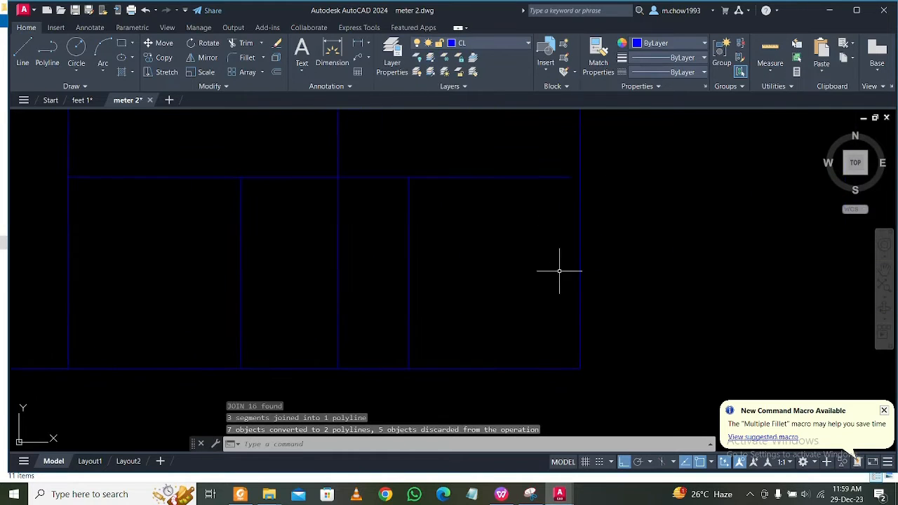
{"action": "middle_click_drag", "start_coordinate": [573, 172], "coordinate": [573, 278]}
{"action": "left_click", "coordinate": [590, 288]}
{"action": "left_click", "coordinate": [555, 295]}
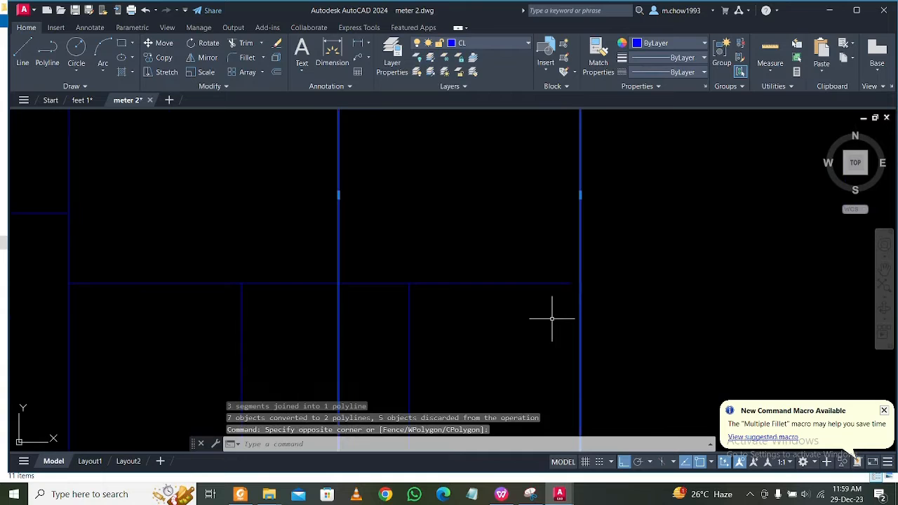
{"action": "key", "text": "Return"}
{"action": "left_click", "coordinate": [552, 319]}
{"action": "left_click", "coordinate": [516, 221]}
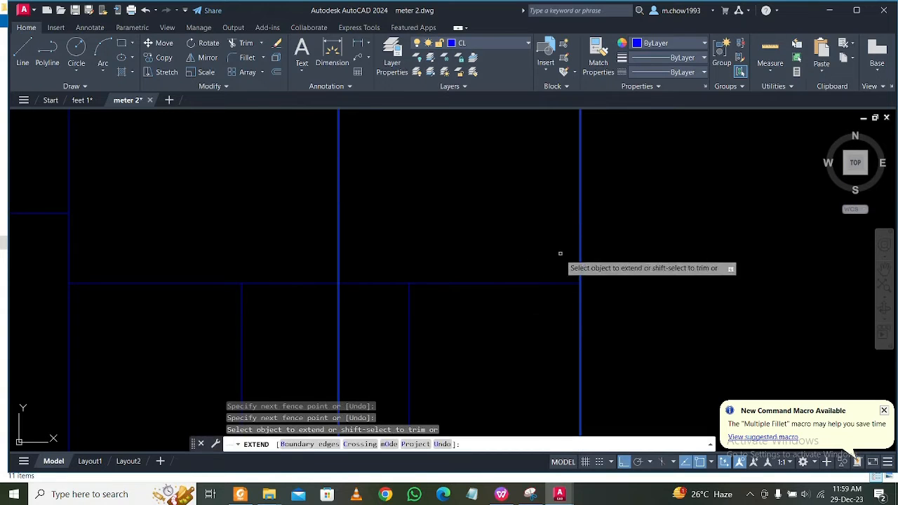
{"action": "key", "text": "Escape"}
Trim the upper overhang of the first plan's lower-left room's left vertical centre line at the horizontal line above it.
{"action": "scroll", "coordinate": [545, 247], "scroll_direction": "down", "scroll_amount": 3}
{"action": "scroll", "coordinate": [532, 346], "scroll_direction": "up", "scroll_amount": 3}
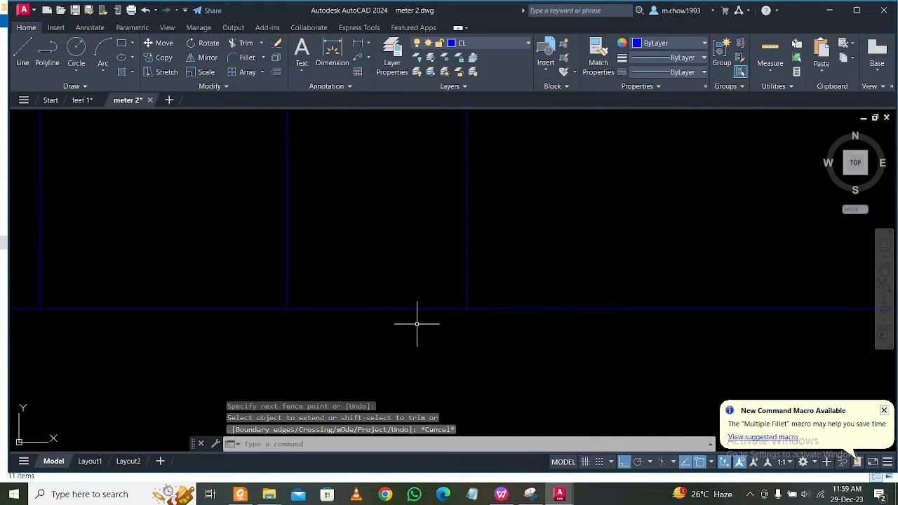
{"action": "scroll", "coordinate": [321, 311], "scroll_direction": "down", "scroll_amount": 3}
{"action": "scroll", "coordinate": [420, 262], "scroll_direction": "up", "scroll_amount": 3}
{"action": "middle_click_drag", "start_coordinate": [489, 235], "coordinate": [412, 325]}
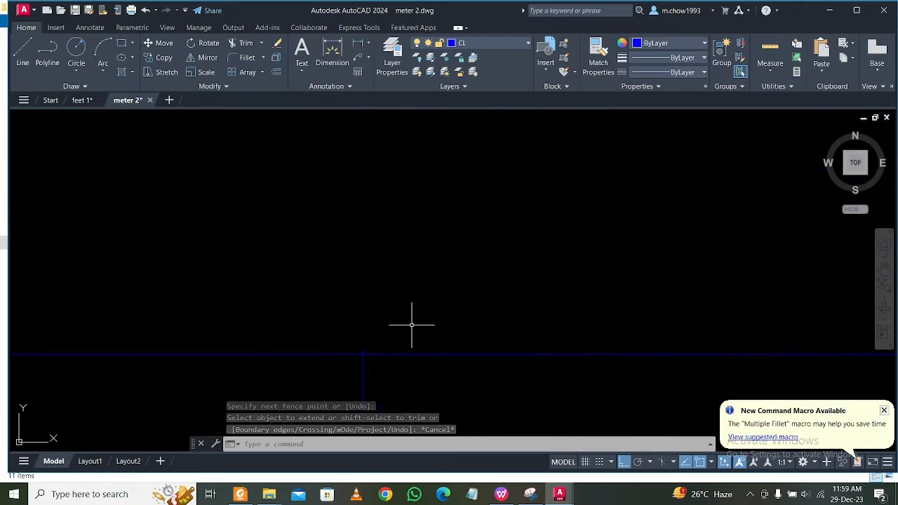
{"action": "middle_click_drag", "start_coordinate": [434, 289], "coordinate": [437, 273]}
{"action": "type", "text": "tr"}
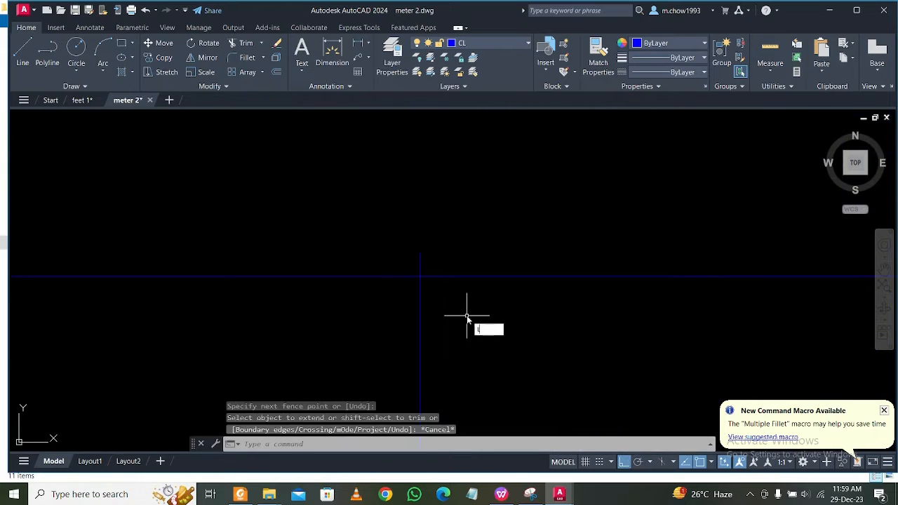
{"action": "key", "text": "Return"}
{"action": "left_click", "coordinate": [439, 268]}
{"action": "left_click", "coordinate": [377, 251]}
{"action": "scroll", "coordinate": [444, 240], "scroll_direction": "down", "scroll_amount": 5}
{"action": "middle_click_drag", "start_coordinate": [414, 223], "coordinate": [445, 321]}
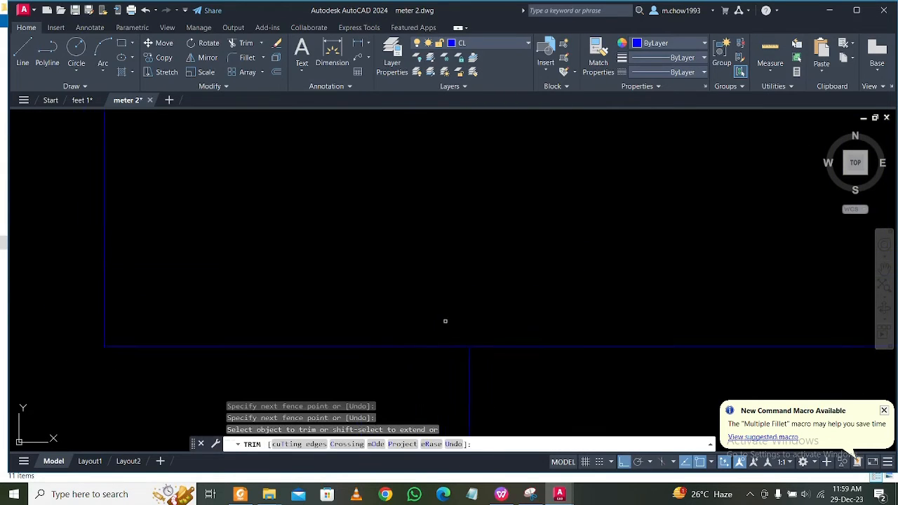
{"action": "scroll", "coordinate": [403, 283], "scroll_direction": "down", "scroll_amount": 5}
{"action": "middle_click_drag", "start_coordinate": [402, 135], "coordinate": [407, 337]}
{"action": "key", "text": "Escape"}
Inspect the first plan's centre line junctions along the left side and the stepped top walls.
{"action": "scroll", "coordinate": [330, 263], "scroll_direction": "up", "scroll_amount": 5}
{"action": "left_click", "coordinate": [299, 230]}
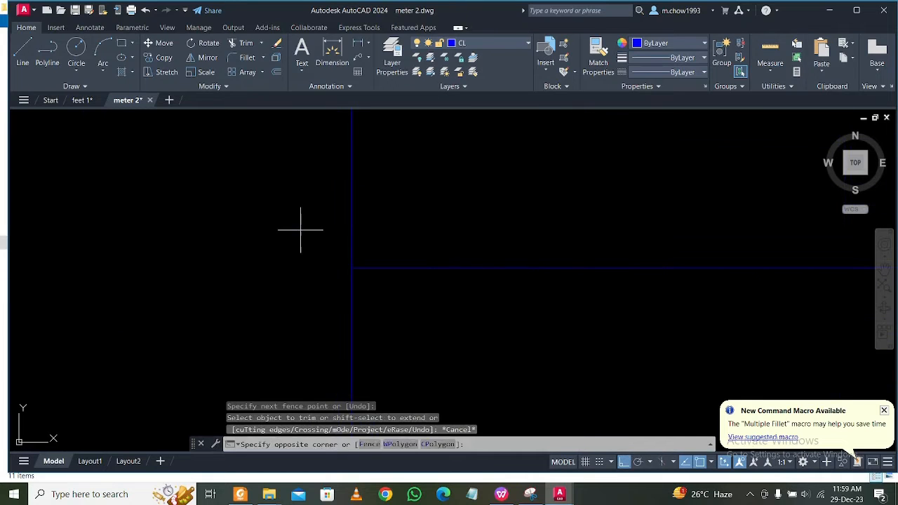
{"action": "left_click", "coordinate": [428, 325]}
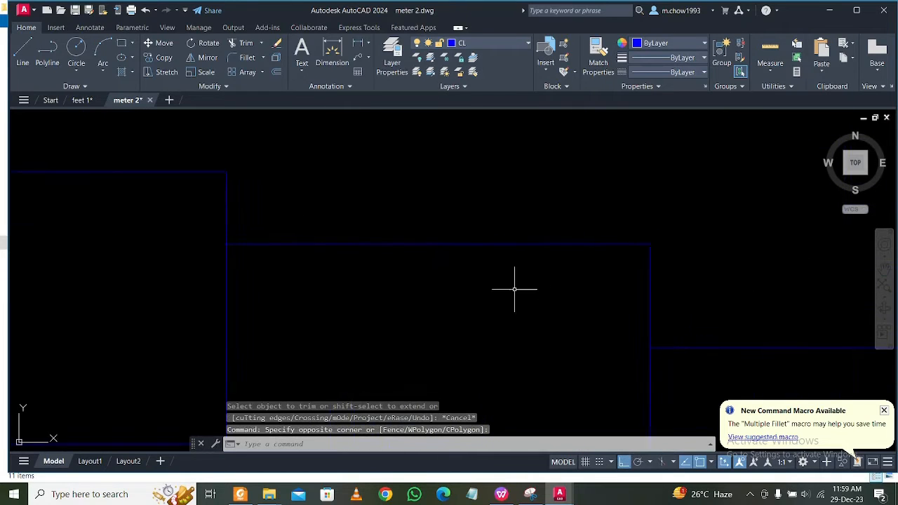
{"action": "scroll", "coordinate": [356, 204], "scroll_direction": "up", "scroll_amount": 5}
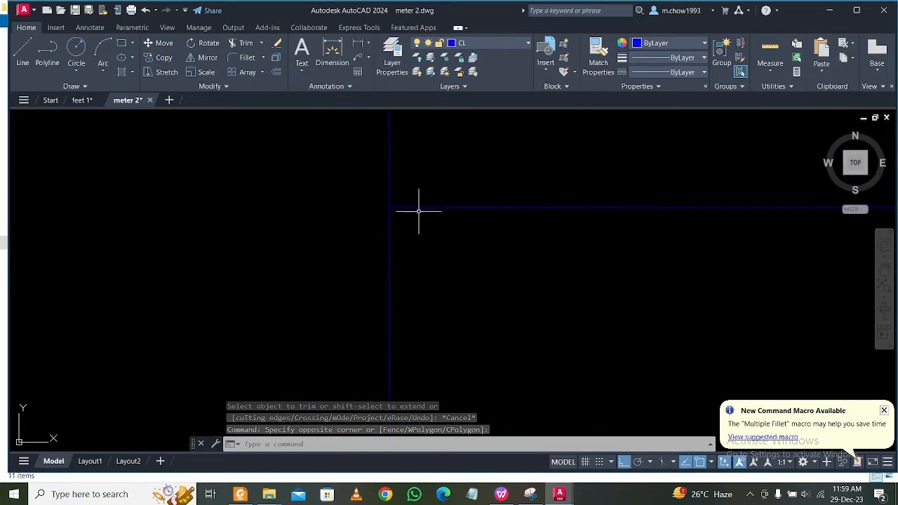
{"action": "scroll", "coordinate": [365, 201], "scroll_direction": "down", "scroll_amount": 7}
{"action": "middle_click_drag", "start_coordinate": [596, 365], "coordinate": [506, 239]}
{"action": "scroll", "coordinate": [420, 209], "scroll_direction": "up", "scroll_amount": 2}
{"action": "scroll", "coordinate": [445, 234], "scroll_direction": "down", "scroll_amount": 4}
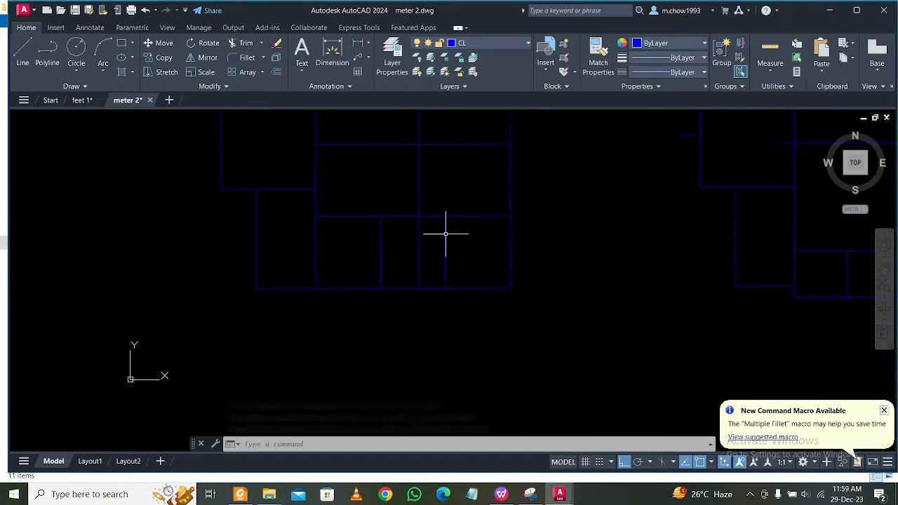
Check the vertical centre lines of the first plan's bottom rooms and the corners of its upper rooms.
{"action": "scroll", "coordinate": [461, 233], "scroll_direction": "up", "scroll_amount": 3}
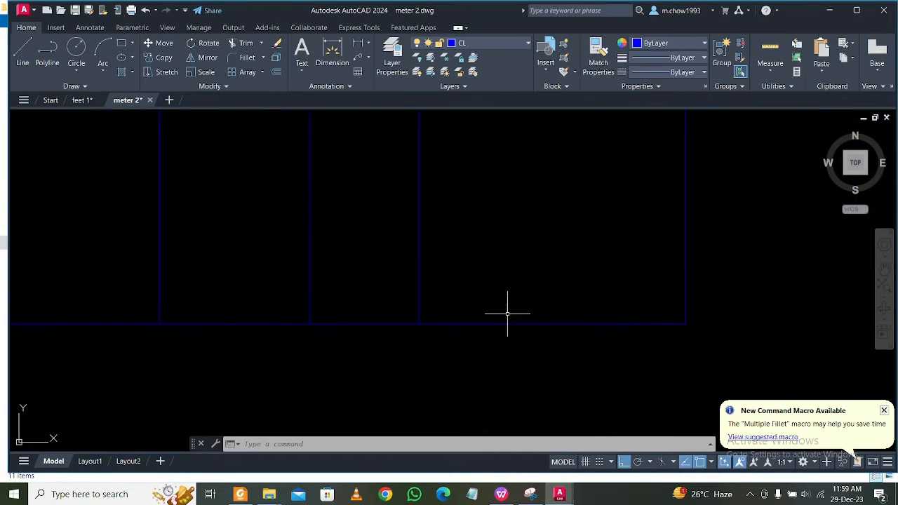
{"action": "middle_click_drag", "start_coordinate": [394, 321], "coordinate": [474, 311]}
{"action": "scroll", "coordinate": [419, 323], "scroll_direction": "up", "scroll_amount": 4}
{"action": "left_click", "coordinate": [423, 321]}
{"action": "left_click", "coordinate": [268, 246]}
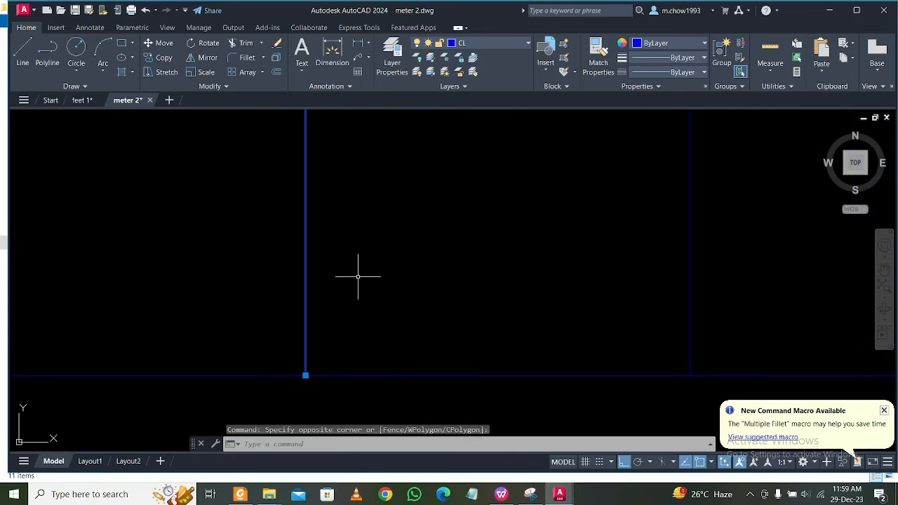
{"action": "key", "text": "Escape"}
{"action": "scroll", "coordinate": [359, 277], "scroll_direction": "down", "scroll_amount": 6}
{"action": "mouse_move", "coordinate": [195, 220]}
{"action": "middle_mouse_down"}
{"action": "mouse_move", "coordinate": [418, 305]}
{"action": "mouse_move", "coordinate": [381, 393]}
{"action": "middle_mouse_up"}
{"action": "middle_click_drag", "start_coordinate": [371, 257], "coordinate": [373, 321]}
{"action": "scroll", "coordinate": [393, 265], "scroll_direction": "up", "scroll_amount": 2}
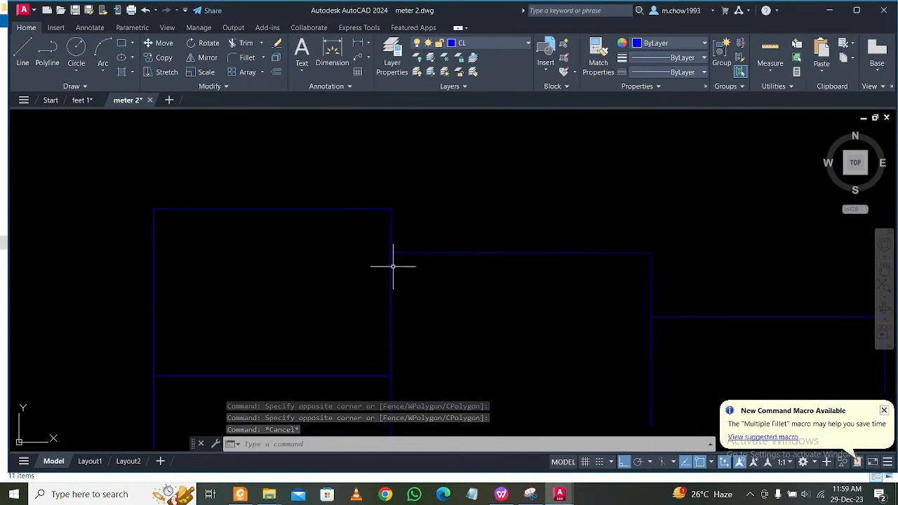
{"action": "scroll", "coordinate": [395, 267], "scroll_direction": "down", "scroll_amount": 2}
Draw a vertical centre line connecting the left ends of the second plan's top line and the short horizontal line below.
{"action": "middle_click_drag", "start_coordinate": [654, 423], "coordinate": [427, 271]}
{"action": "middle_click_drag", "start_coordinate": [472, 384], "coordinate": [343, 207]}
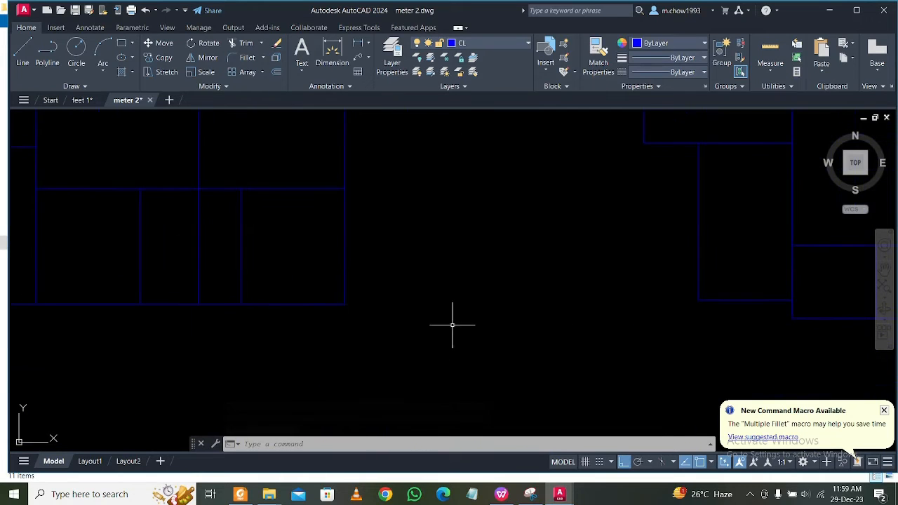
{"action": "middle_click_drag", "start_coordinate": [470, 327], "coordinate": [350, 331]}
{"action": "middle_click_drag", "start_coordinate": [522, 176], "coordinate": [445, 349]}
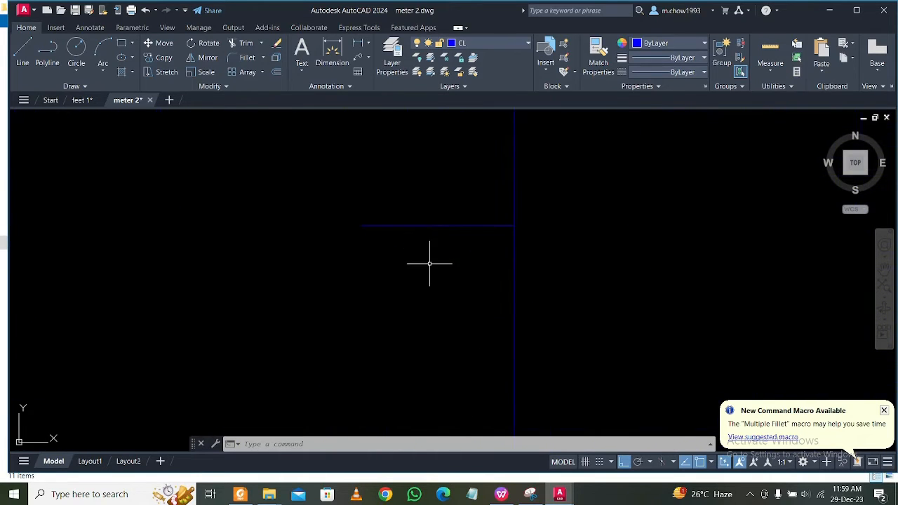
{"action": "scroll", "coordinate": [426, 254], "scroll_direction": "down", "scroll_amount": 5}
{"action": "scroll", "coordinate": [403, 249], "scroll_direction": "up", "scroll_amount": 2}
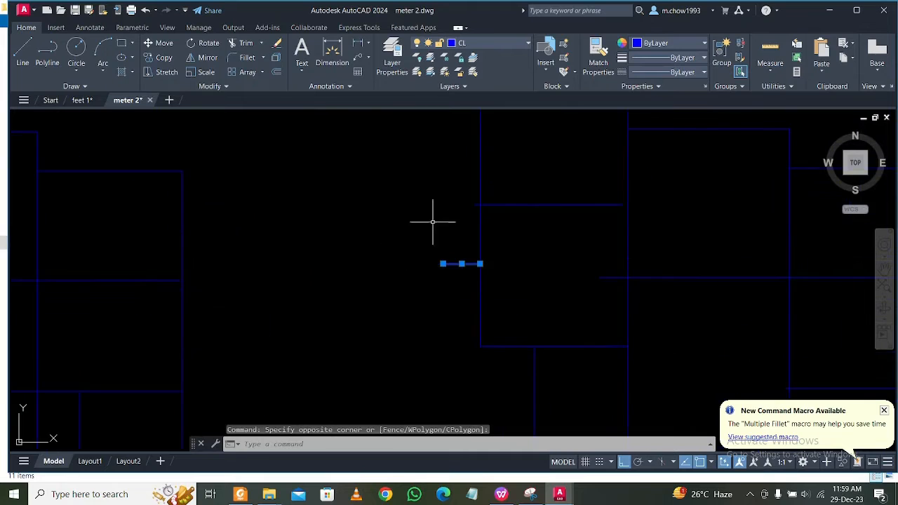
{"action": "middle_click_drag", "start_coordinate": [383, 192], "coordinate": [377, 274]}
{"action": "key", "text": "Escape"}
{"action": "type", "text": "l"}
{"action": "key", "text": "Return"}
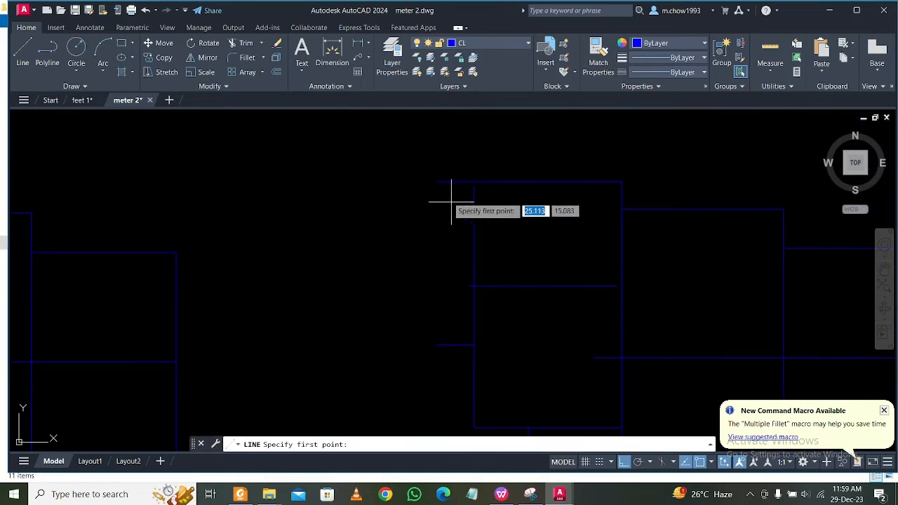
{"action": "left_click", "coordinate": [437, 182]}
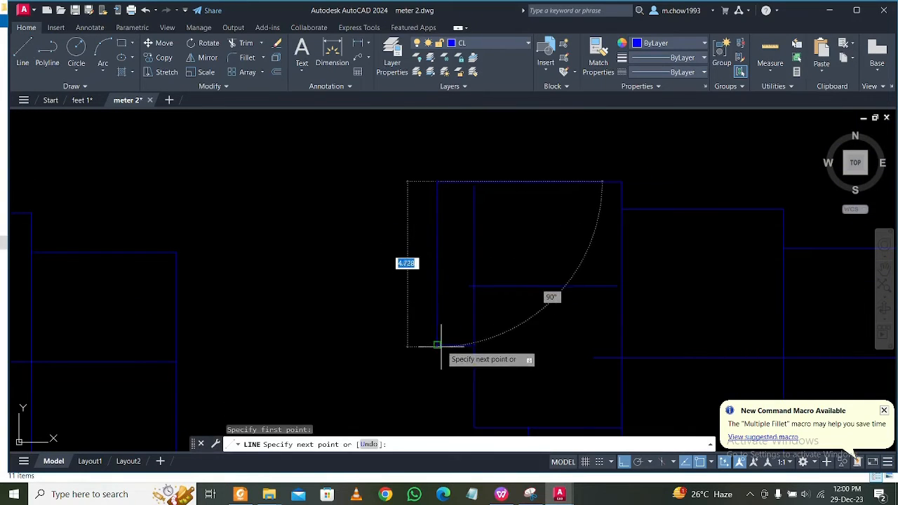
{"action": "key", "text": "Escape"}
Trim the left overhang of the horizontal centre line dividing the second plan's upper-left rooms.
{"action": "scroll", "coordinate": [481, 298], "scroll_direction": "up", "scroll_amount": 4}
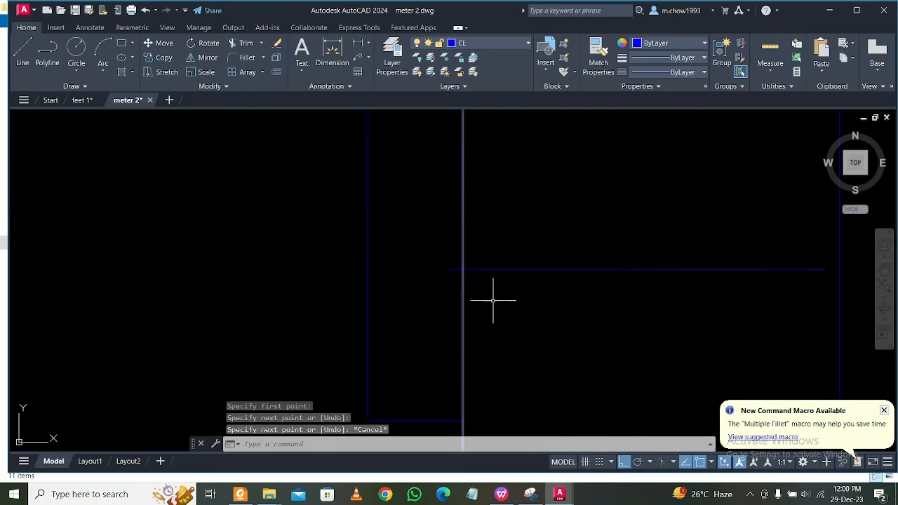
{"action": "type", "text": "tr"}
{"action": "key", "text": "Return"}
{"action": "scroll", "coordinate": [463, 275], "scroll_direction": "up", "scroll_amount": 2}
{"action": "left_click_drag", "start_coordinate": [450, 278], "coordinate": [443, 227]}
Extend the upper-left room's left vertical centre line to the top line and its dividing line to the right vertical line.
{"action": "scroll", "coordinate": [418, 240], "scroll_direction": "down", "scroll_amount": 3}
{"action": "scroll", "coordinate": [454, 153], "scroll_direction": "up", "scroll_amount": 2}
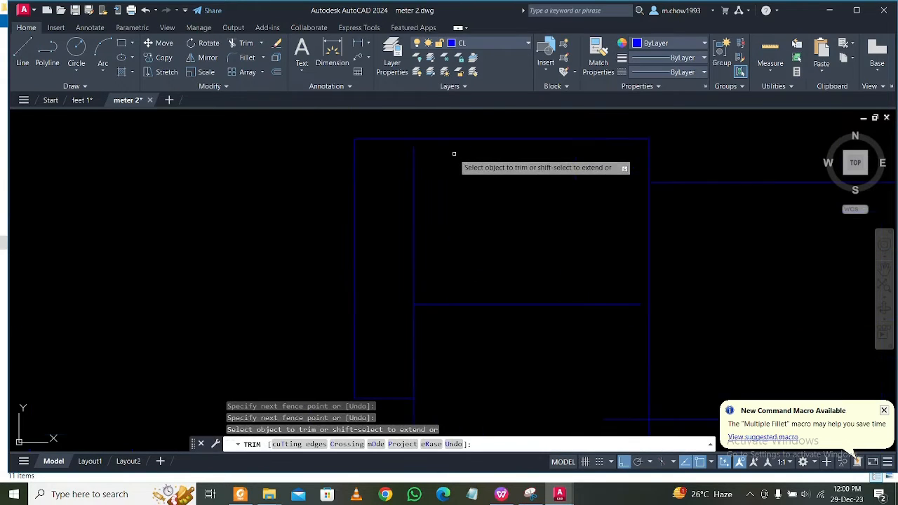
{"action": "left_click_drag", "start_coordinate": [440, 156], "coordinate": [387, 192], "text": "shift"}
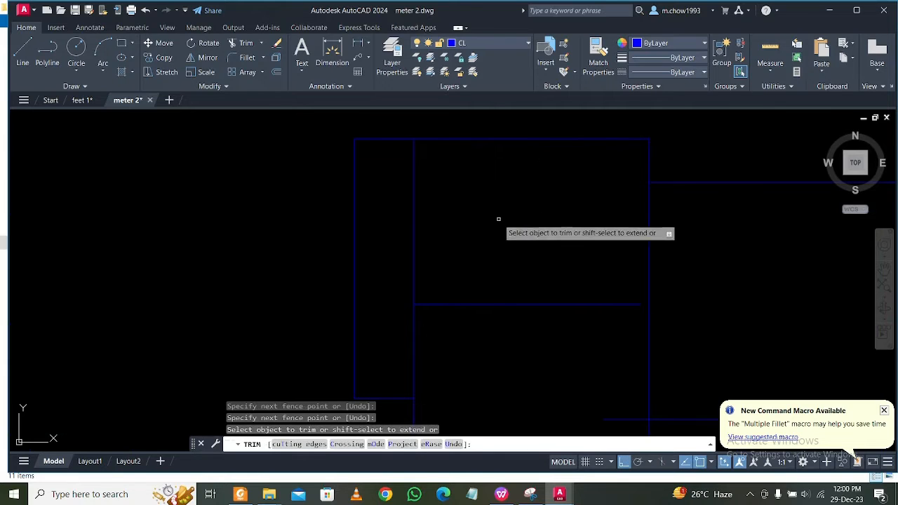
{"action": "left_click_drag", "start_coordinate": [574, 277], "coordinate": [601, 351], "text": "shift"}
Trim the central room's horizontal centre line where it overshoots into the second plan's left room.
{"action": "middle_click_drag", "start_coordinate": [601, 351], "coordinate": [545, 241]}
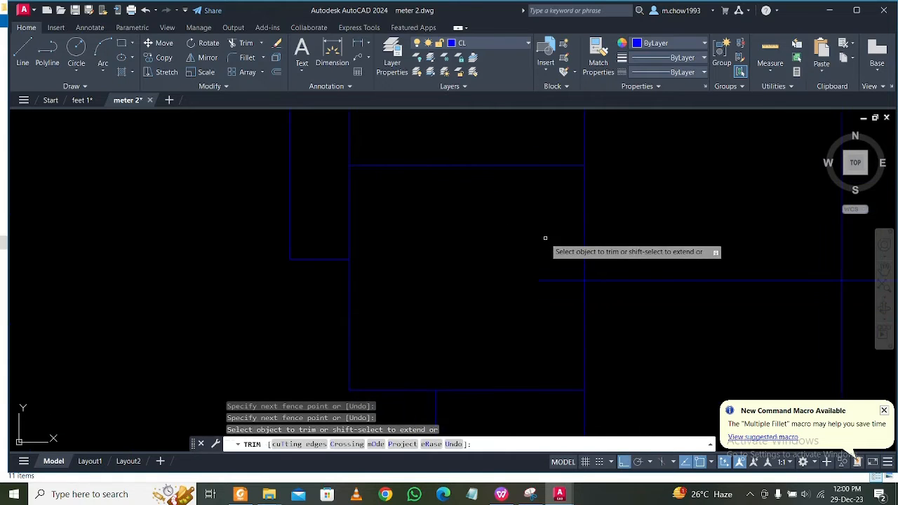
{"action": "mouse_move", "coordinate": [555, 247]}
{"action": "left_mouse_down"}
{"action": "mouse_move", "coordinate": [552, 321]}
{"action": "mouse_move", "coordinate": [559, 314]}
{"action": "left_mouse_up"}
{"action": "middle_click_drag", "start_coordinate": [498, 321], "coordinate": [494, 190]}
{"action": "scroll", "coordinate": [425, 264], "scroll_direction": "up", "scroll_amount": 6}
{"action": "scroll", "coordinate": [454, 264], "scroll_direction": "down", "scroll_amount": 8}
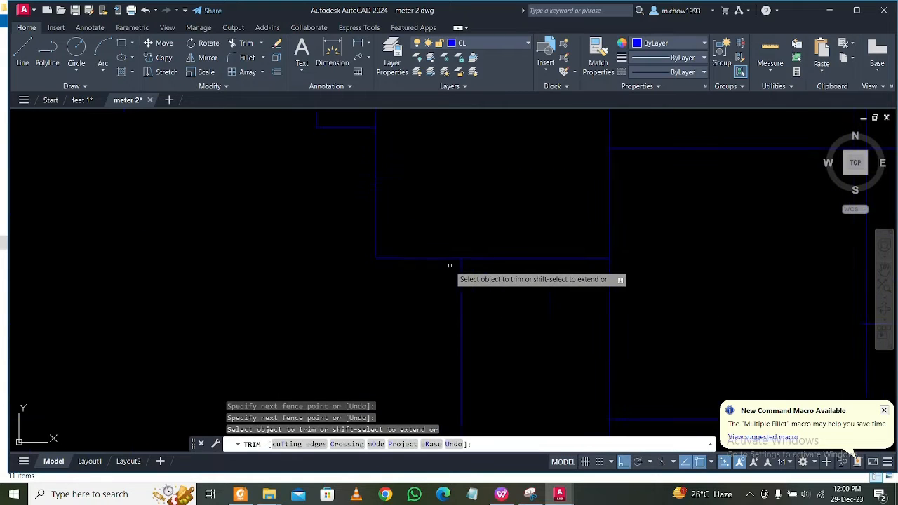
Trim both overhanging ends of the lower horizontal centre line dividing the second plan's right column of rooms.
{"action": "middle_click_drag", "start_coordinate": [557, 372], "coordinate": [529, 269]}
{"action": "scroll", "coordinate": [545, 341], "scroll_direction": "up", "scroll_amount": 2}
{"action": "middle_click_drag", "start_coordinate": [620, 278], "coordinate": [487, 312]}
{"action": "scroll", "coordinate": [515, 267], "scroll_direction": "up", "scroll_amount": 6}
{"action": "scroll", "coordinate": [518, 265], "scroll_direction": "down", "scroll_amount": 4}
{"action": "middle_click_drag", "start_coordinate": [561, 347], "coordinate": [485, 298]}
{"action": "scroll", "coordinate": [521, 316], "scroll_direction": "down", "scroll_amount": 4}
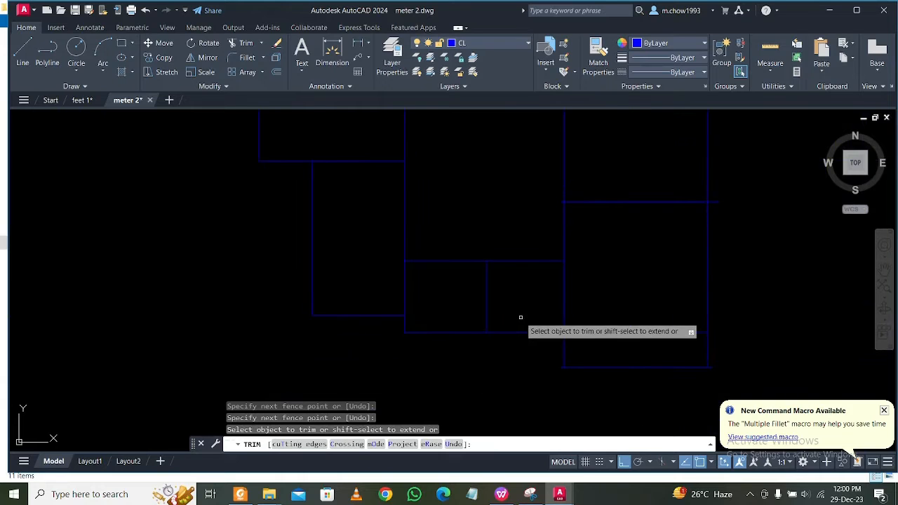
{"action": "middle_click_drag", "start_coordinate": [539, 300], "coordinate": [538, 299]}
{"action": "scroll", "coordinate": [522, 251], "scroll_direction": "up", "scroll_amount": 6}
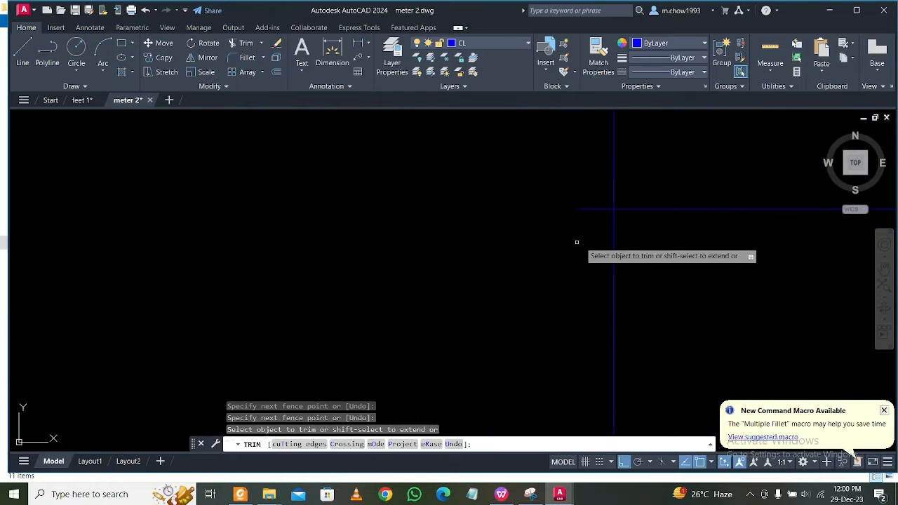
{"action": "left_click", "coordinate": [578, 241]}
{"action": "left_click", "coordinate": [583, 182]}
{"action": "scroll", "coordinate": [414, 244], "scroll_direction": "down", "scroll_amount": 6}
{"action": "left_click", "coordinate": [679, 272]}
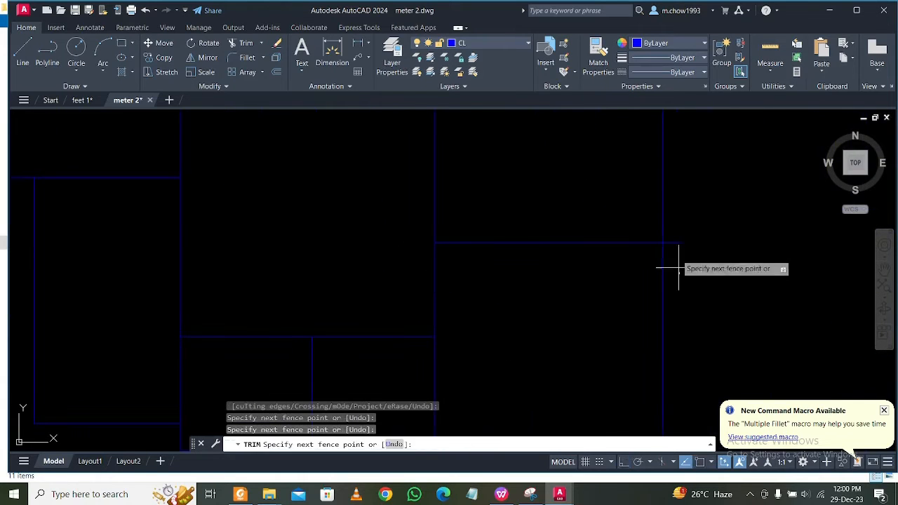
{"action": "left_click", "coordinate": [676, 233]}
{"action": "scroll", "coordinate": [682, 233], "scroll_direction": "down", "scroll_amount": 6}
Trim both overhanging ends of the bottommost horizontal centre line under the second plan's right column.
{"action": "middle_click_drag", "start_coordinate": [689, 291], "coordinate": [685, 286]}
{"action": "scroll", "coordinate": [685, 285], "scroll_direction": "up", "scroll_amount": 4}
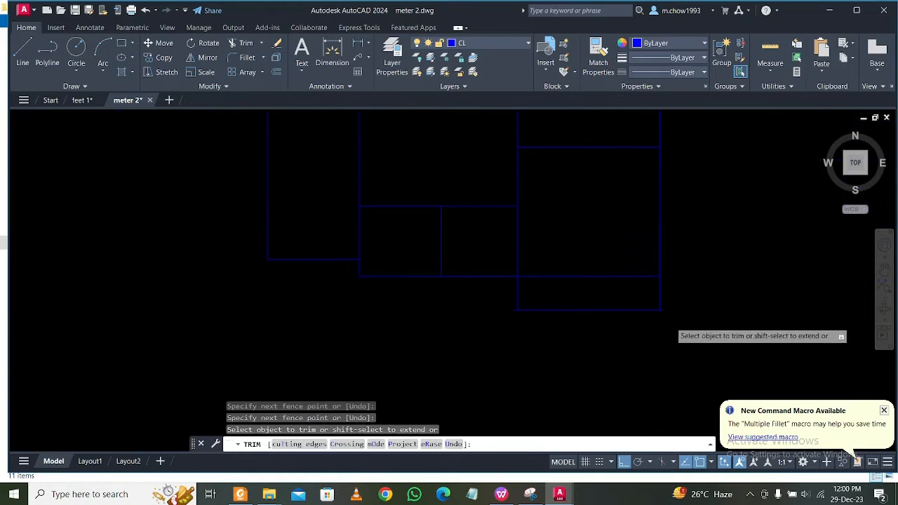
{"action": "scroll", "coordinate": [670, 321], "scroll_direction": "up", "scroll_amount": 6}
{"action": "left_click", "coordinate": [624, 286]}
{"action": "left_click", "coordinate": [642, 261]}
{"action": "scroll", "coordinate": [181, 350], "scroll_direction": "down", "scroll_amount": 2}
{"action": "middle_click_drag", "start_coordinate": [180, 350], "coordinate": [556, 390]}
{"action": "scroll", "coordinate": [494, 360], "scroll_direction": "up", "scroll_amount": 6}
{"action": "left_click", "coordinate": [396, 306]}
{"action": "left_click", "coordinate": [380, 257]}
{"action": "scroll", "coordinate": [384, 359], "scroll_direction": "down", "scroll_amount": 6}
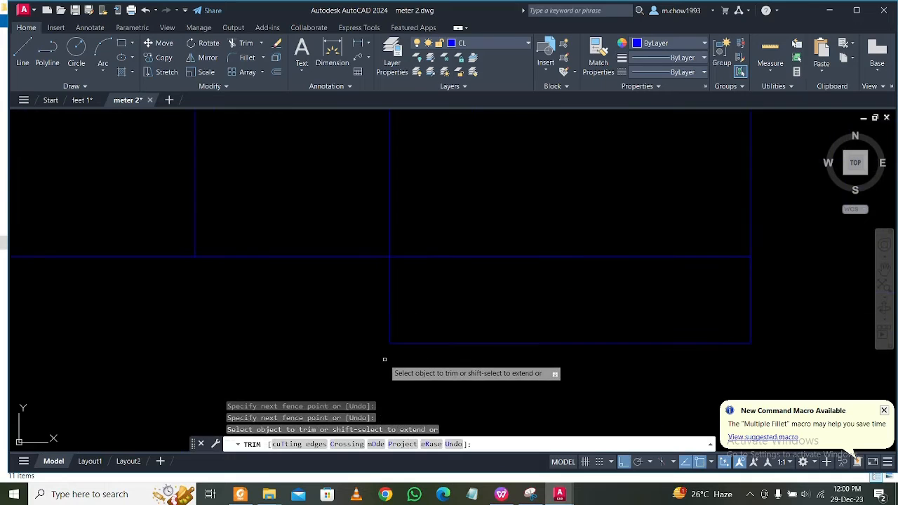
Trim the right overhang of the horizontal centre line crossing the second plan's middle and right rooms.
{"action": "scroll", "coordinate": [453, 307], "scroll_direction": "down", "scroll_amount": 4}
{"action": "scroll", "coordinate": [557, 255], "scroll_direction": "up", "scroll_amount": 5}
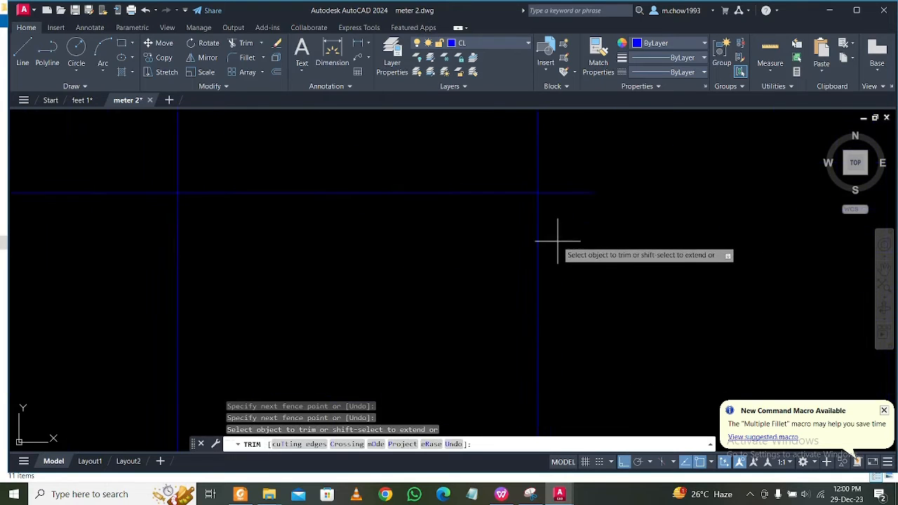
{"action": "scroll", "coordinate": [621, 287], "scroll_direction": "down", "scroll_amount": 3}
Inspect the second plan's centre-line junctions from the top rooms down to the bottom edge for gaps or overhangs.
{"action": "scroll", "coordinate": [613, 287], "scroll_direction": "up", "scroll_amount": 4}
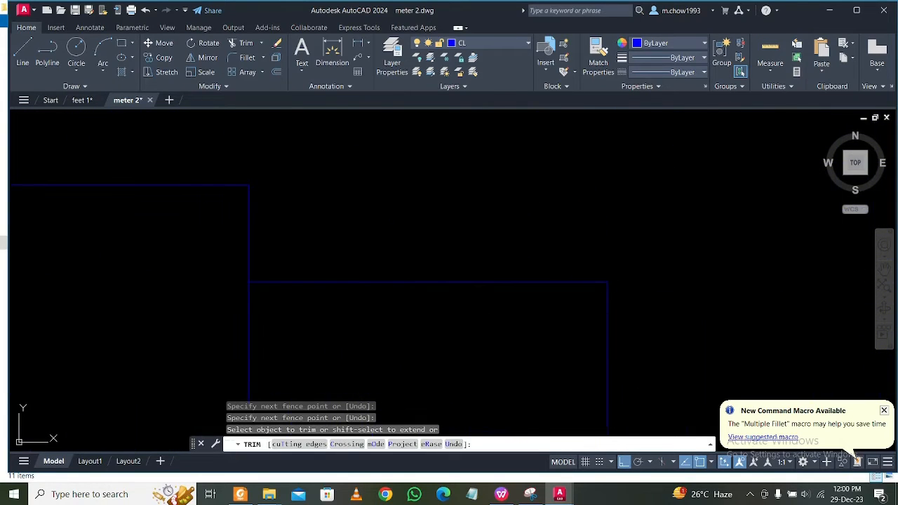
{"action": "scroll", "coordinate": [513, 337], "scroll_direction": "down", "scroll_amount": 4}
{"action": "scroll", "coordinate": [339, 242], "scroll_direction": "up", "scroll_amount": 3}
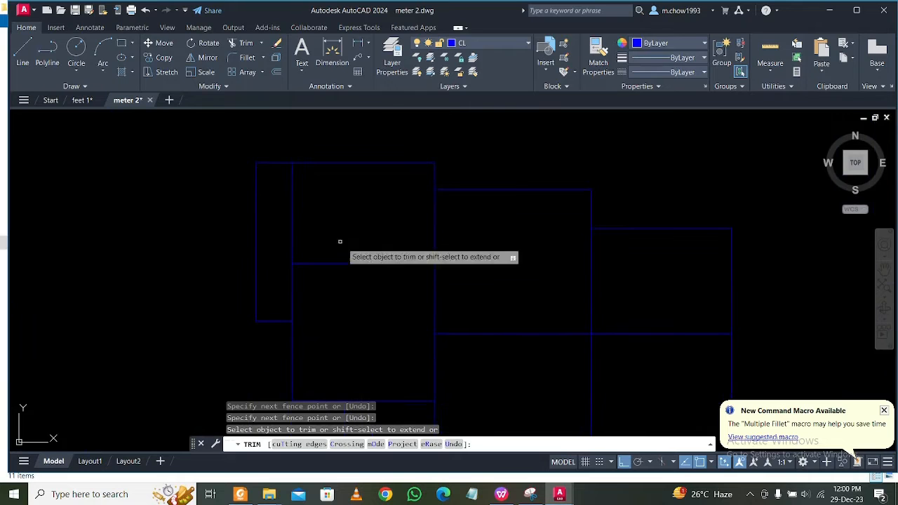
{"action": "middle_click_drag", "start_coordinate": [414, 372], "coordinate": [390, 309]}
{"action": "middle_click_drag", "start_coordinate": [460, 313], "coordinate": [456, 298]}
{"action": "middle_click_drag", "start_coordinate": [469, 356], "coordinate": [446, 268]}
{"action": "middle_click_drag", "start_coordinate": [522, 277], "coordinate": [522, 275]}
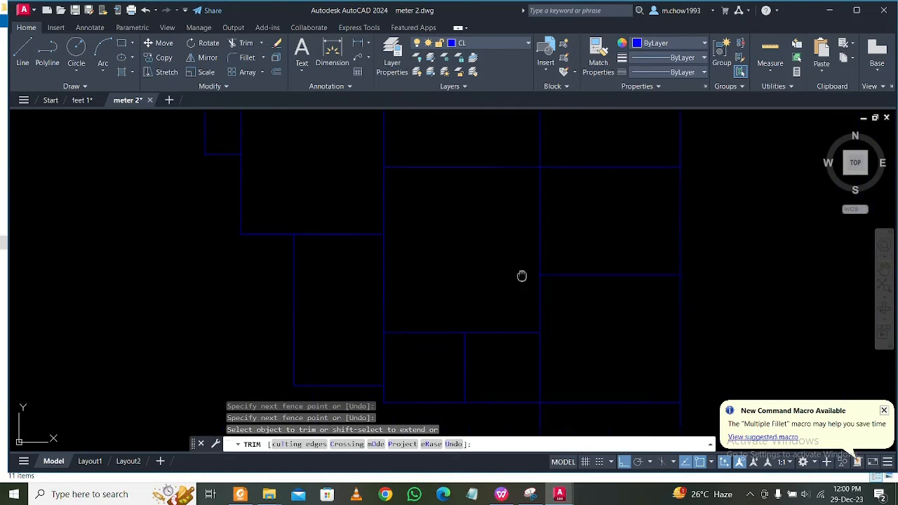
{"action": "scroll", "coordinate": [558, 246], "scroll_direction": "up", "scroll_amount": 3}
{"action": "middle_click_drag", "start_coordinate": [378, 371], "coordinate": [412, 256]}
{"action": "scroll", "coordinate": [399, 300], "scroll_direction": "up", "scroll_amount": 2}
{"action": "scroll", "coordinate": [401, 300], "scroll_direction": "down", "scroll_amount": 3}
{"action": "middle_click_drag", "start_coordinate": [401, 311], "coordinate": [397, 295]}
{"action": "scroll", "coordinate": [388, 336], "scroll_direction": "up", "scroll_amount": 2}
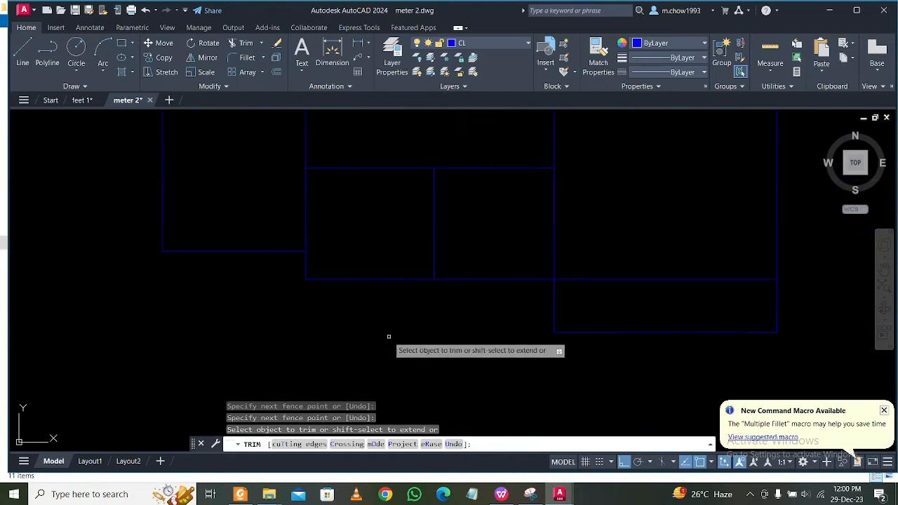
{"action": "scroll", "coordinate": [423, 349], "scroll_direction": "down", "scroll_amount": 4}
{"action": "scroll", "coordinate": [541, 363], "scroll_direction": "up", "scroll_amount": 5}
{"action": "scroll", "coordinate": [521, 288], "scroll_direction": "up", "scroll_amount": 4}
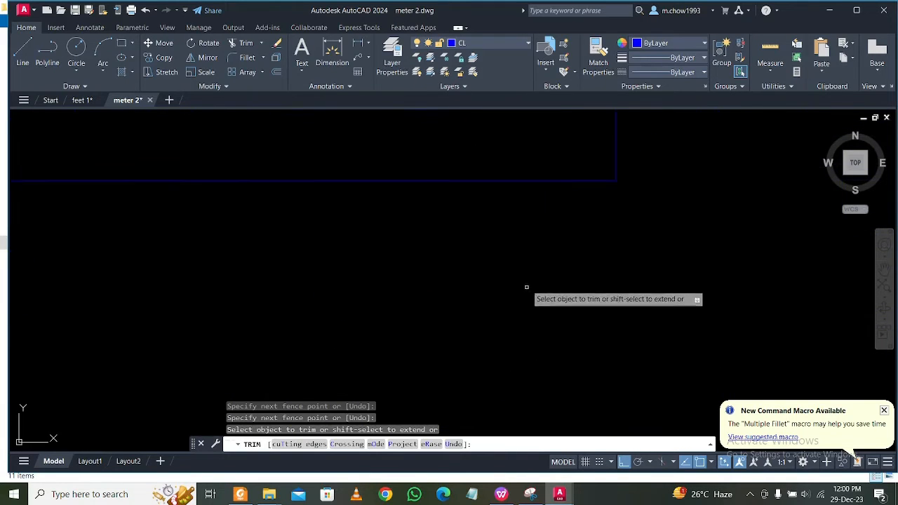
{"action": "scroll", "coordinate": [528, 293], "scroll_direction": "down", "scroll_amount": 3}
Examine the second plan's lower-right corner, checking where the bottom and right centre lines meet.
{"action": "middle_click_drag", "start_coordinate": [527, 294], "coordinate": [560, 322]}
{"action": "scroll", "coordinate": [588, 287], "scroll_direction": "up", "scroll_amount": 3}
{"action": "key", "text": "Escape"}
{"action": "left_click", "coordinate": [565, 276]}
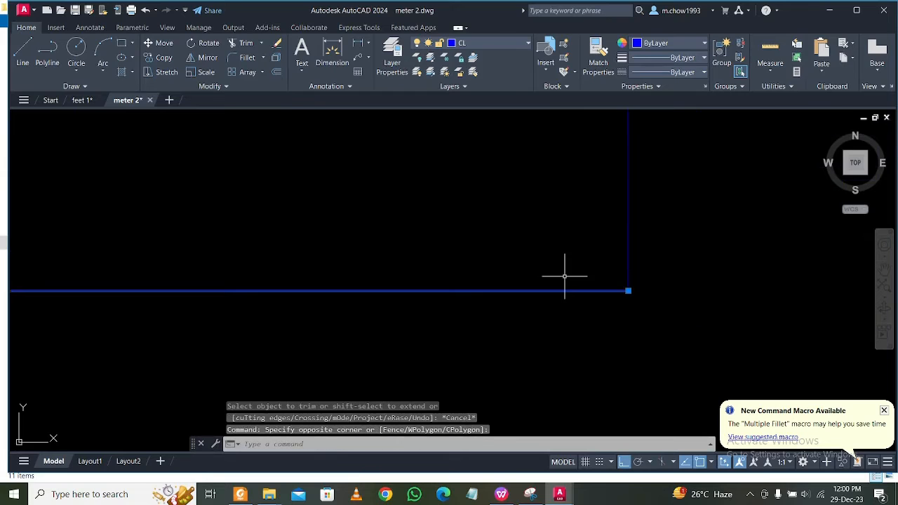
{"action": "key", "text": "Escape"}
{"action": "left_click", "coordinate": [562, 290]}
{"action": "key", "text": "Escape"}
{"action": "scroll", "coordinate": [643, 295], "scroll_direction": "up", "scroll_amount": 1}
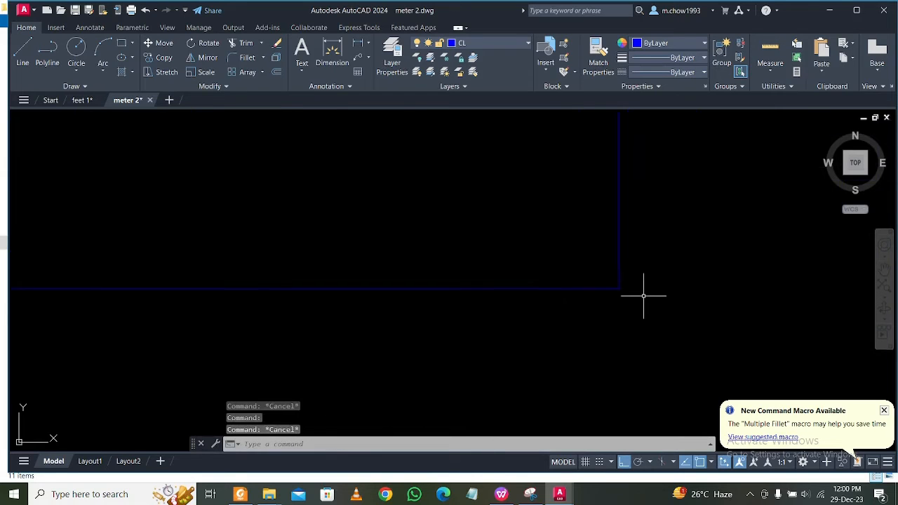
{"action": "scroll", "coordinate": [549, 293], "scroll_direction": "down", "scroll_amount": 6}
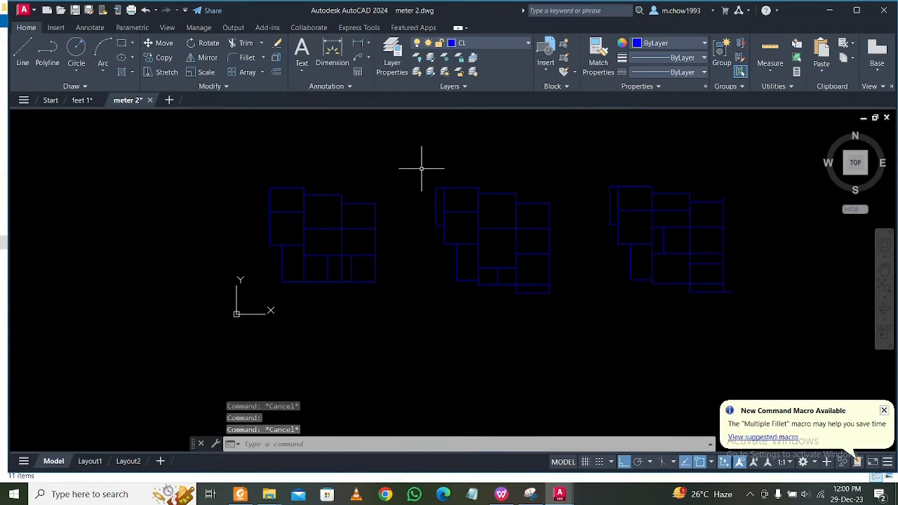
Join all of the second plan's centre lines into polylines.
{"action": "left_click", "coordinate": [401, 157]}
{"action": "left_click", "coordinate": [582, 324]}
{"action": "type", "text": "j"}
{"action": "key", "text": "Return"}
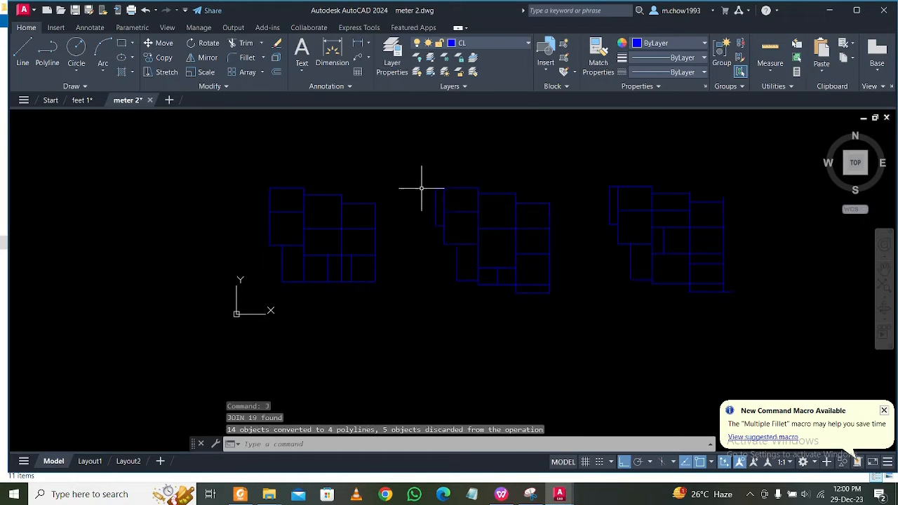
Select the whole second plan to check how its centre lines are joined, and clear the selection.
{"action": "scroll", "coordinate": [453, 195], "scroll_direction": "up", "scroll_amount": 3}
{"action": "scroll", "coordinate": [383, 164], "scroll_direction": "down", "scroll_amount": 3}
{"action": "left_click", "coordinate": [383, 164]}
{"action": "left_click", "coordinate": [558, 334]}
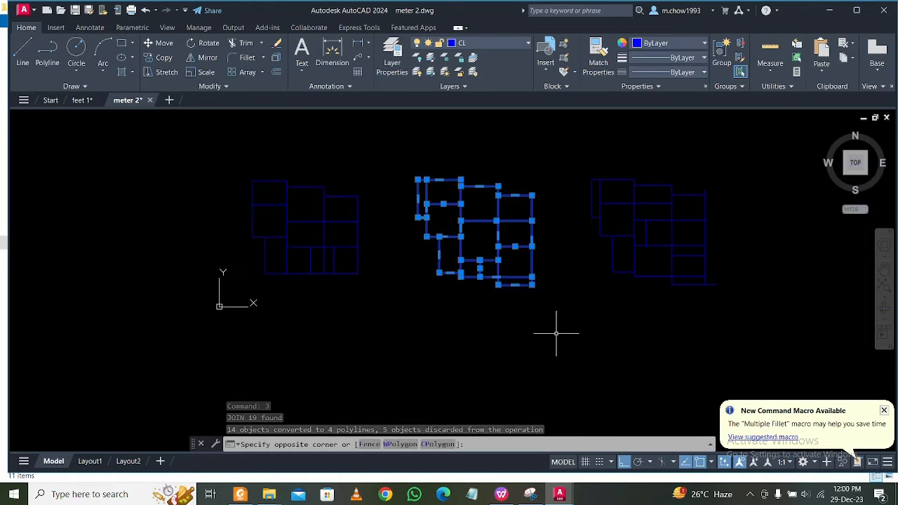
{"action": "scroll", "coordinate": [524, 303], "scroll_direction": "up", "scroll_amount": 4}
{"action": "scroll", "coordinate": [487, 280], "scroll_direction": "down", "scroll_amount": 4}
{"action": "scroll", "coordinate": [582, 291], "scroll_direction": "up", "scroll_amount": 1}
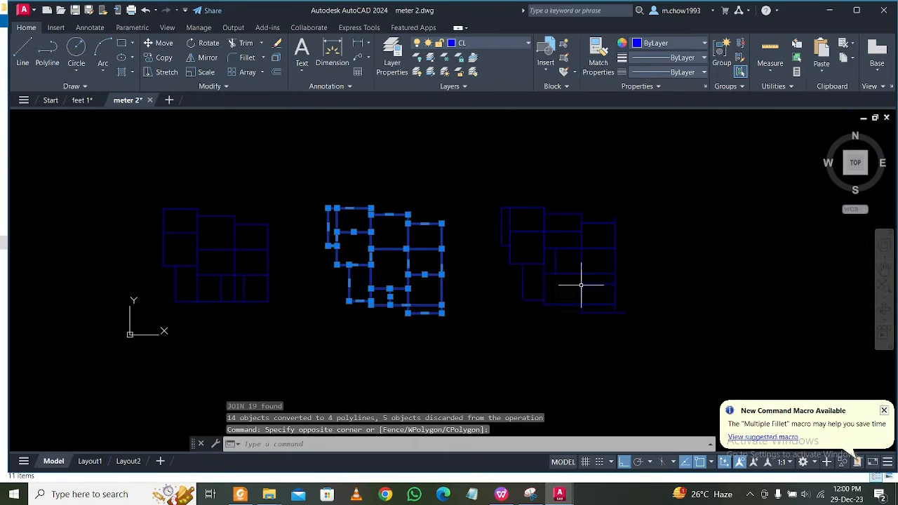
{"action": "key", "text": "Escape"}
Trim both overhanging ends of the third plan's bottommost horizontal centre line.
{"action": "scroll", "coordinate": [630, 328], "scroll_direction": "up", "scroll_amount": 2}
{"action": "scroll", "coordinate": [629, 328], "scroll_direction": "up", "scroll_amount": 2}
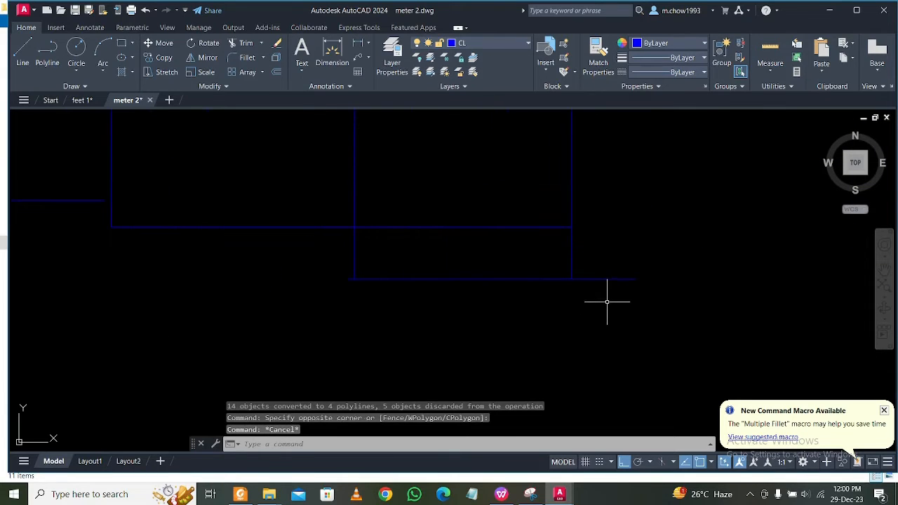
{"action": "type", "text": "tr"}
{"action": "key", "text": "space"}
{"action": "left_click", "coordinate": [605, 303]}
{"action": "left_click", "coordinate": [602, 247]}
{"action": "scroll", "coordinate": [304, 257], "scroll_direction": "up", "scroll_amount": 4}
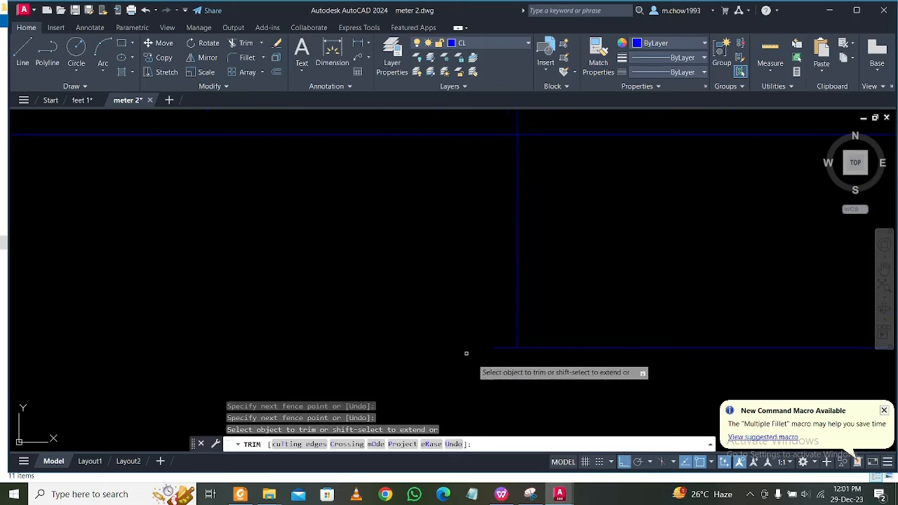
{"action": "left_click", "coordinate": [495, 368]}
{"action": "left_click", "coordinate": [501, 311]}
{"action": "scroll", "coordinate": [457, 345], "scroll_direction": "down", "scroll_amount": 5}
Extend the bottom centre line of the third plan's lower-left room to the vertical line on its right.
{"action": "middle_click_drag", "start_coordinate": [412, 331], "coordinate": [406, 368]}
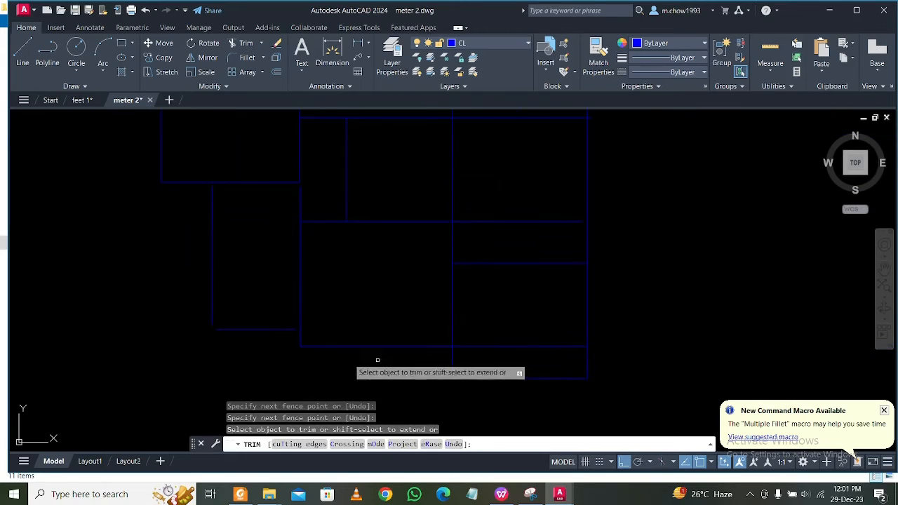
{"action": "scroll", "coordinate": [222, 350], "scroll_direction": "up", "scroll_amount": 3}
{"action": "key", "text": "Escape"}
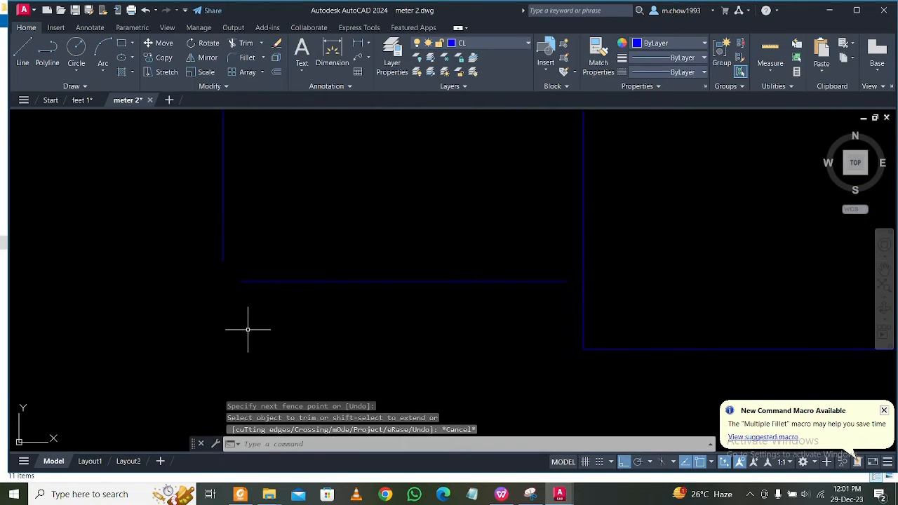
{"action": "left_click", "coordinate": [551, 315]}
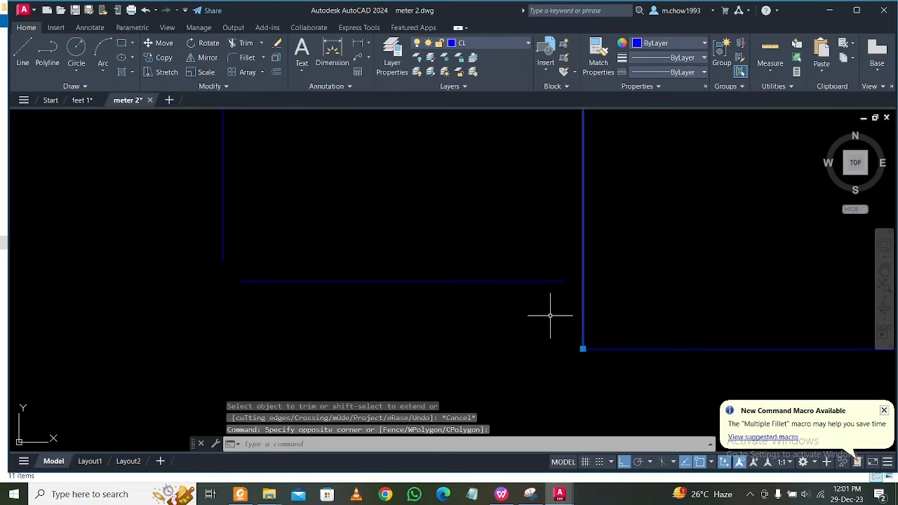
{"action": "type", "text": "ex"}
{"action": "key", "text": "Return"}
{"action": "left_click", "coordinate": [534, 321]}
{"action": "left_click", "coordinate": [484, 168]}
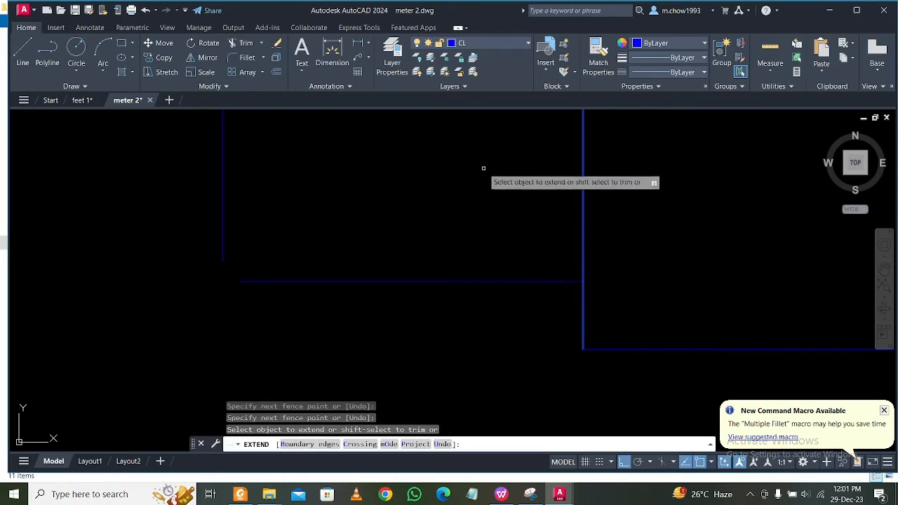
{"action": "key", "text": "Escape"}
Fillet the bottom and left centre lines of the third plan's lower-left room into a sharp corner with radius 0.
{"action": "type", "text": "f"}
{"action": "key", "text": "Return"}
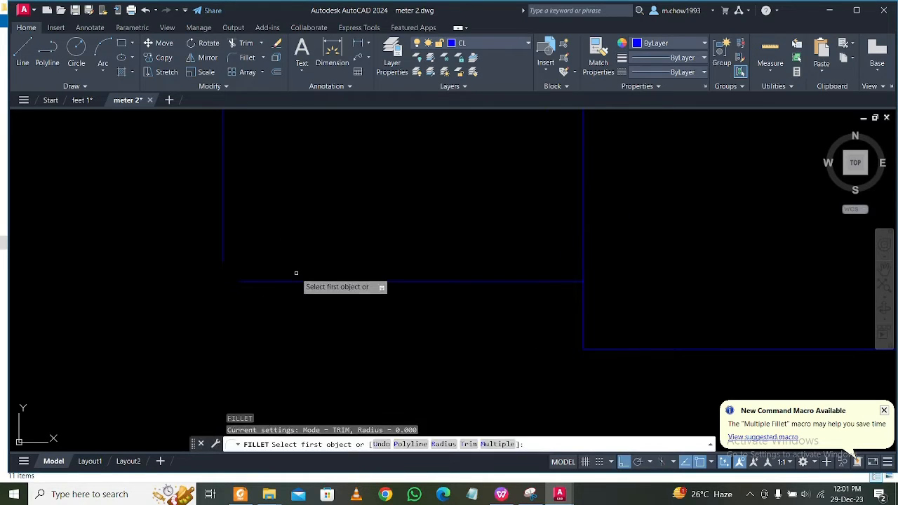
{"action": "left_click", "coordinate": [291, 280]}
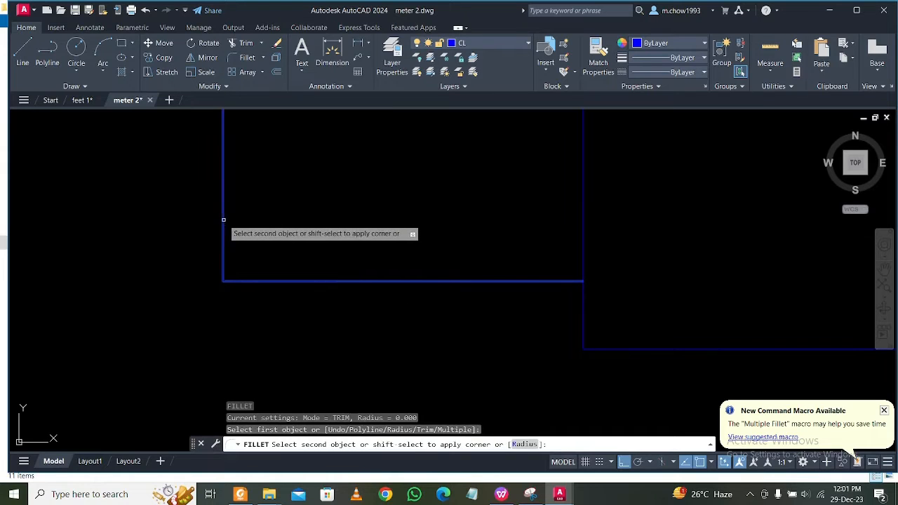
{"action": "key", "text": "Escape"}
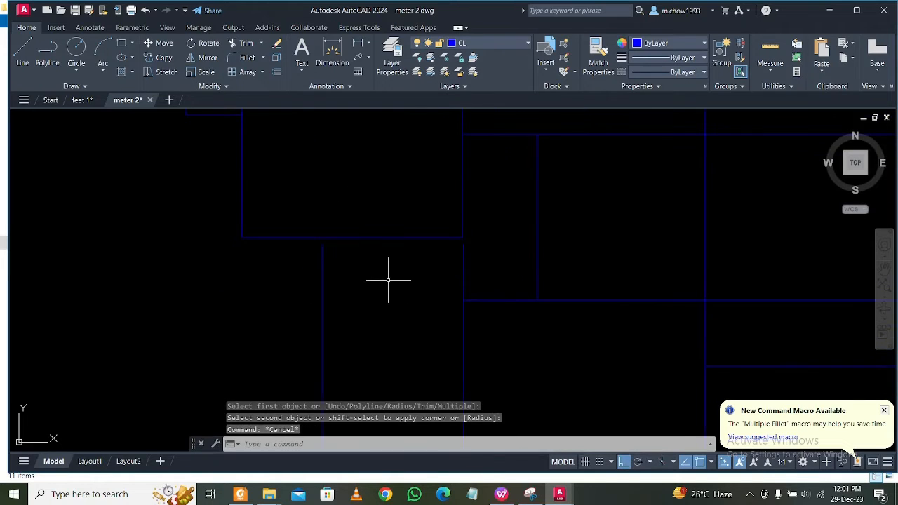
Extend the lower-left room's left vertical centre line up to the bottom line of the room above.
{"action": "scroll", "coordinate": [298, 230], "scroll_direction": "up", "scroll_amount": 2}
{"action": "left_click", "coordinate": [338, 223]}
{"action": "left_click", "coordinate": [320, 172]}
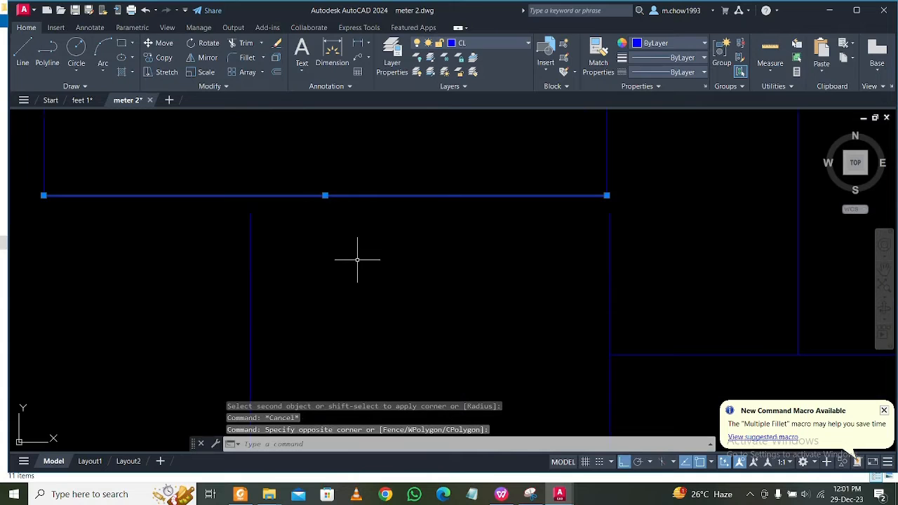
{"action": "key", "text": "Return"}
{"action": "left_click_drag", "start_coordinate": [357, 260], "coordinate": [163, 297]}
{"action": "scroll", "coordinate": [336, 270], "scroll_direction": "down", "scroll_amount": 2}
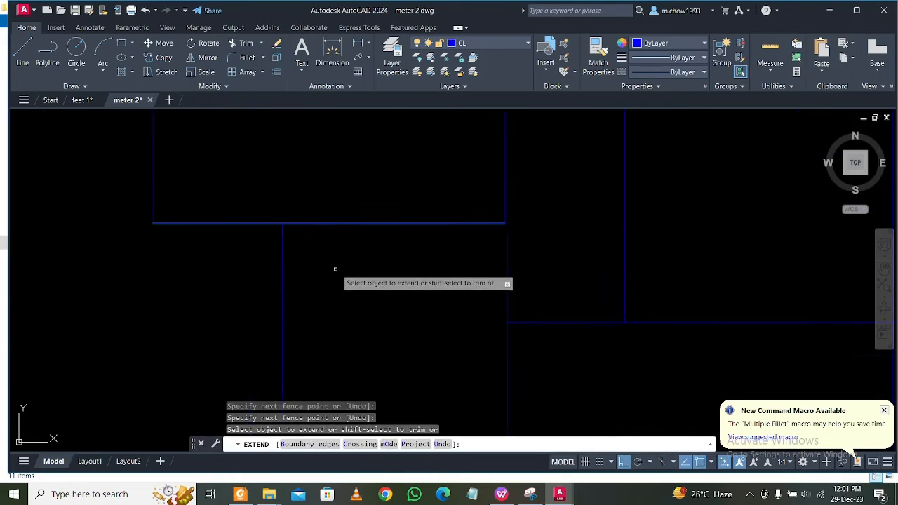
{"action": "key", "text": "Escape"}
Move the lower-left room's right vertical centre line sideways to align with the right vertical line of the room above.
{"action": "scroll", "coordinate": [518, 270], "scroll_direction": "down", "scroll_amount": 2}
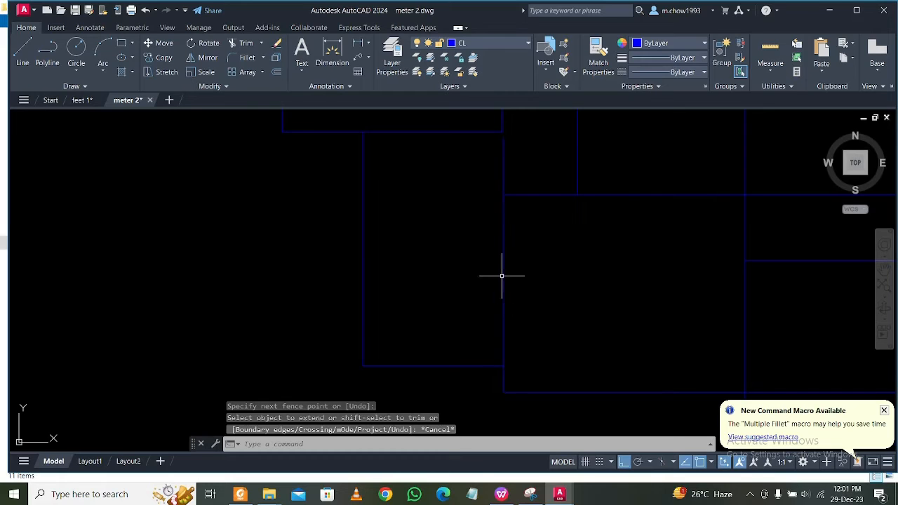
{"action": "scroll", "coordinate": [512, 152], "scroll_direction": "up", "scroll_amount": 2}
{"action": "left_click", "coordinate": [514, 153]}
{"action": "left_click", "coordinate": [484, 150]}
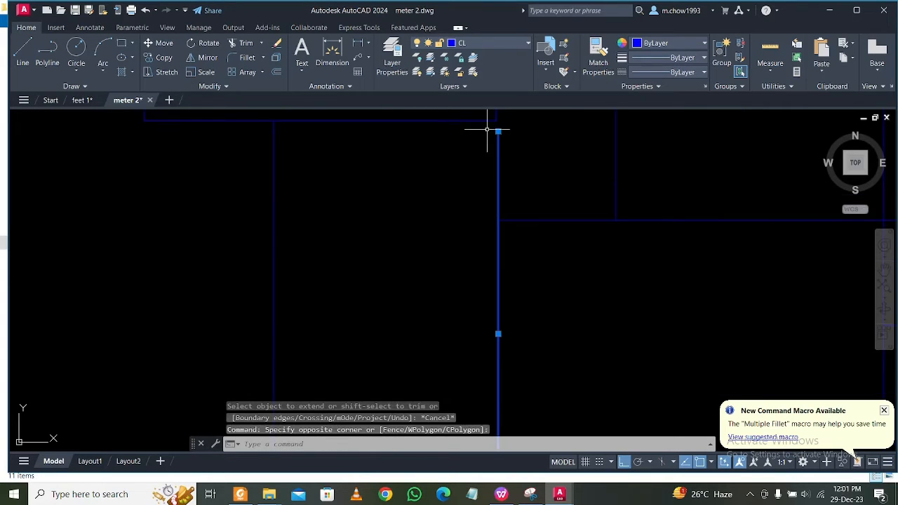
{"action": "scroll", "coordinate": [491, 136], "scroll_direction": "down", "scroll_amount": 2}
{"action": "middle_click_drag", "start_coordinate": [487, 162], "coordinate": [507, 265]}
{"action": "scroll", "coordinate": [512, 222], "scroll_direction": "up", "scroll_amount": 4}
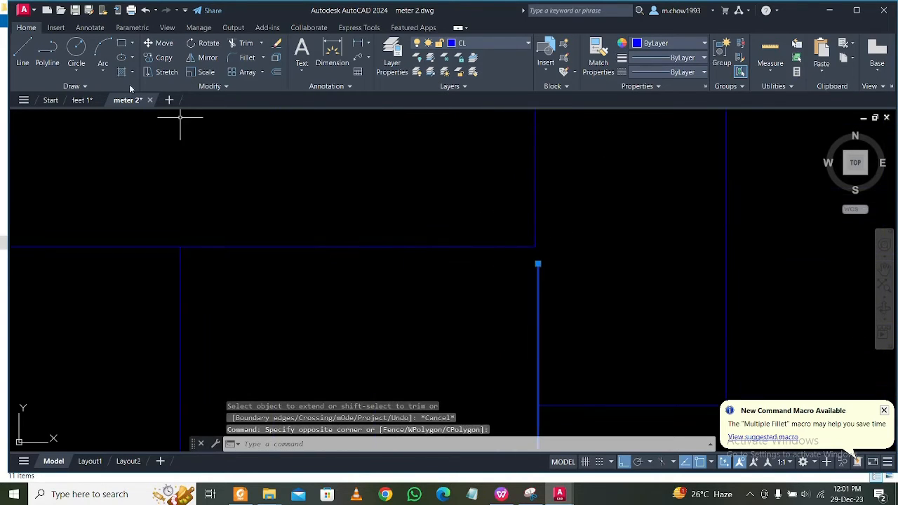
{"action": "left_click", "coordinate": [161, 43]}
{"action": "scroll", "coordinate": [519, 232], "scroll_direction": "up", "scroll_amount": 3}
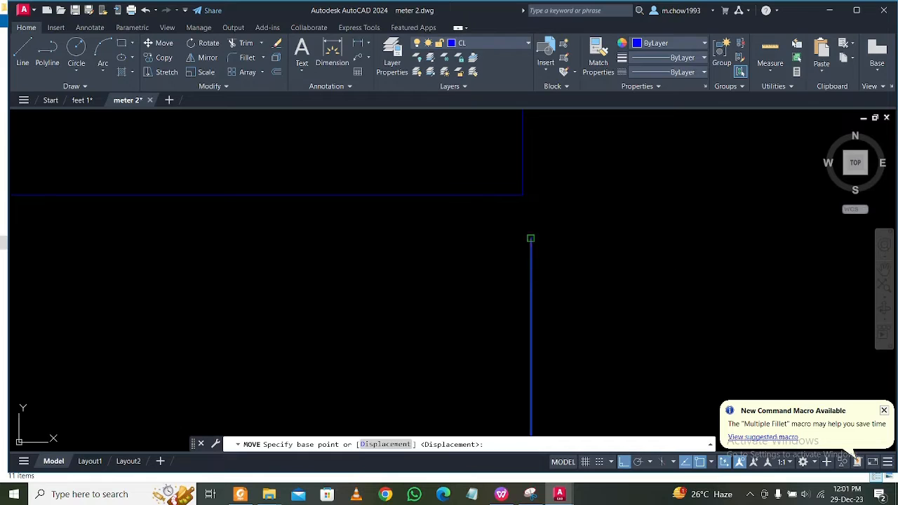
{"action": "left_click", "coordinate": [531, 239]}
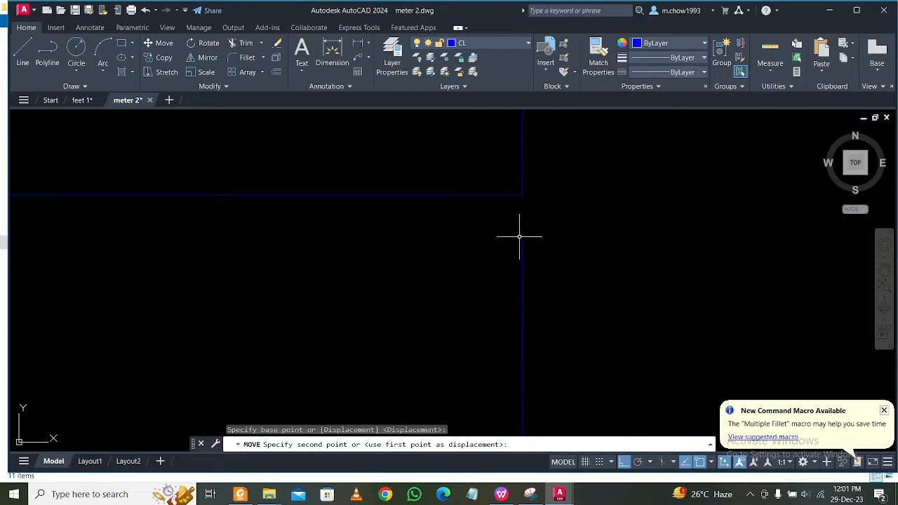
{"action": "left_click", "coordinate": [504, 209]}
{"action": "scroll", "coordinate": [497, 374], "scroll_direction": "up", "scroll_amount": 5}
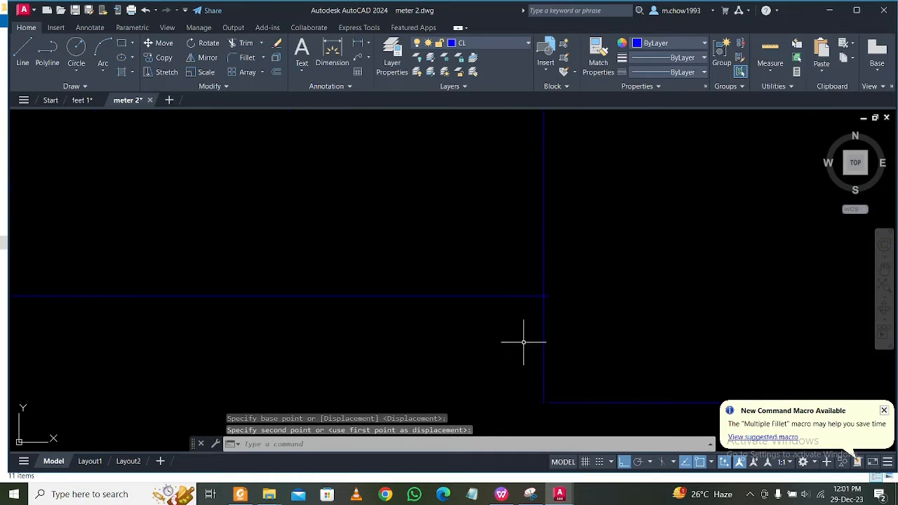
{"action": "key", "text": "Escape"}
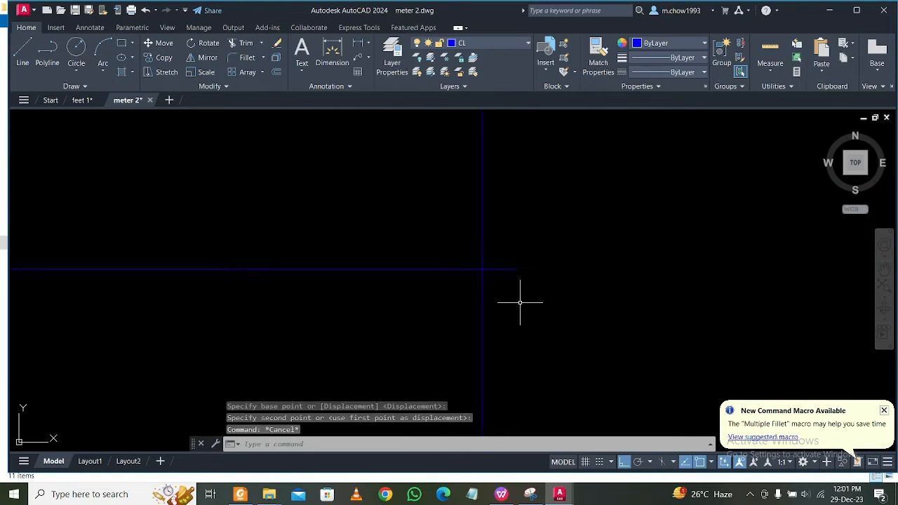
Trim the horizontal centre line's overhang past the right vertical line of the third plan's lower-left room.
{"action": "type", "text": "tr"}
{"action": "key", "text": "Return"}
{"action": "left_click_drag", "start_coordinate": [514, 302], "coordinate": [505, 235]}
{"action": "scroll", "coordinate": [544, 260], "scroll_direction": "down", "scroll_amount": 5}
{"action": "middle_click_drag", "start_coordinate": [576, 398], "coordinate": [488, 233]}
{"action": "left_click_drag", "start_coordinate": [482, 229], "coordinate": [485, 362], "text": "shift"}
{"action": "scroll", "coordinate": [481, 361], "scroll_direction": "down", "scroll_amount": 5}
{"action": "mouse_move", "coordinate": [487, 291]}
{"action": "middle_mouse_down"}
{"action": "mouse_move", "coordinate": [526, 357]}
{"action": "mouse_move", "coordinate": [530, 418]}
{"action": "middle_mouse_up"}
{"action": "scroll", "coordinate": [522, 310], "scroll_direction": "down", "scroll_amount": 2}
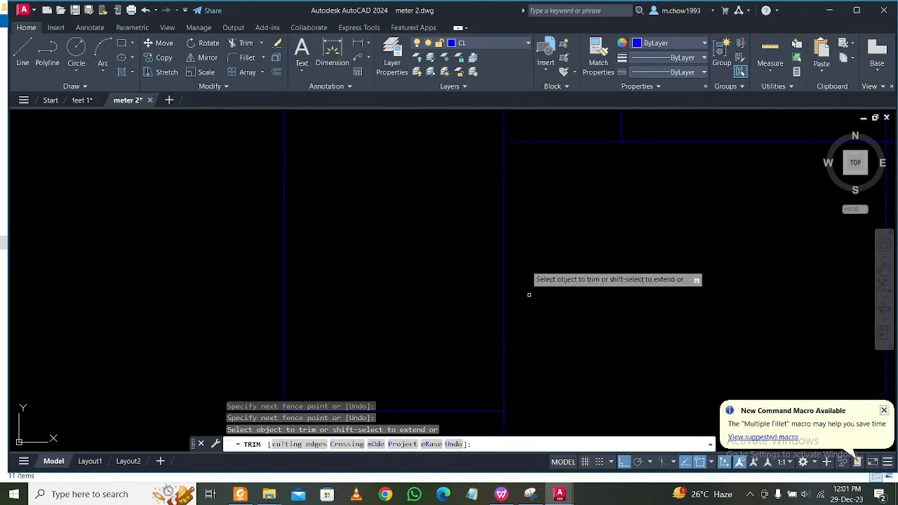
Extend the adjoining horizontal centre line to the vertical line beside the lower-left room and close the gap in that vertical line.
{"action": "middle_click_drag", "start_coordinate": [530, 299], "coordinate": [543, 395]}
{"action": "scroll", "coordinate": [534, 255], "scroll_direction": "up", "scroll_amount": 2}
{"action": "left_click", "coordinate": [563, 336]}
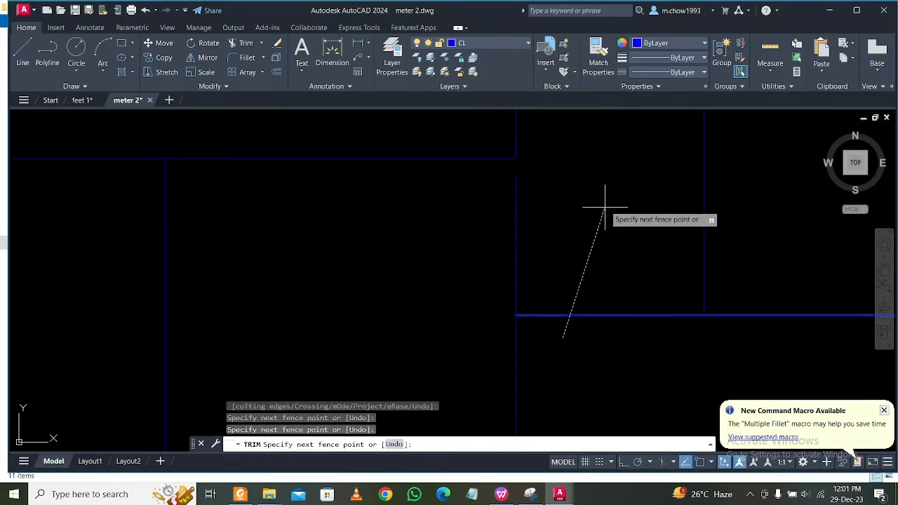
{"action": "left_click", "coordinate": [605, 207]}
{"action": "middle_click_drag", "start_coordinate": [552, 222], "coordinate": [563, 314]}
{"action": "left_click", "coordinate": [573, 255]}
{"action": "left_click", "coordinate": [429, 343]}
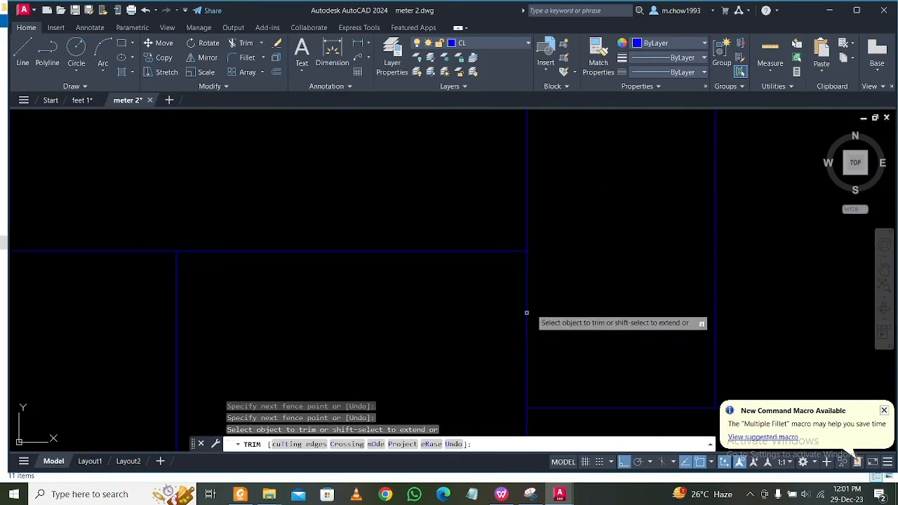
Join the two collinear vertical centre line segments beside the third plan's lower-left room into one line.
{"action": "key", "text": "Escape"}
{"action": "left_click", "coordinate": [556, 297]}
{"action": "left_click", "coordinate": [508, 296]}
{"action": "left_click", "coordinate": [534, 229]}
{"action": "left_click", "coordinate": [499, 196]}
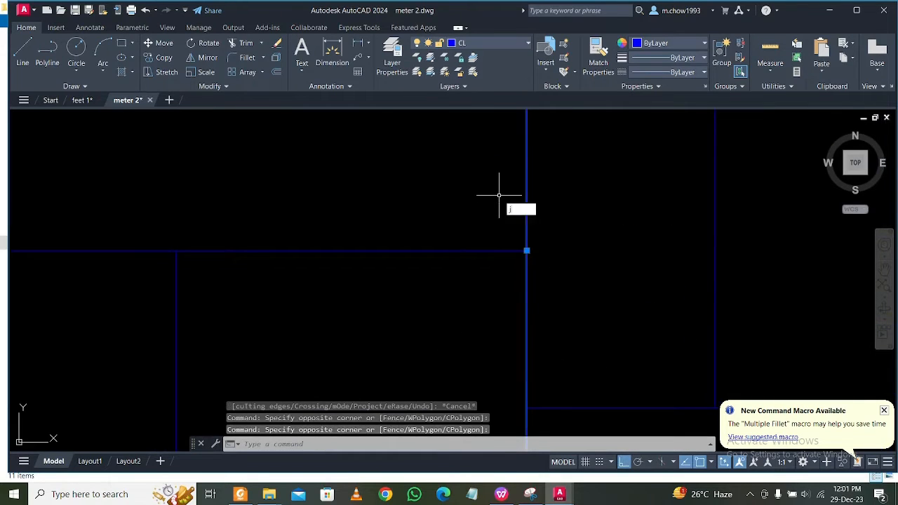
{"action": "type", "text": "j"}
{"action": "key", "text": "Return"}
Extend the horizontal centre line between the third plan's two upper-left rooms to the vertical line on its left.
{"action": "scroll", "coordinate": [522, 295], "scroll_direction": "down", "scroll_amount": 3}
{"action": "scroll", "coordinate": [411, 151], "scroll_direction": "up", "scroll_amount": 3}
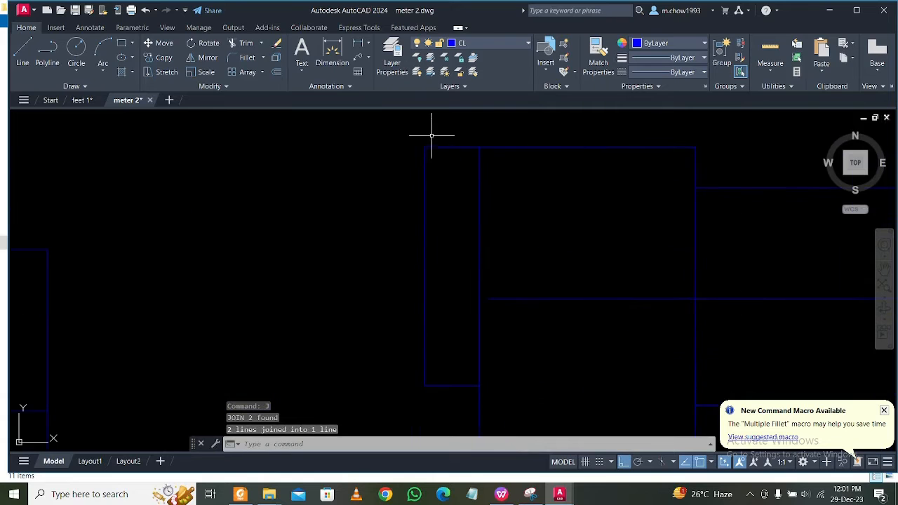
{"action": "middle_click_drag", "start_coordinate": [441, 370], "coordinate": [431, 201]}
{"action": "scroll", "coordinate": [423, 320], "scroll_direction": "up", "scroll_amount": 1}
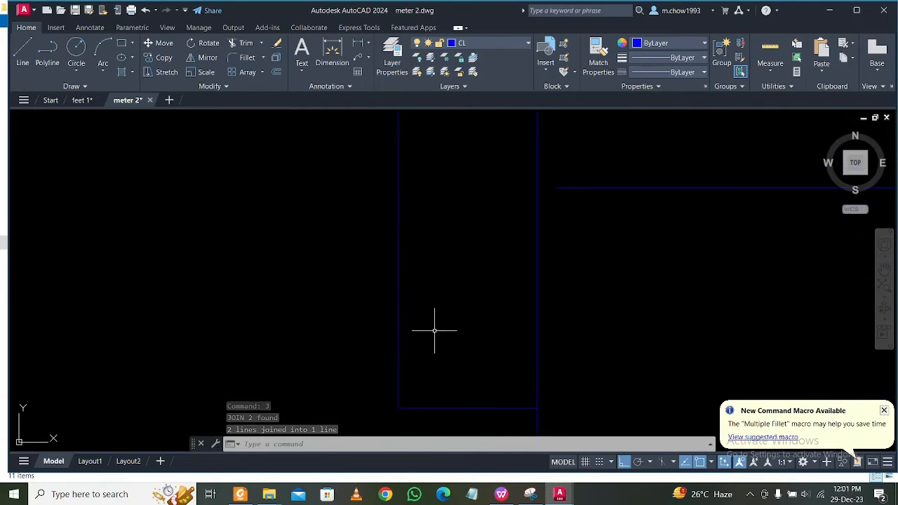
{"action": "scroll", "coordinate": [516, 289], "scroll_direction": "down", "scroll_amount": 1}
{"action": "type", "text": "tr"}
{"action": "key", "text": "Return"}
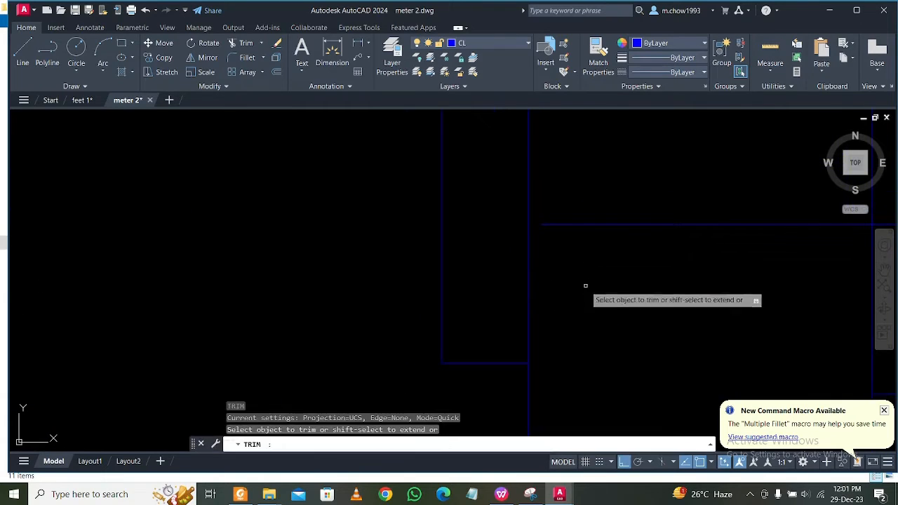
{"action": "left_click", "coordinate": [597, 284]}
{"action": "left_click", "coordinate": [638, 155]}
{"action": "key", "text": "Return"}
{"action": "scroll", "coordinate": [555, 320], "scroll_direction": "down", "scroll_amount": 3}
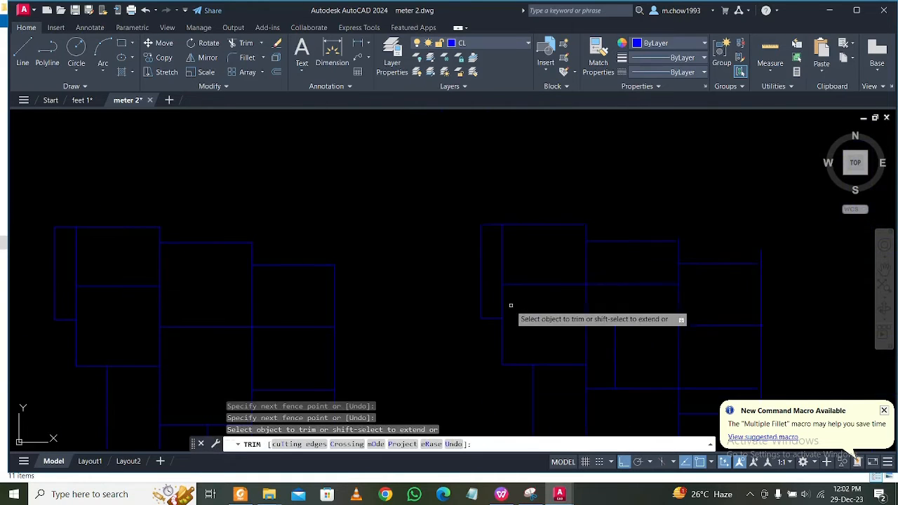
Extend the upper middle room's top centre line to its right vertical line and trim the vertical overhang at that corner.
{"action": "scroll", "coordinate": [727, 245], "scroll_direction": "up", "scroll_amount": 5}
{"action": "scroll", "coordinate": [466, 274], "scroll_direction": "up", "scroll_amount": 2}
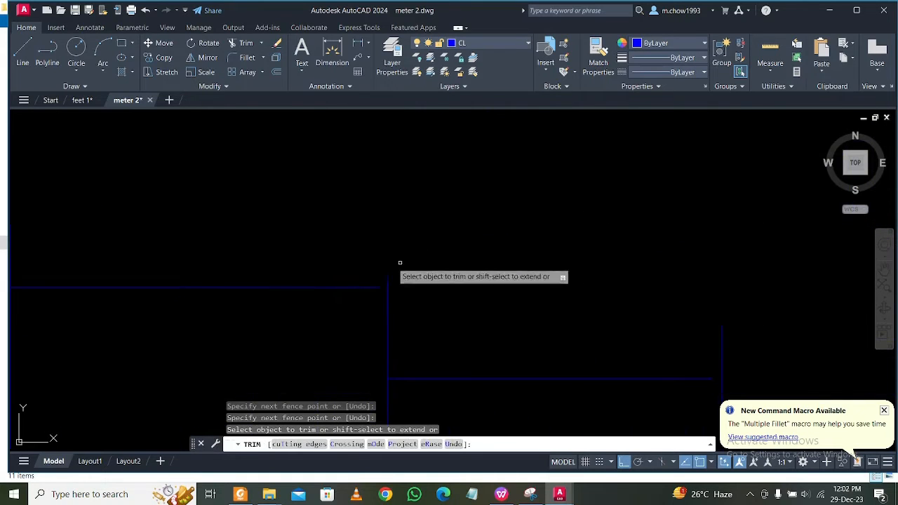
{"action": "left_click", "coordinate": [322, 259]}
{"action": "left_click", "coordinate": [344, 329]}
{"action": "scroll", "coordinate": [370, 283], "scroll_direction": "up", "scroll_amount": 4}
{"action": "left_click", "coordinate": [370, 282]}
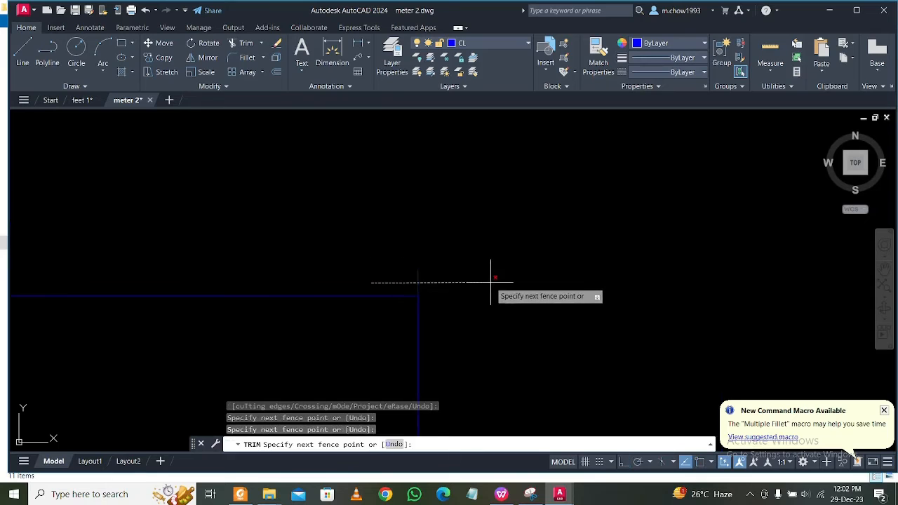
{"action": "left_click", "coordinate": [490, 281]}
Extend the third plan's upper-right room's top centre line to the outer vertical line and trim the overhang at the corner.
{"action": "scroll", "coordinate": [336, 223], "scroll_direction": "down", "scroll_amount": 6}
{"action": "scroll", "coordinate": [556, 272], "scroll_direction": "up", "scroll_amount": 2}
{"action": "left_click", "coordinate": [530, 266], "text": "shift"}
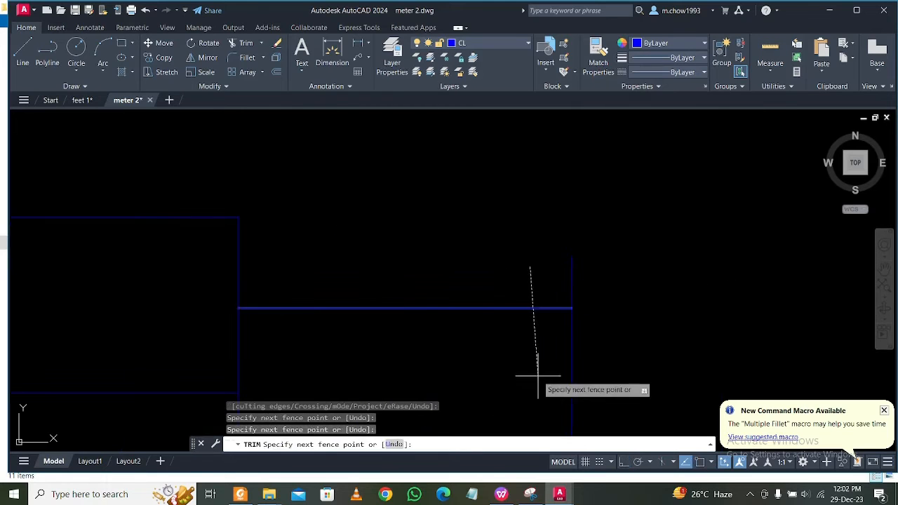
{"action": "left_click", "coordinate": [538, 374], "text": "shift"}
{"action": "left_click", "coordinate": [512, 260]}
{"action": "left_click", "coordinate": [758, 291]}
{"action": "scroll", "coordinate": [562, 267], "scroll_direction": "down", "scroll_amount": 4}
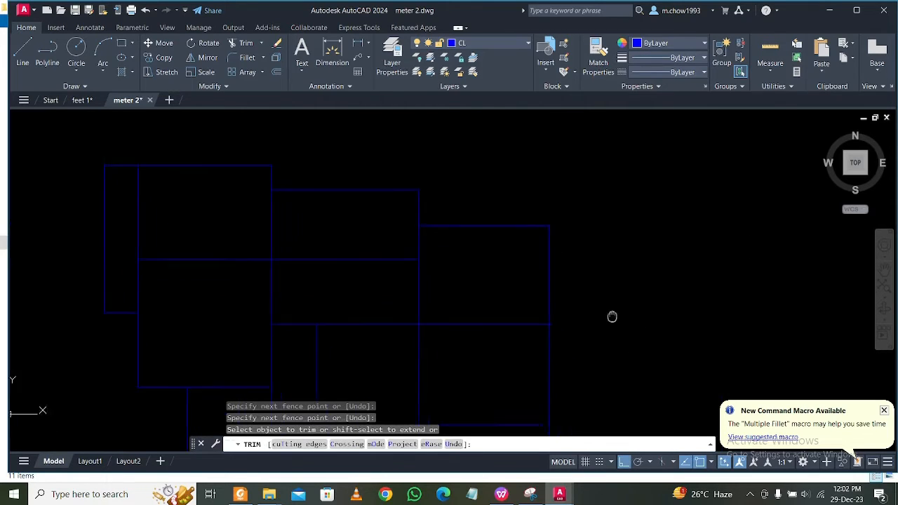
Extend the long horizontal centre line below the right-hand middle room to the third plan's outer right vertical line.
{"action": "scroll", "coordinate": [551, 253], "scroll_direction": "up", "scroll_amount": 3}
{"action": "scroll", "coordinate": [459, 201], "scroll_direction": "up", "scroll_amount": 2}
{"action": "left_click", "coordinate": [457, 204]}
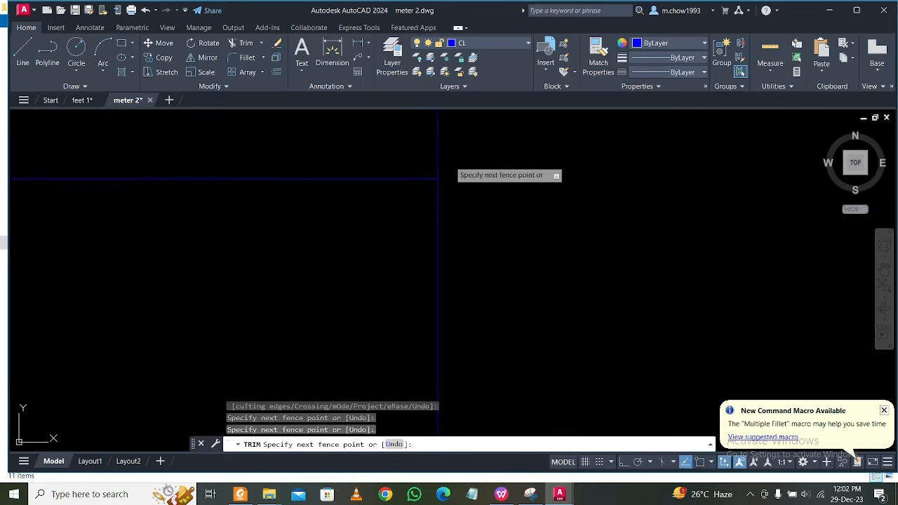
{"action": "left_click", "coordinate": [450, 162]}
{"action": "scroll", "coordinate": [468, 164], "scroll_direction": "down", "scroll_amount": 4}
{"action": "middle_click_drag", "start_coordinate": [453, 288], "coordinate": [463, 209]}
{"action": "left_click", "coordinate": [423, 204]}
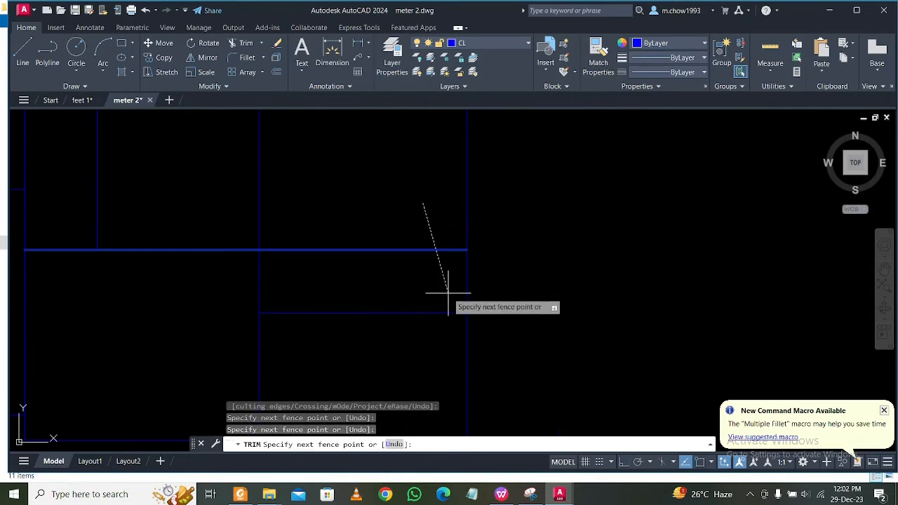
{"action": "left_click", "coordinate": [448, 293]}
Extend or trim the remaining centre lines at the junctions in the lower part of the third plan.
{"action": "middle_click_drag", "start_coordinate": [435, 294], "coordinate": [483, 211]}
{"action": "middle_click_drag", "start_coordinate": [551, 323], "coordinate": [568, 293]}
{"action": "middle_click_drag", "start_coordinate": [529, 380], "coordinate": [596, 387]}
{"action": "scroll", "coordinate": [598, 386], "scroll_direction": "down", "scroll_amount": 4}
{"action": "middle_click_drag", "start_coordinate": [508, 326], "coordinate": [604, 383]}
{"action": "middle_click_drag", "start_coordinate": [426, 315], "coordinate": [514, 302]}
{"action": "middle_click_drag", "start_coordinate": [343, 323], "coordinate": [527, 349]}
{"action": "scroll", "coordinate": [628, 278], "scroll_direction": "down", "scroll_amount": 2}
{"action": "middle_click_drag", "start_coordinate": [629, 277], "coordinate": [557, 389]}
{"action": "middle_click_drag", "start_coordinate": [526, 311], "coordinate": [531, 363]}
{"action": "scroll", "coordinate": [431, 319], "scroll_direction": "up", "scroll_amount": 4}
{"action": "scroll", "coordinate": [442, 335], "scroll_direction": "down", "scroll_amount": 4}
{"action": "middle_click_drag", "start_coordinate": [472, 275], "coordinate": [394, 319]}
{"action": "middle_click_drag", "start_coordinate": [516, 287], "coordinate": [511, 291]}
{"action": "scroll", "coordinate": [529, 249], "scroll_direction": "up", "scroll_amount": 4}
{"action": "scroll", "coordinate": [517, 273], "scroll_direction": "down", "scroll_amount": 4}
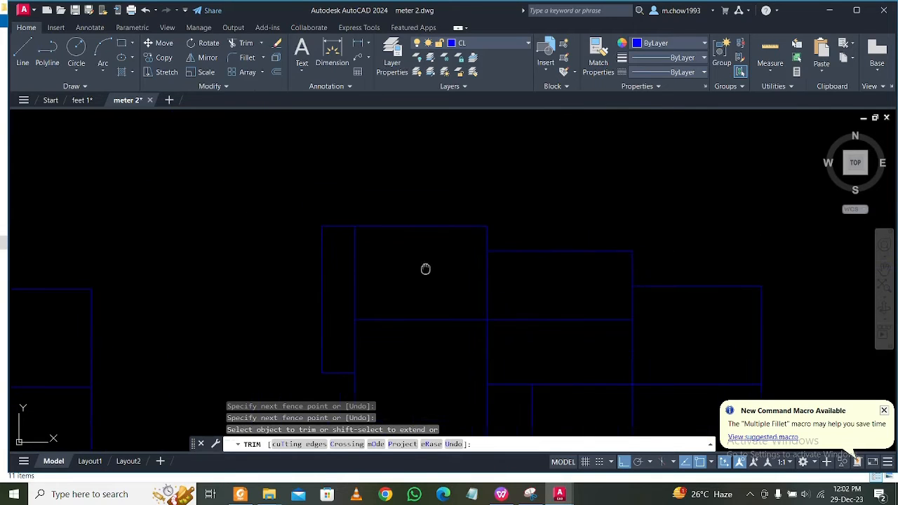
Join all centre lines of the third plan.
{"action": "key", "text": "Escape"}
{"action": "scroll", "coordinate": [421, 217], "scroll_direction": "down", "scroll_amount": 4}
{"action": "left_click", "coordinate": [361, 166]}
{"action": "left_click", "coordinate": [560, 352]}
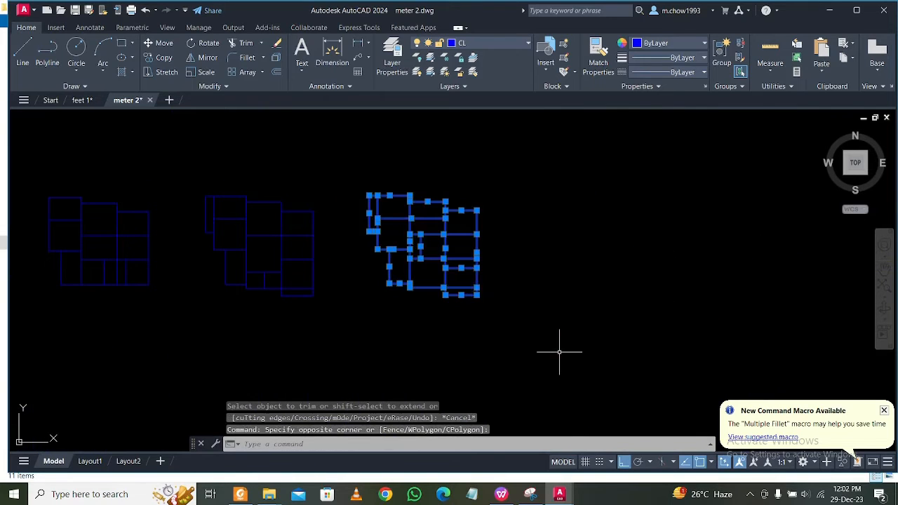
{"action": "type", "text": "j"}
{"action": "key", "text": "Return"}
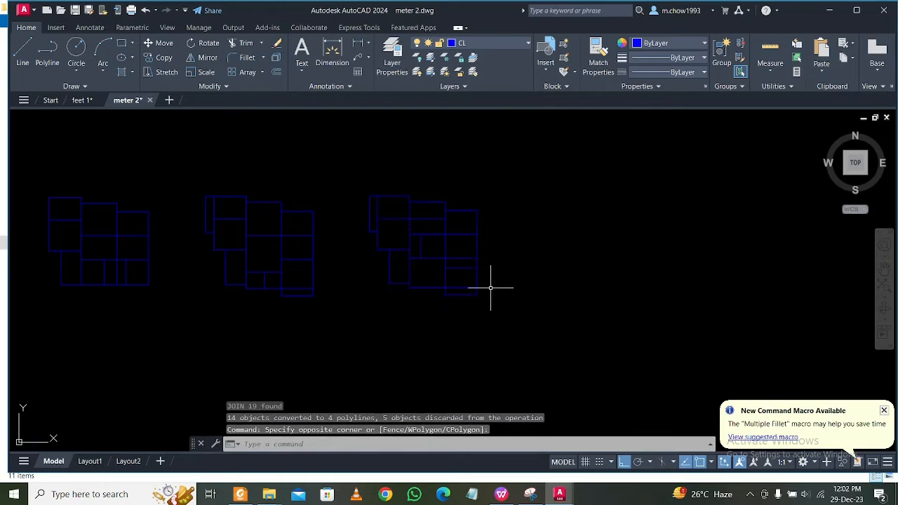
Select parts of the third plan to examine which centre lines were joined into polylines.
{"action": "left_click", "coordinate": [473, 267]}
{"action": "left_click", "coordinate": [437, 271]}
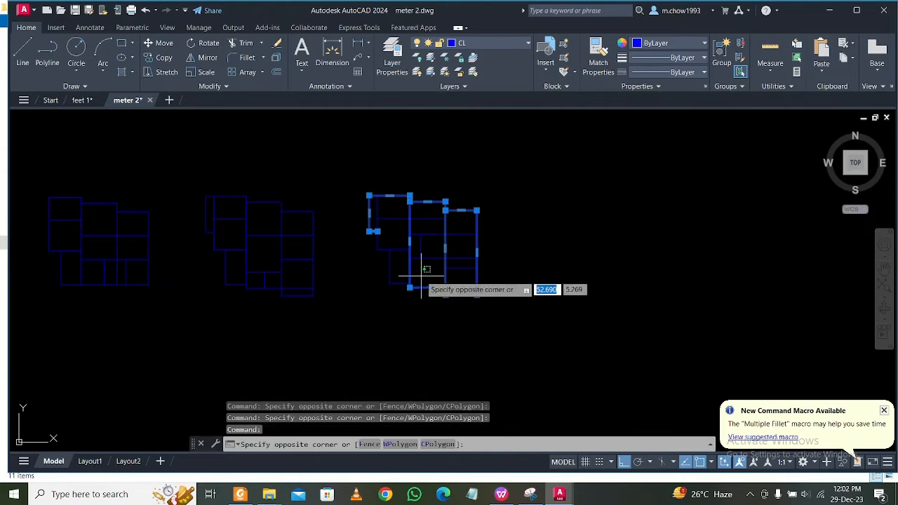
{"action": "key", "text": "Escape"}
{"action": "middle_click_drag", "start_coordinate": [395, 267], "coordinate": [465, 323]}
{"action": "key", "text": "Escape"}
{"action": "scroll", "coordinate": [464, 334], "scroll_direction": "up", "scroll_amount": 4}
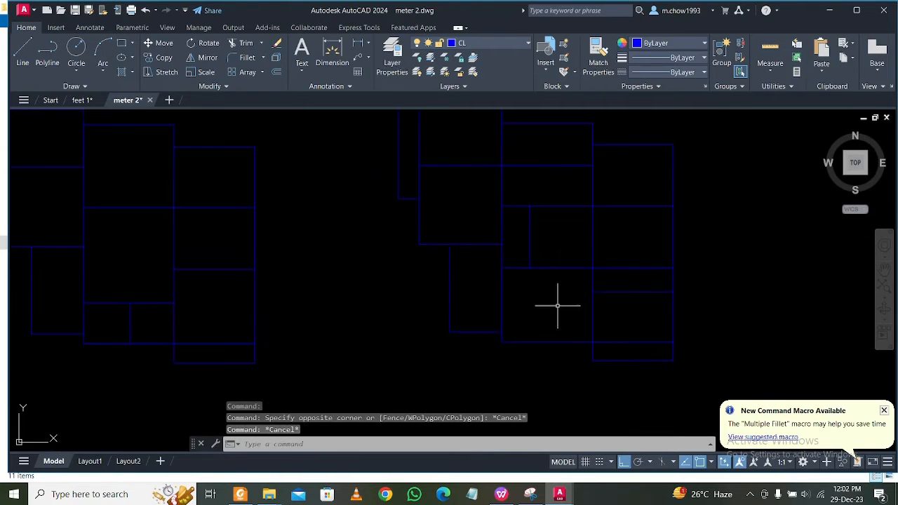
{"action": "left_click", "coordinate": [568, 295]}
{"action": "left_click", "coordinate": [565, 259]}
{"action": "key", "text": "Escape"}
{"action": "left_click", "coordinate": [560, 249]}
{"action": "left_click", "coordinate": [545, 243]}
{"action": "scroll", "coordinate": [541, 240], "scroll_direction": "down", "scroll_amount": 4}
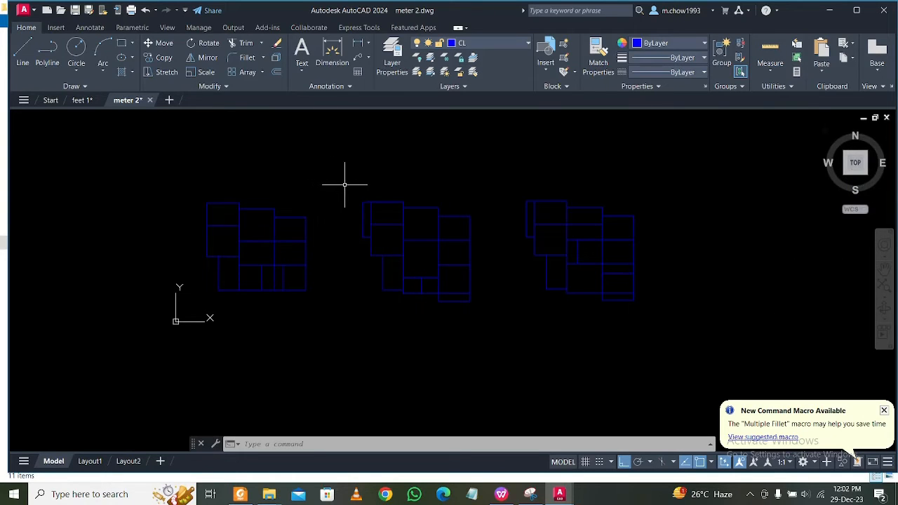
Switch to the southwest isometric view and turn on the Col layer.
{"action": "left_click", "coordinate": [846, 177]}
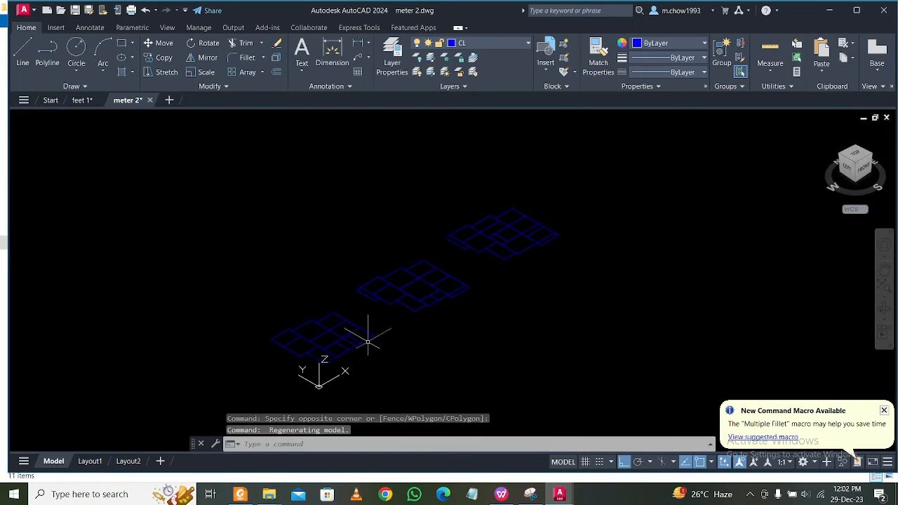
{"action": "scroll", "coordinate": [368, 342], "scroll_direction": "up", "scroll_amount": 5}
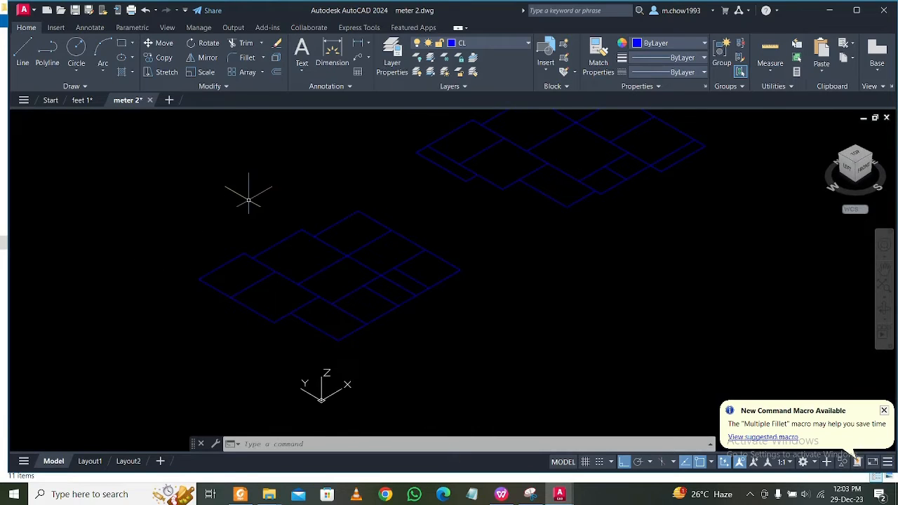
{"action": "middle_click_drag", "start_coordinate": [270, 202], "coordinate": [273, 240]}
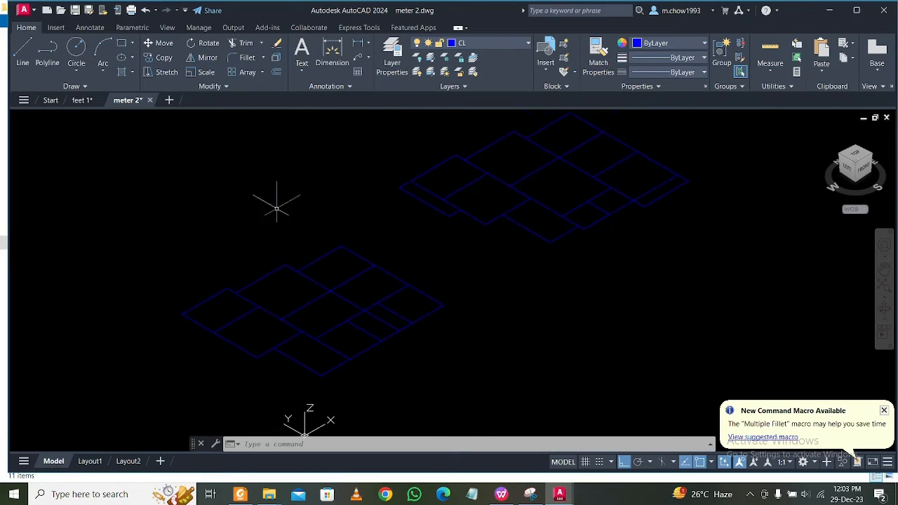
{"action": "left_click", "coordinate": [505, 45]}
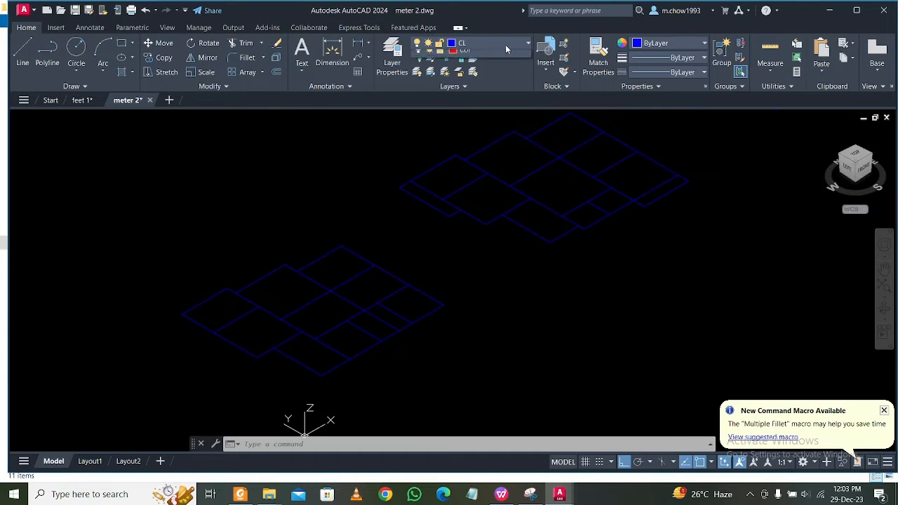
{"action": "left_click", "coordinate": [420, 85]}
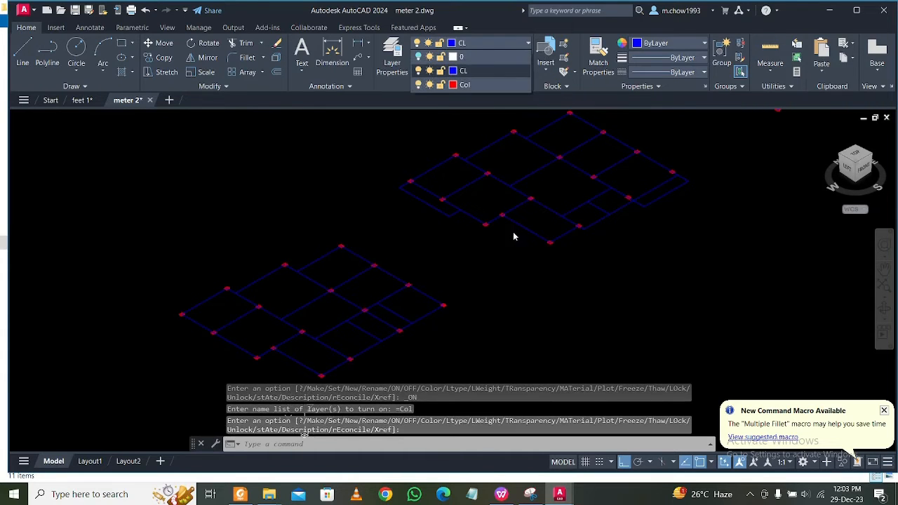
{"action": "scroll", "coordinate": [373, 291], "scroll_direction": "up", "scroll_amount": 2}
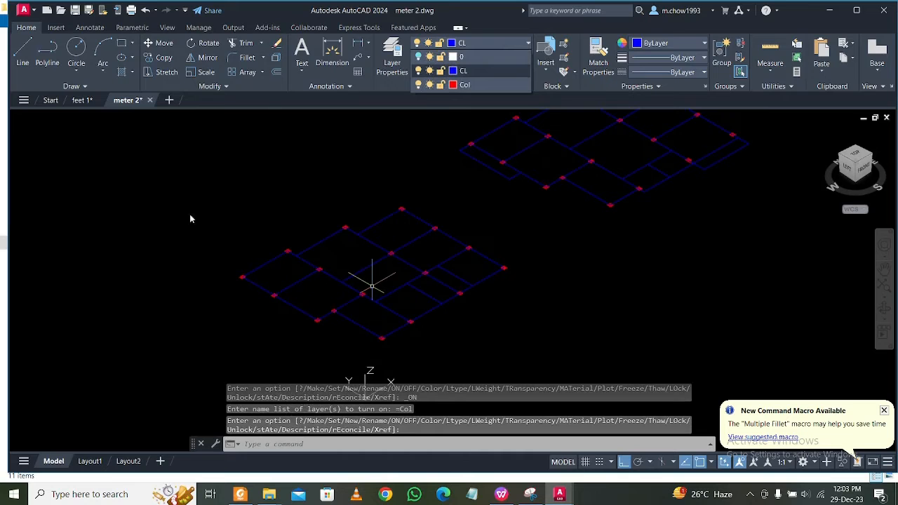
{"action": "scroll", "coordinate": [214, 288], "scroll_direction": "up", "scroll_amount": 2}
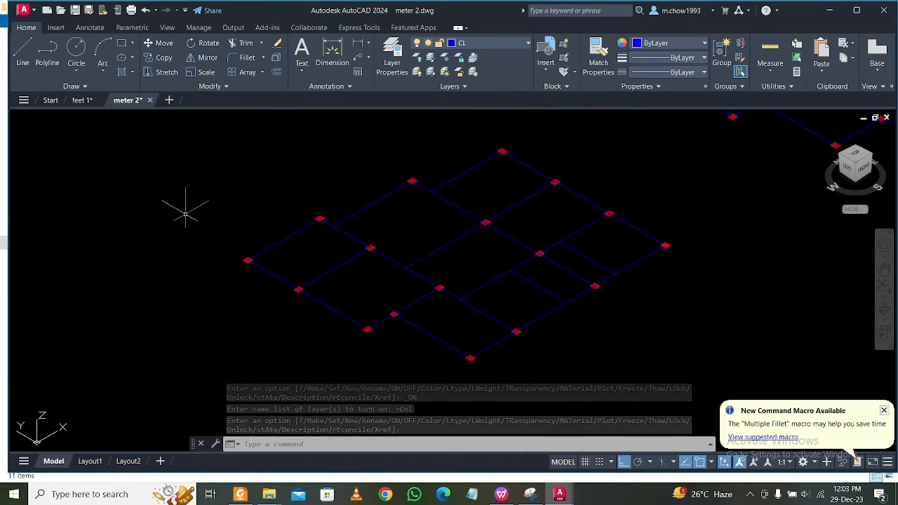
Draw a 2.4 long line straight down along Z from the centre of the first plan's leftmost corner column.
{"action": "left_click", "coordinate": [22, 50]}
{"action": "scroll", "coordinate": [270, 247], "scroll_direction": "up", "scroll_amount": 4}
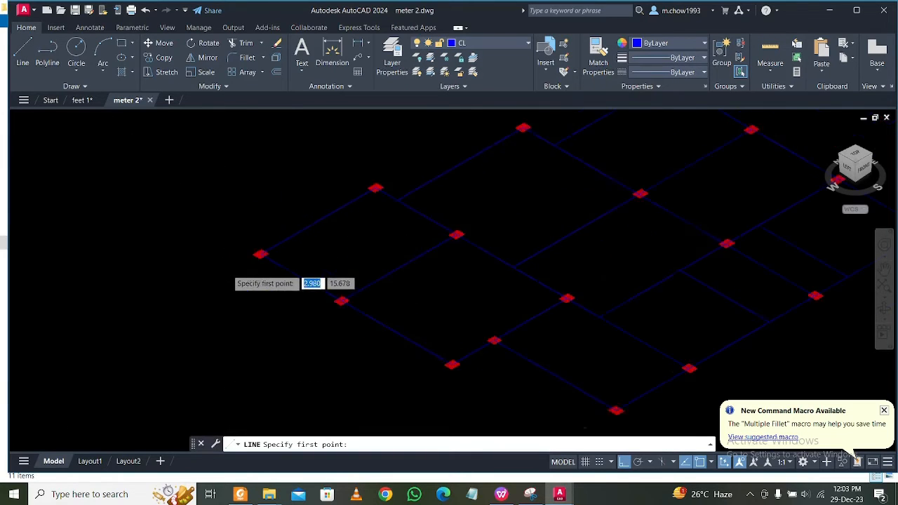
{"action": "left_click", "coordinate": [280, 244]}
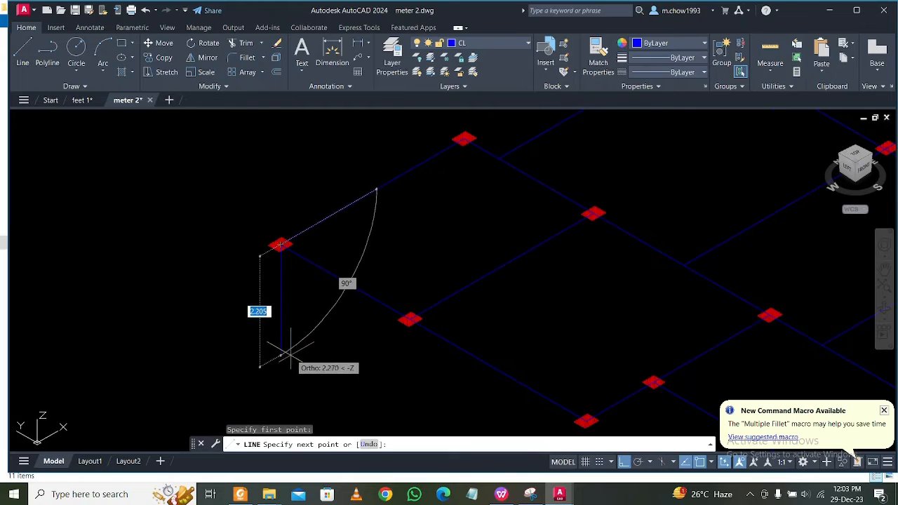
{"action": "scroll", "coordinate": [285, 350], "scroll_direction": "down", "scroll_amount": 2}
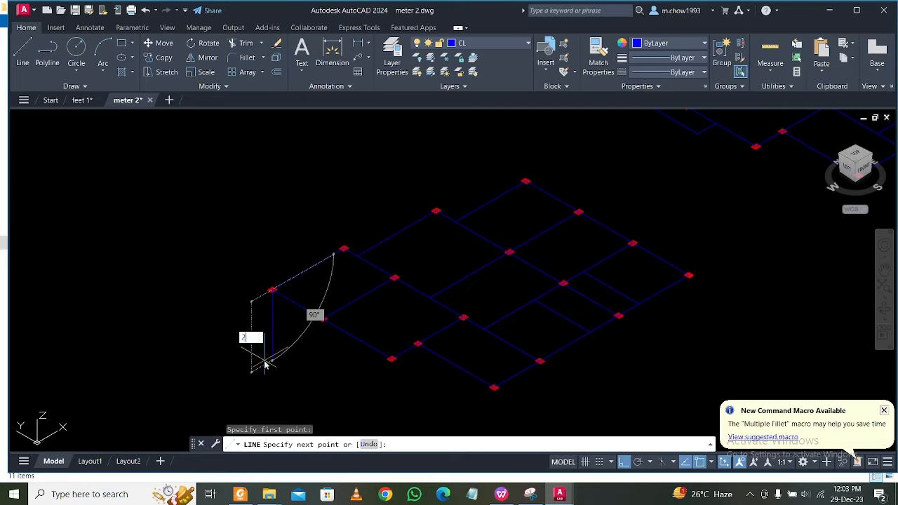
{"action": "key", "text": "Return"}
{"action": "key", "text": "Escape"}
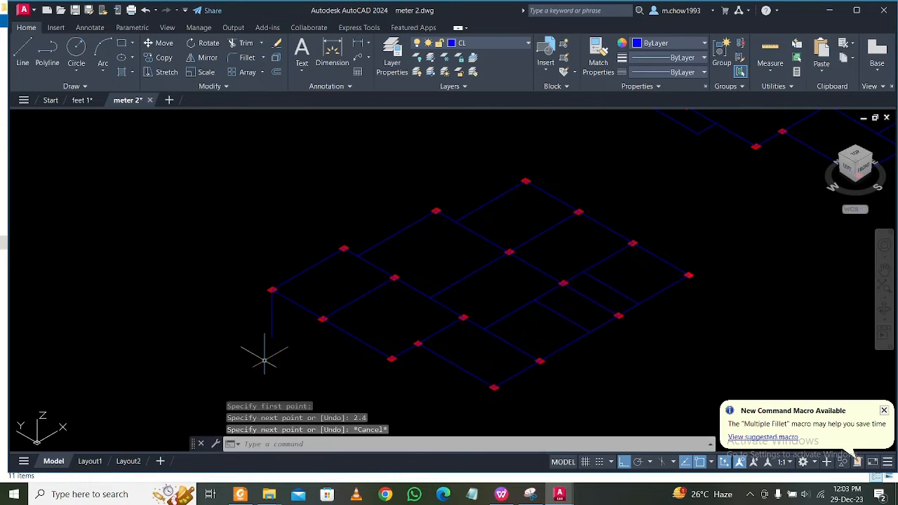
Copy the vertical column line from the centre of the first plan's leftmost column to the adjacent column on the front-left edge.
{"action": "scroll", "coordinate": [299, 337], "scroll_direction": "up", "scroll_amount": 2}
{"action": "left_click", "coordinate": [297, 337]}
{"action": "left_click", "coordinate": [235, 314]}
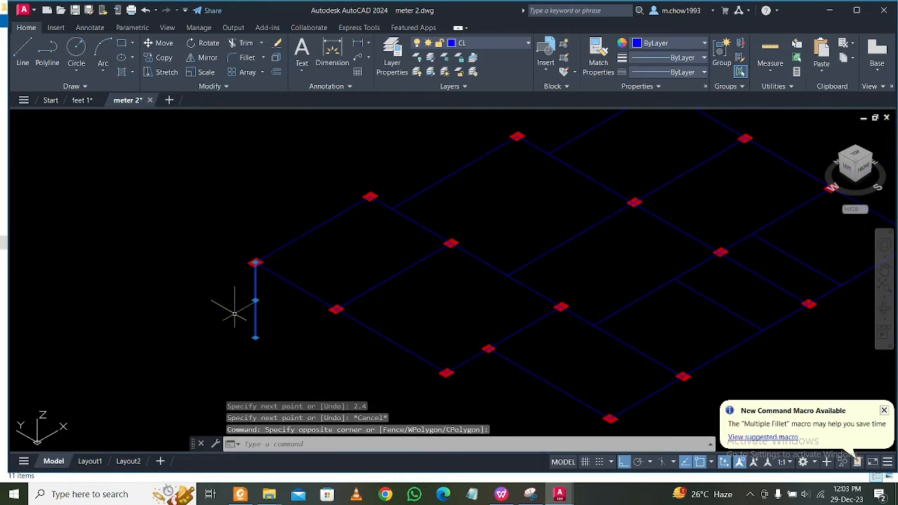
{"action": "left_click", "coordinate": [162, 58]}
{"action": "scroll", "coordinate": [254, 259], "scroll_direction": "up", "scroll_amount": 5}
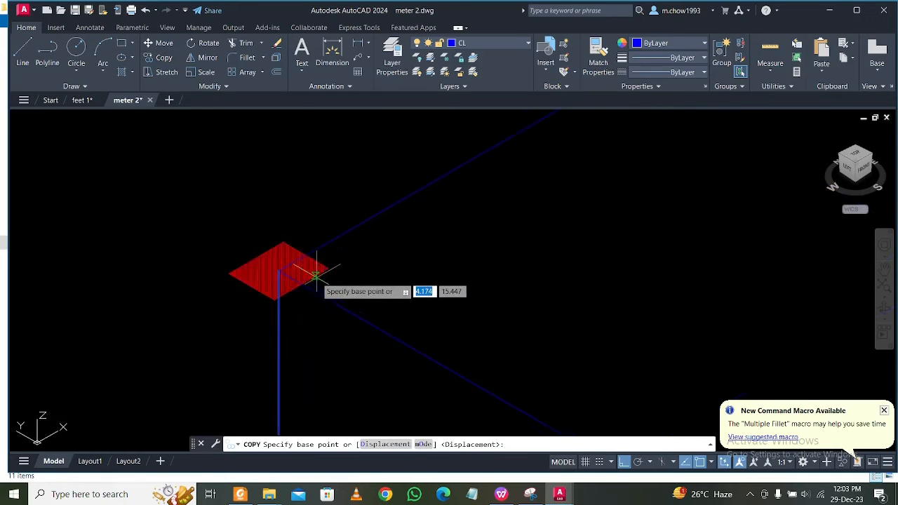
{"action": "scroll", "coordinate": [316, 276], "scroll_direction": "up", "scroll_amount": 2}
{"action": "left_click", "coordinate": [255, 264]}
{"action": "scroll", "coordinate": [253, 263], "scroll_direction": "down", "scroll_amount": 5}
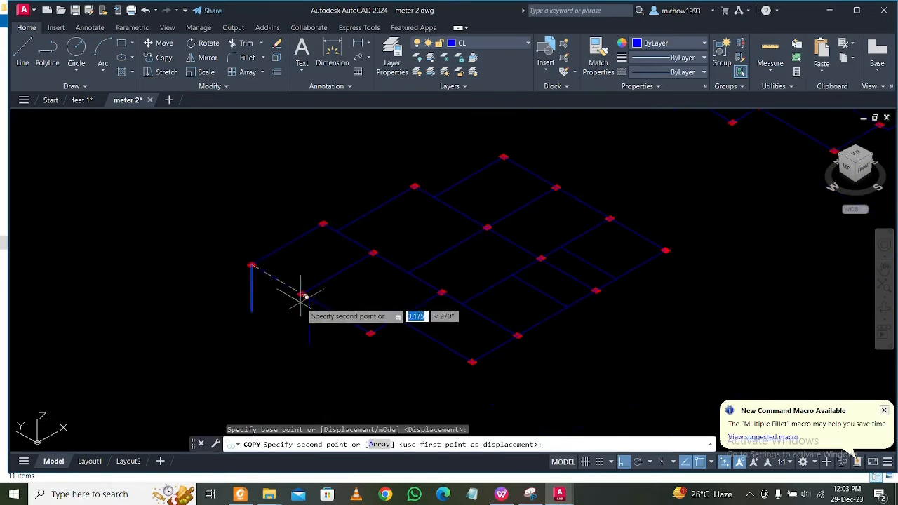
{"action": "scroll", "coordinate": [302, 295], "scroll_direction": "up", "scroll_amount": 6}
{"action": "left_click", "coordinate": [283, 273]}
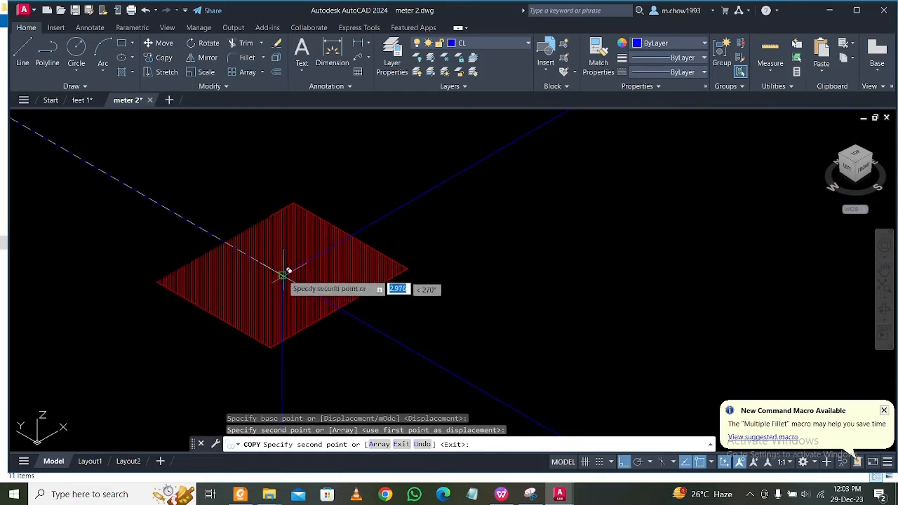
Place further copies of the column line at the front-left end column, the neighbouring notch column and the frontmost corner column.
{"action": "scroll", "coordinate": [281, 257], "scroll_direction": "down", "scroll_amount": 5}
{"action": "scroll", "coordinate": [351, 340], "scroll_direction": "up", "scroll_amount": 5}
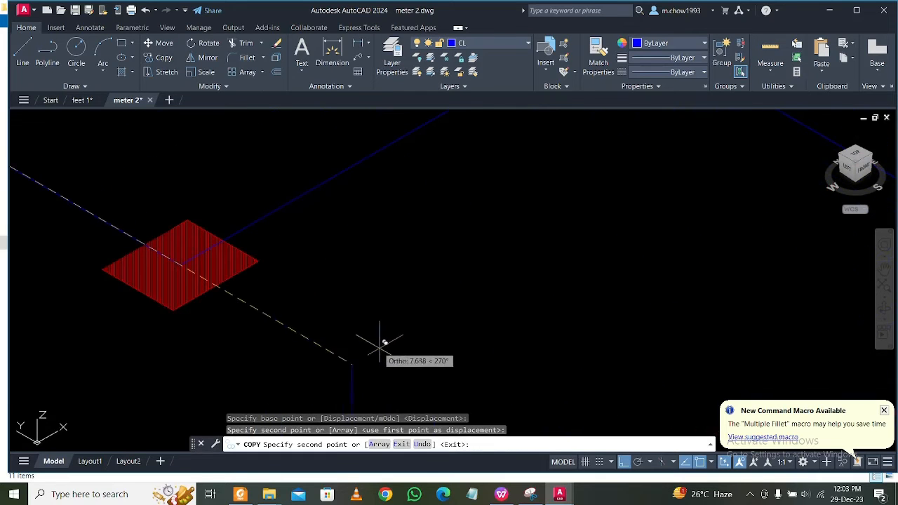
{"action": "left_click", "coordinate": [186, 256]}
{"action": "scroll", "coordinate": [182, 257], "scroll_direction": "down", "scroll_amount": 5}
{"action": "scroll", "coordinate": [183, 257], "scroll_direction": "up", "scroll_amount": 5}
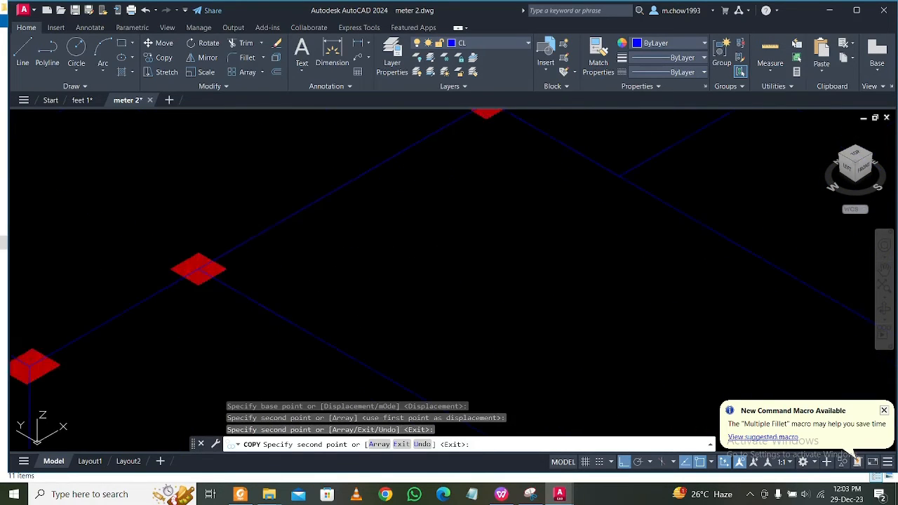
{"action": "left_click", "coordinate": [184, 283]}
{"action": "scroll", "coordinate": [184, 283], "scroll_direction": "down", "scroll_amount": 5}
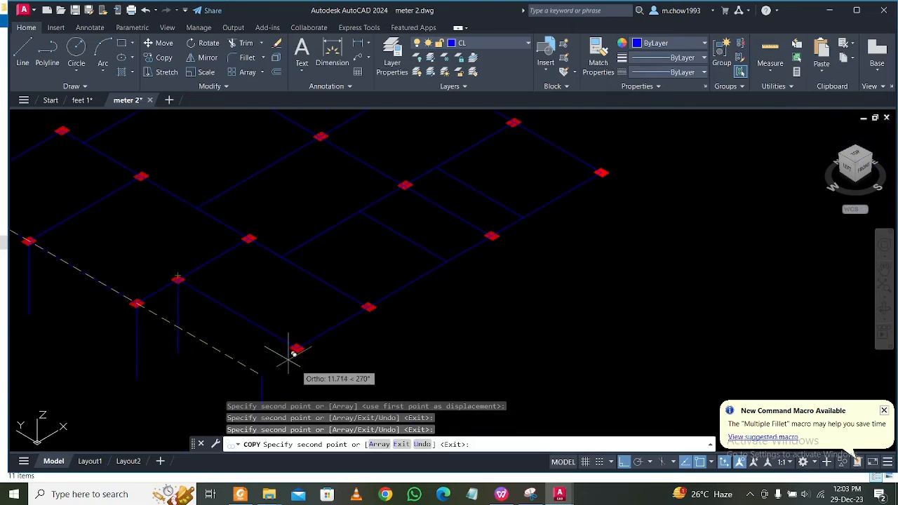
{"action": "scroll", "coordinate": [294, 355], "scroll_direction": "up", "scroll_amount": 5}
{"action": "left_click", "coordinate": [243, 215]}
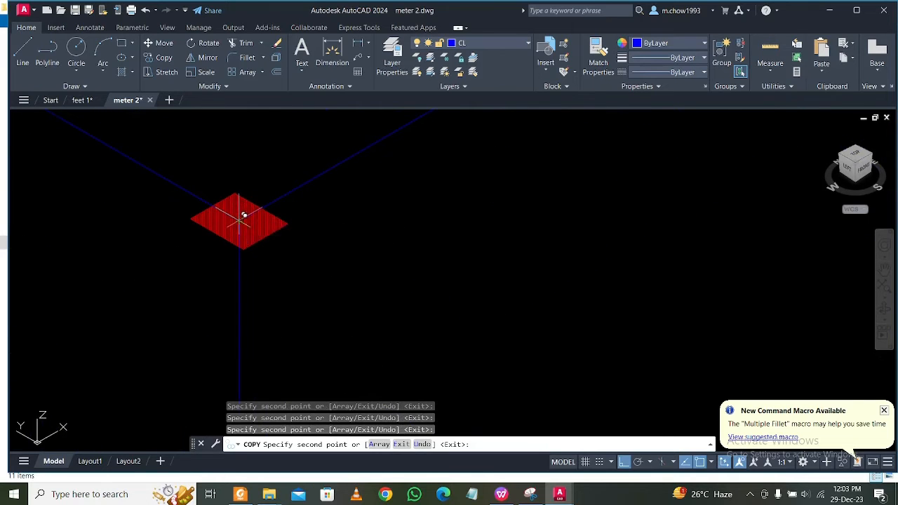
Copy the column line to the first front-right edge column, the two nearest interior columns and the first back-left edge column.
{"action": "scroll", "coordinate": [337, 201], "scroll_direction": "down", "scroll_amount": 5}
{"action": "scroll", "coordinate": [320, 271], "scroll_direction": "up", "scroll_amount": 5}
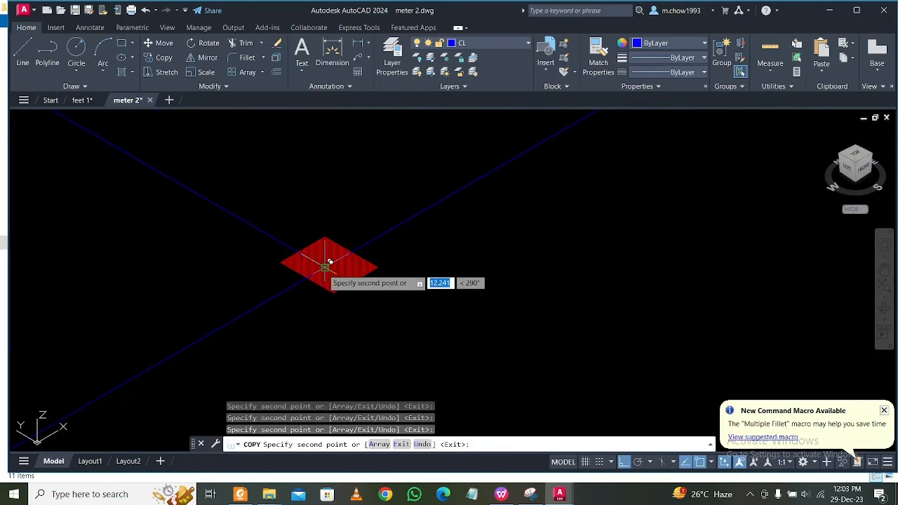
{"action": "scroll", "coordinate": [330, 262], "scroll_direction": "down", "scroll_amount": 5}
{"action": "scroll", "coordinate": [171, 281], "scroll_direction": "up", "scroll_amount": 5}
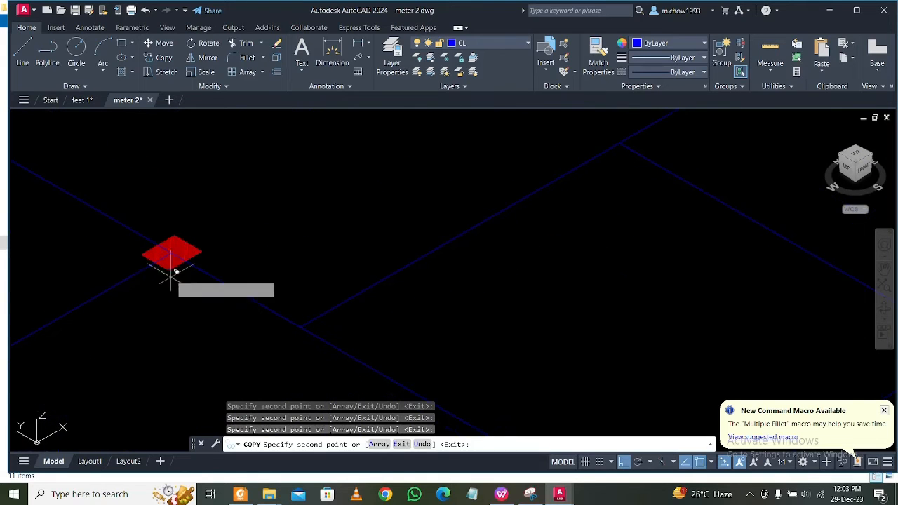
{"action": "scroll", "coordinate": [221, 266], "scroll_direction": "down", "scroll_amount": 5}
{"action": "scroll", "coordinate": [191, 265], "scroll_direction": "up", "scroll_amount": 3}
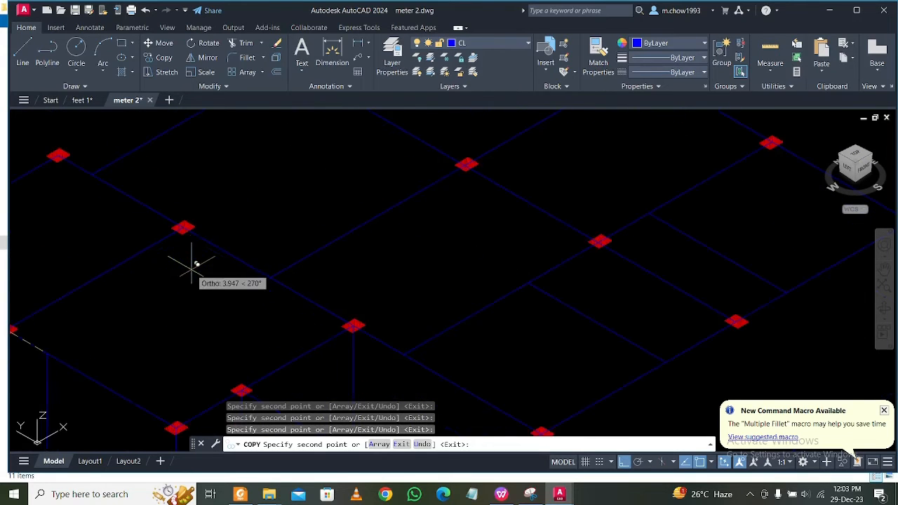
{"action": "scroll", "coordinate": [186, 242], "scroll_direction": "up", "scroll_amount": 5}
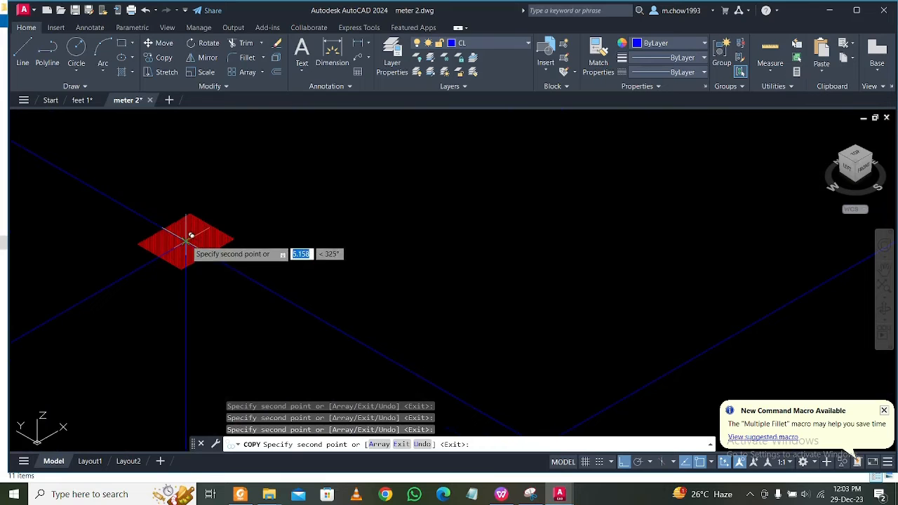
{"action": "scroll", "coordinate": [191, 236], "scroll_direction": "down", "scroll_amount": 5}
{"action": "scroll", "coordinate": [176, 311], "scroll_direction": "up", "scroll_amount": 5}
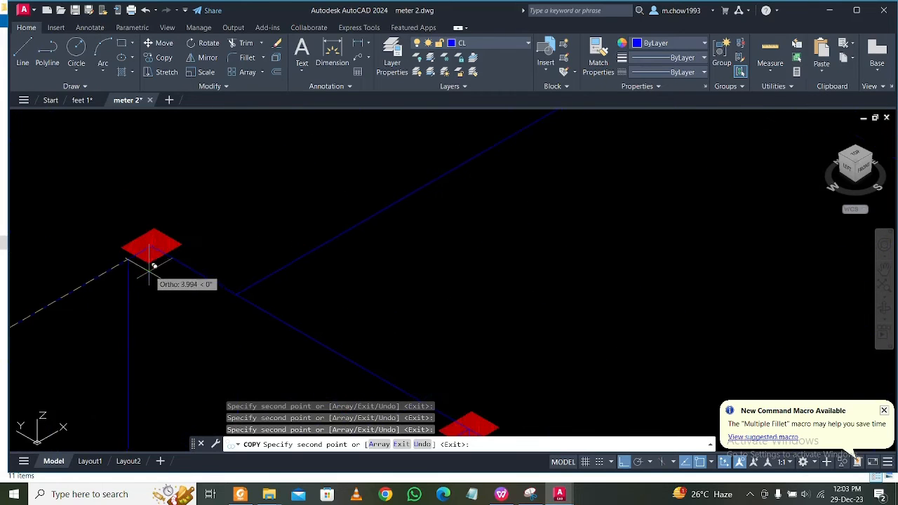
Copy the column line to the second column on the back-left side and to the rearmost corner column.
{"action": "scroll", "coordinate": [156, 245], "scroll_direction": "down", "scroll_amount": 5}
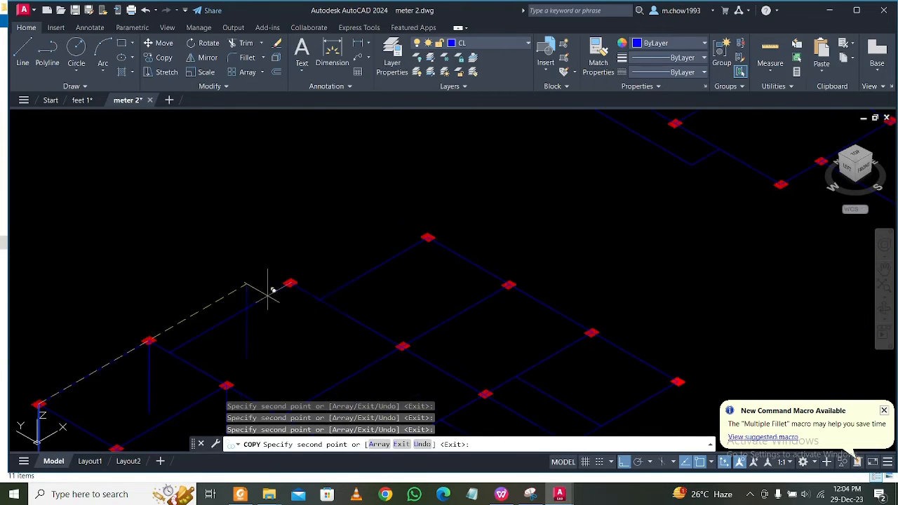
{"action": "scroll", "coordinate": [268, 295], "scroll_direction": "up", "scroll_amount": 5}
{"action": "scroll", "coordinate": [316, 273], "scroll_direction": "down", "scroll_amount": 6}
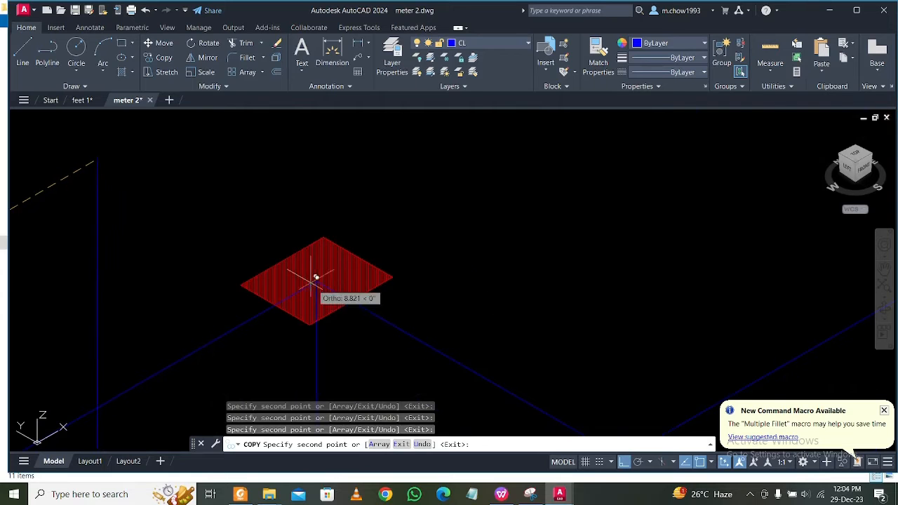
{"action": "scroll", "coordinate": [482, 219], "scroll_direction": "up", "scroll_amount": 4}
{"action": "scroll", "coordinate": [482, 219], "scroll_direction": "up", "scroll_amount": 2}
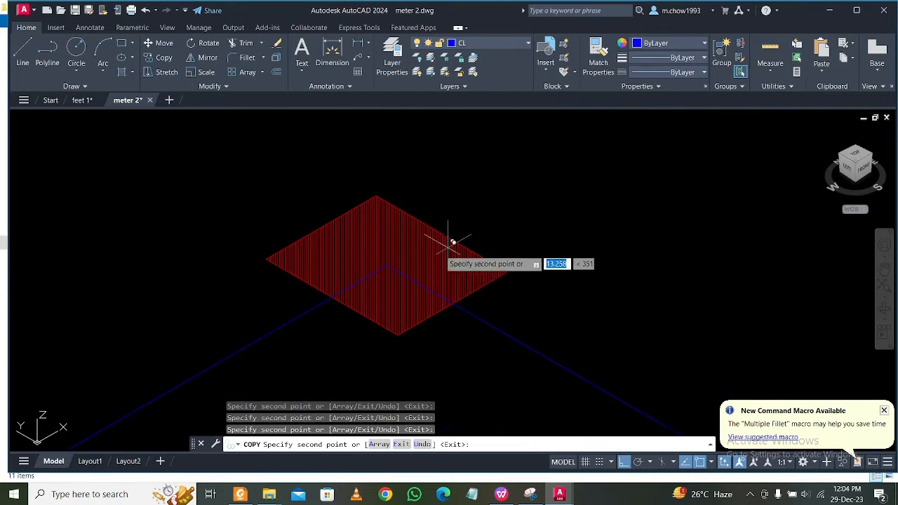
{"action": "scroll", "coordinate": [385, 260], "scroll_direction": "down", "scroll_amount": 5}
Copy the column line to the two back-right edge columns and the rightmost corner column.
{"action": "scroll", "coordinate": [388, 261], "scroll_direction": "up", "scroll_amount": 5}
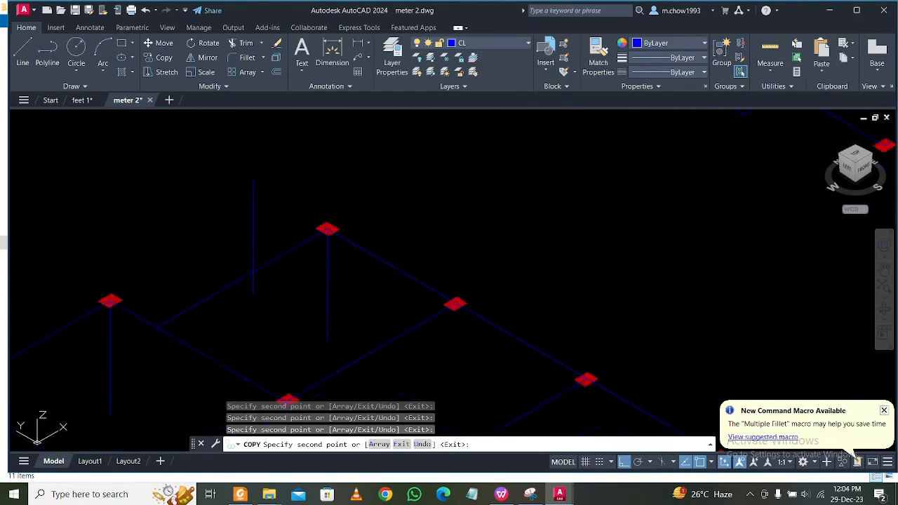
{"action": "scroll", "coordinate": [459, 268], "scroll_direction": "down", "scroll_amount": 5}
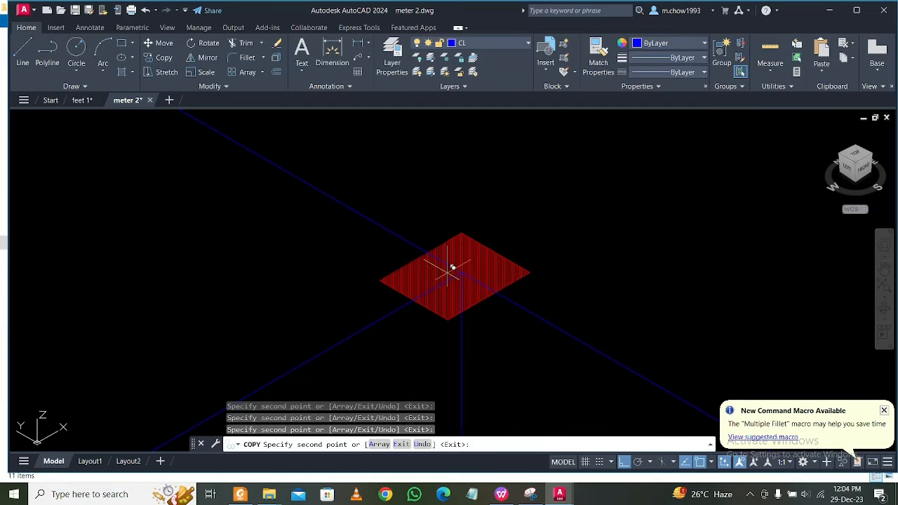
{"action": "scroll", "coordinate": [449, 267], "scroll_direction": "up", "scroll_amount": 3}
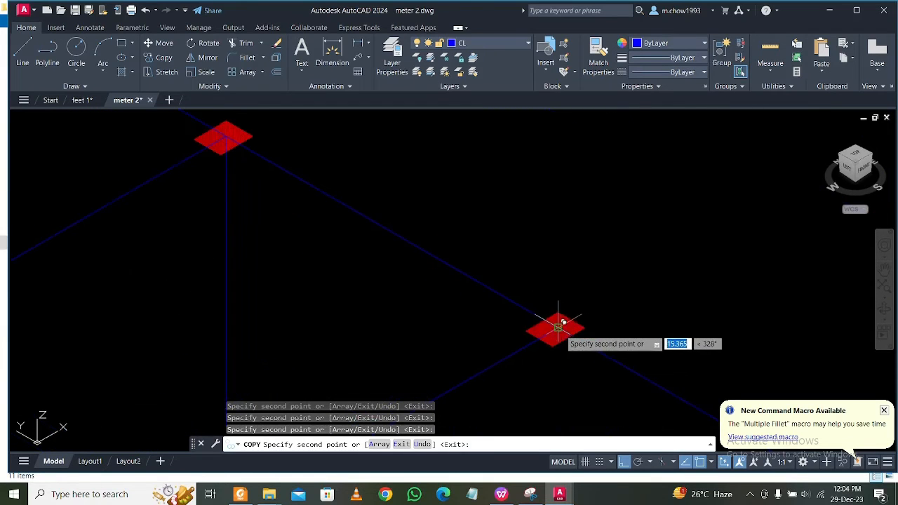
{"action": "scroll", "coordinate": [558, 319], "scroll_direction": "down", "scroll_amount": 5}
{"action": "scroll", "coordinate": [555, 315], "scroll_direction": "up", "scroll_amount": 5}
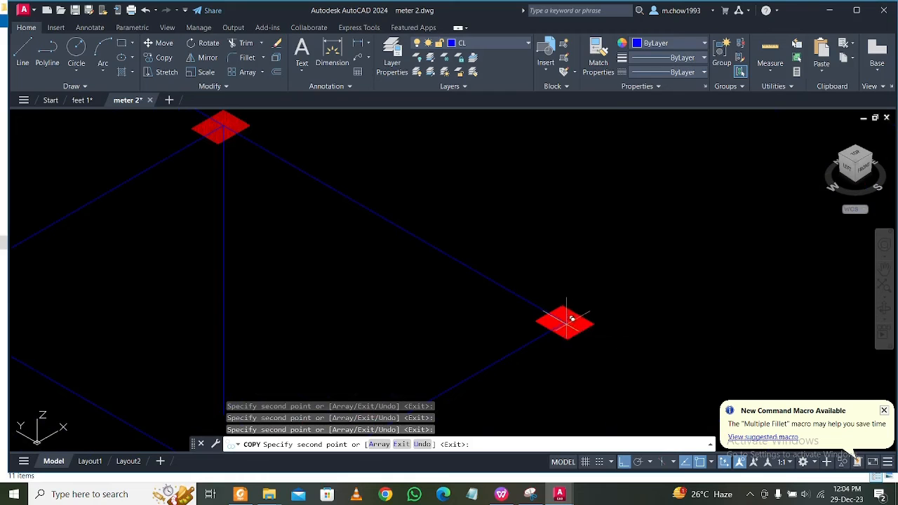
{"action": "scroll", "coordinate": [568, 317], "scroll_direction": "down", "scroll_amount": 6}
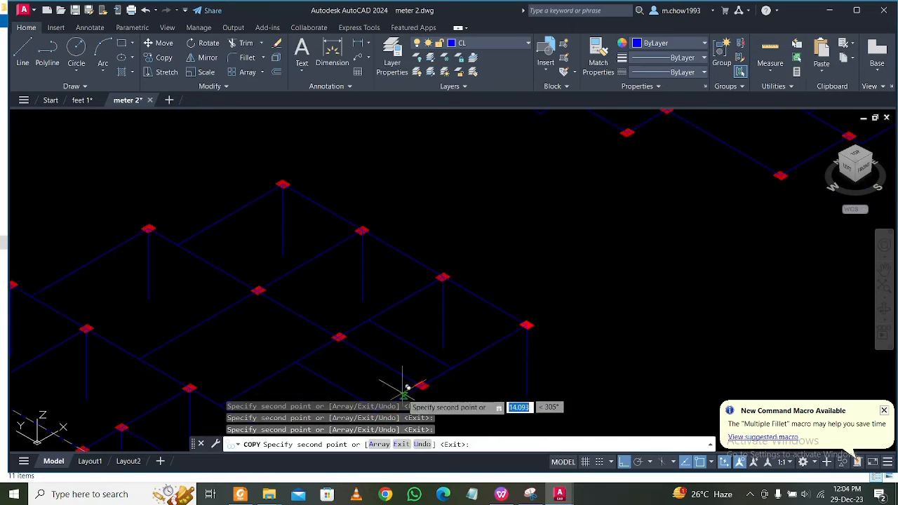
Copy the column line to the remaining front-right edge column and the last two interior columns, and end the copying.
{"action": "scroll", "coordinate": [414, 365], "scroll_direction": "up", "scroll_amount": 5}
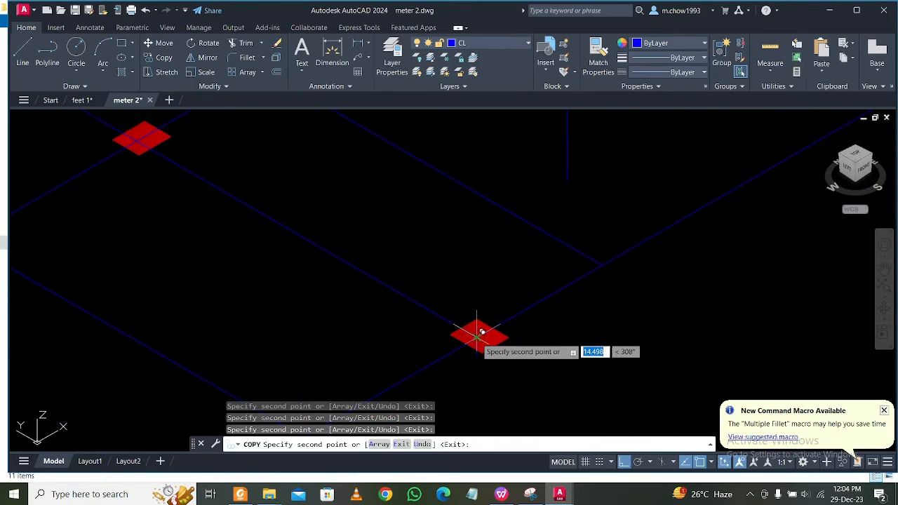
{"action": "scroll", "coordinate": [421, 302], "scroll_direction": "down", "scroll_amount": 5}
{"action": "scroll", "coordinate": [393, 273], "scroll_direction": "up", "scroll_amount": 5}
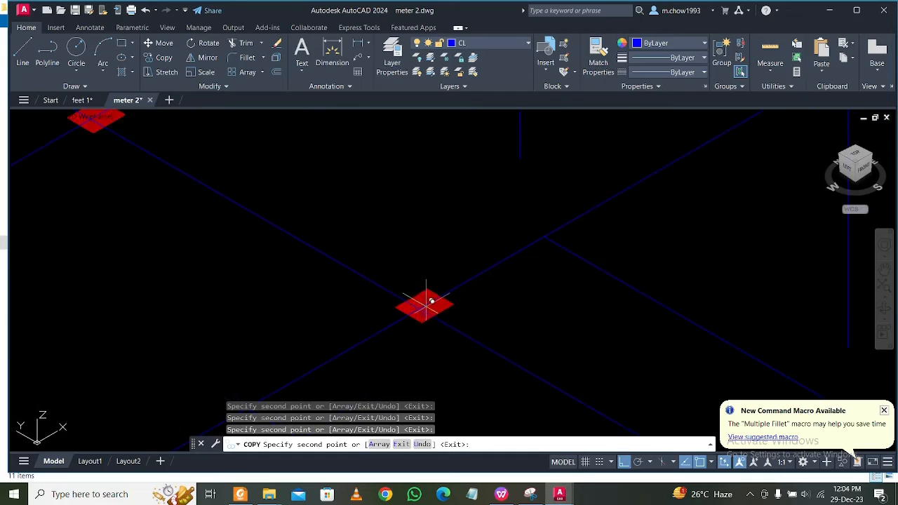
{"action": "scroll", "coordinate": [466, 301], "scroll_direction": "down", "scroll_amount": 5}
{"action": "scroll", "coordinate": [374, 250], "scroll_direction": "up", "scroll_amount": 5}
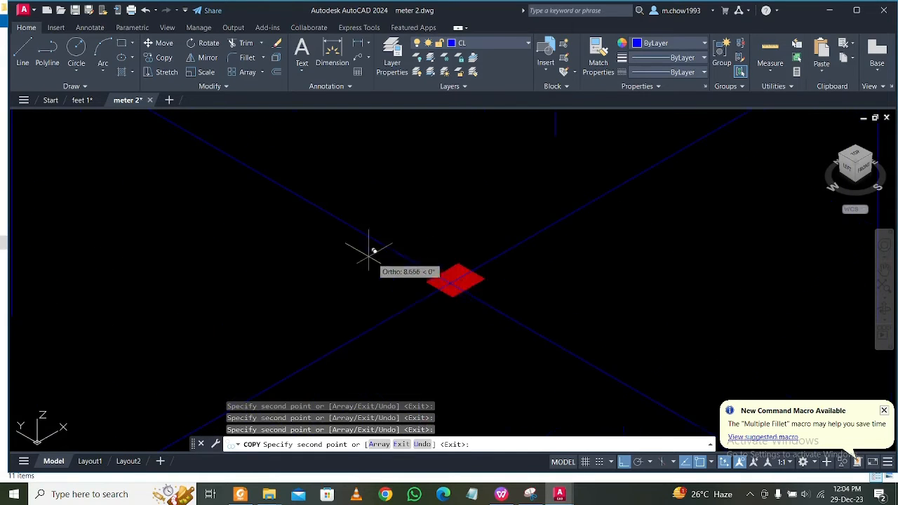
{"action": "scroll", "coordinate": [467, 280], "scroll_direction": "down", "scroll_amount": 5}
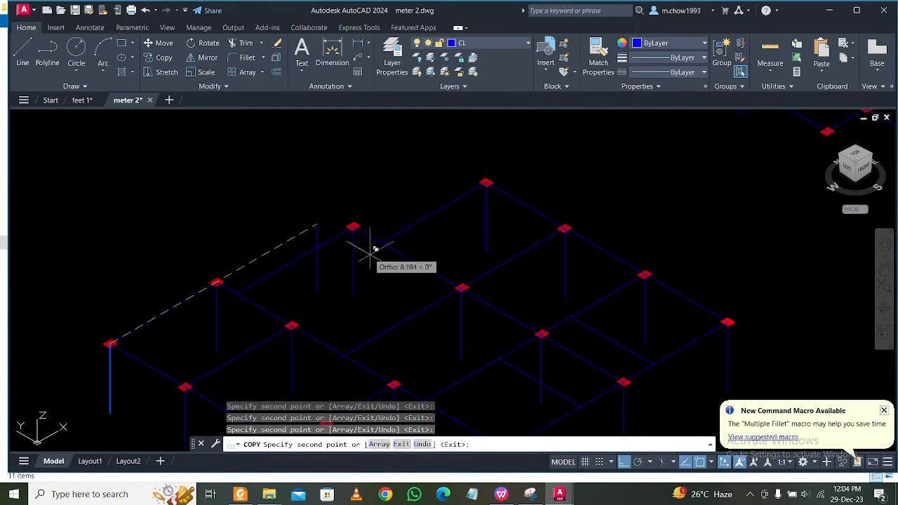
{"action": "scroll", "coordinate": [379, 223], "scroll_direction": "down", "scroll_amount": 3}
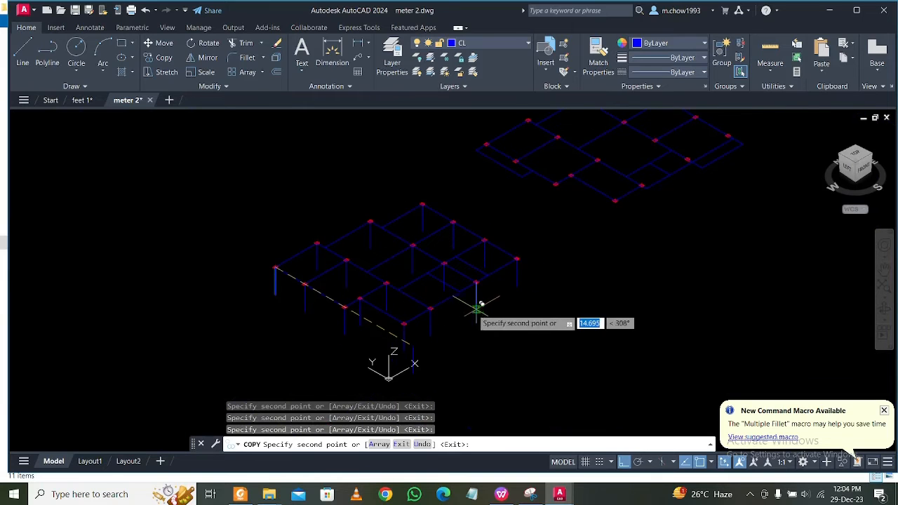
{"action": "key", "text": "Escape"}
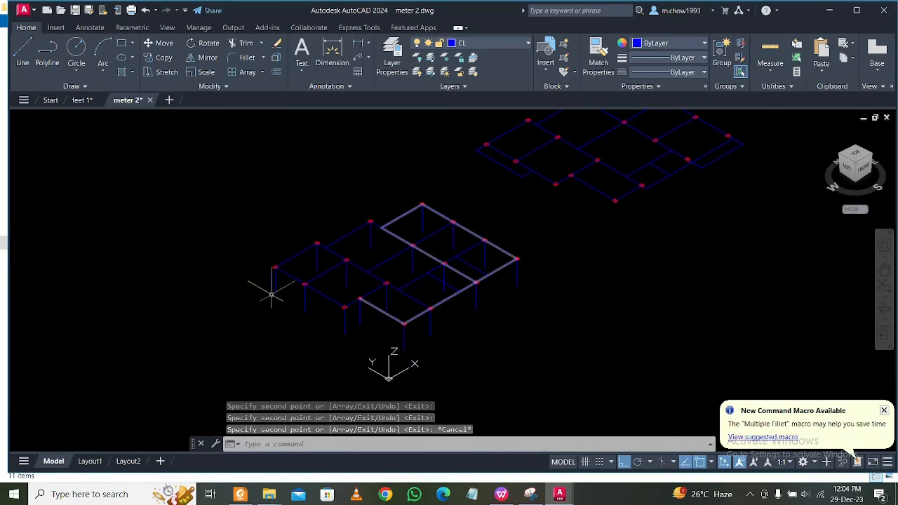
Draw a 3.2 long line straight up along Z from the centre of the first plan's leftmost corner column.
{"action": "scroll", "coordinate": [557, 297], "scroll_direction": "up", "scroll_amount": 3}
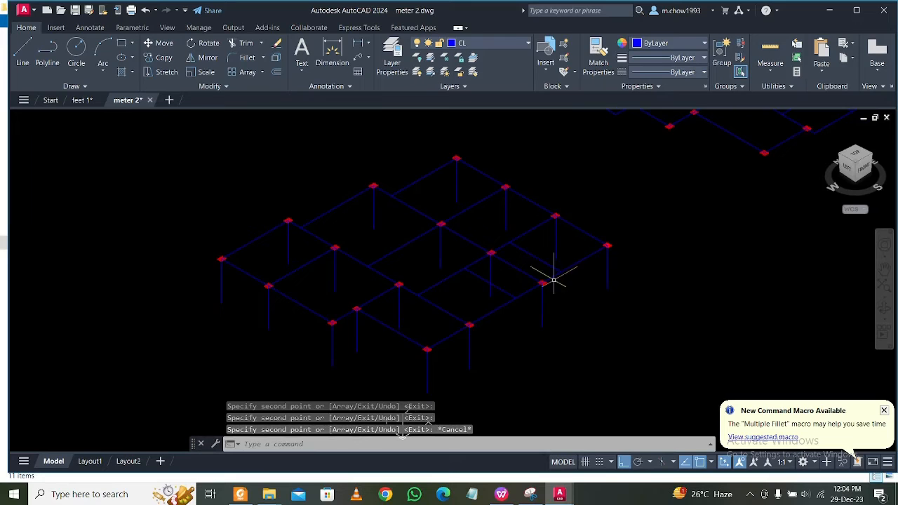
{"action": "scroll", "coordinate": [554, 280], "scroll_direction": "down", "scroll_amount": 3}
{"action": "middle_click_drag", "start_coordinate": [616, 252], "coordinate": [530, 316]}
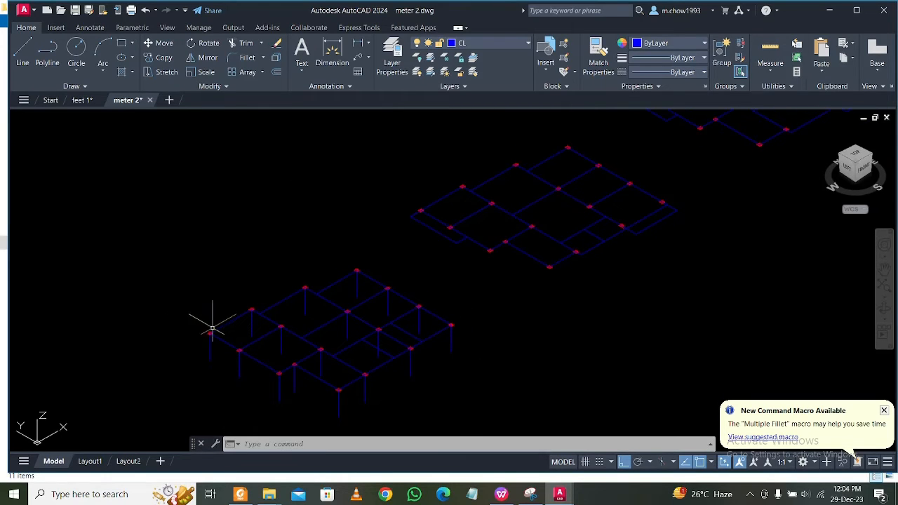
{"action": "scroll", "coordinate": [164, 322], "scroll_direction": "up", "scroll_amount": 2}
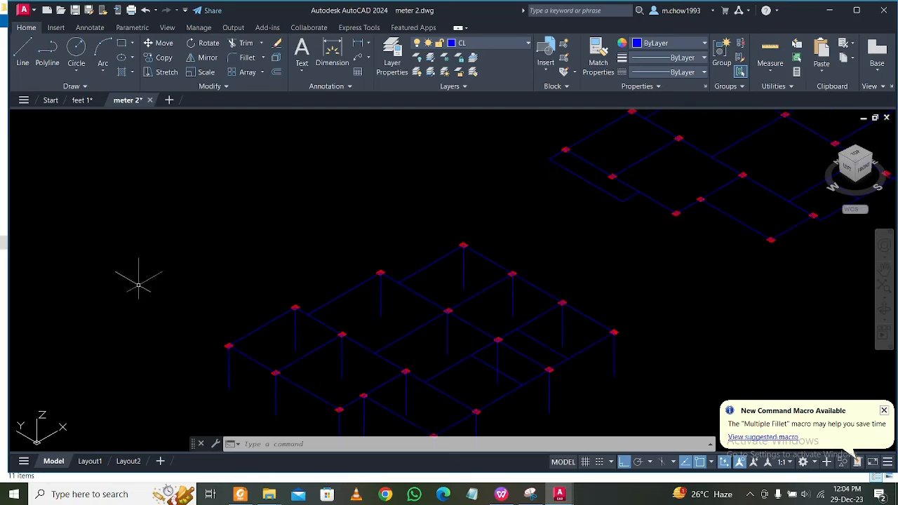
{"action": "left_click", "coordinate": [31, 54]}
{"action": "scroll", "coordinate": [224, 351], "scroll_direction": "up", "scroll_amount": 5}
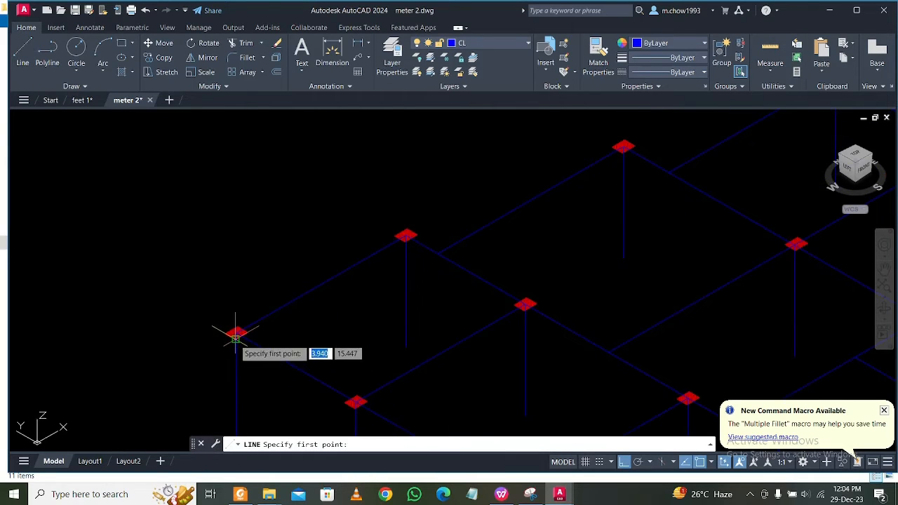
{"action": "scroll", "coordinate": [234, 332], "scroll_direction": "up", "scroll_amount": 5}
{"action": "scroll", "coordinate": [231, 330], "scroll_direction": "up", "scroll_amount": 2}
{"action": "left_click", "coordinate": [229, 331]}
{"action": "scroll", "coordinate": [232, 319], "scroll_direction": "down", "scroll_amount": 3}
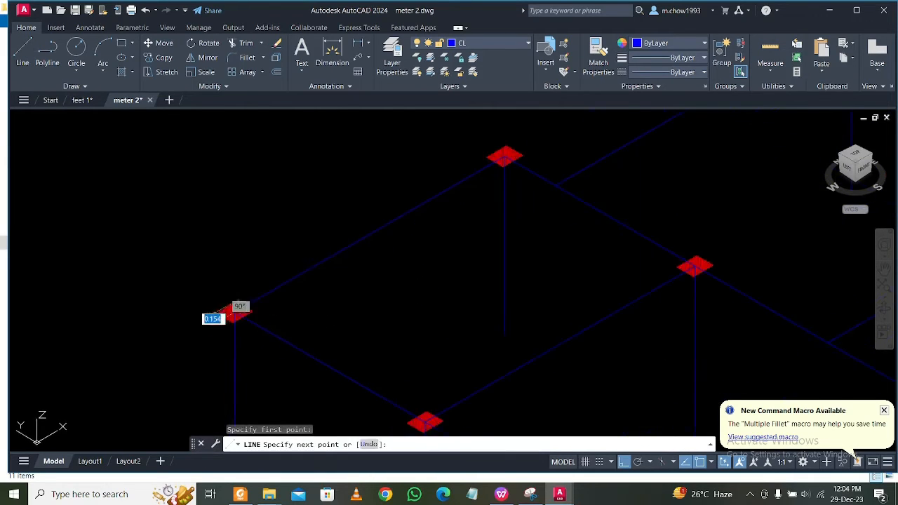
{"action": "scroll", "coordinate": [234, 144], "scroll_direction": "down", "scroll_amount": 2}
{"action": "scroll", "coordinate": [233, 210], "scroll_direction": "down", "scroll_amount": 2}
{"action": "scroll", "coordinate": [233, 242], "scroll_direction": "down", "scroll_amount": 2}
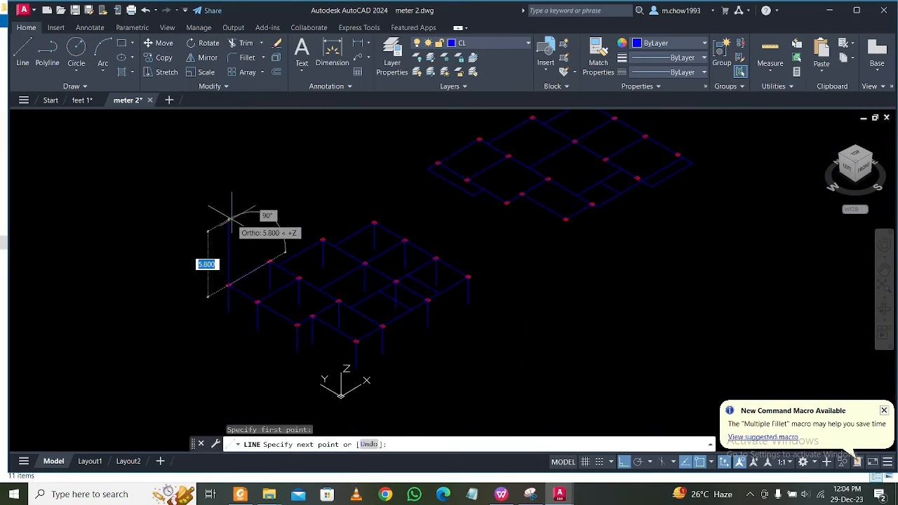
{"action": "type", "text": "3.2"}
{"action": "key", "text": "Return"}
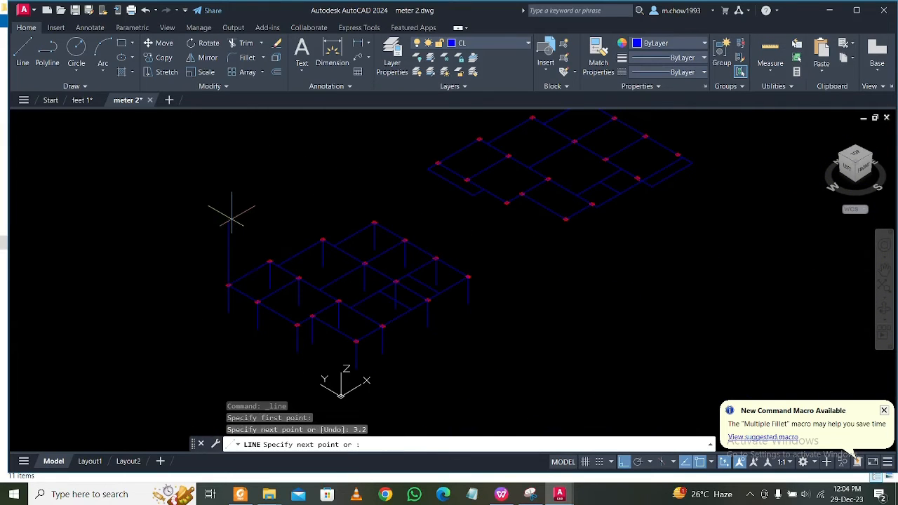
{"action": "key", "text": "Escape"}
Copy the new 3.2 line from the leftmost corner column's centre to the next column along the back-left side.
{"action": "scroll", "coordinate": [224, 231], "scroll_direction": "up", "scroll_amount": 5}
{"action": "left_click", "coordinate": [267, 278]}
{"action": "left_click", "coordinate": [184, 234]}
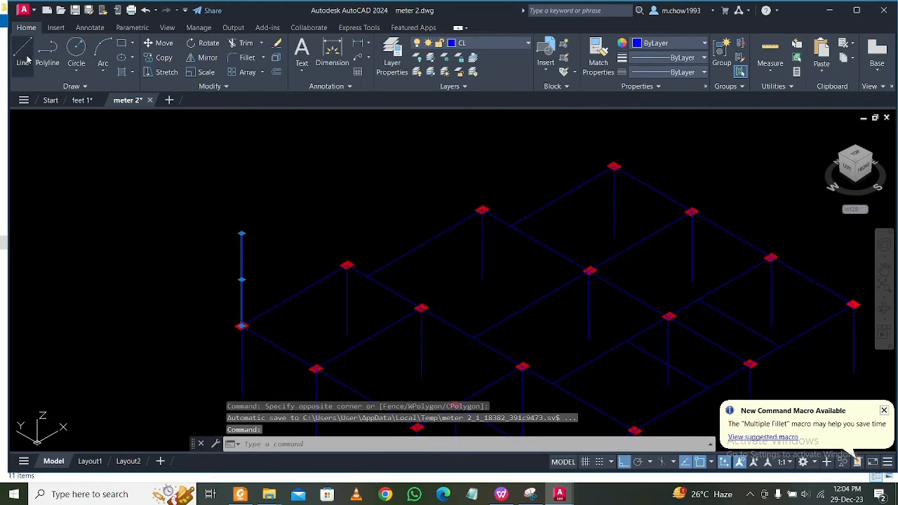
{"action": "left_click", "coordinate": [163, 57]}
{"action": "scroll", "coordinate": [241, 323], "scroll_direction": "up", "scroll_amount": 4}
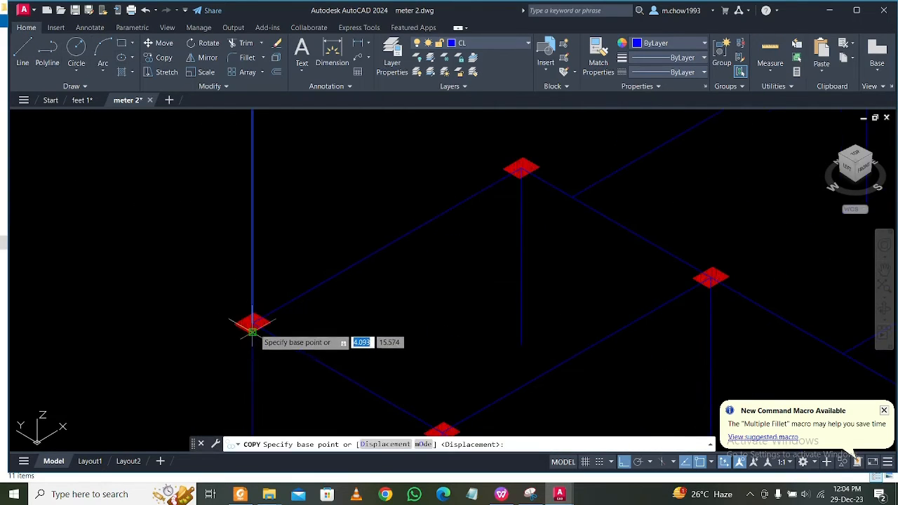
{"action": "left_click", "coordinate": [252, 322]}
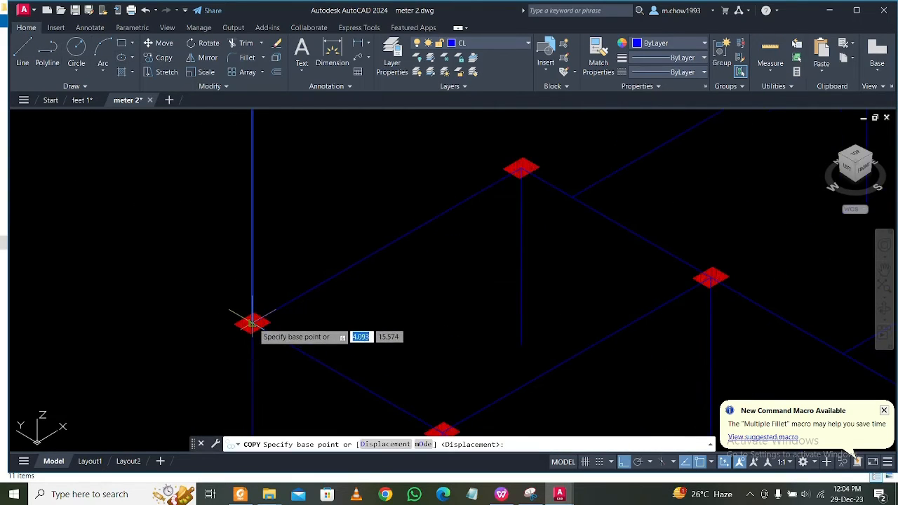
{"action": "left_click", "coordinate": [520, 167]}
Place further copies of the 3.2 line on the third back-left column and the rearmost corner column.
{"action": "scroll", "coordinate": [379, 193], "scroll_direction": "down", "scroll_amount": 5}
{"action": "scroll", "coordinate": [445, 214], "scroll_direction": "up", "scroll_amount": 6}
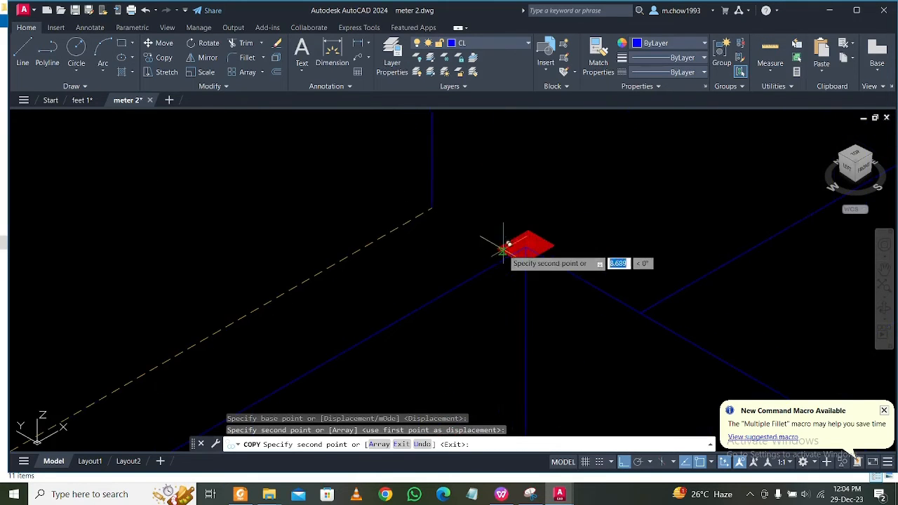
{"action": "left_click", "coordinate": [526, 242]}
{"action": "scroll", "coordinate": [491, 249], "scroll_direction": "down", "scroll_amount": 4}
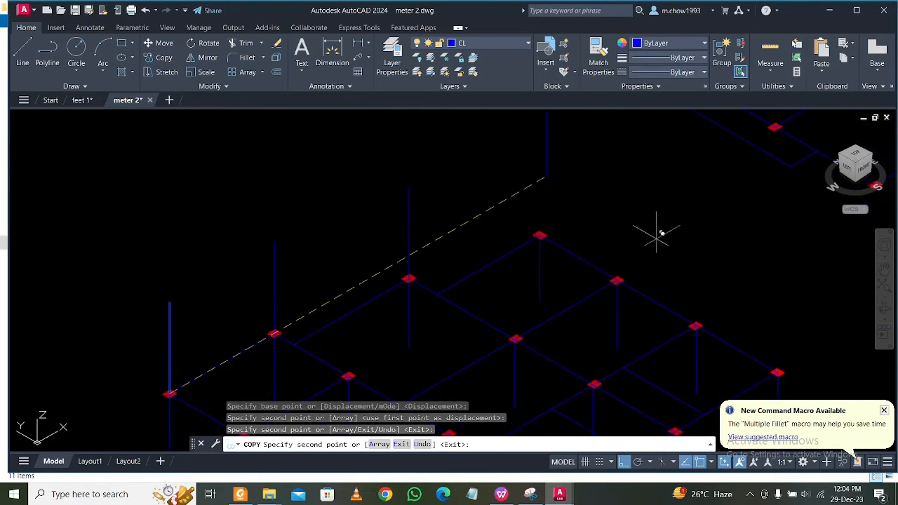
{"action": "scroll", "coordinate": [541, 237], "scroll_direction": "up", "scroll_amount": 4}
{"action": "left_click", "coordinate": [531, 201]}
{"action": "scroll", "coordinate": [523, 209], "scroll_direction": "down", "scroll_amount": 4}
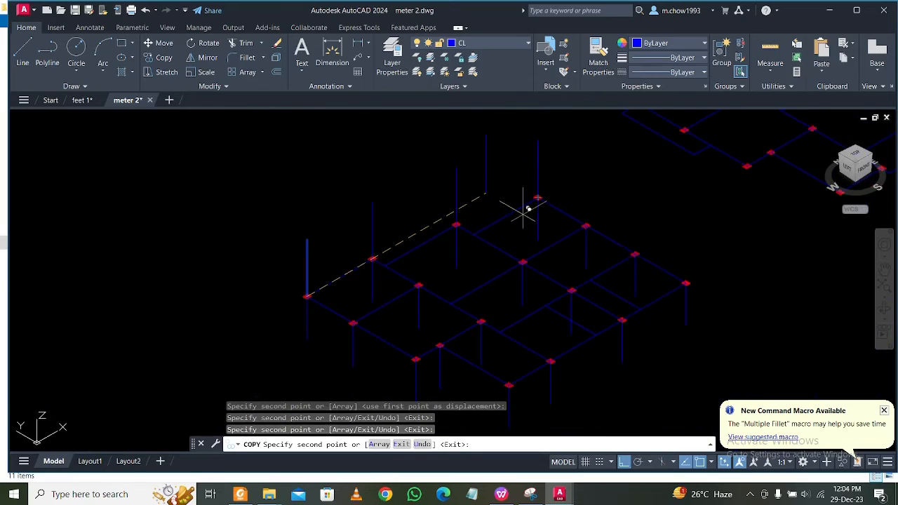
Copy the line to the second column on the front-left side and to the interior column directly behind it.
{"action": "scroll", "coordinate": [357, 344], "scroll_direction": "up", "scroll_amount": 5}
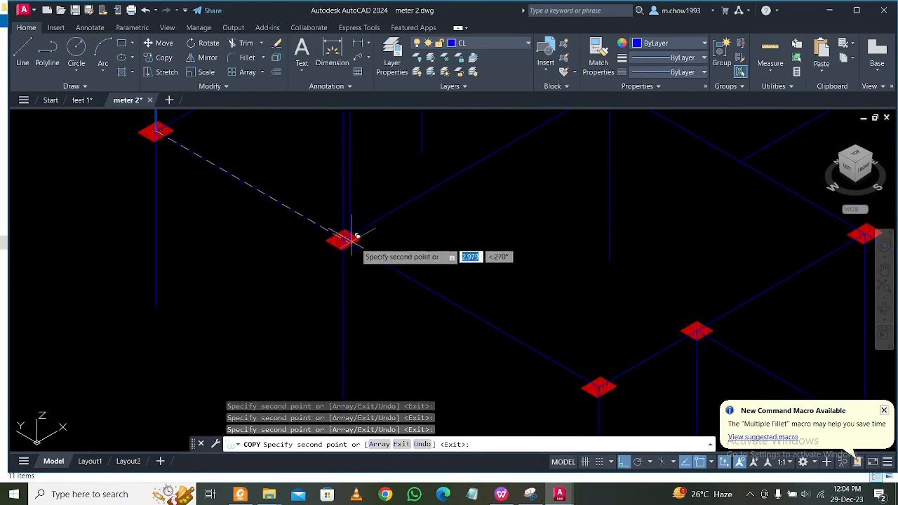
{"action": "scroll", "coordinate": [353, 245], "scroll_direction": "down", "scroll_amount": 5}
{"action": "scroll", "coordinate": [452, 175], "scroll_direction": "up", "scroll_amount": 5}
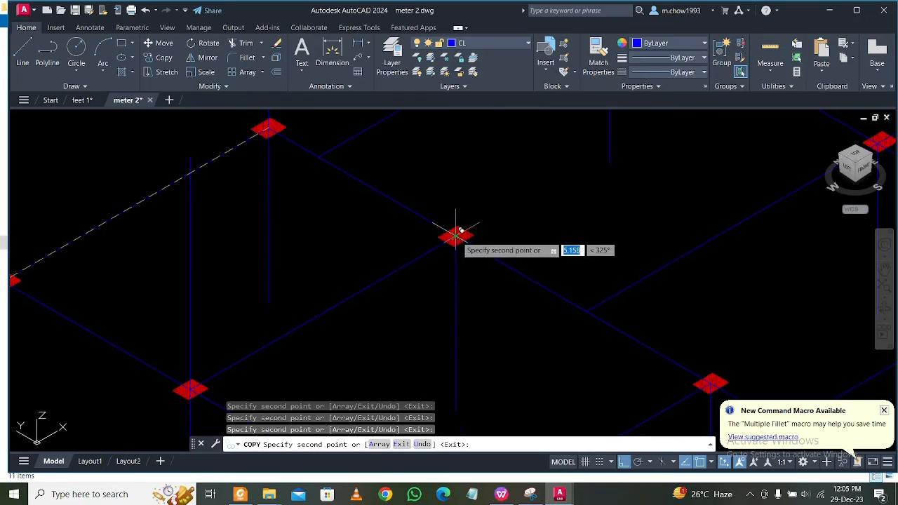
{"action": "scroll", "coordinate": [457, 232], "scroll_direction": "down", "scroll_amount": 5}
Copy the line to the central interior column and to the back-right edge column nearest the rear corner.
{"action": "scroll", "coordinate": [555, 221], "scroll_direction": "up", "scroll_amount": 5}
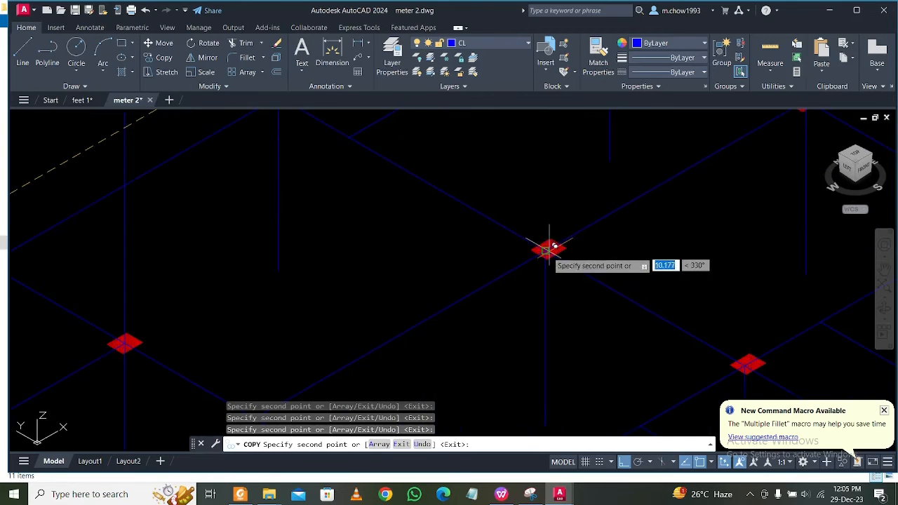
{"action": "scroll", "coordinate": [554, 249], "scroll_direction": "down", "scroll_amount": 5}
{"action": "scroll", "coordinate": [566, 287], "scroll_direction": "up", "scroll_amount": 5}
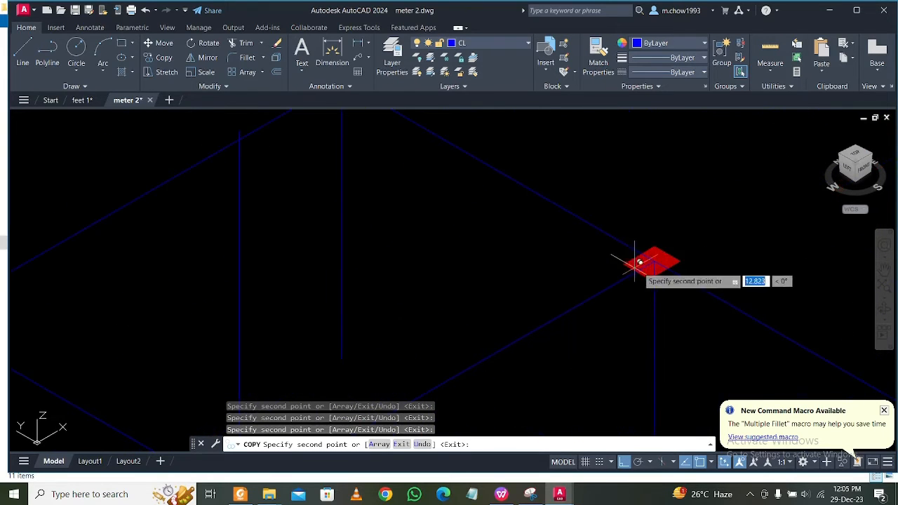
{"action": "scroll", "coordinate": [660, 259], "scroll_direction": "down", "scroll_amount": 5}
Copy the line to the end column of the front-left side and the two columns in the row running back from it.
{"action": "scroll", "coordinate": [525, 311], "scroll_direction": "up", "scroll_amount": 5}
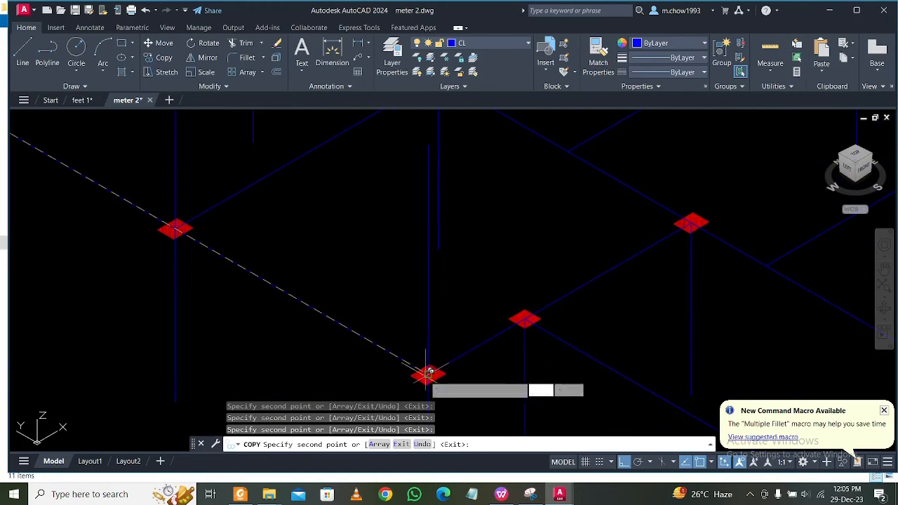
{"action": "left_click", "coordinate": [426, 376]}
{"action": "left_click", "coordinate": [525, 319]}
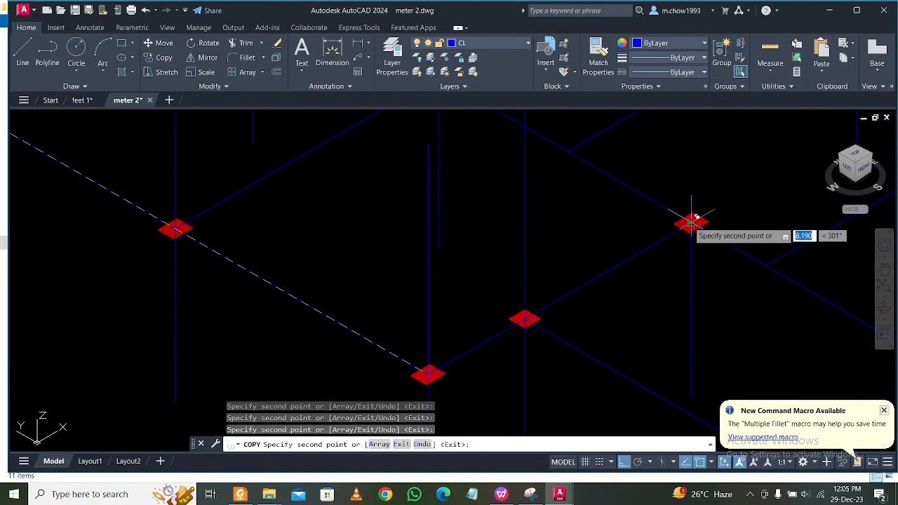
{"action": "scroll", "coordinate": [691, 223], "scroll_direction": "down", "scroll_amount": 6}
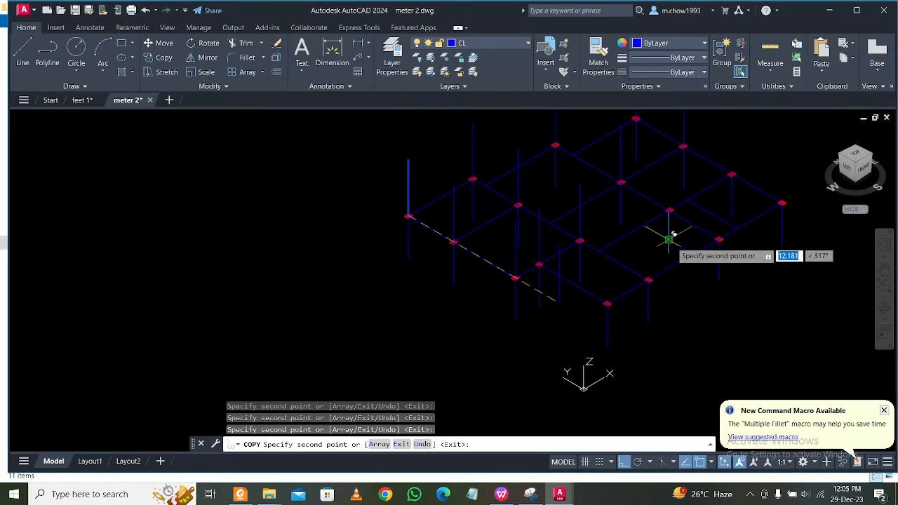
Copy the line to the last interior column and to the front-right edge column next to the rightmost corner.
{"action": "scroll", "coordinate": [667, 237], "scroll_direction": "up", "scroll_amount": 3}
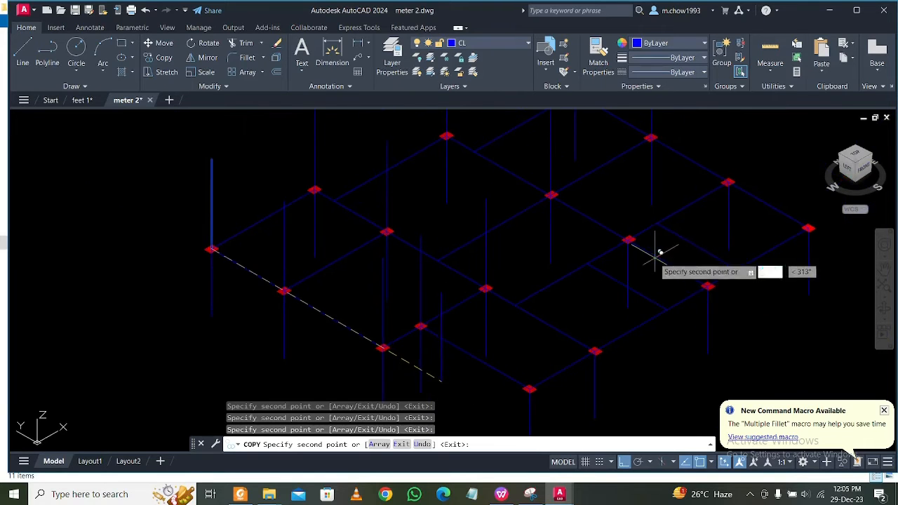
{"action": "scroll", "coordinate": [635, 238], "scroll_direction": "up", "scroll_amount": 4}
{"action": "scroll", "coordinate": [574, 224], "scroll_direction": "down", "scroll_amount": 5}
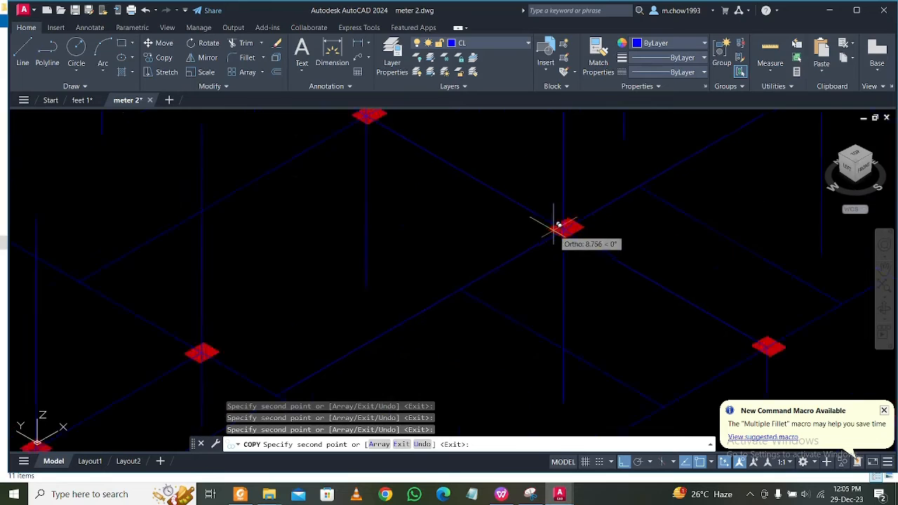
{"action": "scroll", "coordinate": [638, 267], "scroll_direction": "up", "scroll_amount": 6}
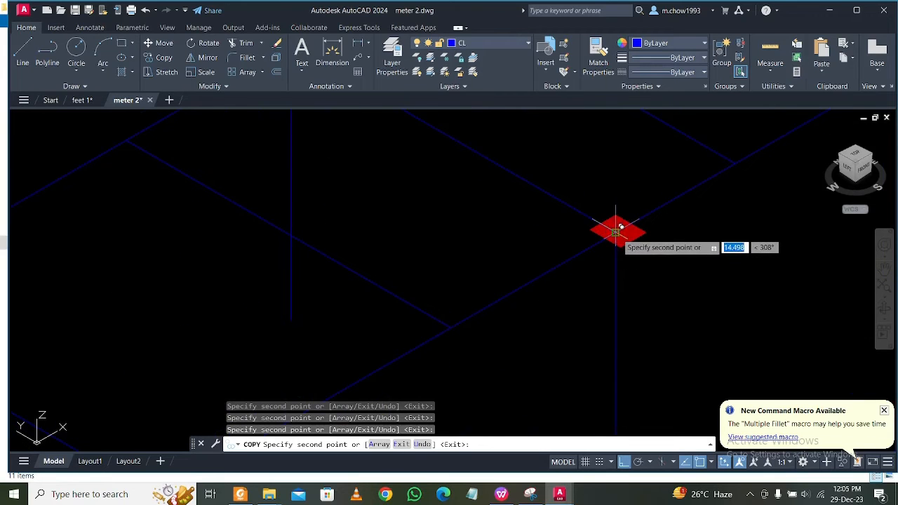
{"action": "scroll", "coordinate": [603, 235], "scroll_direction": "down", "scroll_amount": 5}
Copy the line to the rightmost corner column and the remaining back-right edge column, and end the copying.
{"action": "scroll", "coordinate": [635, 273], "scroll_direction": "up", "scroll_amount": 6}
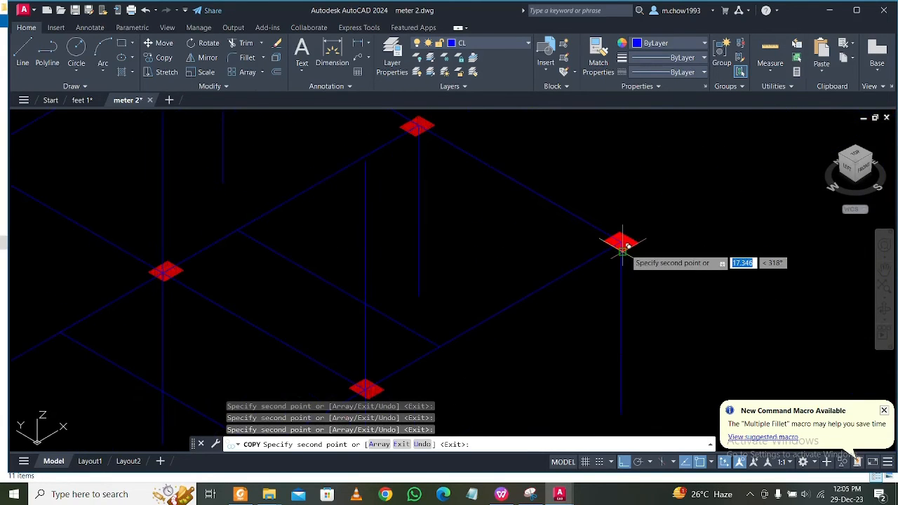
{"action": "scroll", "coordinate": [641, 266], "scroll_direction": "down", "scroll_amount": 5}
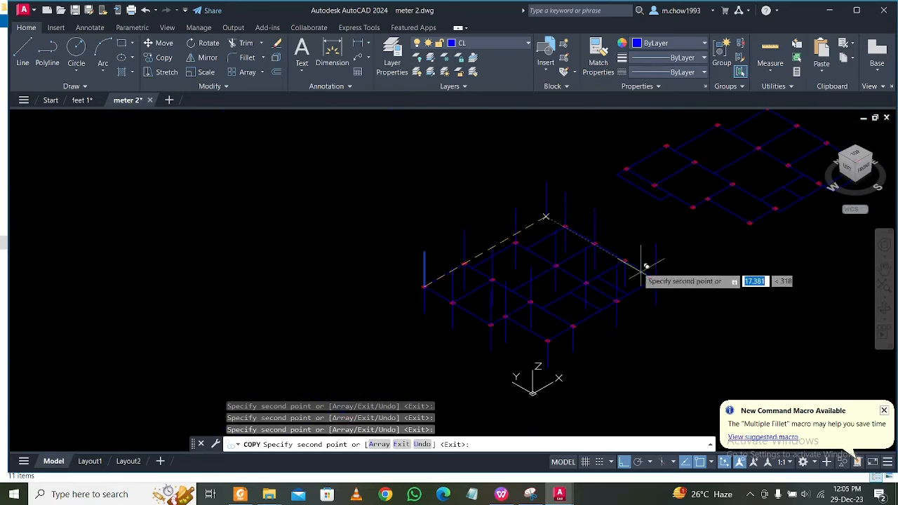
{"action": "scroll", "coordinate": [633, 244], "scroll_direction": "up", "scroll_amount": 5}
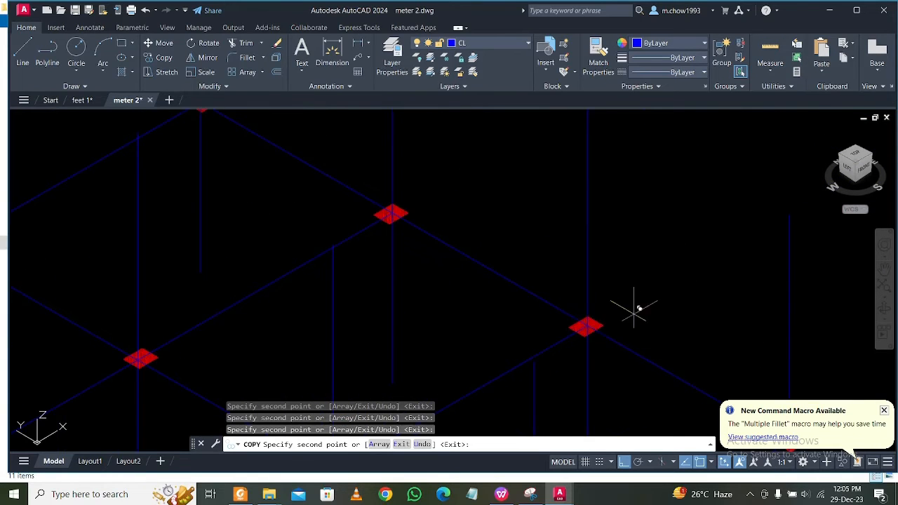
{"action": "scroll", "coordinate": [634, 302], "scroll_direction": "down", "scroll_amount": 4}
{"action": "key", "text": "Escape"}
{"action": "scroll", "coordinate": [359, 295], "scroll_direction": "up", "scroll_amount": 6}
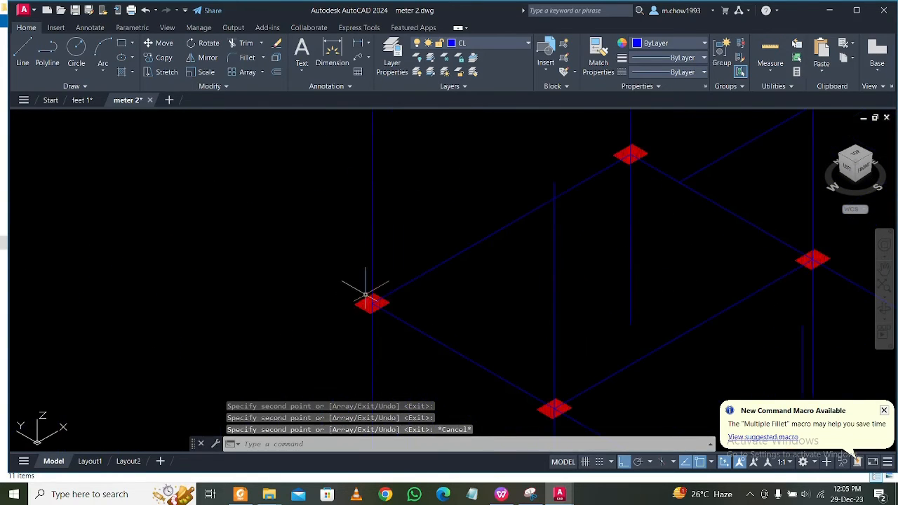
{"action": "scroll", "coordinate": [346, 301], "scroll_direction": "down", "scroll_amount": 6}
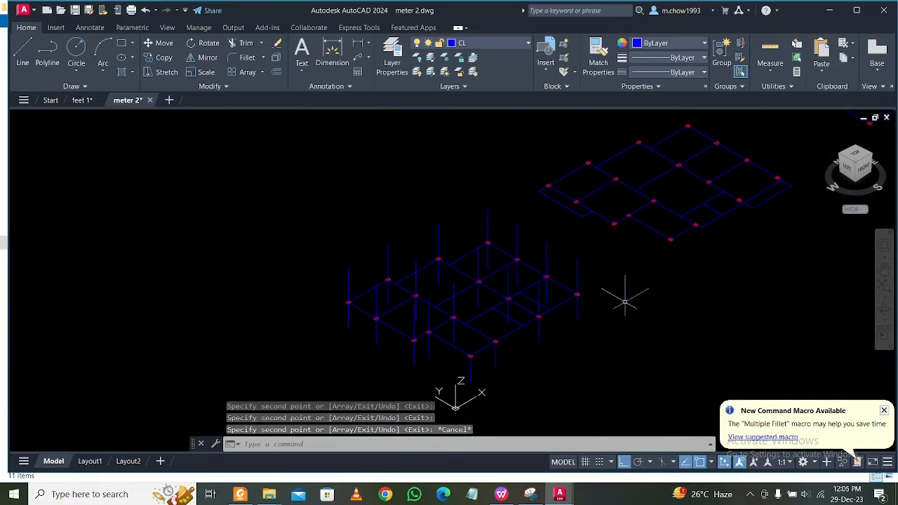
Switch to the Top view and group all objects of the middle floor plan.
{"action": "left_click", "coordinate": [855, 153]}
{"action": "scroll", "coordinate": [362, 192], "scroll_direction": "down", "scroll_amount": 4}
{"action": "left_click", "coordinate": [321, 169]}
{"action": "left_click", "coordinate": [459, 306]}
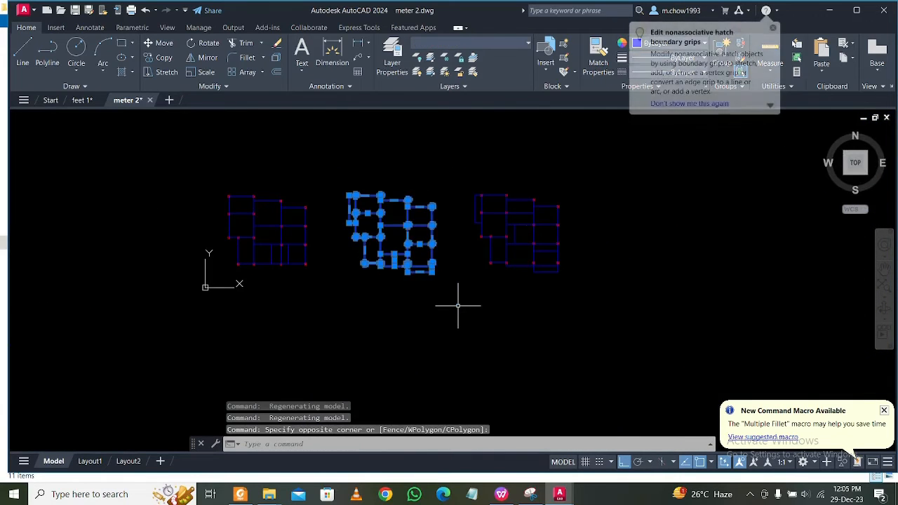
{"action": "type", "text": "g"}
{"action": "key", "text": "Return"}
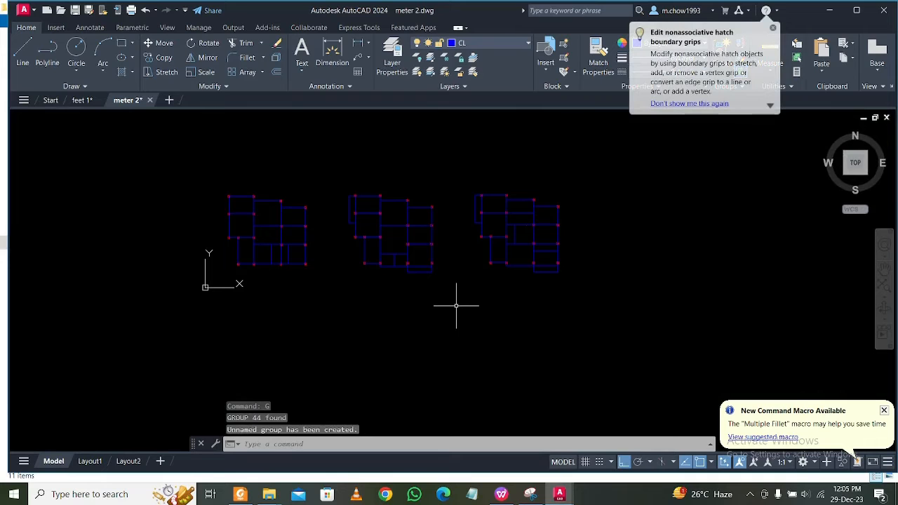
{"action": "left_click", "coordinate": [433, 291]}
{"action": "left_click", "coordinate": [347, 193]}
{"action": "key", "text": "Escape"}
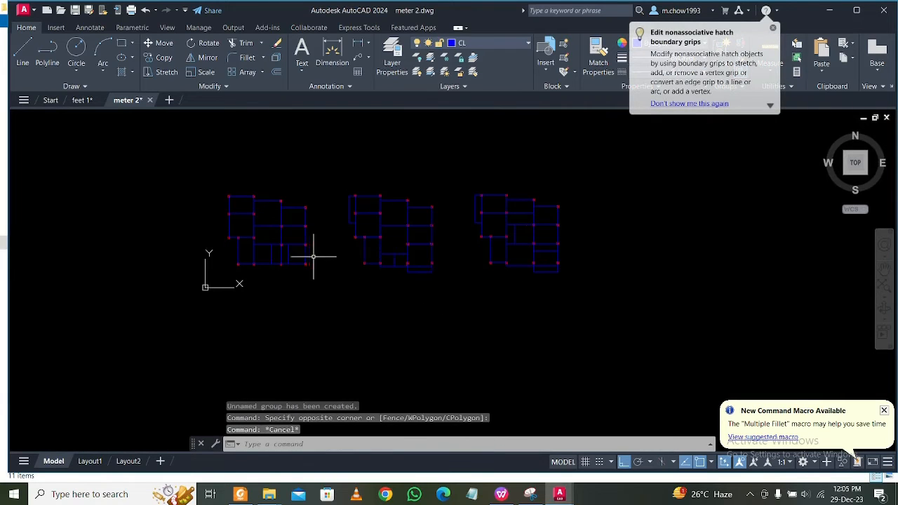
In a 3D view, copy the grouped middle plan from its leftmost column's centre to the top of the first plan's leftmost column line.
{"action": "left_click", "coordinate": [847, 175]}
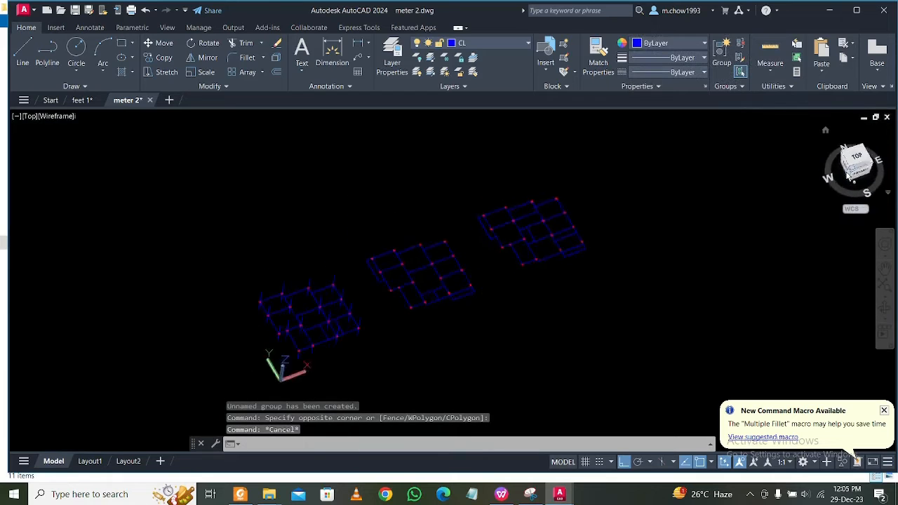
{"action": "scroll", "coordinate": [435, 290], "scroll_direction": "up", "scroll_amount": 5}
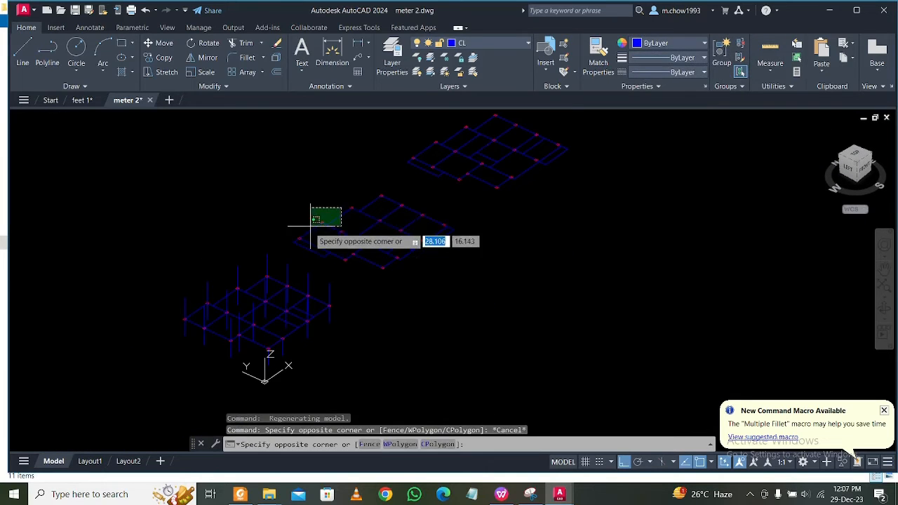
{"action": "left_click", "coordinate": [310, 226]}
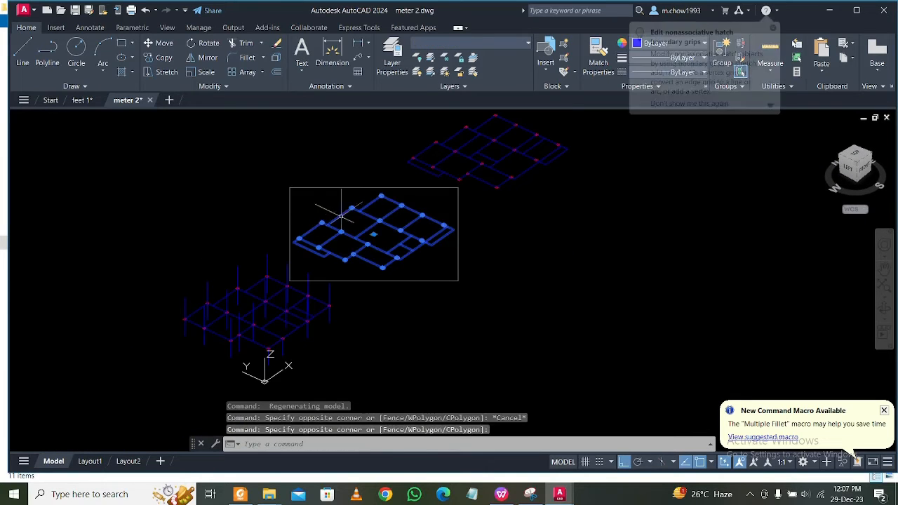
{"action": "left_click", "coordinate": [160, 57]}
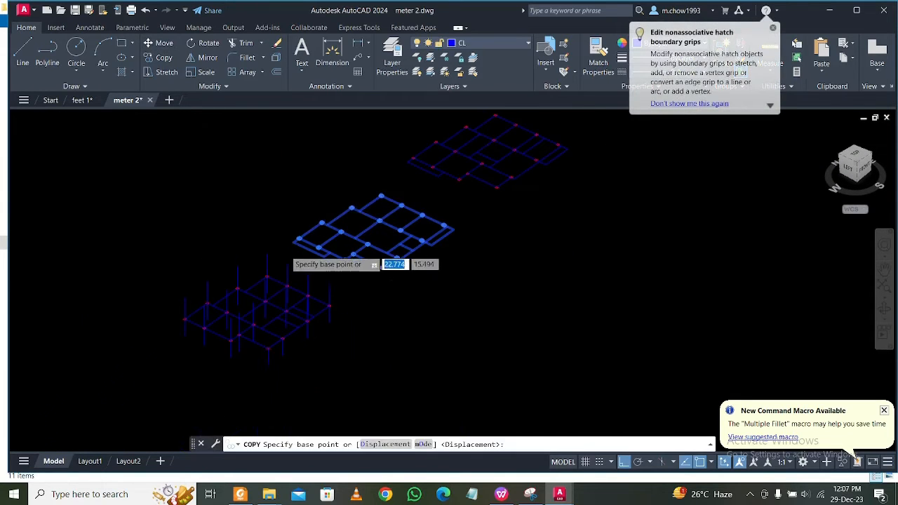
{"action": "scroll", "coordinate": [316, 173], "scroll_direction": "up", "scroll_amount": 8}
{"action": "scroll", "coordinate": [364, 220], "scroll_direction": "up", "scroll_amount": 3}
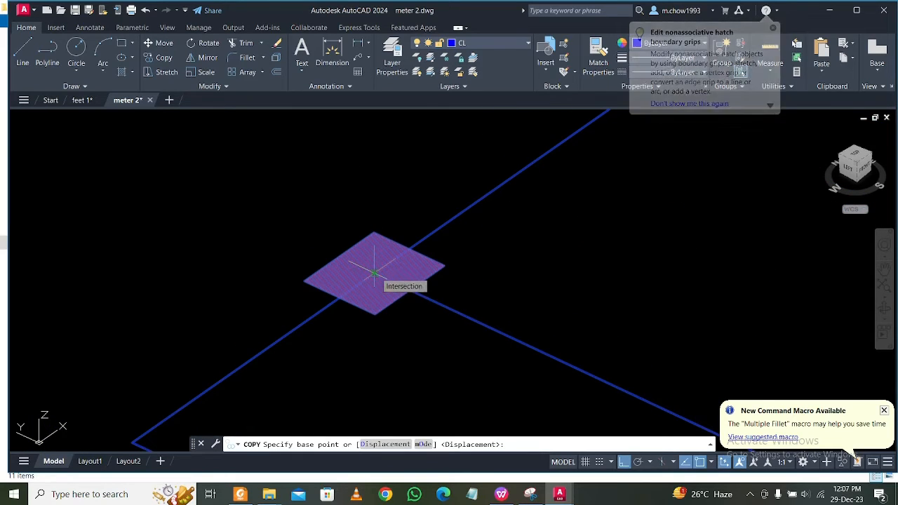
{"action": "left_click", "coordinate": [379, 256]}
{"action": "scroll", "coordinate": [381, 253], "scroll_direction": "down", "scroll_amount": 8}
{"action": "scroll", "coordinate": [211, 339], "scroll_direction": "up", "scroll_amount": 5}
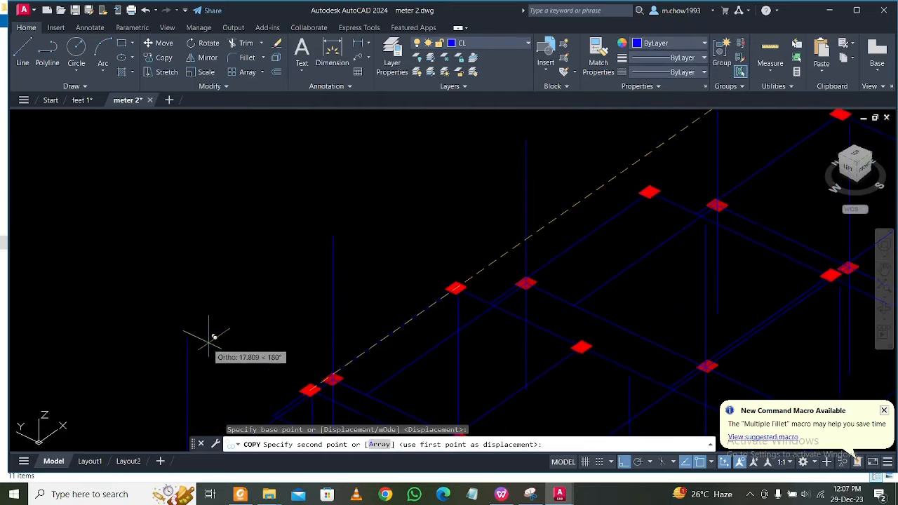
{"action": "left_click", "coordinate": [185, 327]}
{"action": "scroll", "coordinate": [151, 256], "scroll_direction": "down", "scroll_amount": 5}
{"action": "key", "text": "Escape"}
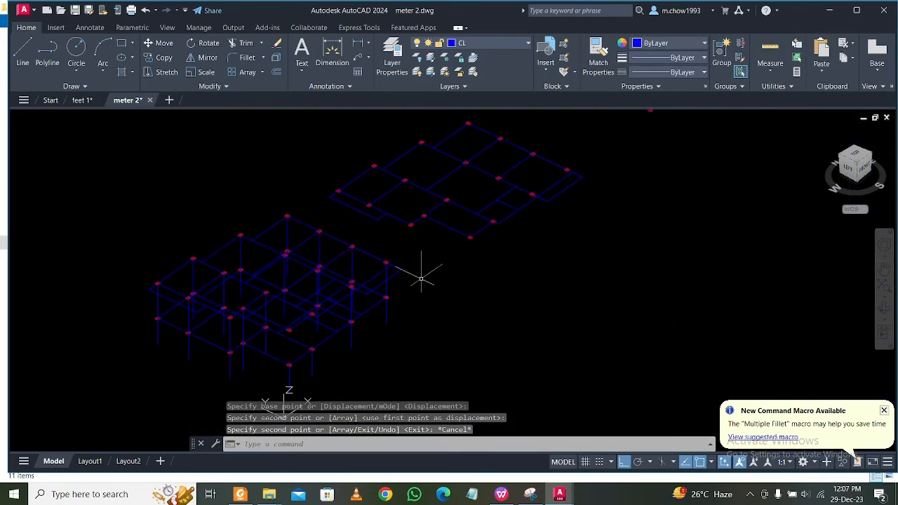
Examine how the copied upper plan lines up with the column lines from a lower orbit angle.
{"action": "middle_click_drag", "start_coordinate": [442, 266], "coordinate": [464, 258]}
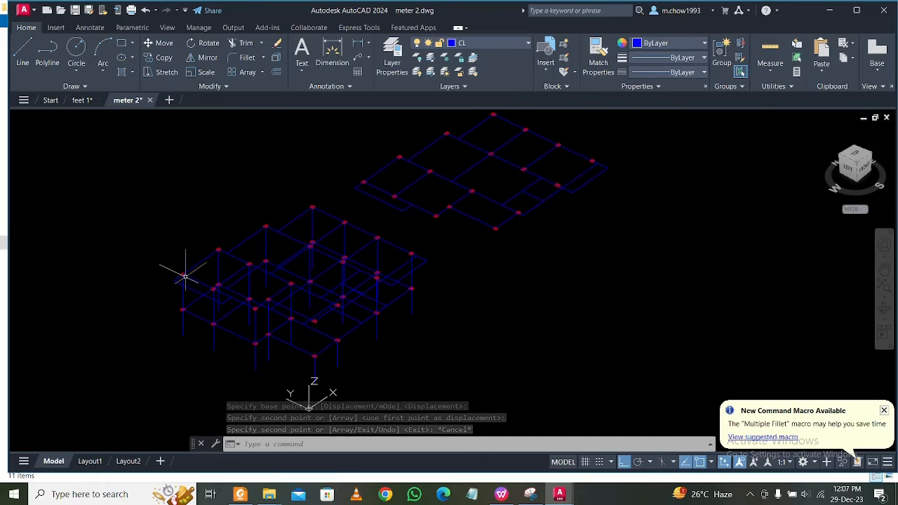
{"action": "scroll", "coordinate": [345, 328], "scroll_direction": "up", "scroll_amount": 4}
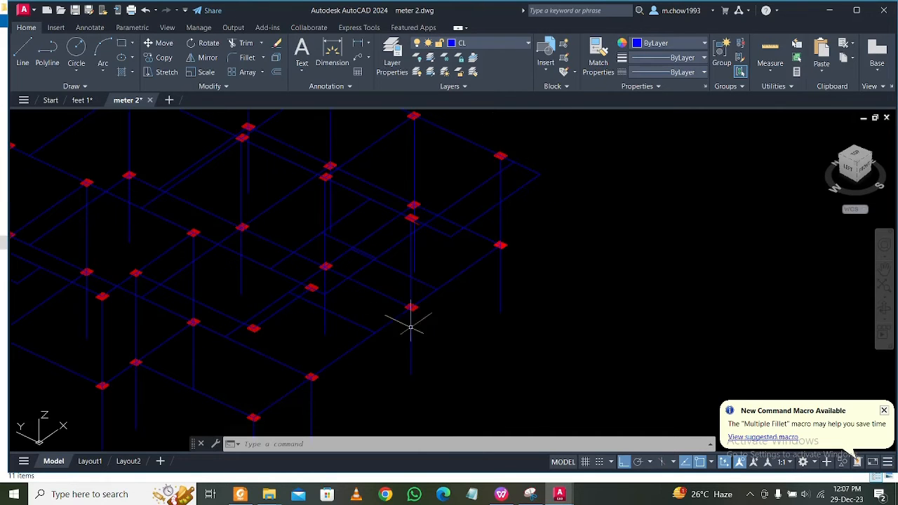
{"action": "mouse_move", "coordinate": [609, 337]}
{"action": "middle_mouse_down", "text": "shift"}
{"action": "mouse_move", "coordinate": [545, 295]}
{"action": "mouse_move", "coordinate": [611, 303]}
{"action": "mouse_move", "coordinate": [584, 309]}
{"action": "middle_mouse_up", "text": "shift"}
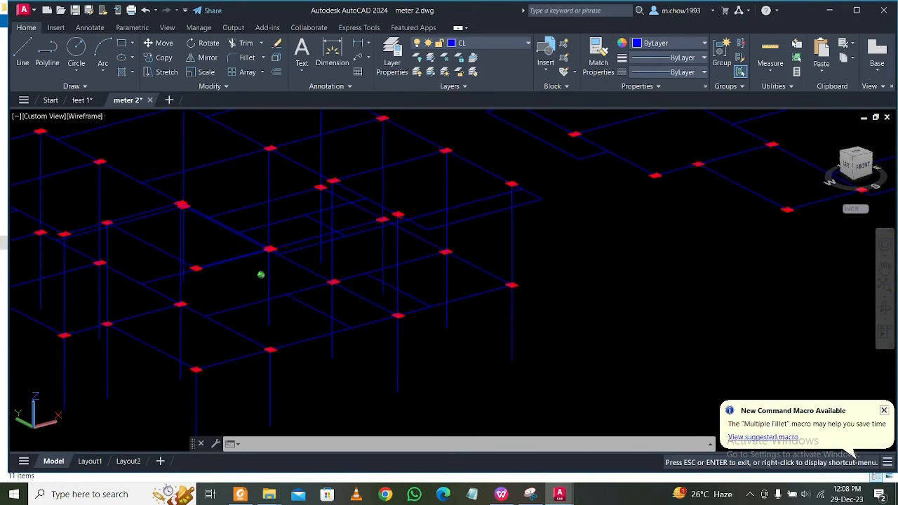
{"action": "middle_click_drag", "start_coordinate": [325, 334], "coordinate": [268, 335]}
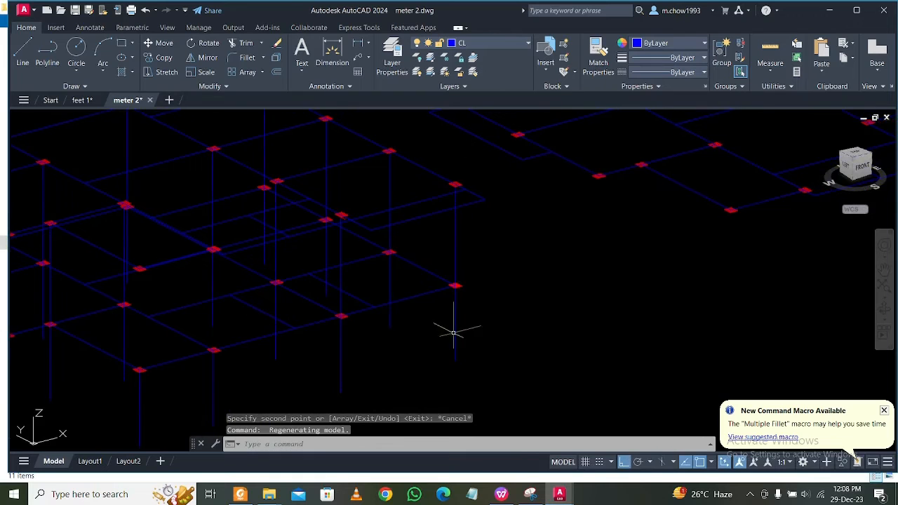
{"action": "mouse_move", "coordinate": [453, 332]}
{"action": "middle_mouse_down", "text": "shift"}
{"action": "mouse_move", "coordinate": [353, 344]}
{"action": "mouse_move", "coordinate": [385, 310]}
{"action": "mouse_move", "coordinate": [397, 313]}
{"action": "mouse_move", "coordinate": [375, 321]}
{"action": "mouse_move", "coordinate": [386, 330]}
{"action": "mouse_move", "coordinate": [435, 342]}
{"action": "middle_mouse_up", "text": "shift"}
{"action": "scroll", "coordinate": [78, 267], "scroll_direction": "up", "scroll_amount": 4}
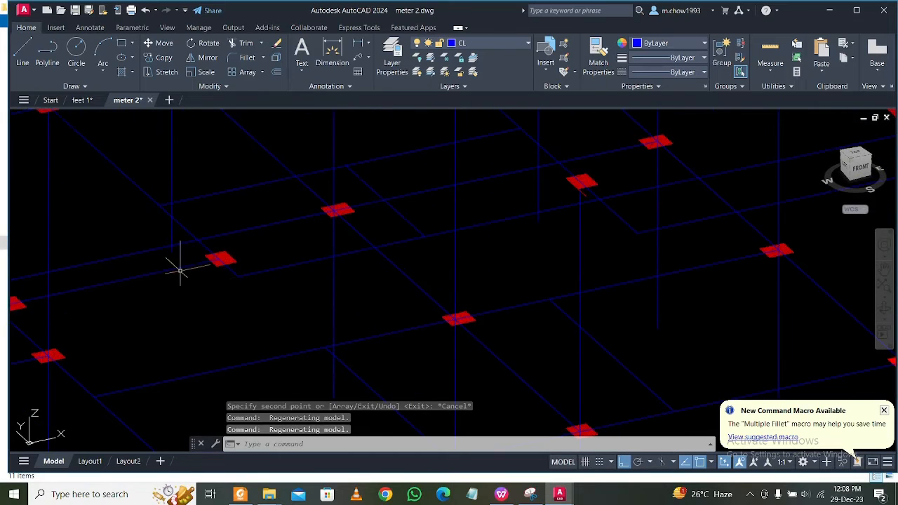
{"action": "left_click", "coordinate": [28, 51]}
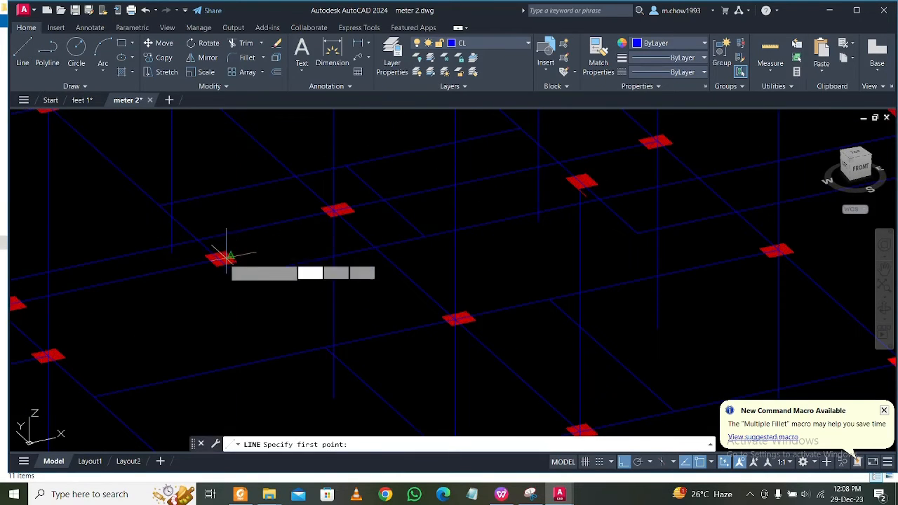
{"action": "left_click", "coordinate": [219, 259]}
{"action": "scroll", "coordinate": [223, 253], "scroll_direction": "down", "scroll_amount": 4}
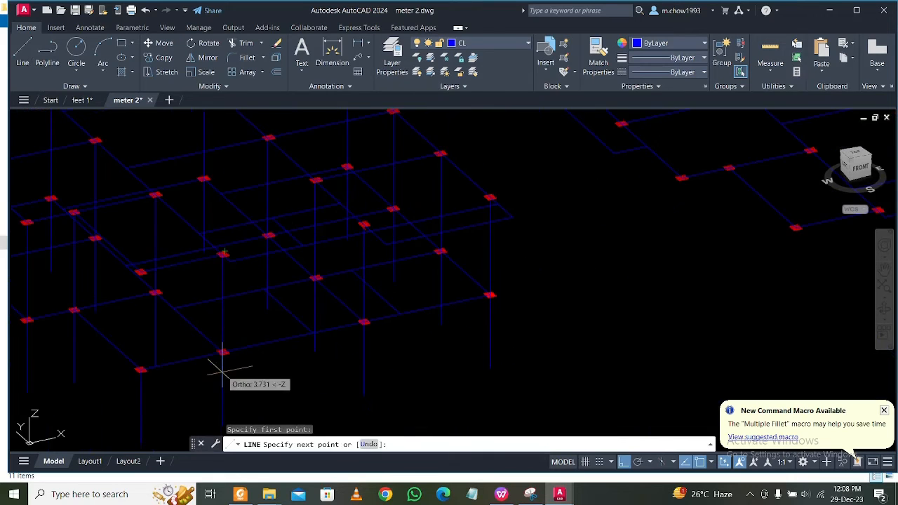
{"action": "scroll", "coordinate": [223, 366], "scroll_direction": "up", "scroll_amount": 8}
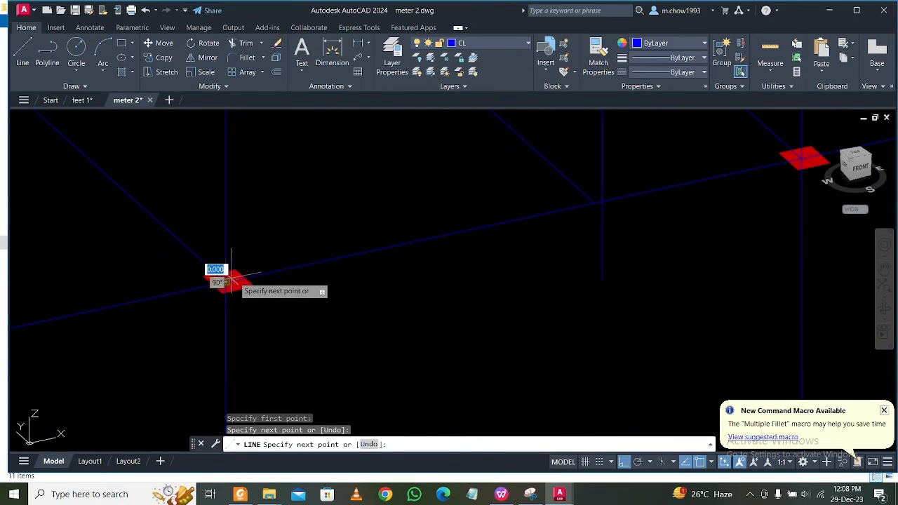
{"action": "key", "text": "Escape"}
{"action": "scroll", "coordinate": [260, 311], "scroll_direction": "down", "scroll_amount": 8}
{"action": "middle_click_drag", "start_coordinate": [287, 342], "coordinate": [351, 320], "text": "shift"}
{"action": "scroll", "coordinate": [341, 320], "scroll_direction": "up", "scroll_amount": 5}
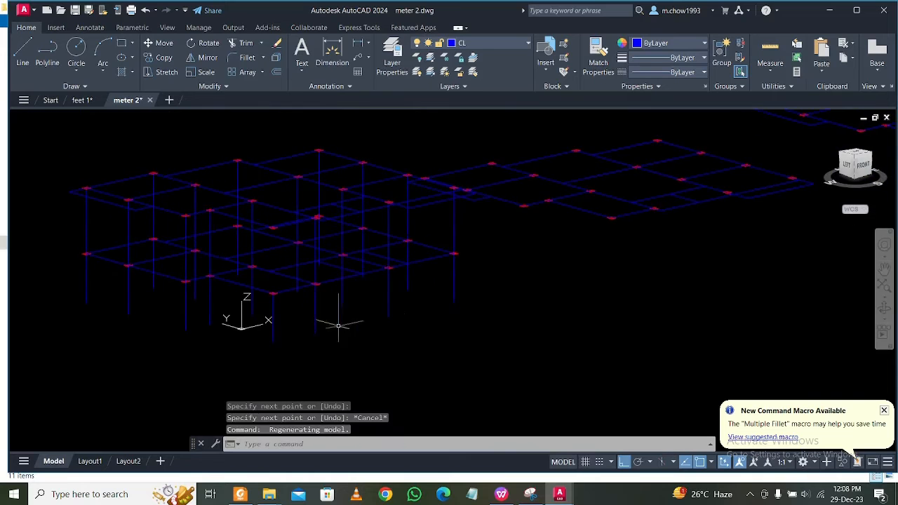
{"action": "left_click", "coordinate": [257, 311]}
{"action": "scroll", "coordinate": [259, 279], "scroll_direction": "up", "scroll_amount": 2}
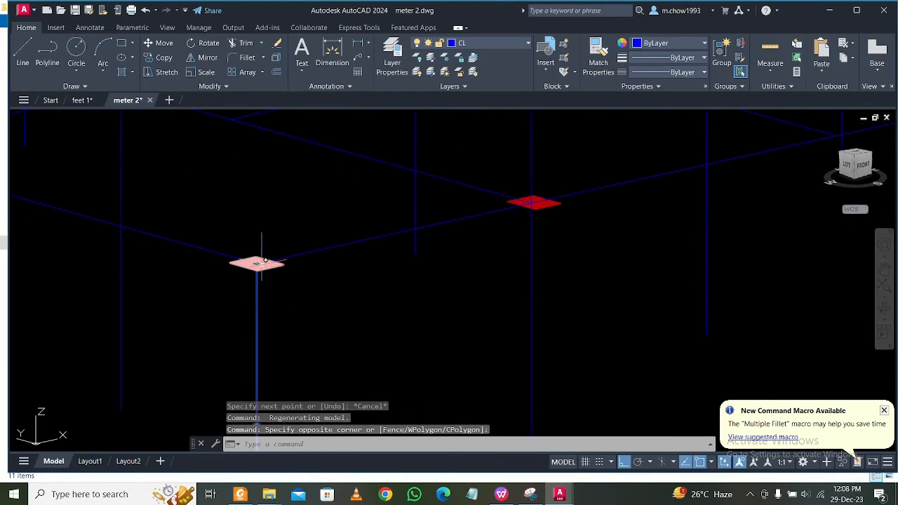
{"action": "left_click", "coordinate": [257, 264]}
{"action": "scroll", "coordinate": [254, 263], "scroll_direction": "down", "scroll_amount": 5}
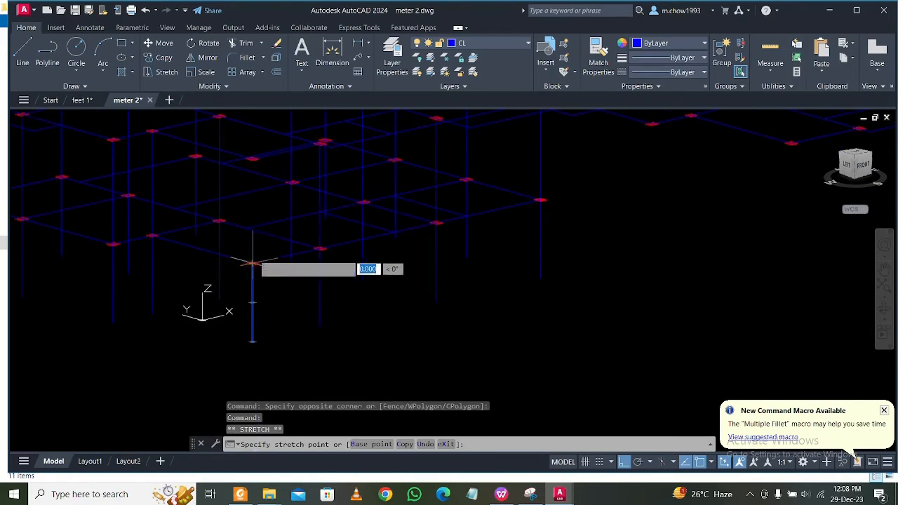
{"action": "scroll", "coordinate": [252, 159], "scroll_direction": "up", "scroll_amount": 5}
{"action": "key", "text": "Down"}
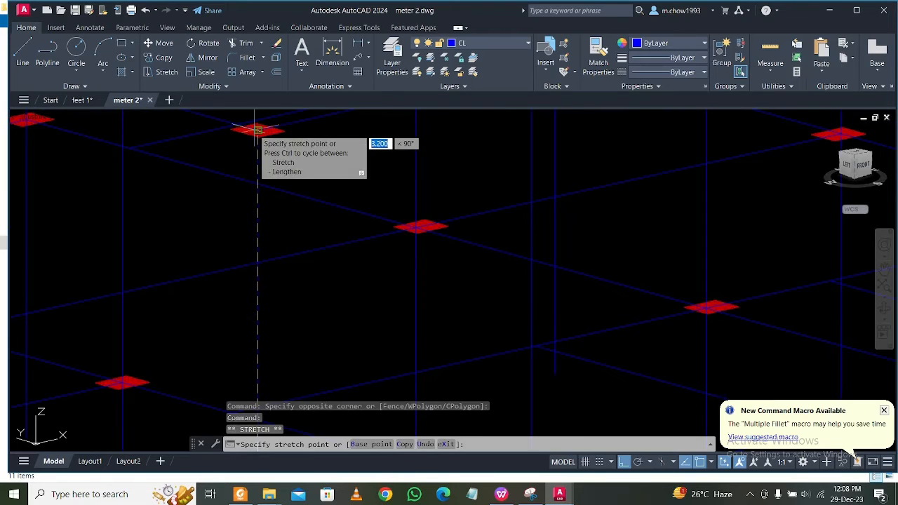
{"action": "key", "text": "Escape"}
In the Front view, select all lower and upper column lines and try to join them in one operation.
{"action": "scroll", "coordinate": [251, 221], "scroll_direction": "down", "scroll_amount": 5}
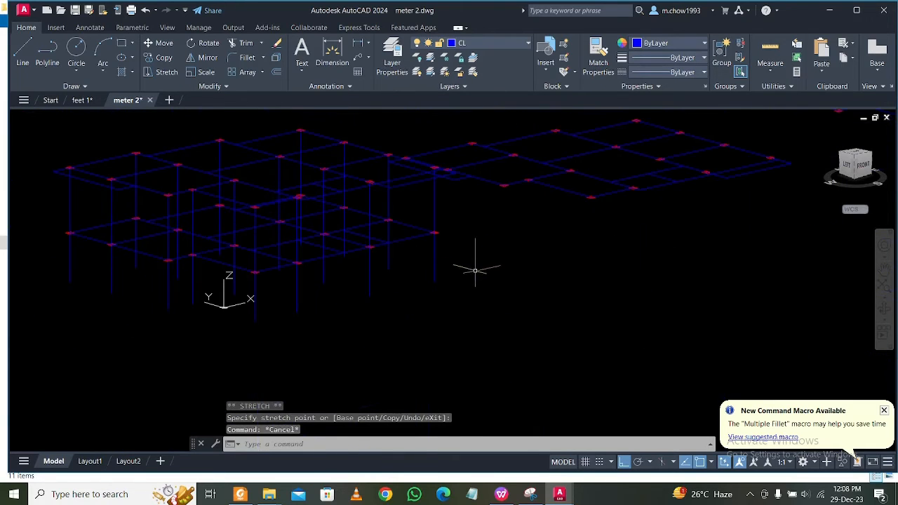
{"action": "middle_click_drag", "start_coordinate": [507, 273], "coordinate": [437, 251], "text": "shift"}
{"action": "left_click", "coordinate": [395, 254]}
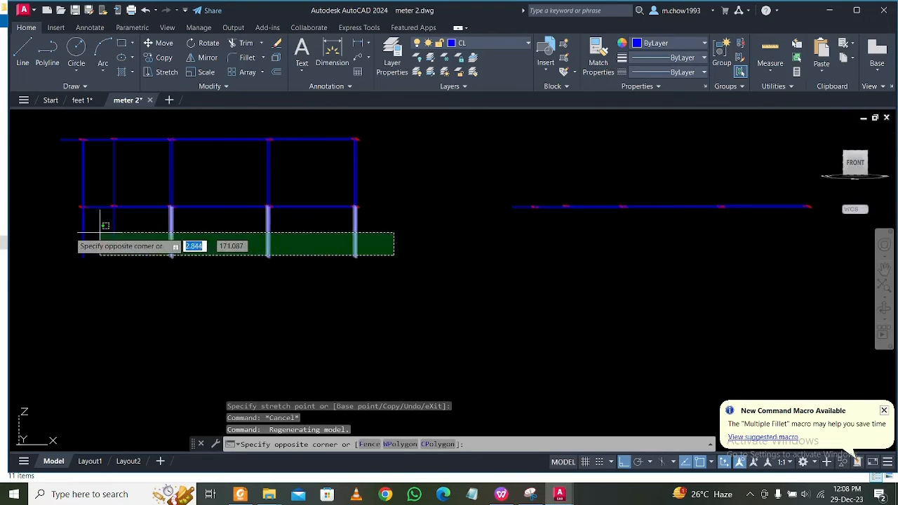
{"action": "left_click", "coordinate": [369, 161]}
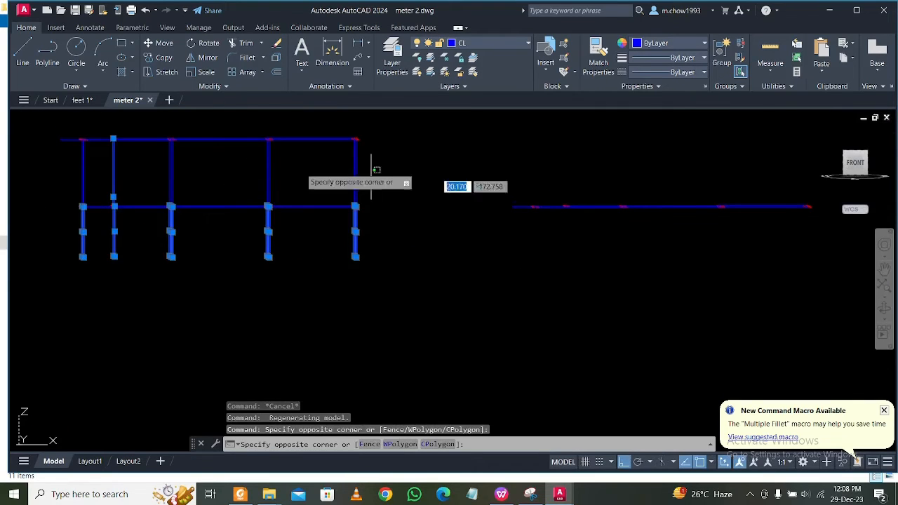
{"action": "left_click", "coordinate": [63, 174]}
{"action": "type", "text": "j"}
{"action": "key", "text": "Return"}
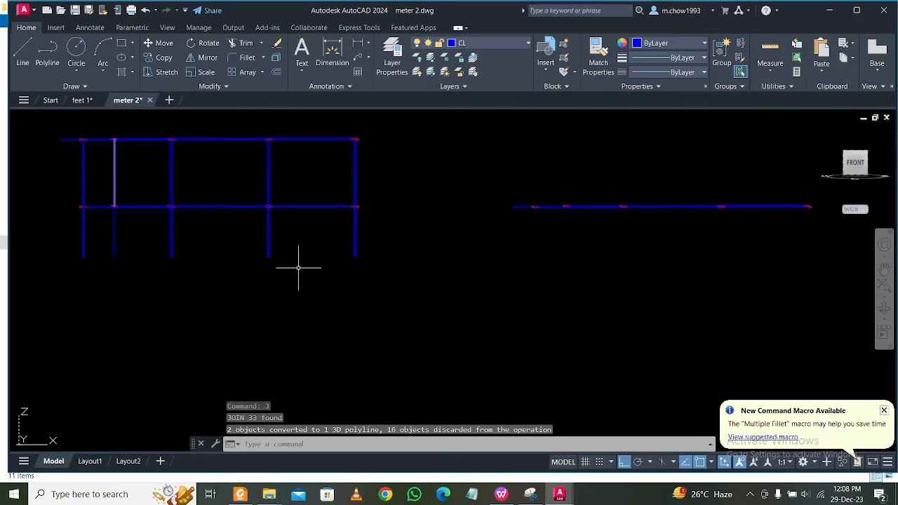
Orbit back to a 3D view and join the lower and upper lines of the third row's back-edge column.
{"action": "left_click", "coordinate": [25, 231]}
{"action": "middle_click_drag", "start_coordinate": [198, 305], "coordinate": [286, 320], "text": "shift"}
{"action": "key", "text": "Escape"}
{"action": "scroll", "coordinate": [252, 147], "scroll_direction": "up", "scroll_amount": 5}
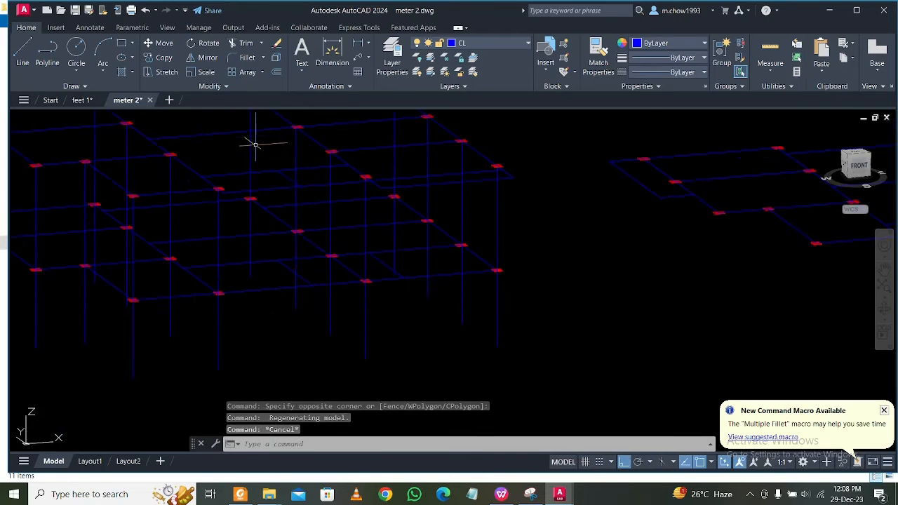
{"action": "left_click", "coordinate": [247, 260]}
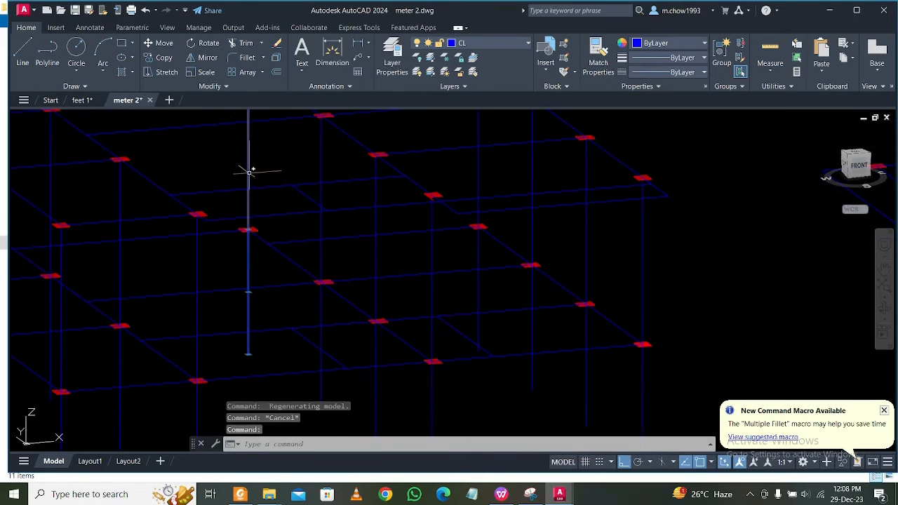
{"action": "type", "text": "j"}
{"action": "key", "text": "Return"}
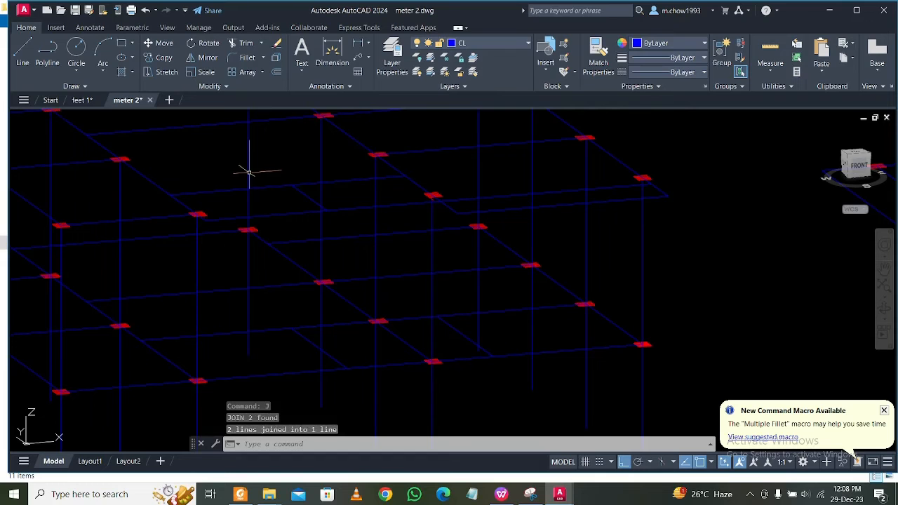
{"action": "scroll", "coordinate": [246, 186], "scroll_direction": "down", "scroll_amount": 2}
{"action": "key", "text": "Escape"}
Try to join the stacked lines of all three left-edge columns together.
{"action": "scroll", "coordinate": [401, 281], "scroll_direction": "down", "scroll_amount": 2}
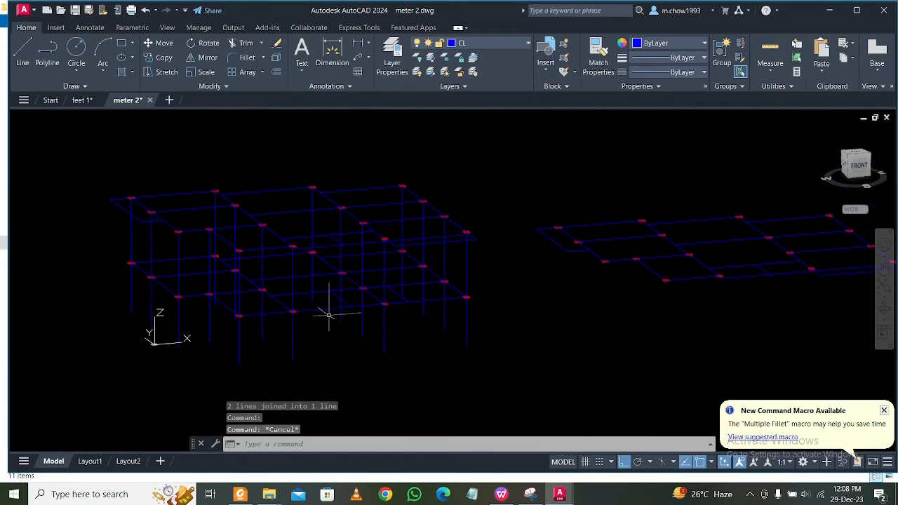
{"action": "scroll", "coordinate": [179, 322], "scroll_direction": "up", "scroll_amount": 2}
{"action": "left_click", "coordinate": [196, 322]}
{"action": "left_click", "coordinate": [134, 309]}
{"action": "left_click", "coordinate": [192, 208]}
{"action": "left_click", "coordinate": [130, 194]}
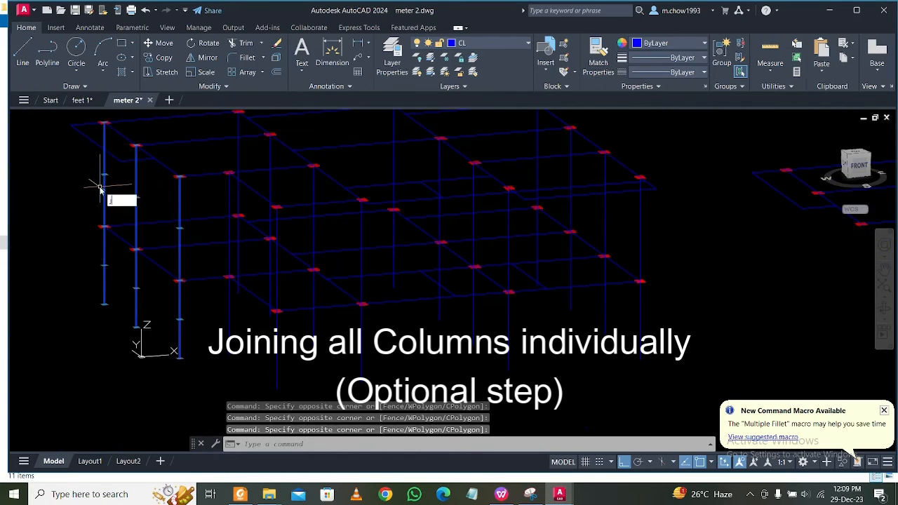
{"action": "key", "text": "Return"}
Join the lower and upper lines of the leftmost column and the second left-edge column, one column at a time.
{"action": "left_click", "coordinate": [114, 182]}
{"action": "left_click", "coordinate": [86, 256]}
{"action": "type", "text": "j"}
{"action": "key", "text": "Return"}
{"action": "key", "text": "Escape"}
{"action": "left_click", "coordinate": [156, 285]}
{"action": "left_click", "coordinate": [109, 292]}
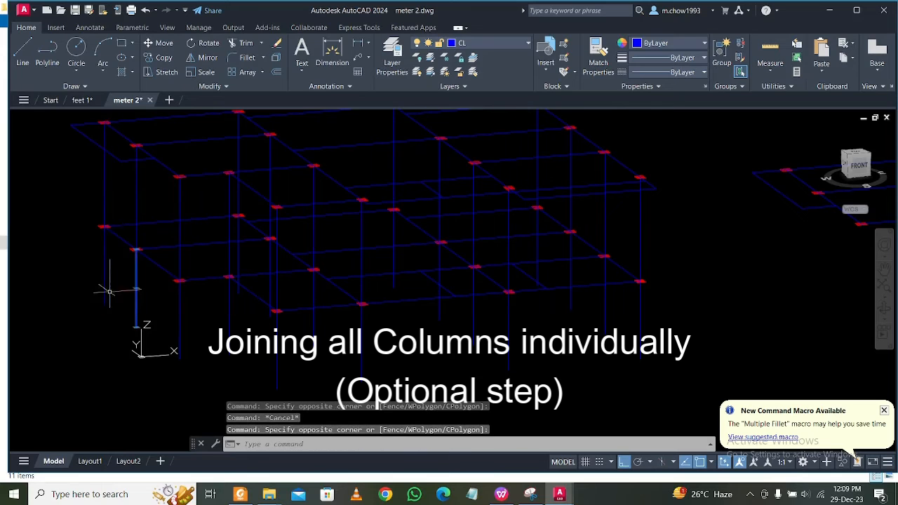
{"action": "type", "text": "j"}
{"action": "key", "text": "Return"}
{"action": "key", "text": "Escape"}
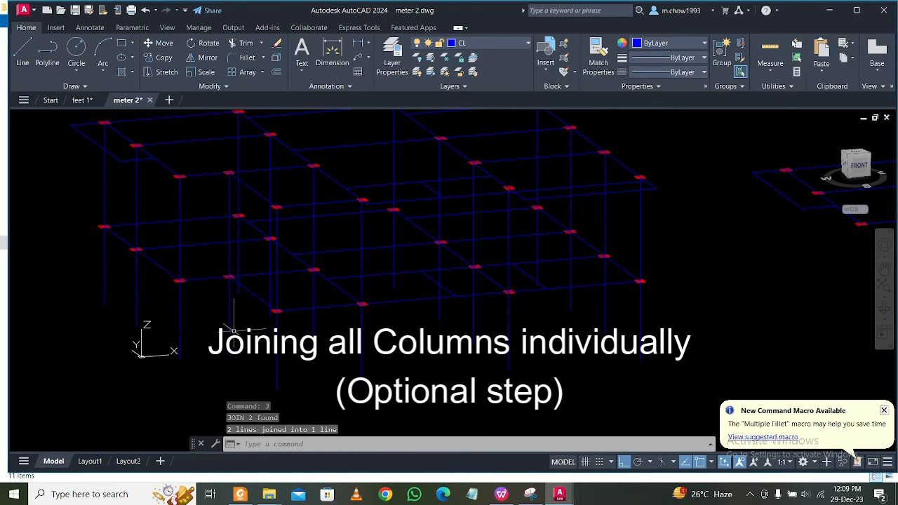
Join the stacked lines of the column at the front-left notch and of the front corner column beside it.
{"action": "type", "text": "j"}
{"action": "key", "text": "Return"}
{"action": "middle_click_drag", "start_coordinate": [281, 315], "coordinate": [280, 277]}
{"action": "left_click", "coordinate": [258, 306]}
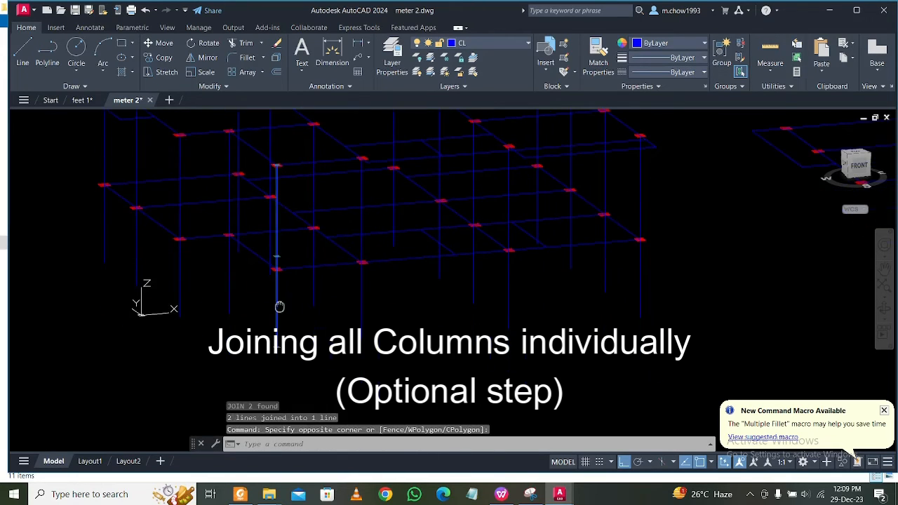
{"action": "key", "text": "Escape"}
Join the lower and upper lines of the second row's back and middle columns individually.
{"action": "scroll", "coordinate": [242, 183], "scroll_direction": "up", "scroll_amount": 3}
{"action": "left_click", "coordinate": [286, 233]}
{"action": "left_click", "coordinate": [250, 184]}
{"action": "left_click", "coordinate": [334, 232]}
{"action": "left_click", "coordinate": [307, 226]}
{"action": "mouse_move", "coordinate": [341, 285]}
{"action": "middle_mouse_down"}
{"action": "mouse_move", "coordinate": [339, 234]}
{"action": "mouse_move", "coordinate": [335, 271]}
{"action": "middle_mouse_up"}
{"action": "left_click", "coordinate": [317, 303]}
{"action": "type", "text": "j"}
{"action": "key", "text": "Return"}
Join the stacked lines of the second row's front column and of the adjacent front-edge column separately.
{"action": "left_click", "coordinate": [410, 367]}
{"action": "left_click", "coordinate": [380, 363]}
{"action": "middle_click_drag", "start_coordinate": [399, 191], "coordinate": [332, 236]}
{"action": "left_click", "coordinate": [333, 235]}
{"action": "left_click", "coordinate": [305, 230]}
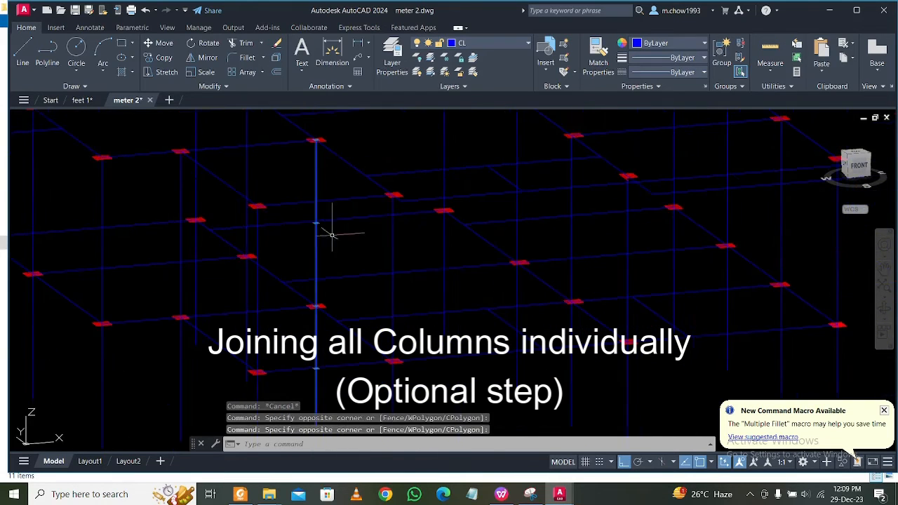
{"action": "left_click", "coordinate": [409, 260]}
{"action": "left_click", "coordinate": [382, 254]}
{"action": "middle_click_drag", "start_coordinate": [465, 331], "coordinate": [431, 313]}
{"action": "key", "text": "Escape"}
Join the lower and upper lines of the third row's middle columns individually.
{"action": "left_click", "coordinate": [430, 306]}
{"action": "left_click", "coordinate": [395, 294]}
{"action": "middle_click_drag", "start_coordinate": [488, 230], "coordinate": [477, 253]}
{"action": "left_click", "coordinate": [486, 273]}
{"action": "left_click", "coordinate": [457, 267]}
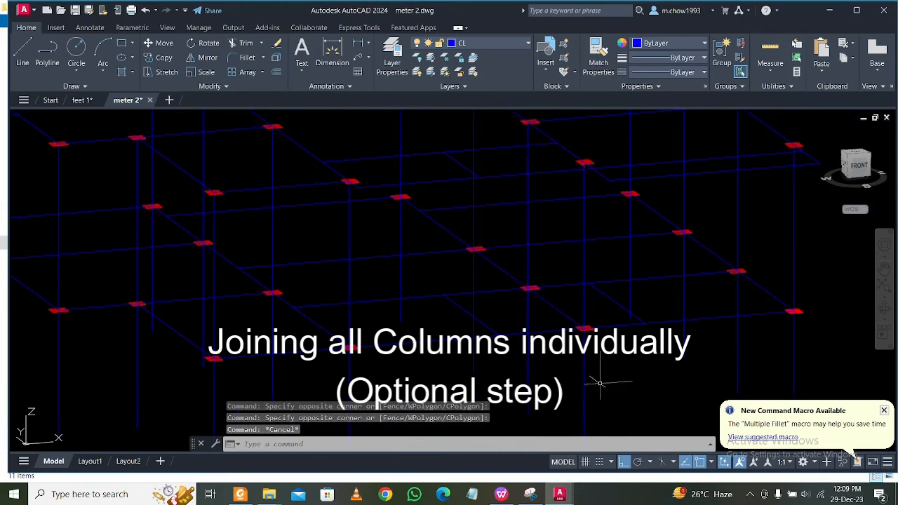
Join the lower and upper lines of the third row's front-edge column.
{"action": "middle_click_drag", "start_coordinate": [600, 383], "coordinate": [487, 335]}
{"action": "left_click", "coordinate": [487, 336]}
{"action": "left_click", "coordinate": [447, 348]}
{"action": "left_click", "coordinate": [486, 254]}
{"action": "left_click", "coordinate": [453, 248]}
{"action": "type", "text": "j"}
{"action": "key", "text": "Return"}
Join the lower and upper lines of the right edge's back corner column.
{"action": "middle_click_drag", "start_coordinate": [529, 223], "coordinate": [519, 242]}
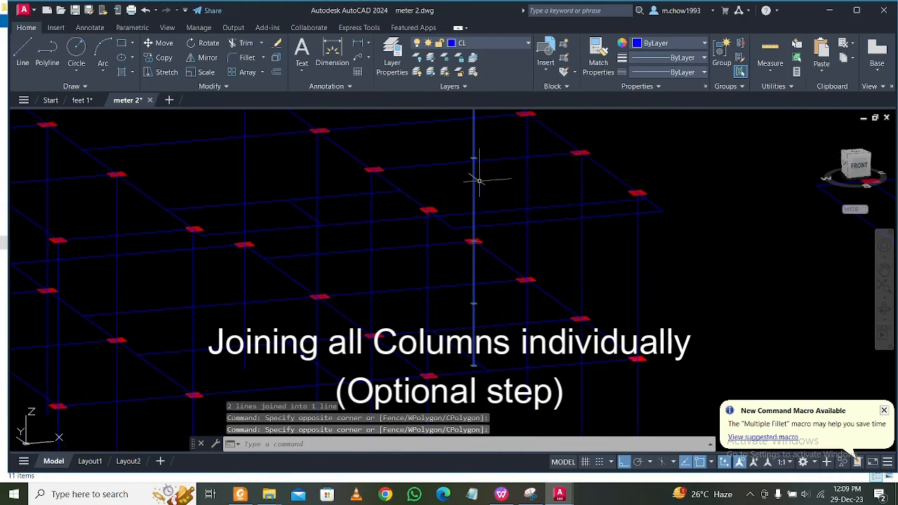
{"action": "key", "text": "Return"}
{"action": "left_click", "coordinate": [477, 191]}
{"action": "left_click", "coordinate": [466, 191]}
{"action": "key", "text": "Escape"}
Join the stacked lines of the remaining three right-edge columns down to the front corner, one column at a time.
{"action": "left_click", "coordinate": [545, 240]}
{"action": "left_click", "coordinate": [512, 235]}
{"action": "left_click", "coordinate": [539, 333]}
{"action": "left_click", "coordinate": [511, 325]}
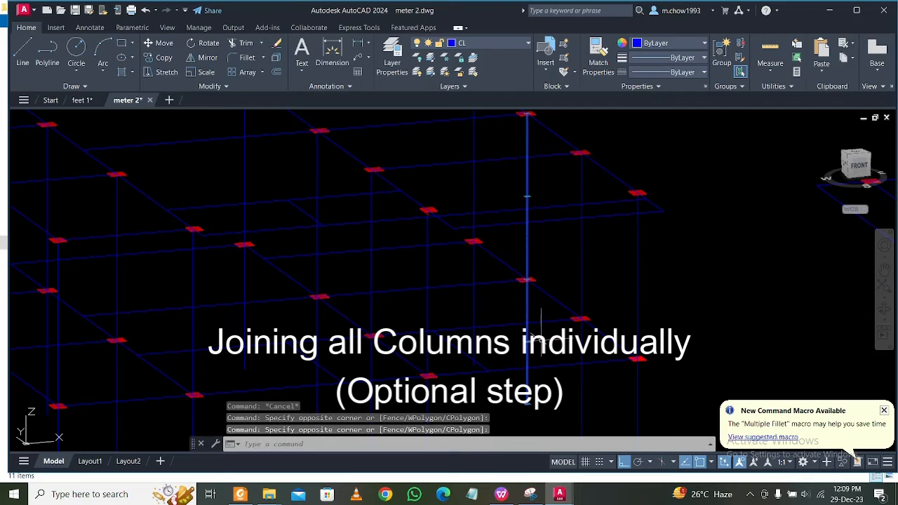
{"action": "middle_click_drag", "start_coordinate": [580, 338], "coordinate": [576, 265]}
{"action": "left_click", "coordinate": [597, 317]}
{"action": "left_click", "coordinate": [555, 324]}
{"action": "key", "text": "Return"}
{"action": "left_click", "coordinate": [656, 338]}
{"action": "left_click", "coordinate": [618, 333]}
{"action": "left_click", "coordinate": [653, 225]}
Erase the original middle floor plan beside the stacked frame.
{"action": "scroll", "coordinate": [243, 359], "scroll_direction": "down", "scroll_amount": 6}
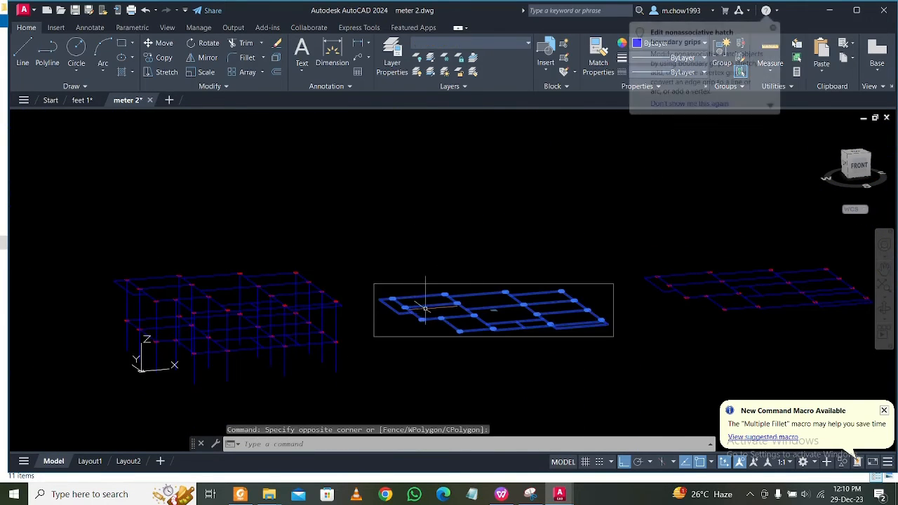
{"action": "key", "text": "Escape"}
{"action": "left_click", "coordinate": [615, 394]}
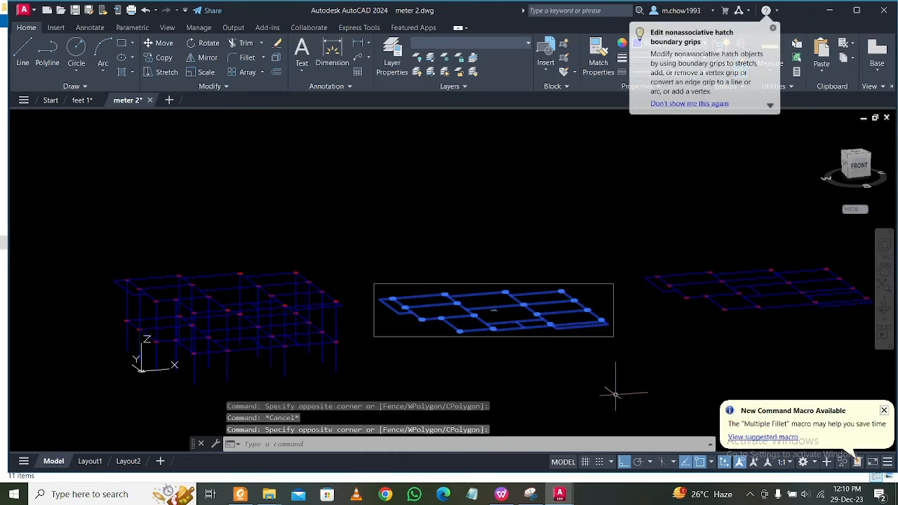
{"action": "key", "text": "Delete"}
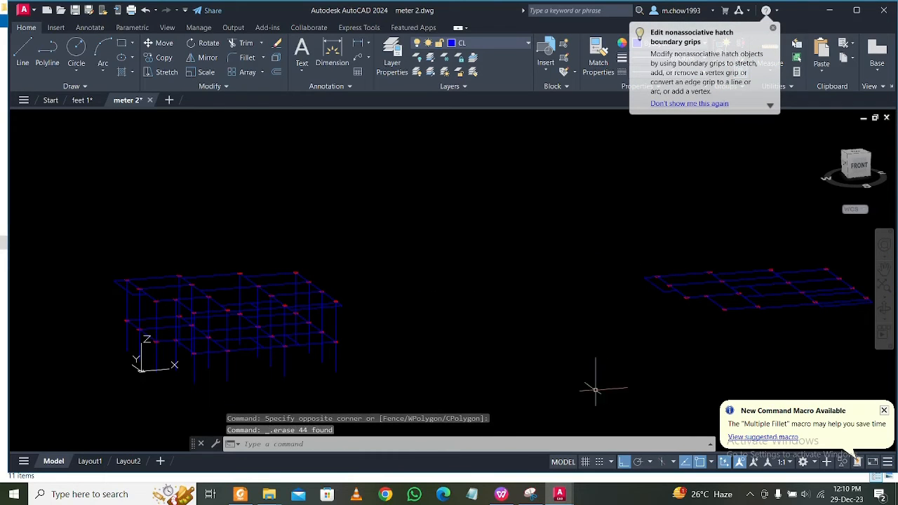
Move the remaining separate floor plan along the X direction to bring it closer to the frame.
{"action": "scroll", "coordinate": [596, 390], "scroll_direction": "down", "scroll_amount": 2}
{"action": "left_click", "coordinate": [442, 263]}
{"action": "left_click", "coordinate": [696, 372]}
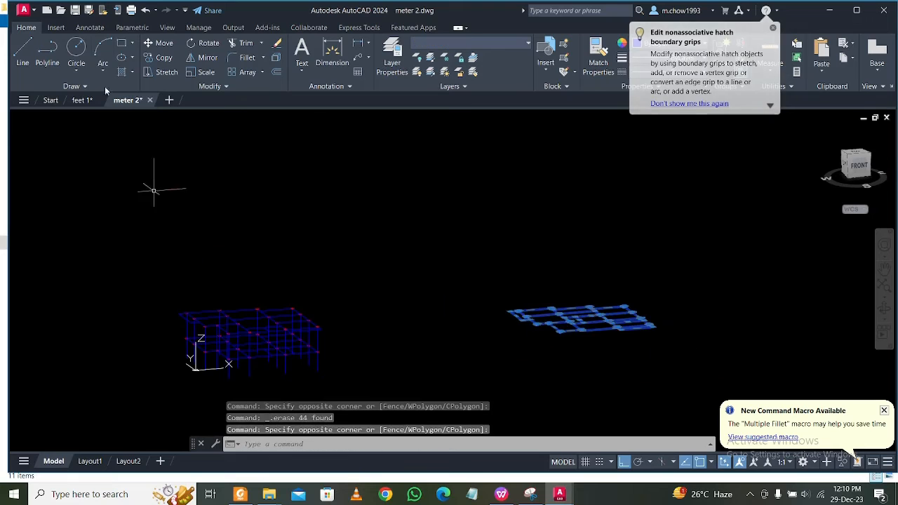
{"action": "left_click", "coordinate": [164, 42]}
{"action": "left_click", "coordinate": [558, 354]}
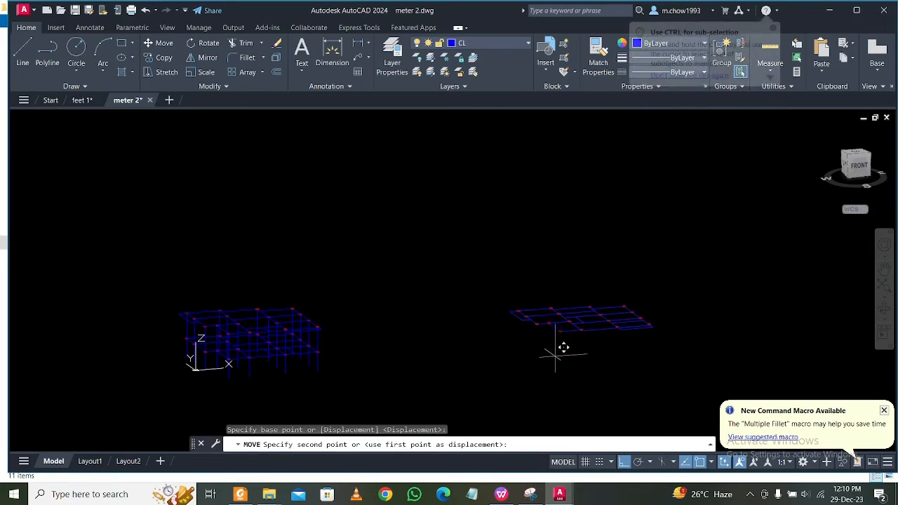
{"action": "left_click", "coordinate": [421, 388]}
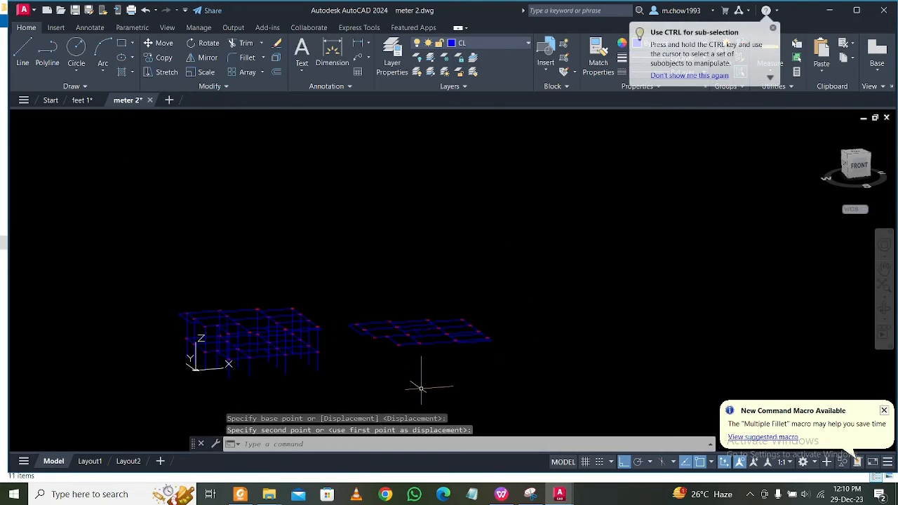
Group all objects of the moved floor plan.
{"action": "left_click", "coordinate": [339, 268]}
{"action": "left_click", "coordinate": [618, 379]}
{"action": "type", "text": "g"}
{"action": "key", "text": "Return"}
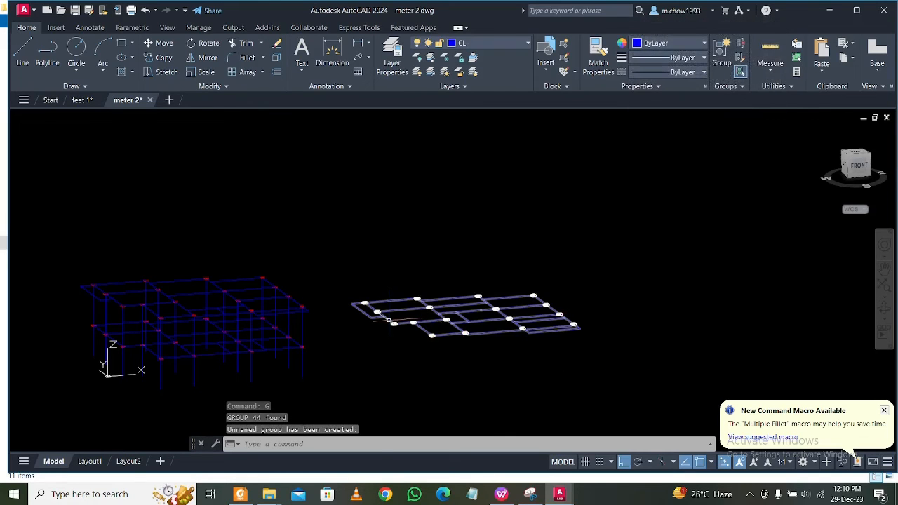
Stretch the top end of the back-left corner column line 3.2 m upward along Z.
{"action": "scroll", "coordinate": [138, 302], "scroll_direction": "up", "scroll_amount": 3}
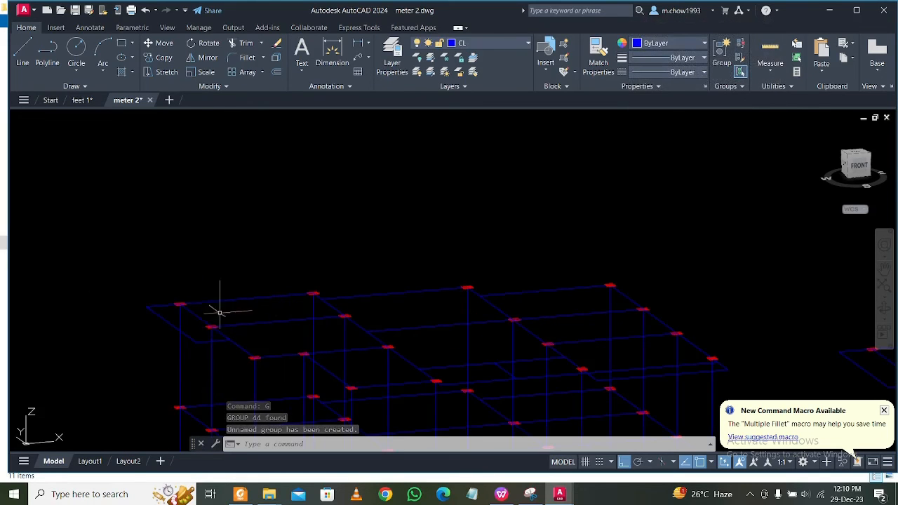
{"action": "scroll", "coordinate": [220, 312], "scroll_direction": "down", "scroll_amount": 2}
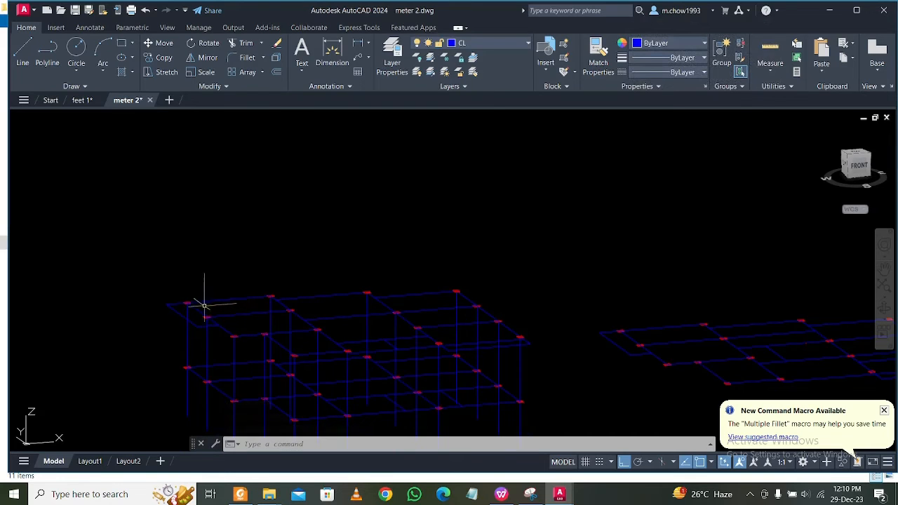
{"action": "scroll", "coordinate": [190, 312], "scroll_direction": "up", "scroll_amount": 2}
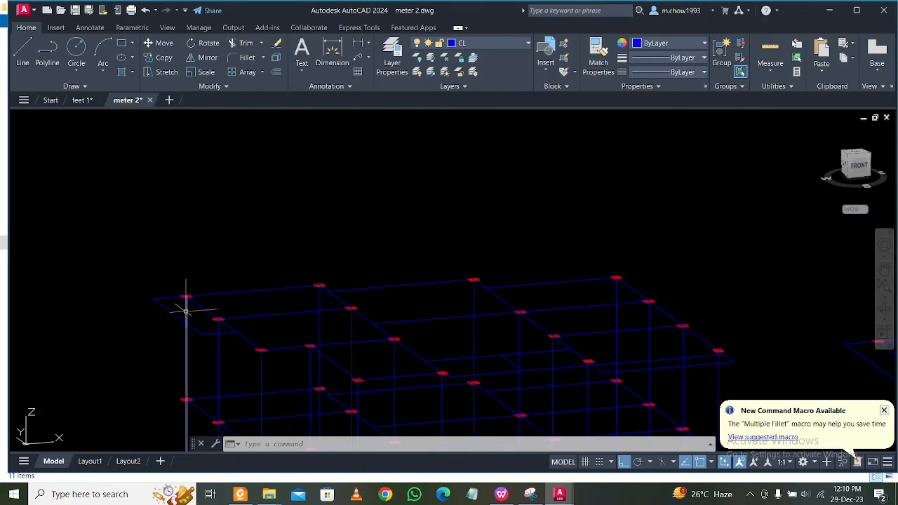
{"action": "scroll", "coordinate": [187, 301], "scroll_direction": "up", "scroll_amount": 4}
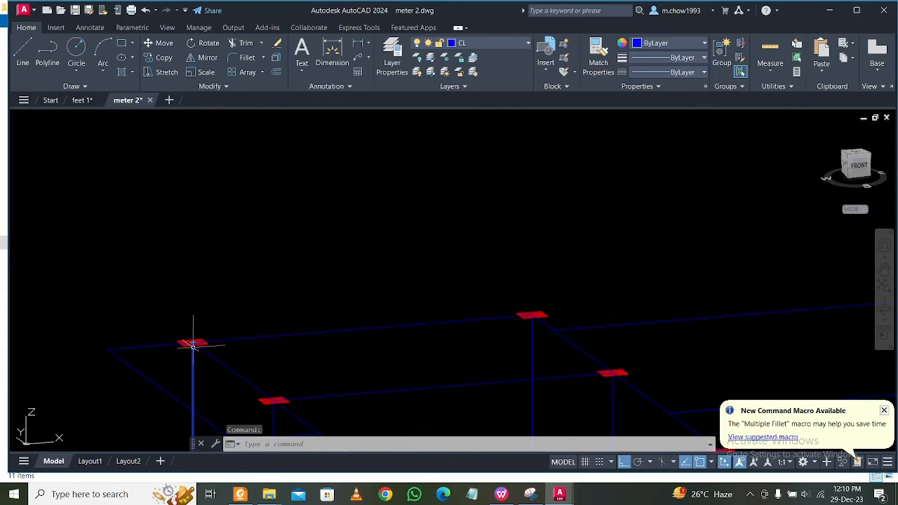
{"action": "left_click", "coordinate": [193, 342]}
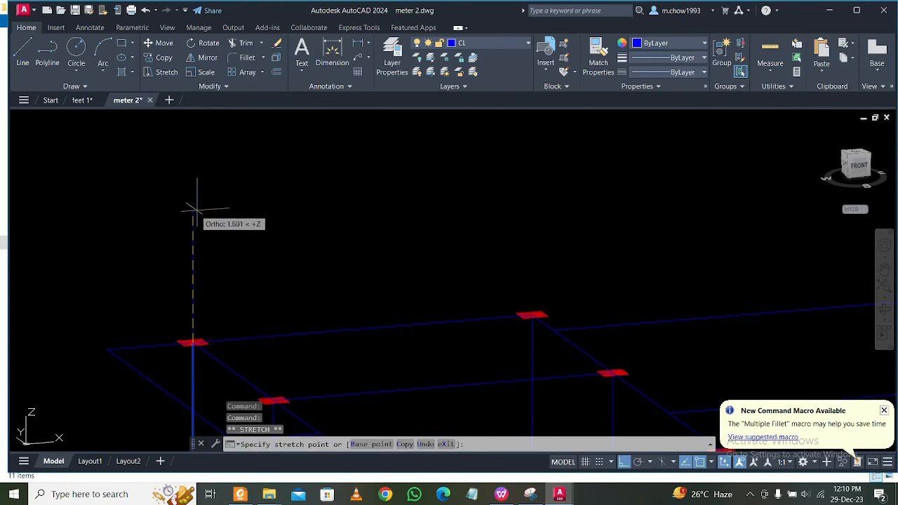
{"action": "scroll", "coordinate": [194, 209], "scroll_direction": "down", "scroll_amount": 5}
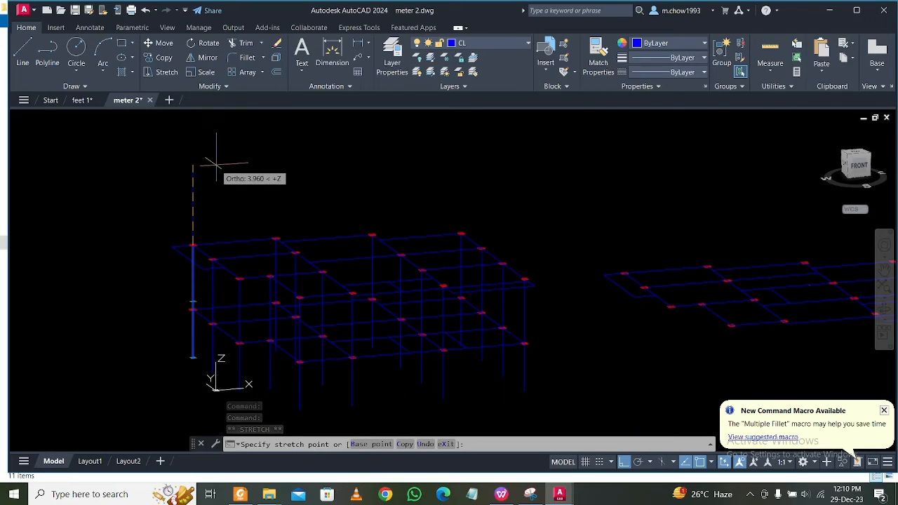
{"action": "type", "text": "3.2"}
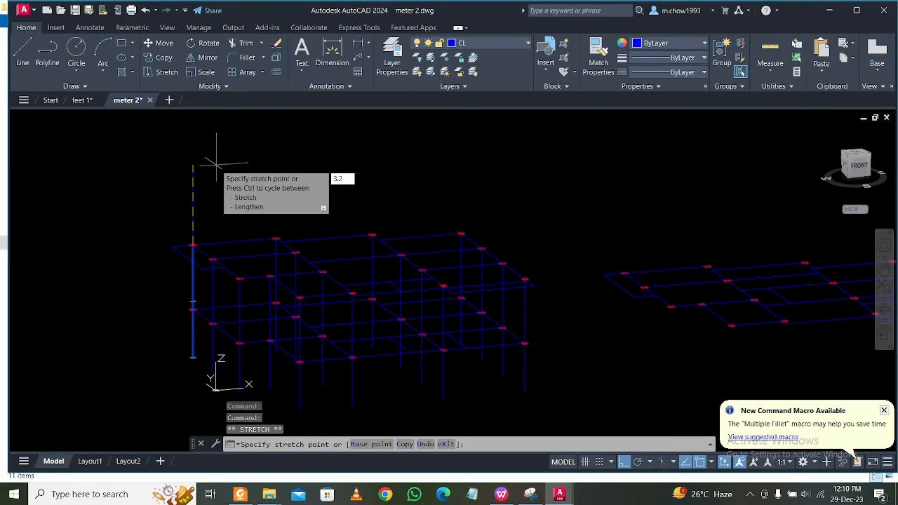
{"action": "key", "text": "Return"}
{"action": "key", "text": "Escape"}
Turn off the Col layer so only the centre lines are displayed.
{"action": "scroll", "coordinate": [234, 186], "scroll_direction": "up", "scroll_amount": 3}
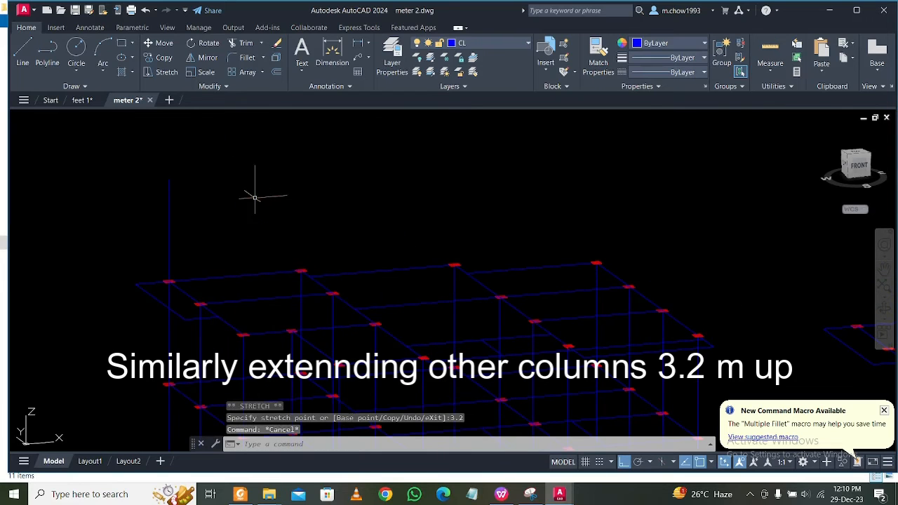
{"action": "left_click", "coordinate": [293, 282]}
{"action": "left_click", "coordinate": [295, 284]}
{"action": "key", "text": "Escape"}
{"action": "left_click", "coordinate": [471, 44]}
{"action": "left_click", "coordinate": [416, 86]}
Stretch the top of the second column line along the back edge 3.2 m upward.
{"action": "scroll", "coordinate": [293, 282], "scroll_direction": "up", "scroll_amount": 3}
{"action": "left_click", "coordinate": [313, 287]}
{"action": "left_click", "coordinate": [295, 298]}
{"action": "left_click", "coordinate": [304, 278]}
{"action": "scroll", "coordinate": [305, 263], "scroll_direction": "down", "scroll_amount": 3}
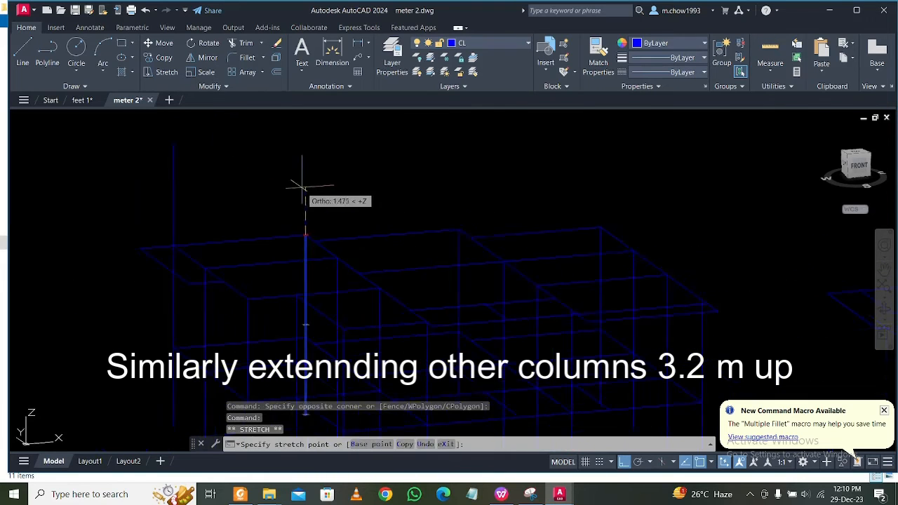
{"action": "middle_click_drag", "start_coordinate": [301, 188], "coordinate": [292, 273]}
{"action": "type", "text": "3.2"}
{"action": "key", "text": "Return"}
{"action": "key", "text": "Escape"}
Extend the remaining two back-edge column lines 3.2 m upward, one column at a time.
{"action": "scroll", "coordinate": [478, 330], "scroll_direction": "up", "scroll_amount": 4}
{"action": "left_click", "coordinate": [425, 309]}
{"action": "left_click", "coordinate": [403, 319]}
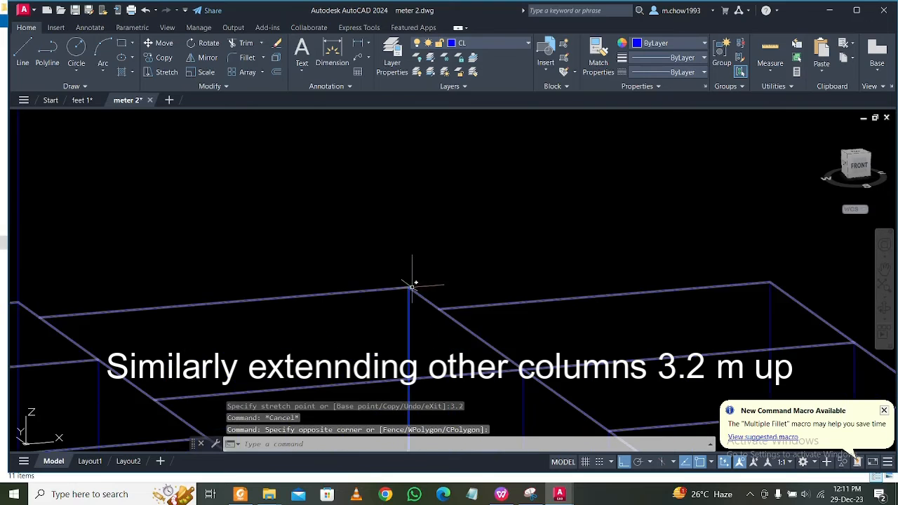
{"action": "left_click", "coordinate": [411, 287]}
{"action": "type", "text": "3.2"}
{"action": "key", "text": "Return"}
{"action": "key", "text": "Escape"}
{"action": "left_click", "coordinate": [512, 269]}
{"action": "left_click", "coordinate": [503, 240]}
{"action": "type", "text": "3.2"}
{"action": "key", "text": "Return"}
{"action": "key", "text": "Escape"}
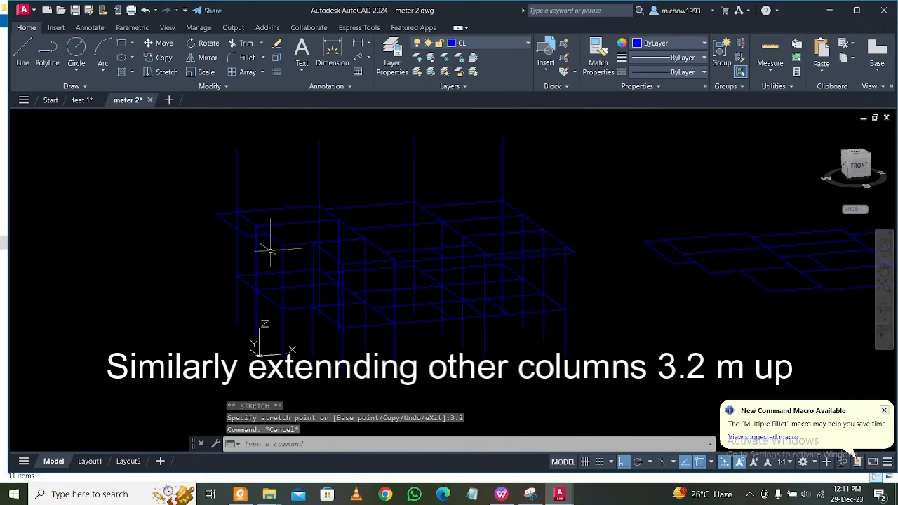
Extend the first two column lines of the second row 3.2 m upward, one after the other.
{"action": "left_click", "coordinate": [257, 225]}
{"action": "type", "text": "3.2"}
{"action": "key", "text": "Return"}
{"action": "key", "text": "Escape"}
{"action": "left_click", "coordinate": [361, 234]}
{"action": "left_click", "coordinate": [340, 229]}
{"action": "scroll", "coordinate": [354, 193], "scroll_direction": "up", "scroll_amount": 3}
{"action": "left_click", "coordinate": [336, 284]}
{"action": "type", "text": "3.2"}
{"action": "key", "text": "Return"}
{"action": "key", "text": "Escape"}
{"action": "scroll", "coordinate": [295, 228], "scroll_direction": "down", "scroll_amount": 3}
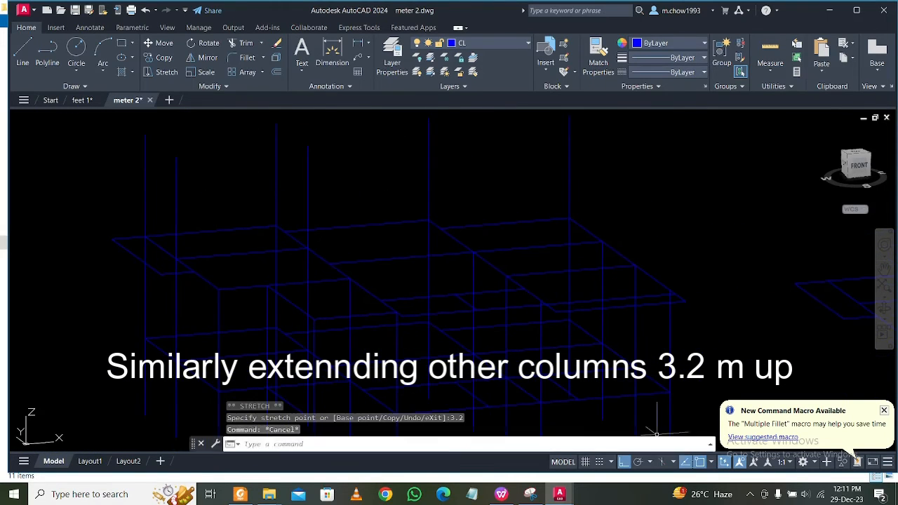
Switch Ortho off and turn the Col layer back on.
{"action": "left_click", "coordinate": [750, 495]}
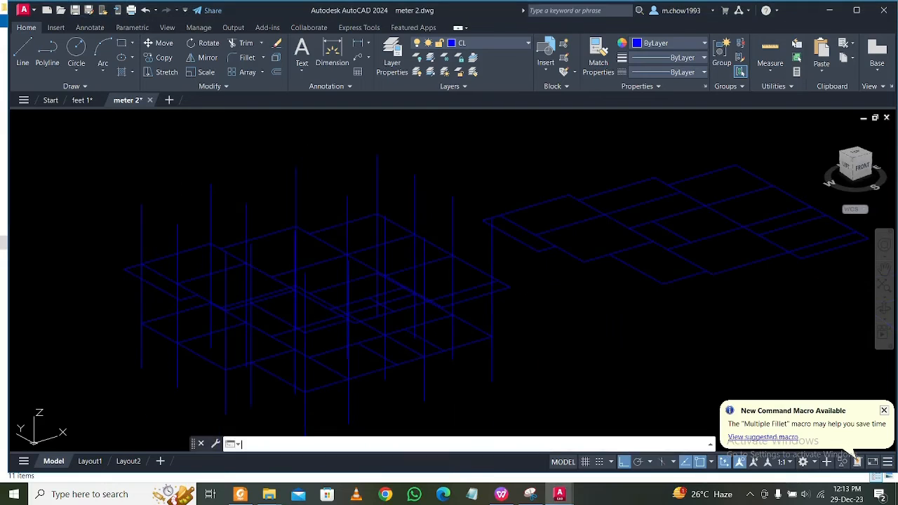
{"action": "key", "text": "F8"}
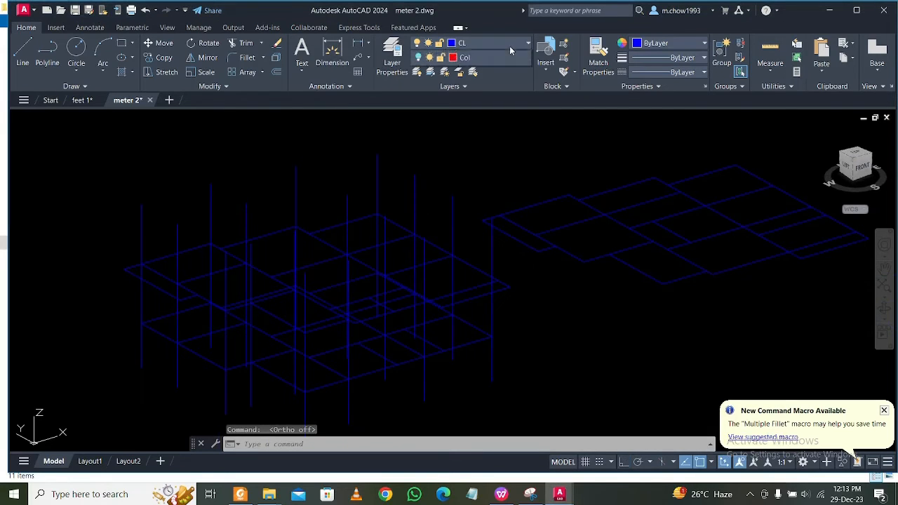
{"action": "left_click", "coordinate": [509, 46]}
{"action": "left_click", "coordinate": [420, 85]}
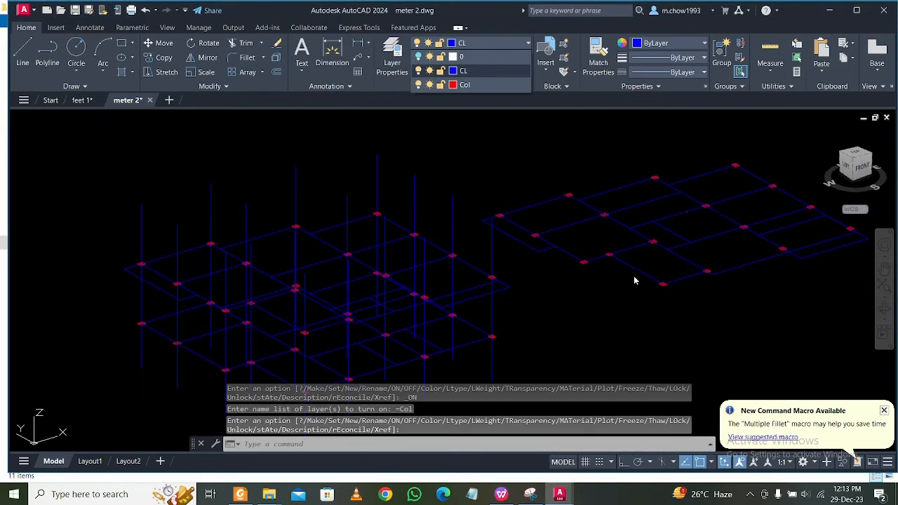
Copy the separate grouped floor plan by its back-left column centre onto the top end of the frame's back-left column line.
{"action": "left_click", "coordinate": [472, 148]}
{"action": "left_click", "coordinate": [878, 303]}
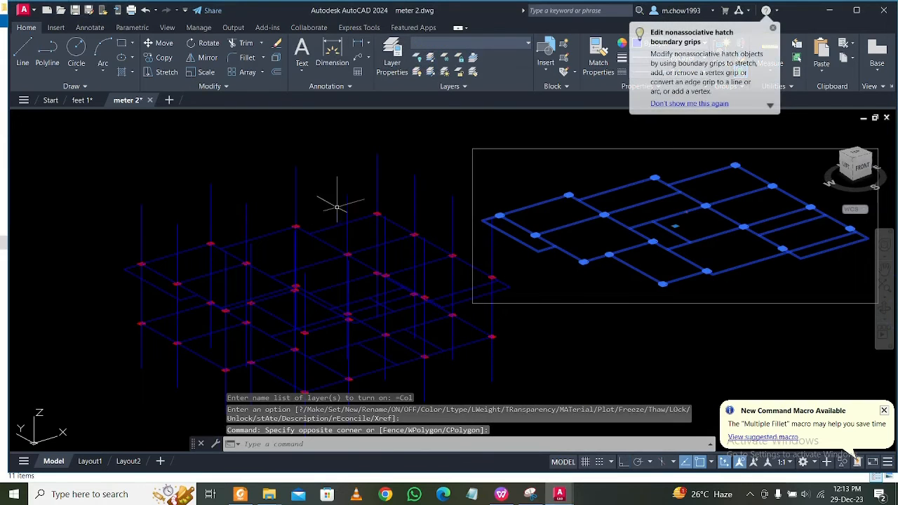
{"action": "left_click", "coordinate": [168, 60]}
{"action": "scroll", "coordinate": [491, 203], "scroll_direction": "up", "scroll_amount": 8}
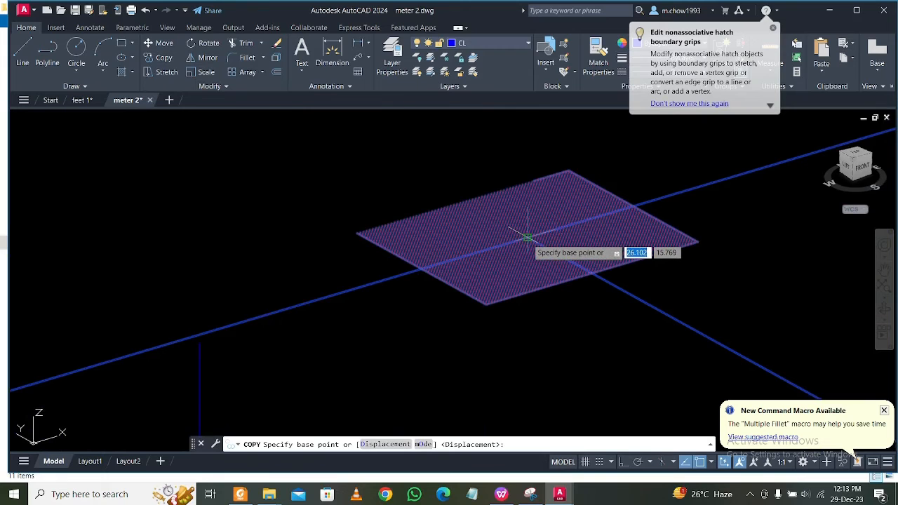
{"action": "left_click", "coordinate": [527, 237]}
{"action": "scroll", "coordinate": [529, 227], "scroll_direction": "down", "scroll_amount": 5}
{"action": "scroll", "coordinate": [294, 230], "scroll_direction": "up", "scroll_amount": 5}
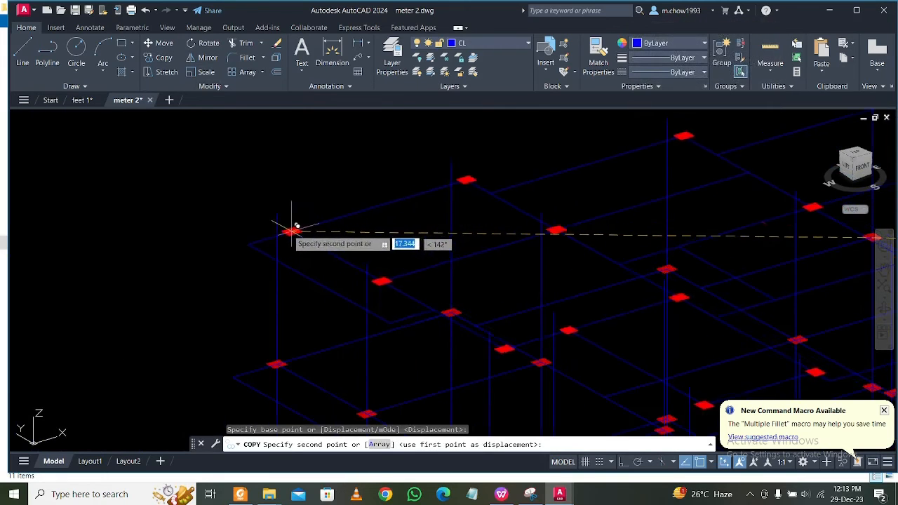
{"action": "scroll", "coordinate": [293, 230], "scroll_direction": "up", "scroll_amount": 5}
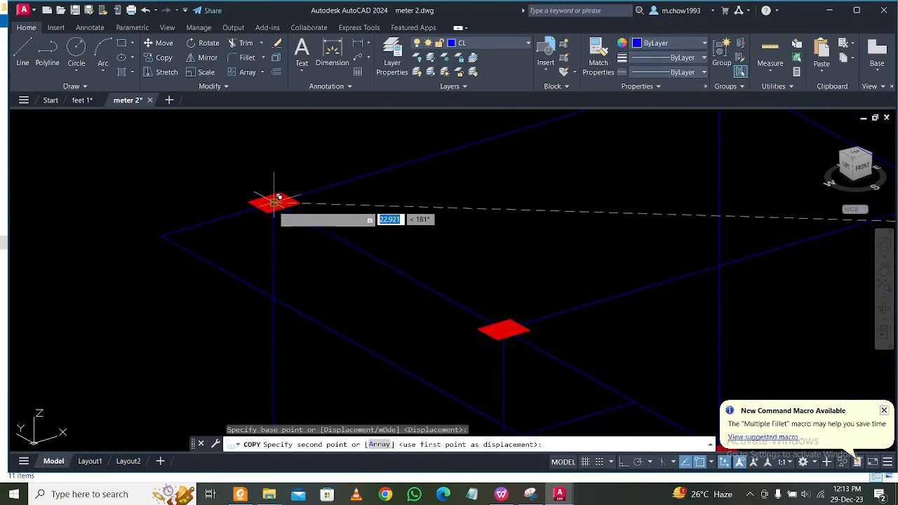
{"action": "left_click", "coordinate": [274, 203]}
{"action": "key", "text": "Escape"}
{"action": "scroll", "coordinate": [312, 228], "scroll_direction": "down", "scroll_amount": 7}
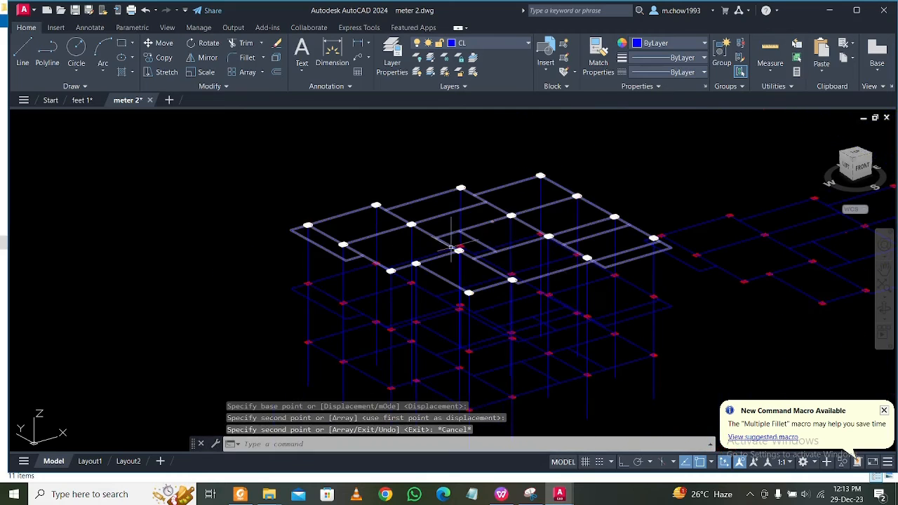
Erase the original separate floor plan beside the stacked frame.
{"action": "middle_click_drag", "start_coordinate": [716, 291], "coordinate": [549, 267]}
{"action": "left_click", "coordinate": [466, 147]}
{"action": "left_click", "coordinate": [866, 300]}
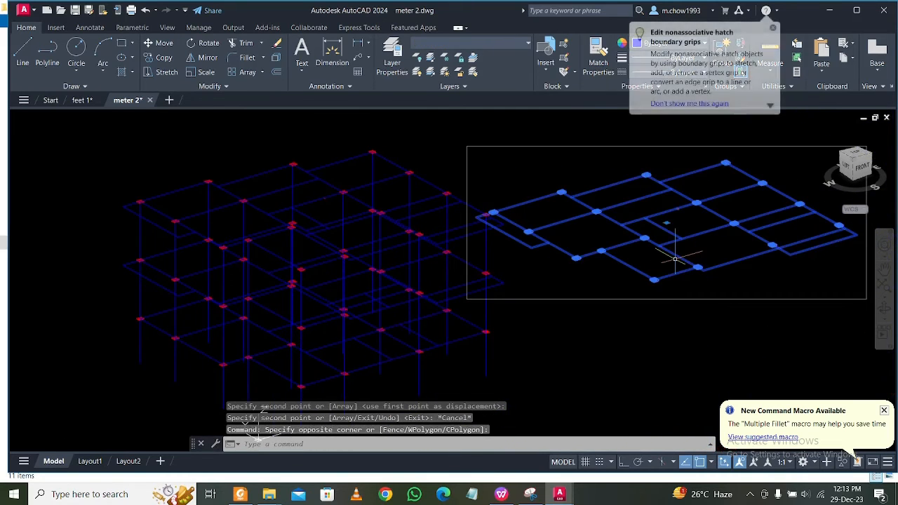
{"action": "key", "text": "Delete"}
Turn off the Col layer and orbit the frame to a lower front view.
{"action": "scroll", "coordinate": [232, 229], "scroll_direction": "up", "scroll_amount": 2}
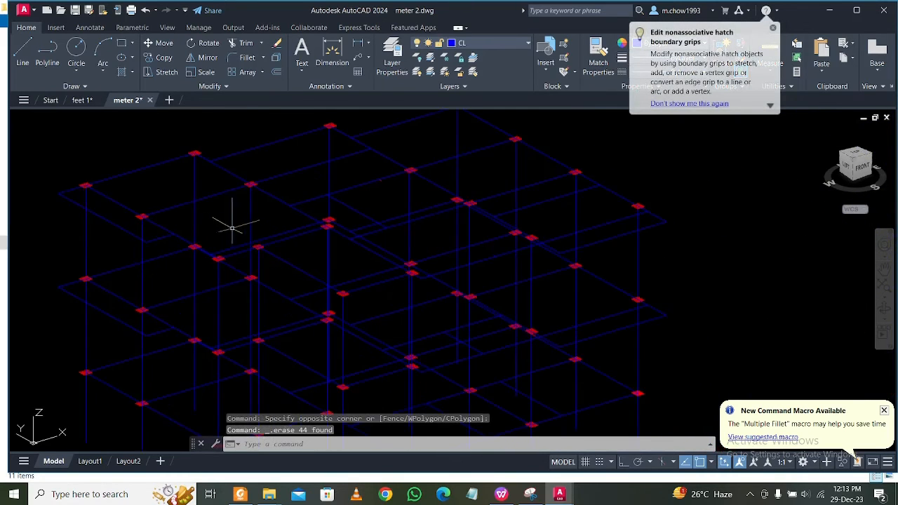
{"action": "scroll", "coordinate": [257, 228], "scroll_direction": "down", "scroll_amount": 4}
{"action": "scroll", "coordinate": [291, 228], "scroll_direction": "up", "scroll_amount": 2}
{"action": "left_click", "coordinate": [495, 44]}
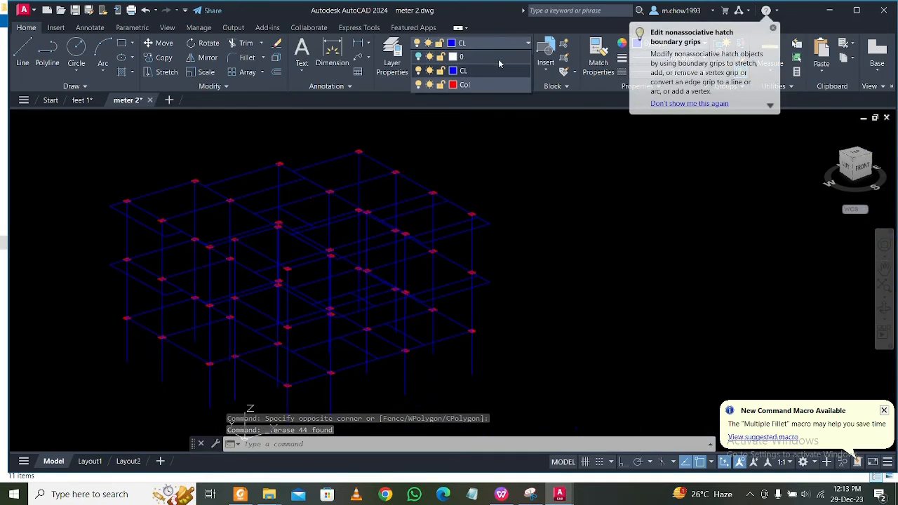
{"action": "left_click", "coordinate": [418, 85]}
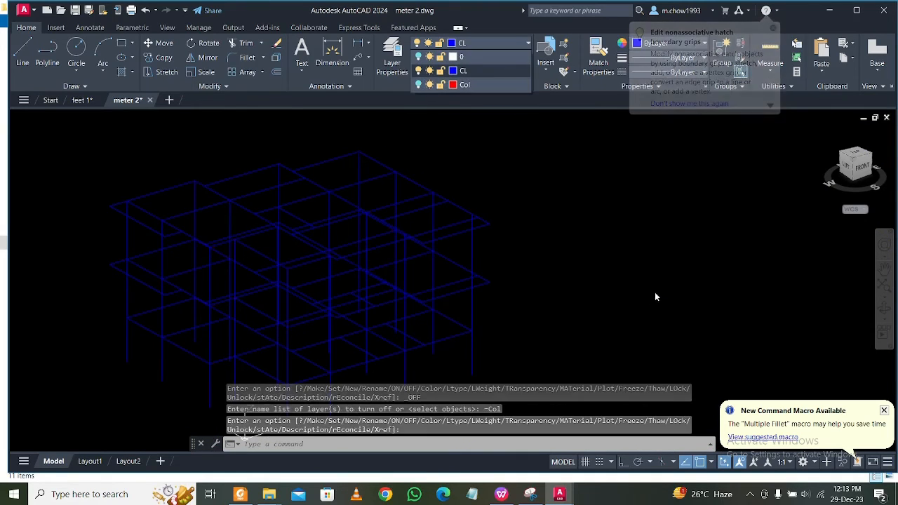
{"action": "middle_click_drag", "start_coordinate": [640, 344], "coordinate": [550, 344], "text": "shift"}
With Ortho on, stretch the front-edge column line next to the front corner 2.8 m above the top floor.
{"action": "scroll", "coordinate": [430, 307], "scroll_direction": "up", "scroll_amount": 5}
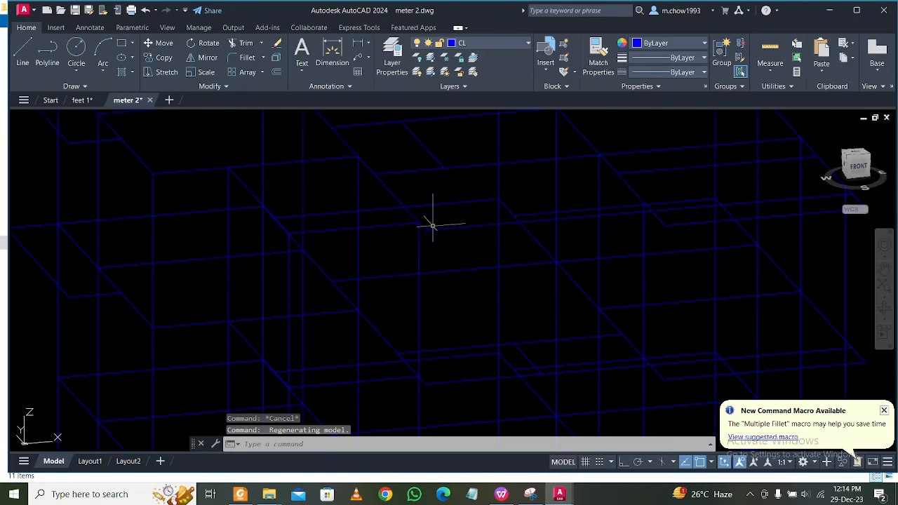
{"action": "left_click", "coordinate": [421, 242]}
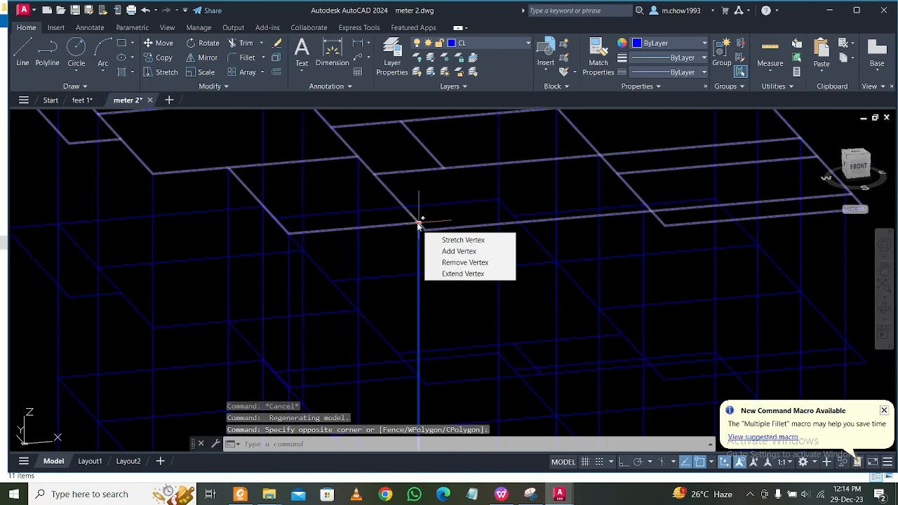
{"action": "left_click", "coordinate": [419, 222]}
{"action": "scroll", "coordinate": [416, 216], "scroll_direction": "down", "scroll_amount": 5}
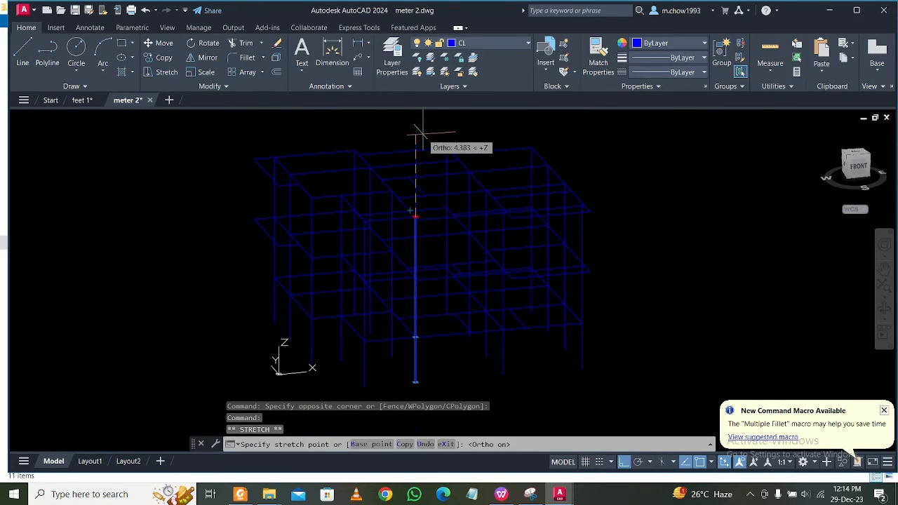
{"action": "type", "text": "2.8"}
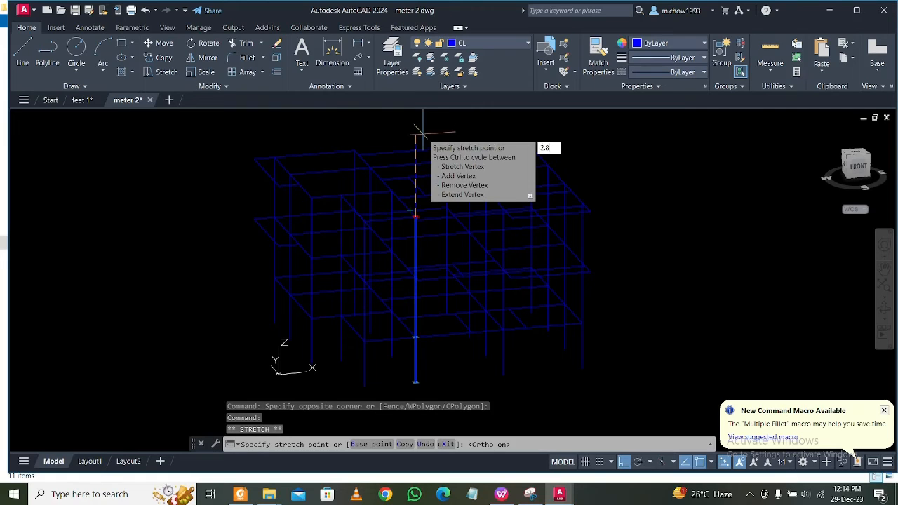
{"action": "key", "text": "Return"}
{"action": "key", "text": "Escape"}
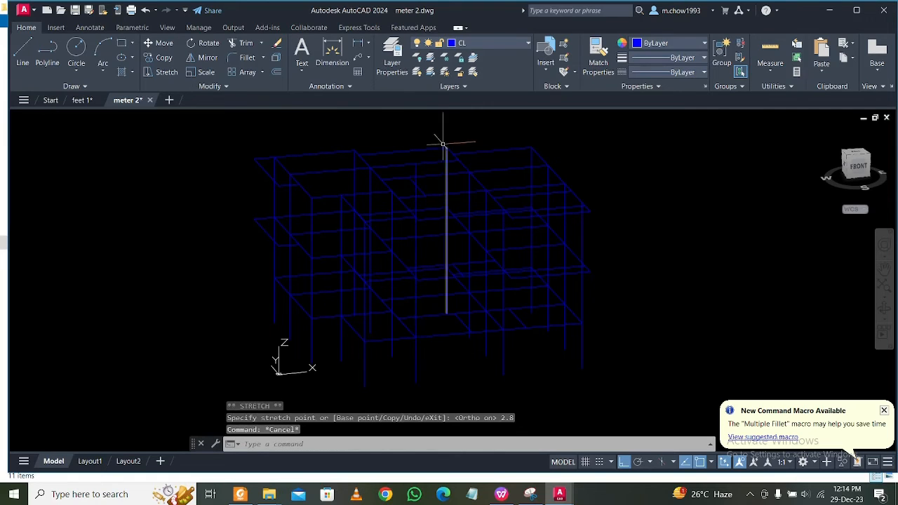
Stretch the column line directly behind the extended front-edge column 2.8 m above the top floor.
{"action": "scroll", "coordinate": [441, 136], "scroll_direction": "up", "scroll_amount": 5}
{"action": "left_click", "coordinate": [327, 282]}
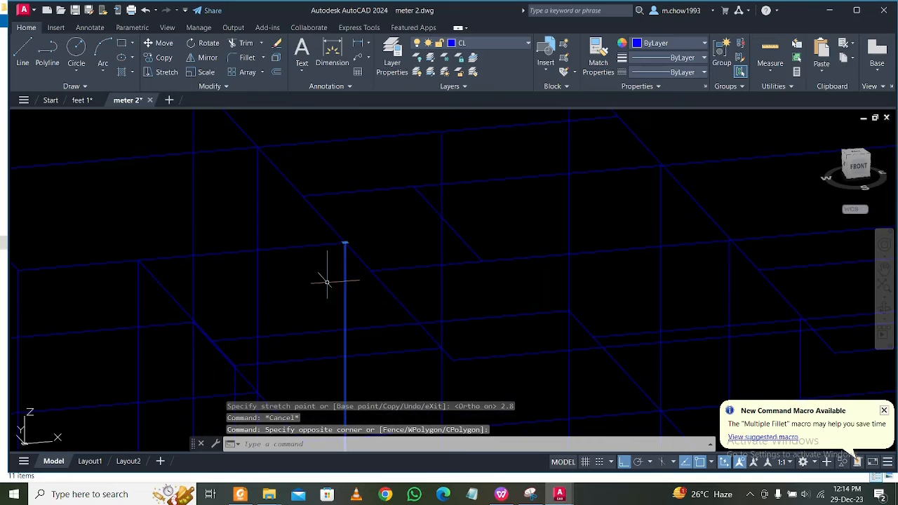
{"action": "scroll", "coordinate": [345, 246], "scroll_direction": "down", "scroll_amount": 3}
{"action": "left_click", "coordinate": [346, 243]}
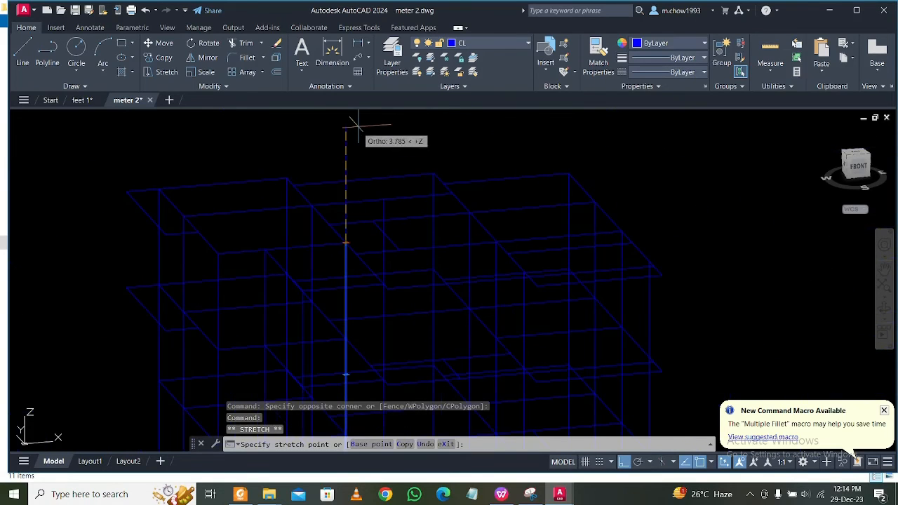
{"action": "type", "text": "2"}
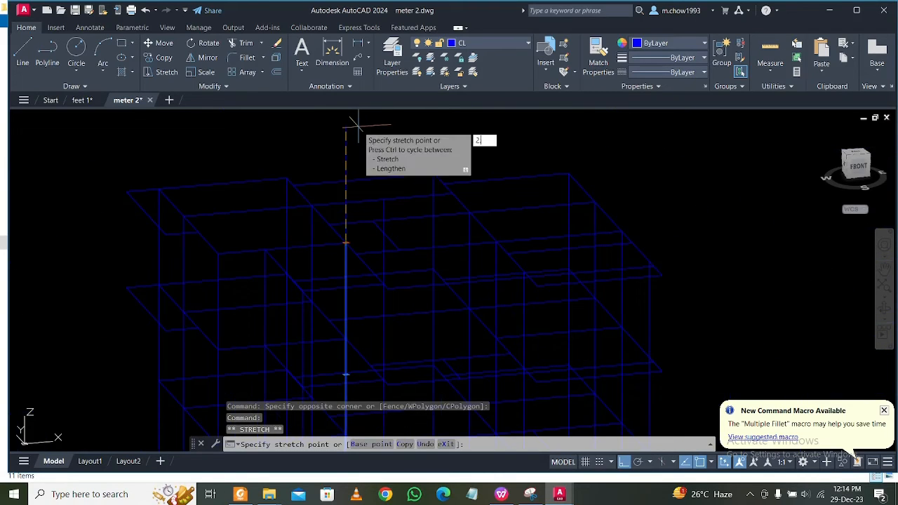
{"action": "type", "text": ".8"}
{"action": "key", "text": "Return"}
{"action": "key", "text": "Escape"}
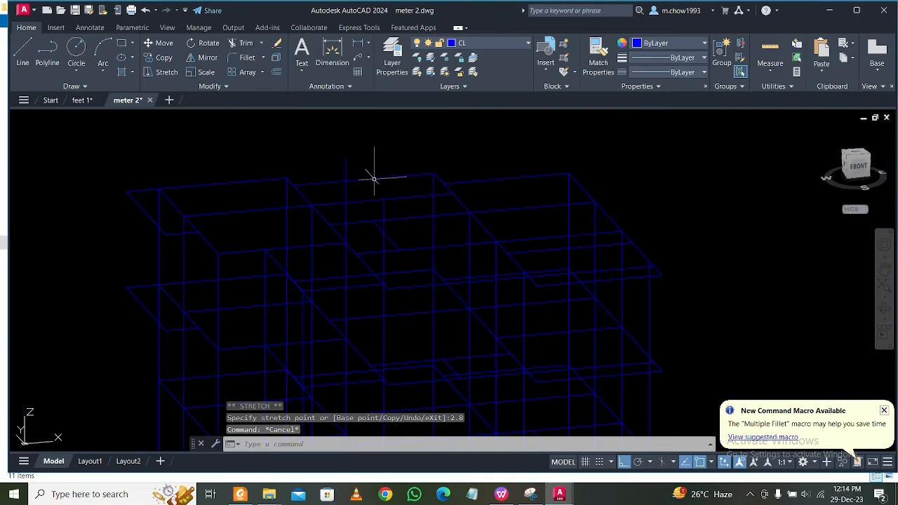
Stretch the column line directly behind the front corner column 2.8 m above the top floor.
{"action": "scroll", "coordinate": [325, 235], "scroll_direction": "up", "scroll_amount": 3}
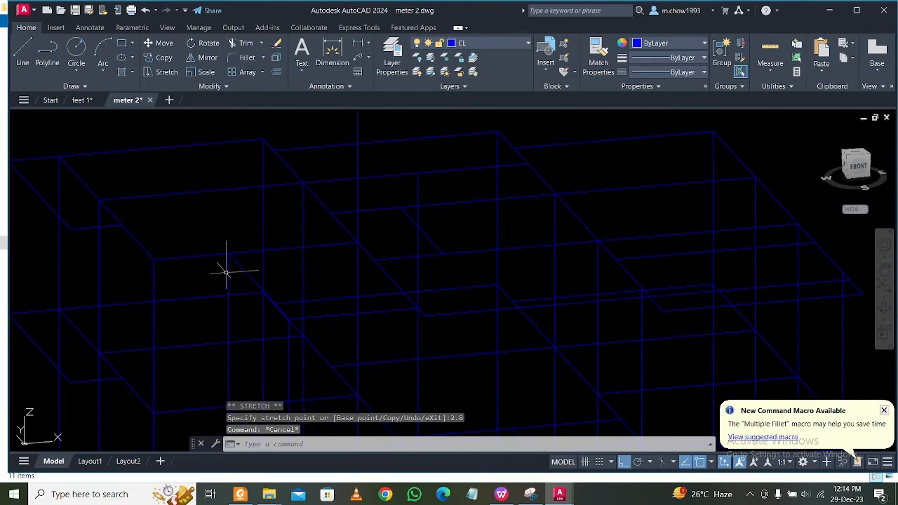
{"action": "left_click", "coordinate": [231, 231]}
{"action": "scroll", "coordinate": [231, 228], "scroll_direction": "down", "scroll_amount": 3}
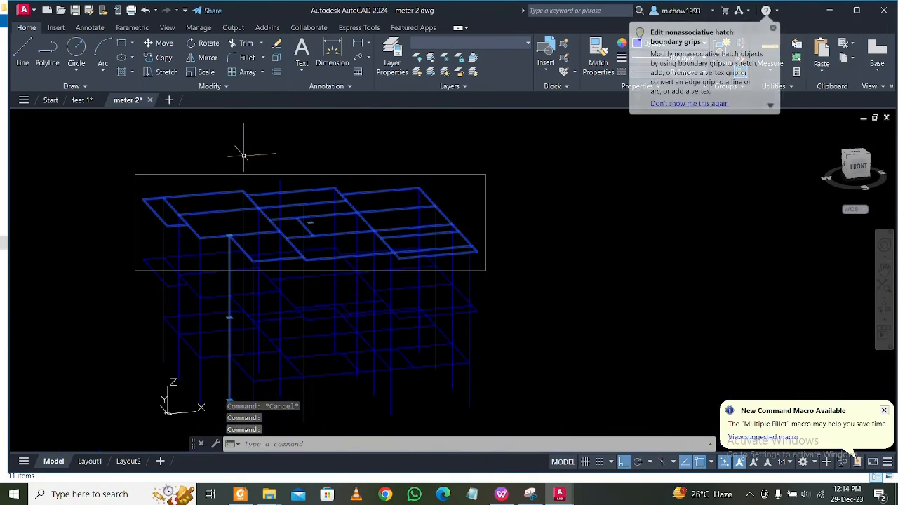
{"action": "key", "text": "Escape"}
{"action": "scroll", "coordinate": [232, 231], "scroll_direction": "up", "scroll_amount": 3}
{"action": "left_click", "coordinate": [245, 302]}
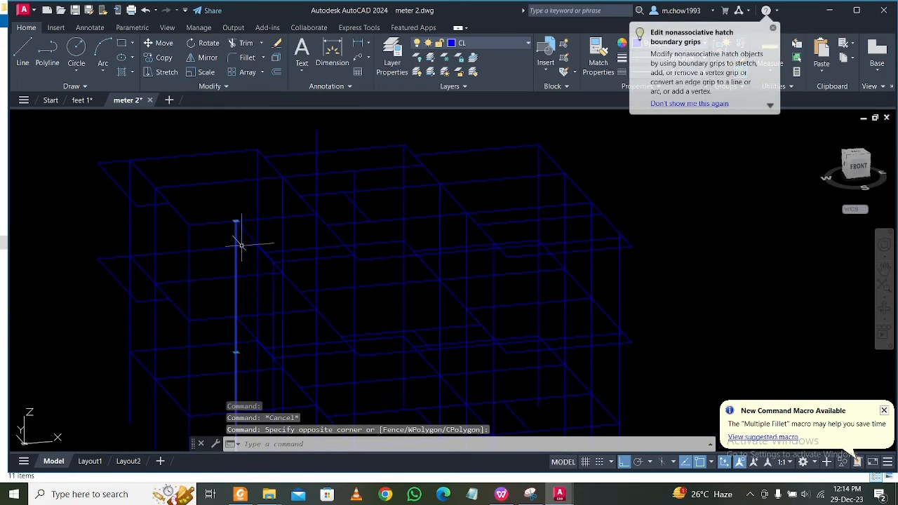
{"action": "left_click", "coordinate": [236, 220]}
{"action": "scroll", "coordinate": [236, 220], "scroll_direction": "down", "scroll_amount": 2}
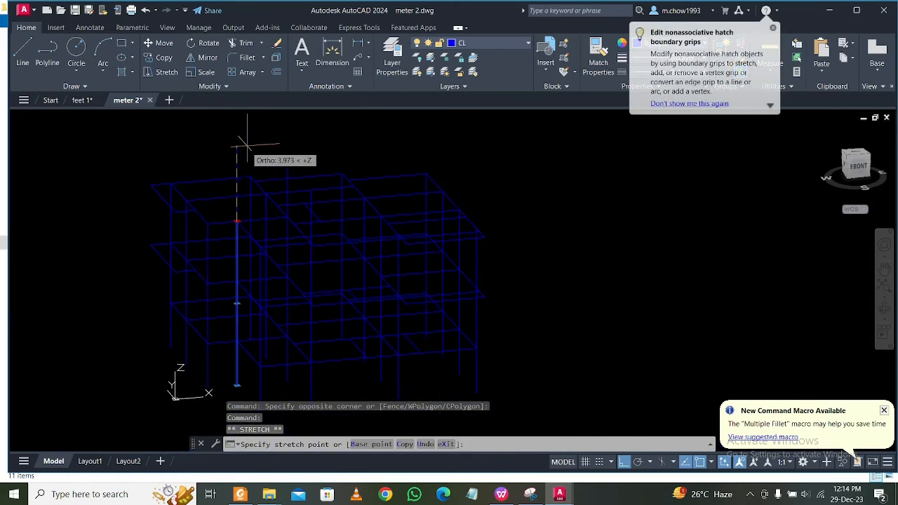
{"action": "type", "text": "2.8"}
{"action": "key", "text": "Return"}
{"action": "key", "text": "Escape"}
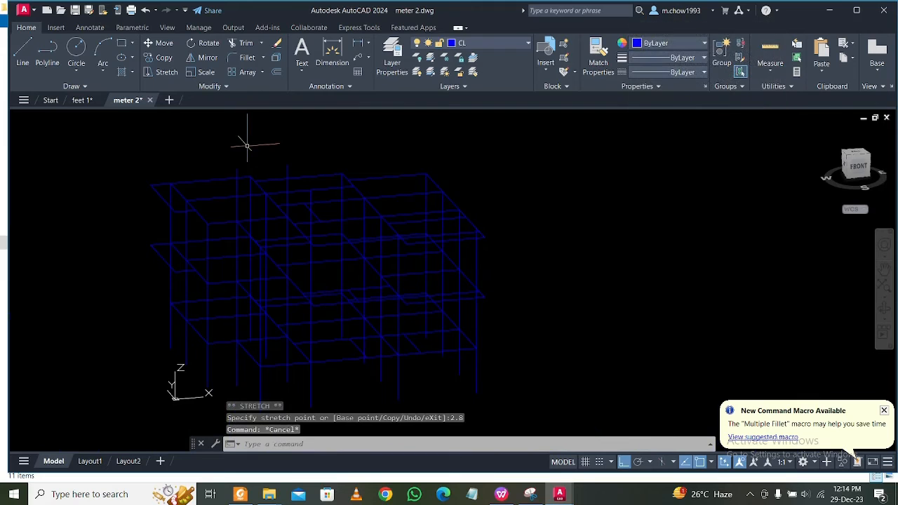
Stretch the front corner column line, the fourth of the raised bay, 2.8 m above the top floor.
{"action": "scroll", "coordinate": [315, 333], "scroll_direction": "up", "scroll_amount": 2}
{"action": "left_click", "coordinate": [307, 336]}
{"action": "left_click", "coordinate": [272, 332]}
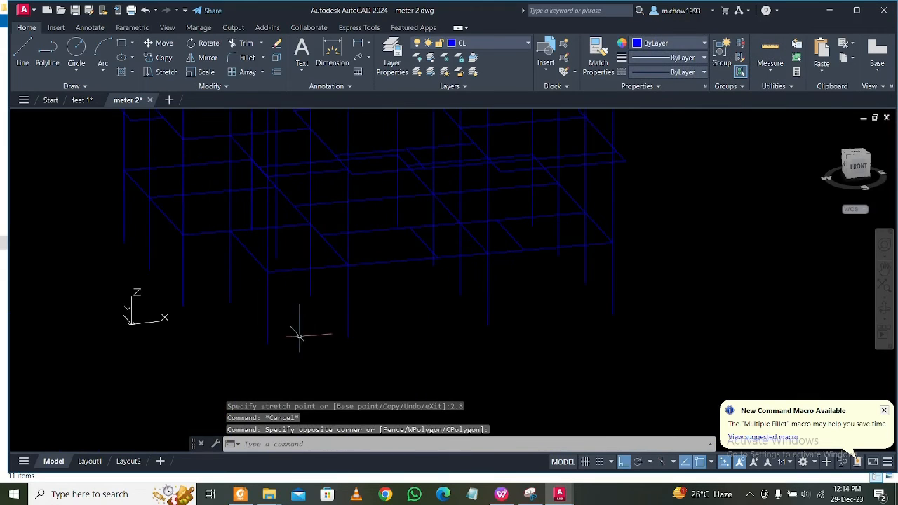
{"action": "left_click", "coordinate": [301, 336]}
{"action": "left_click", "coordinate": [255, 328]}
{"action": "scroll", "coordinate": [266, 335], "scroll_direction": "down", "scroll_amount": 4}
{"action": "scroll", "coordinate": [260, 196], "scroll_direction": "up", "scroll_amount": 3}
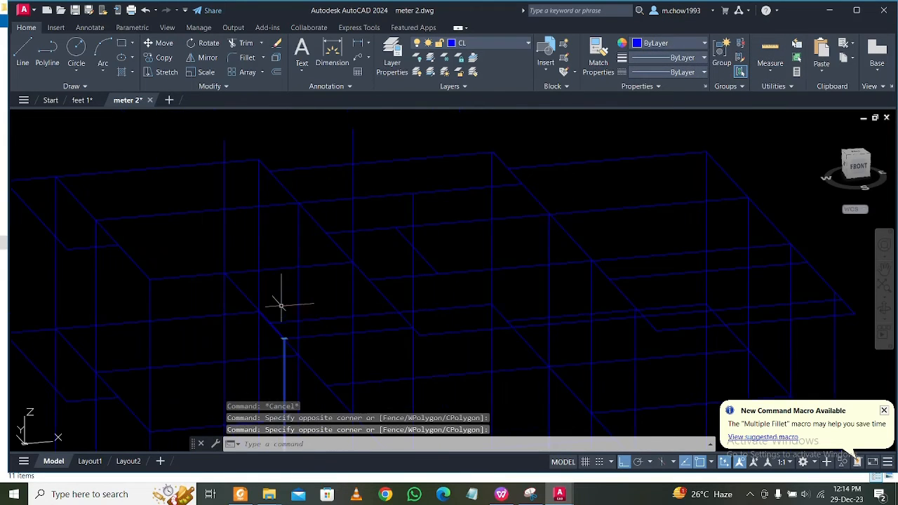
{"action": "left_click", "coordinate": [284, 340]}
{"action": "scroll", "coordinate": [269, 309], "scroll_direction": "down", "scroll_amount": 2}
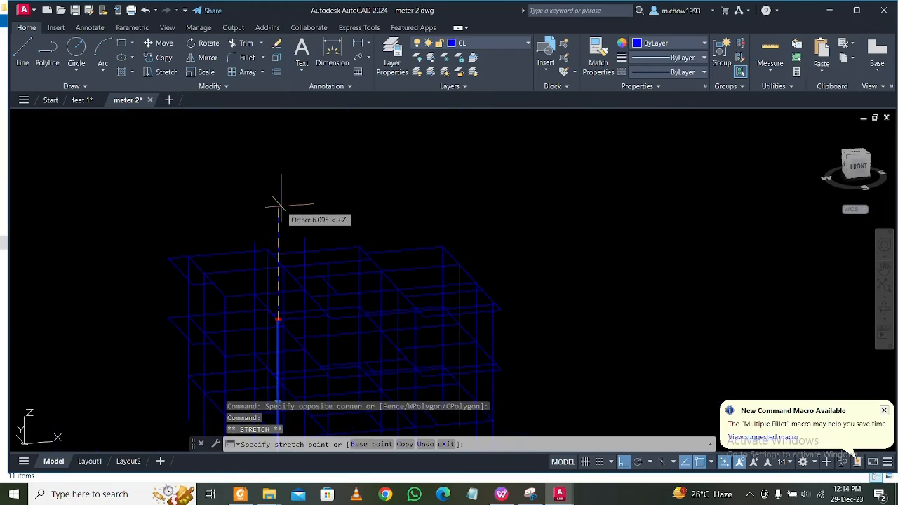
{"action": "type", "text": "2.8"}
{"action": "key", "text": "Return"}
{"action": "key", "text": "Escape"}
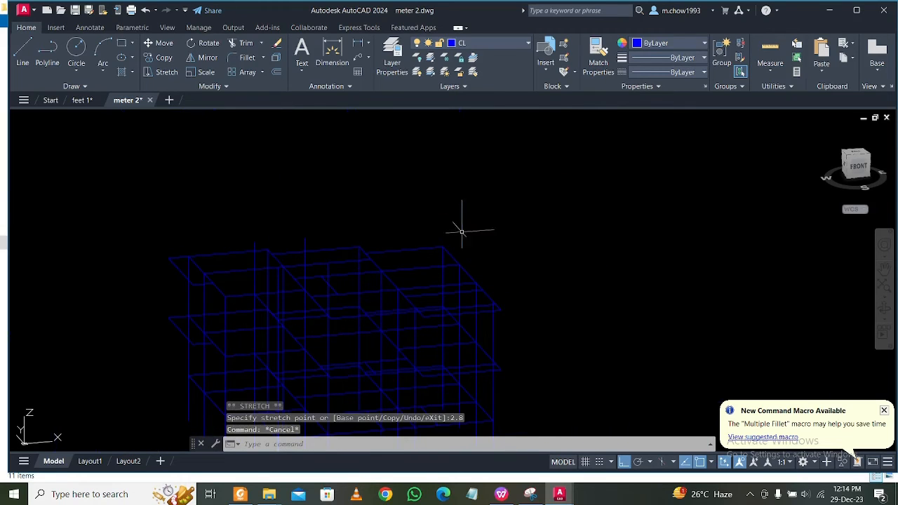
Draw lines from the top of the raised front corner column to the raised column behind it and to the raised front-edge column.
{"action": "middle_click_drag", "start_coordinate": [599, 315], "coordinate": [481, 311], "text": "shift"}
{"action": "scroll", "coordinate": [311, 190], "scroll_direction": "up", "scroll_amount": 5}
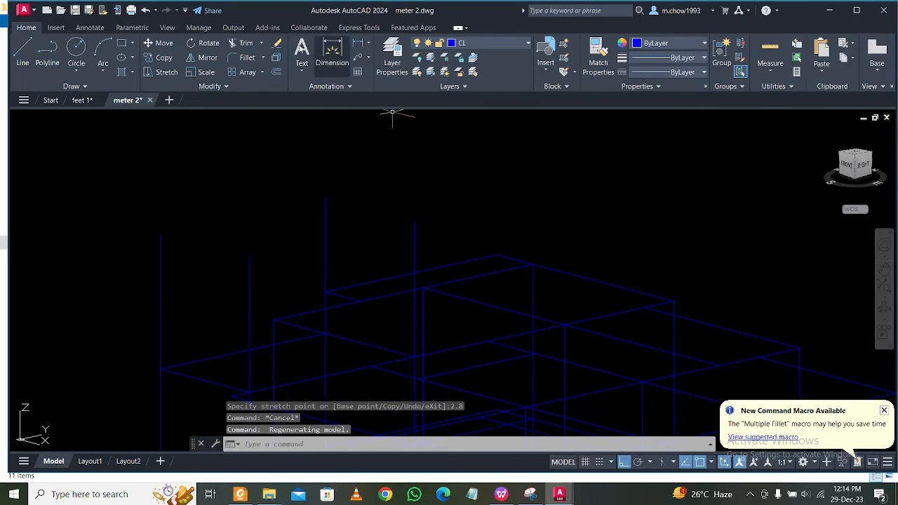
{"action": "left_click", "coordinate": [22, 50]}
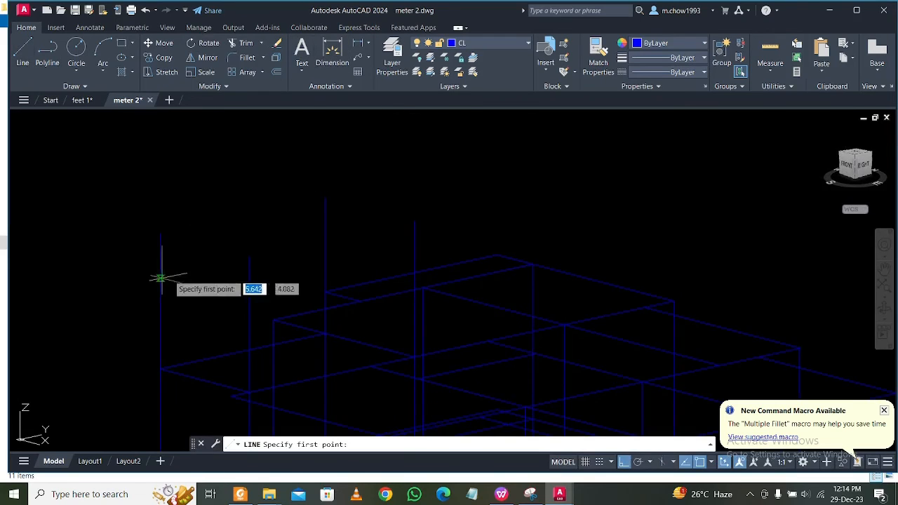
{"action": "left_click", "coordinate": [160, 233]}
{"action": "left_click", "coordinate": [325, 199]}
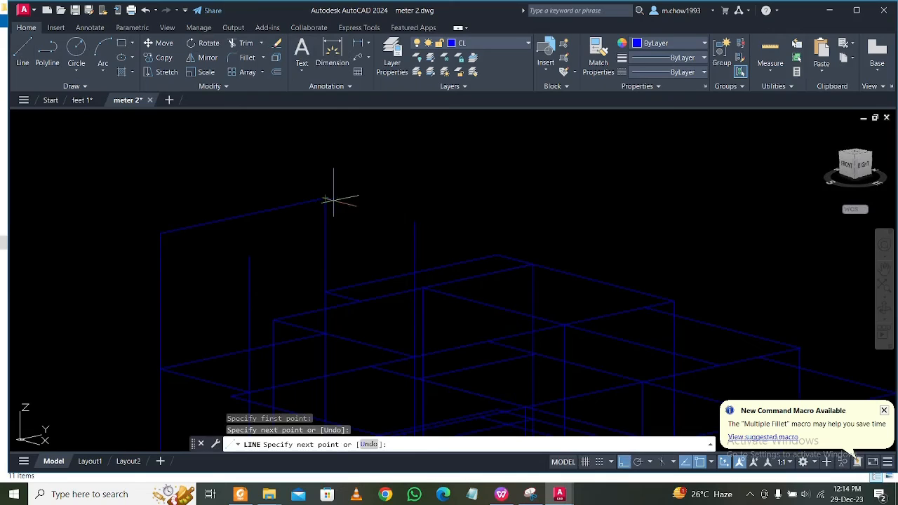
{"action": "key", "text": "Escape"}
{"action": "key", "text": "Return"}
{"action": "left_click", "coordinate": [160, 235]}
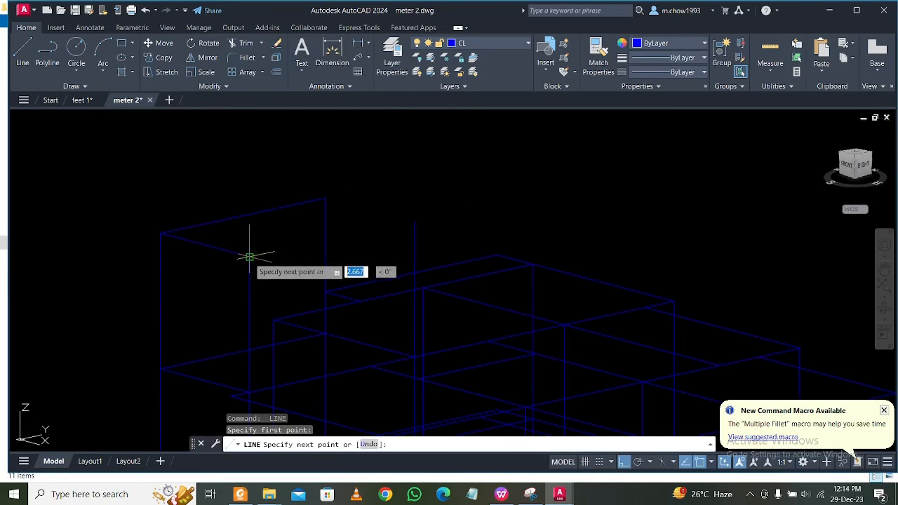
{"action": "left_click", "coordinate": [250, 257]}
{"action": "key", "text": "Escape"}
Close the roof rectangle with lines from the raised front-edge column top to the one behind it and across the back.
{"action": "key", "text": "Return"}
{"action": "left_click", "coordinate": [250, 256]}
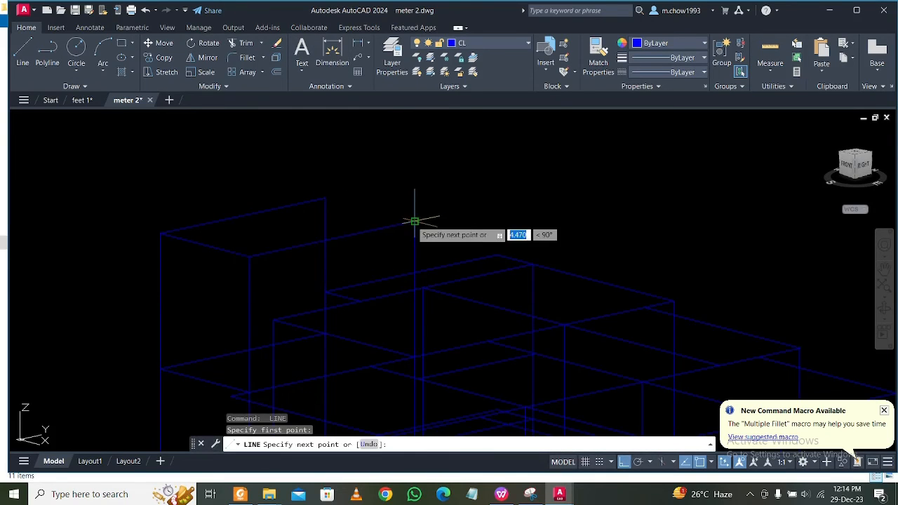
{"action": "left_click", "coordinate": [414, 221]}
{"action": "key", "text": "Escape"}
{"action": "key", "text": "Return"}
{"action": "left_click", "coordinate": [414, 221]}
{"action": "left_click", "coordinate": [321, 195]}
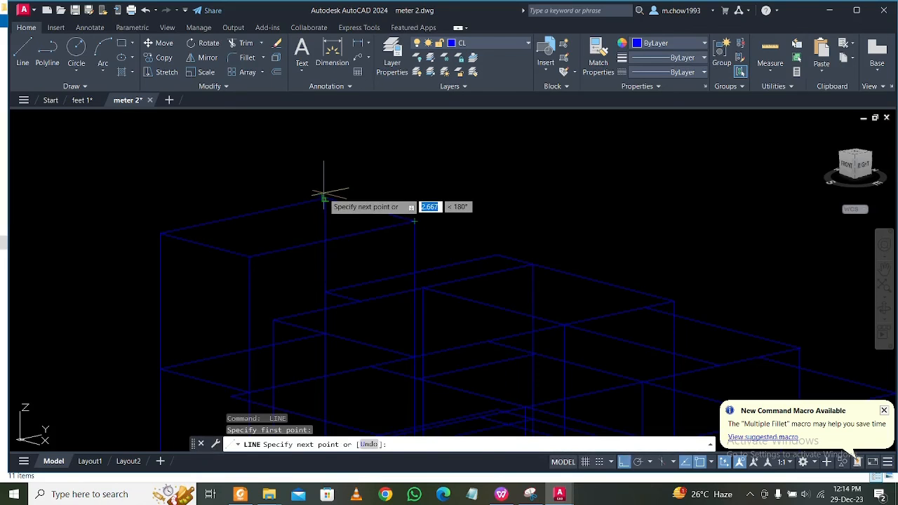
{"action": "key", "text": "Escape"}
{"action": "scroll", "coordinate": [355, 188], "scroll_direction": "down", "scroll_amount": 4}
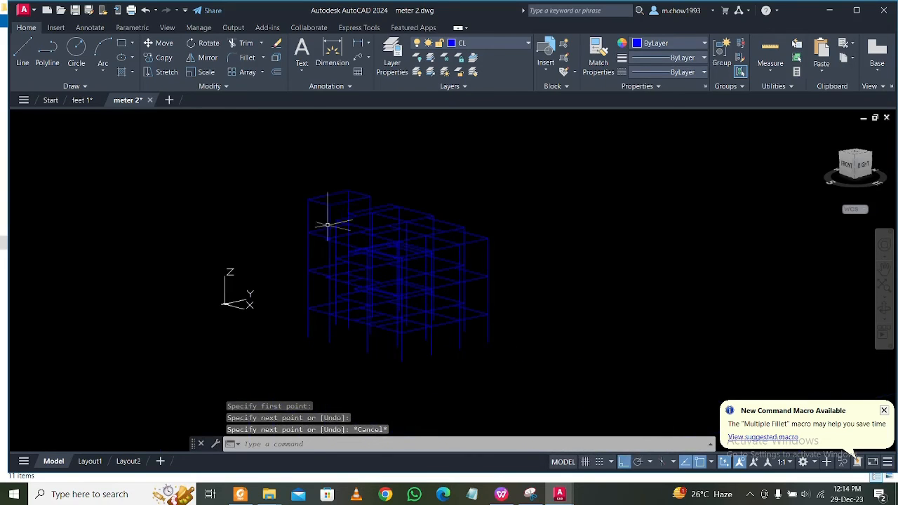
{"action": "middle_click_drag", "start_coordinate": [327, 220], "coordinate": [425, 246], "text": "shift"}
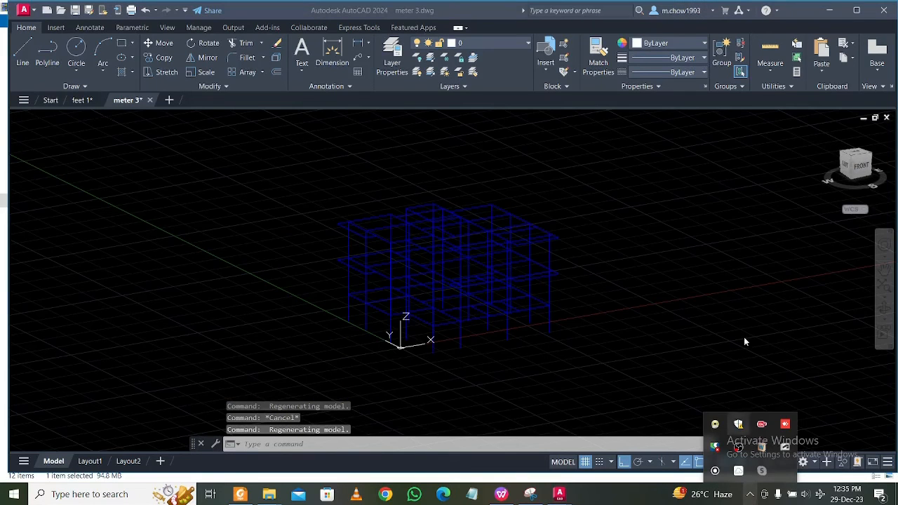
Try to explode the entire 3D frame in the meter 3 drawing.
{"action": "left_click", "coordinate": [588, 311]}
{"action": "scroll", "coordinate": [521, 291], "scroll_direction": "down", "scroll_amount": 3}
{"action": "left_click", "coordinate": [376, 192]}
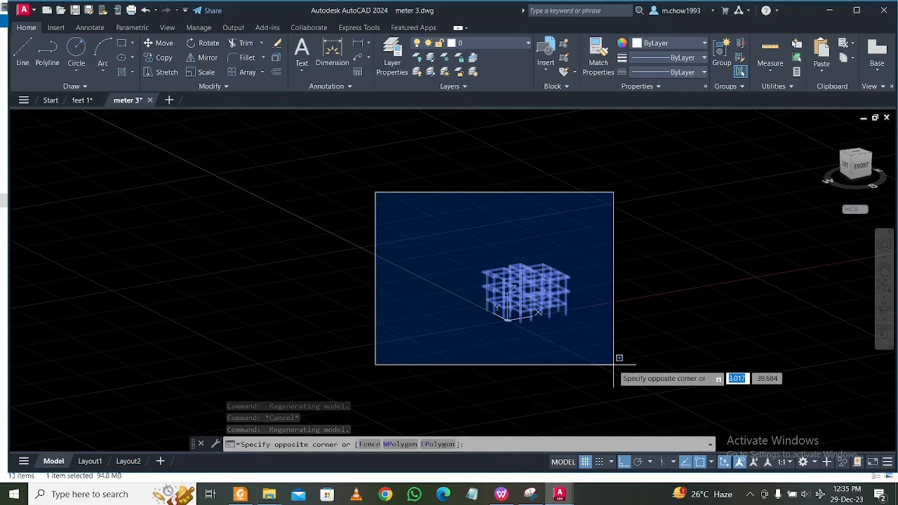
{"action": "left_click", "coordinate": [613, 363]}
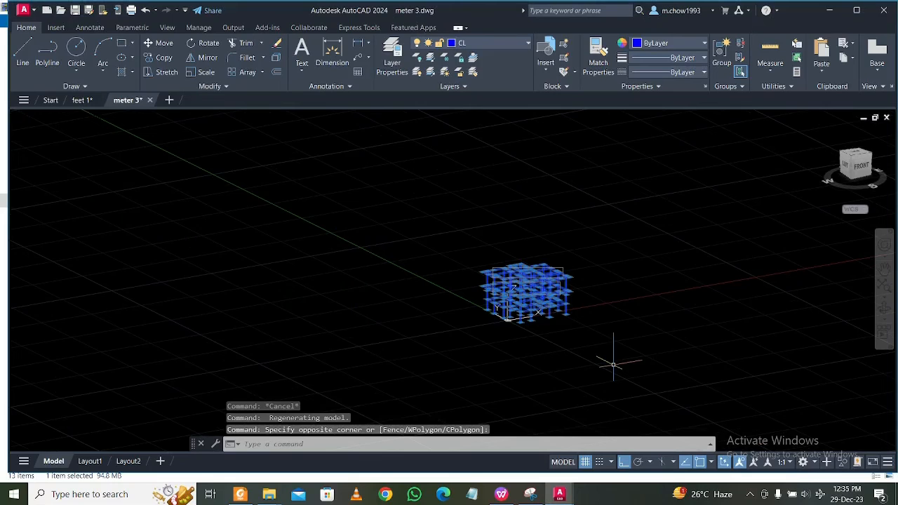
{"action": "type", "text": "c"}
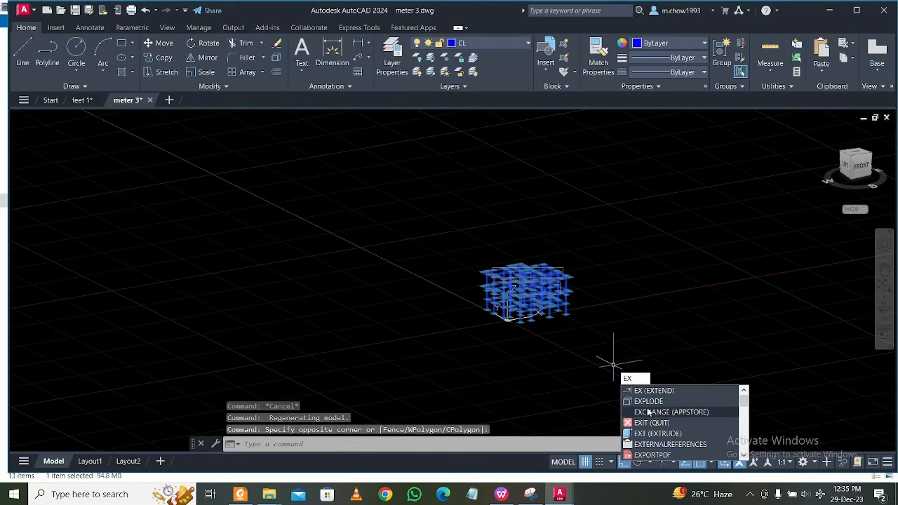
{"action": "left_click", "coordinate": [646, 403]}
{"action": "left_click", "coordinate": [445, 231]}
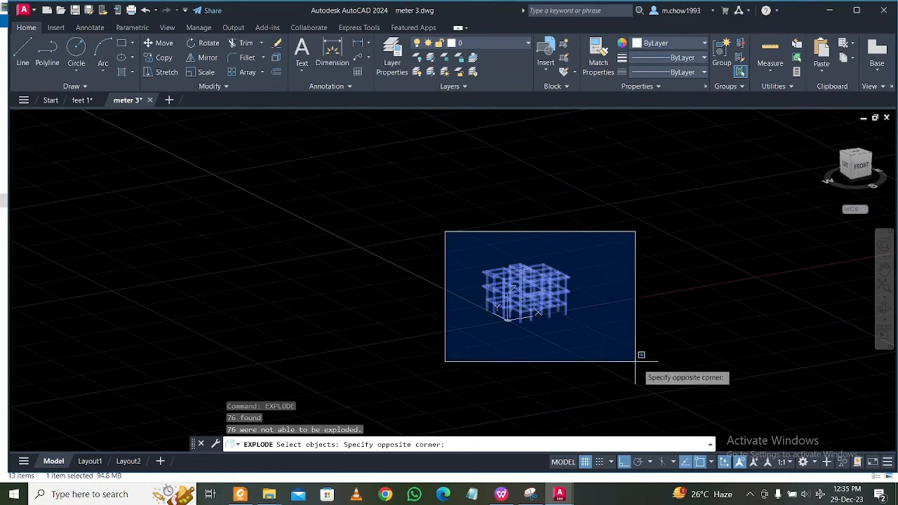
{"action": "left_click", "coordinate": [638, 353]}
{"action": "key", "text": "Return"}
Check whether a single top-floor edge line can be selected on its own.
{"action": "scroll", "coordinate": [572, 293], "scroll_direction": "up", "scroll_amount": 6}
{"action": "left_click", "coordinate": [552, 257]}
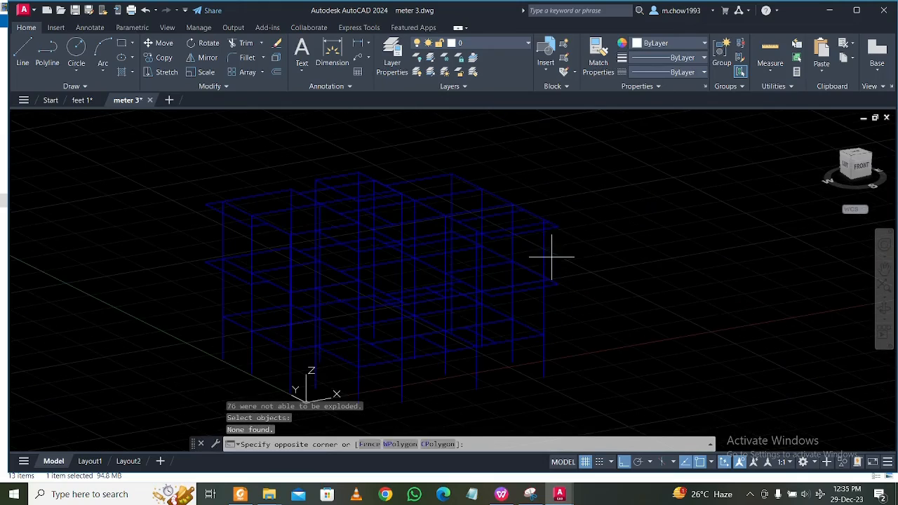
{"action": "left_click", "coordinate": [543, 247]}
{"action": "key", "text": "Escape"}
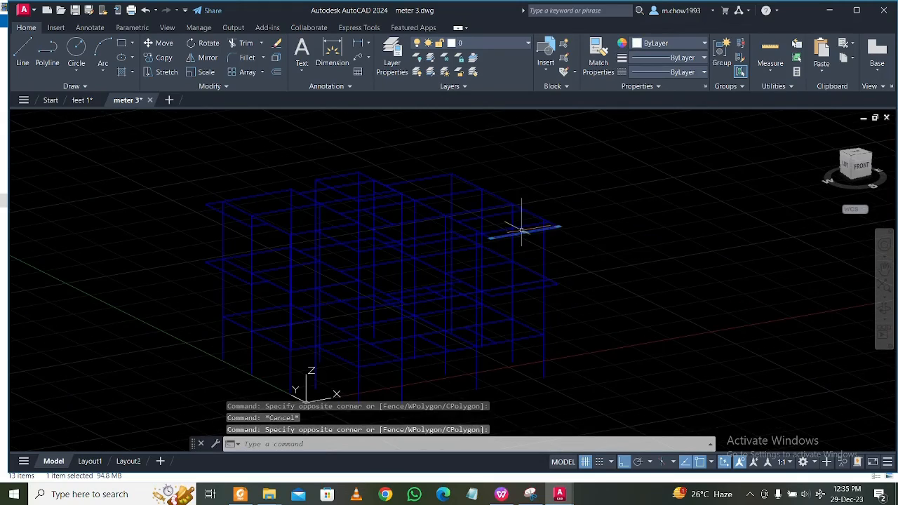
{"action": "middle_click_drag", "start_coordinate": [581, 319], "coordinate": [628, 330], "text": "shift"}
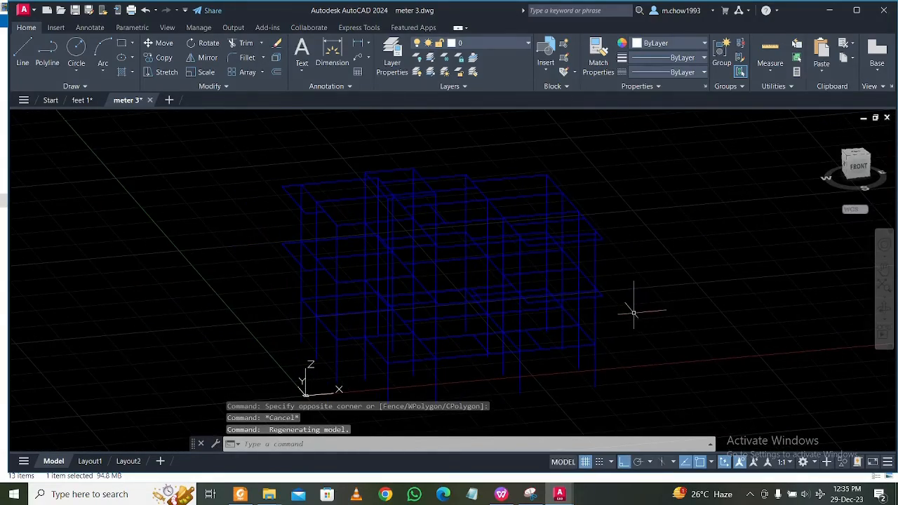
Export the frame with DXFOUT as an AutoCAD 2004/LT2004 DXF file named 3d cl.
{"action": "type", "text": "Dx"}
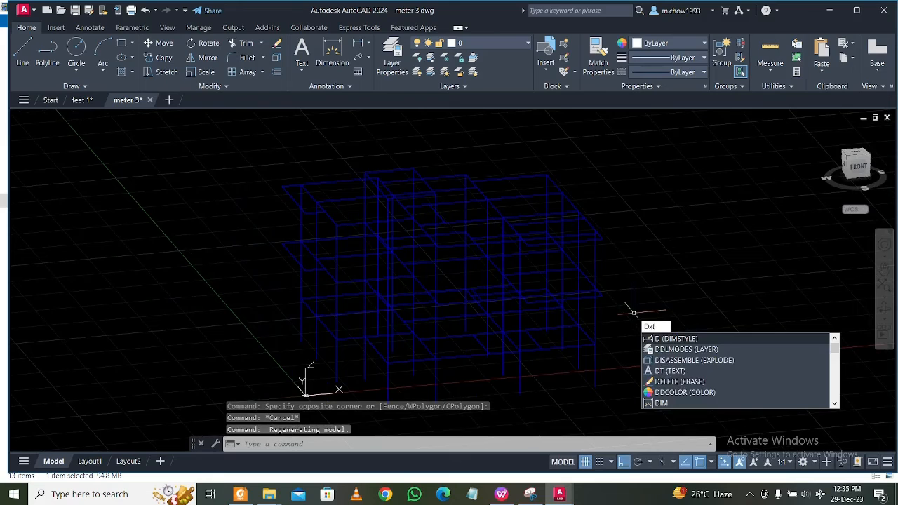
{"action": "type", "text": "f"}
{"action": "left_click", "coordinate": [678, 339]}
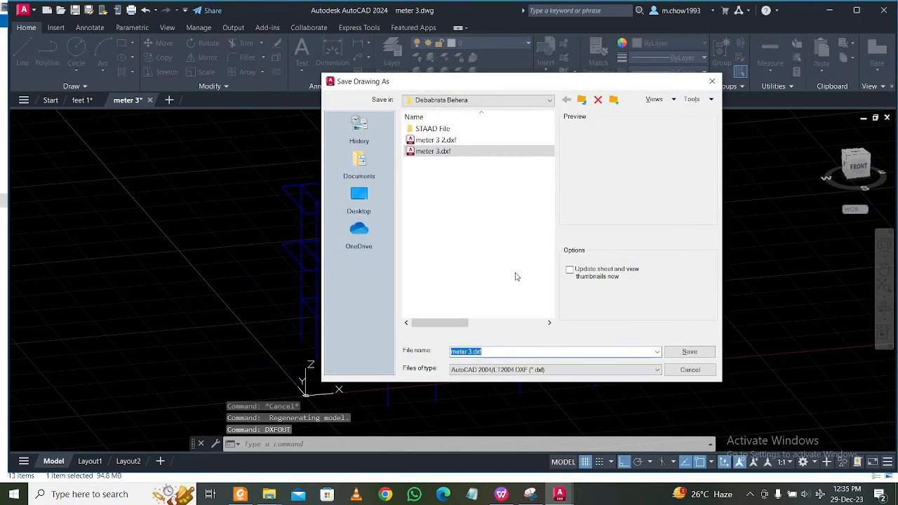
{"action": "type", "text": "cl"}
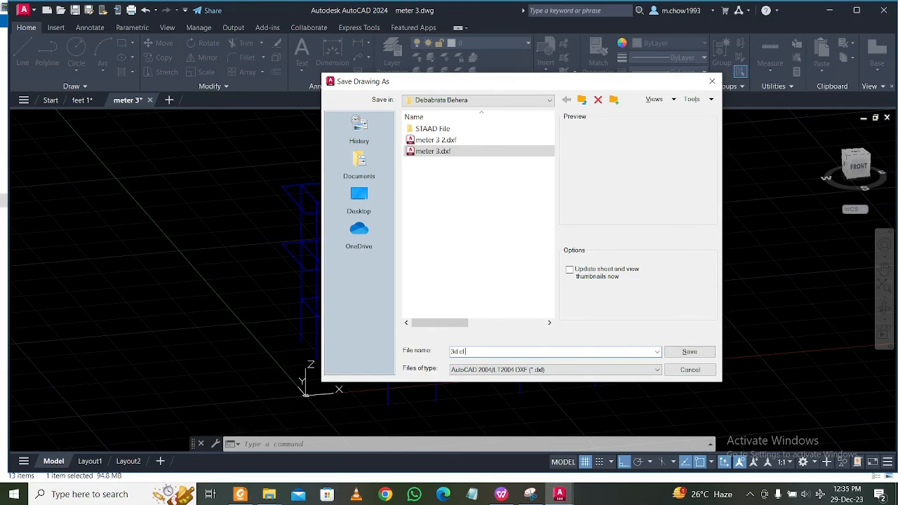
{"action": "left_click", "coordinate": [690, 351]}
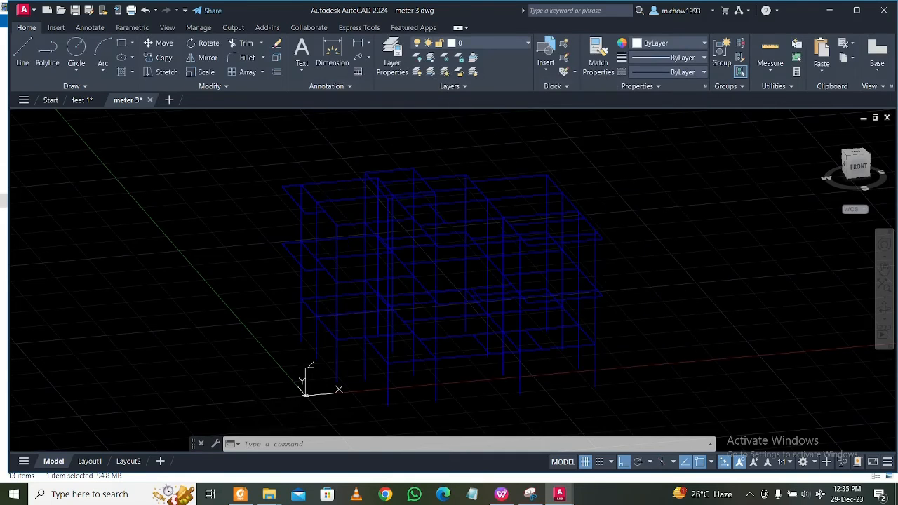
Launch STAAD.Pro, dismissing its connection sign-in window, and open the setup for a new model.
{"action": "left_click", "coordinate": [102, 494]}
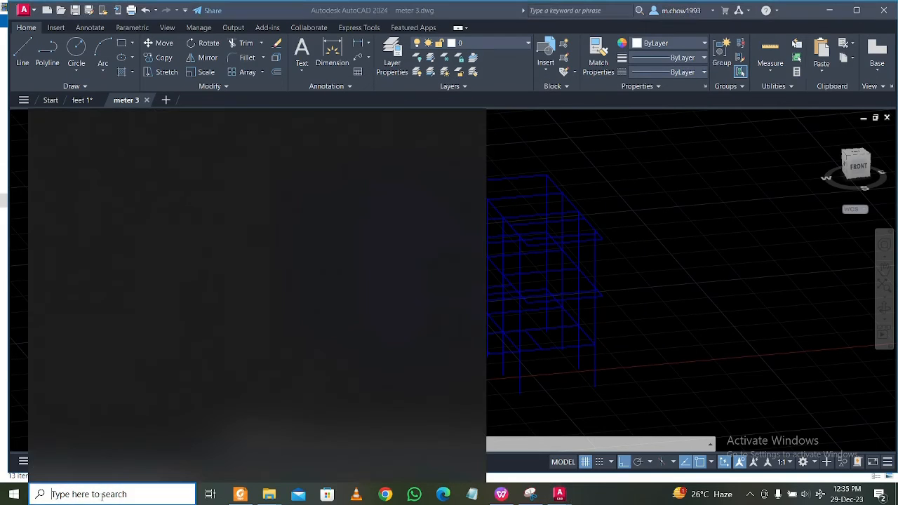
{"action": "type", "text": "sta"}
{"action": "left_click", "coordinate": [120, 173]}
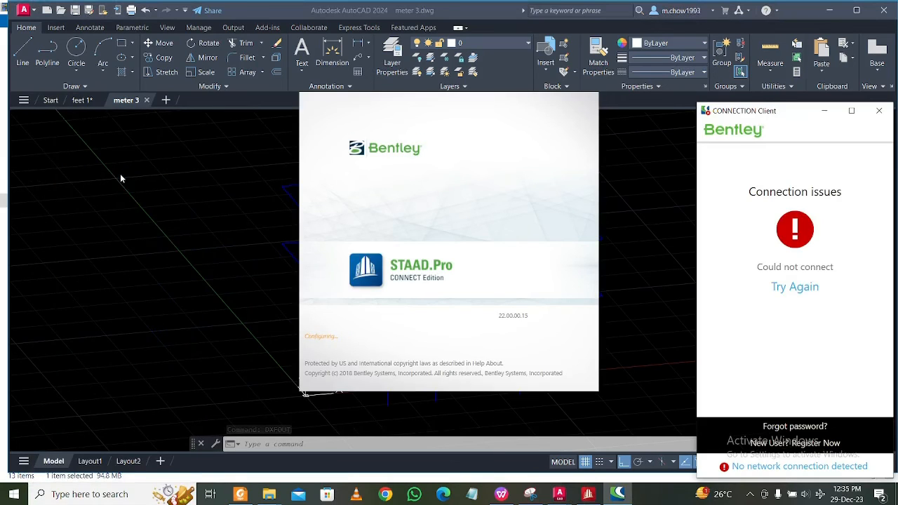
{"action": "left_click", "coordinate": [878, 111]}
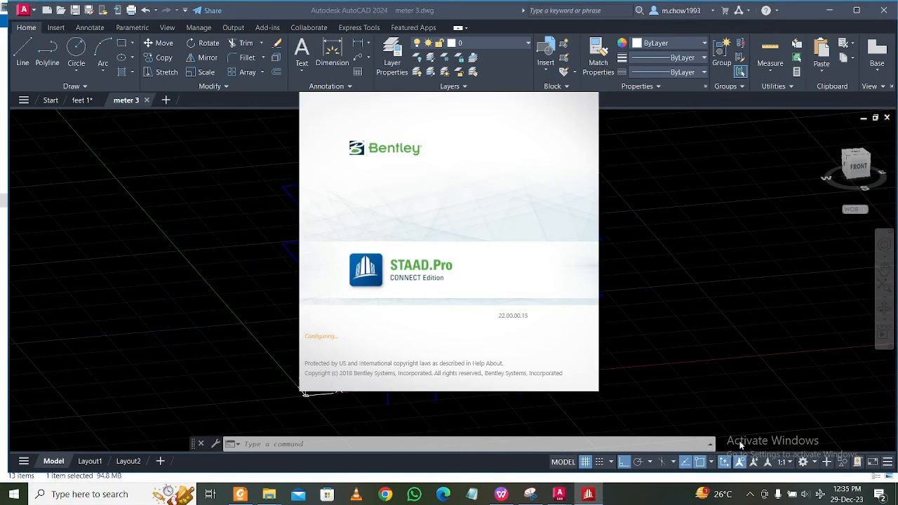
{"action": "left_click", "coordinate": [751, 495]}
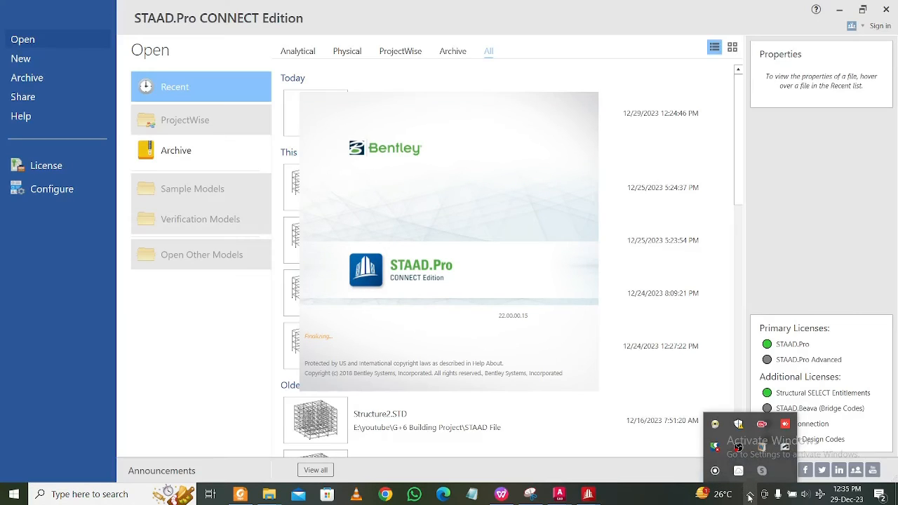
{"action": "left_click", "coordinate": [21, 59]}
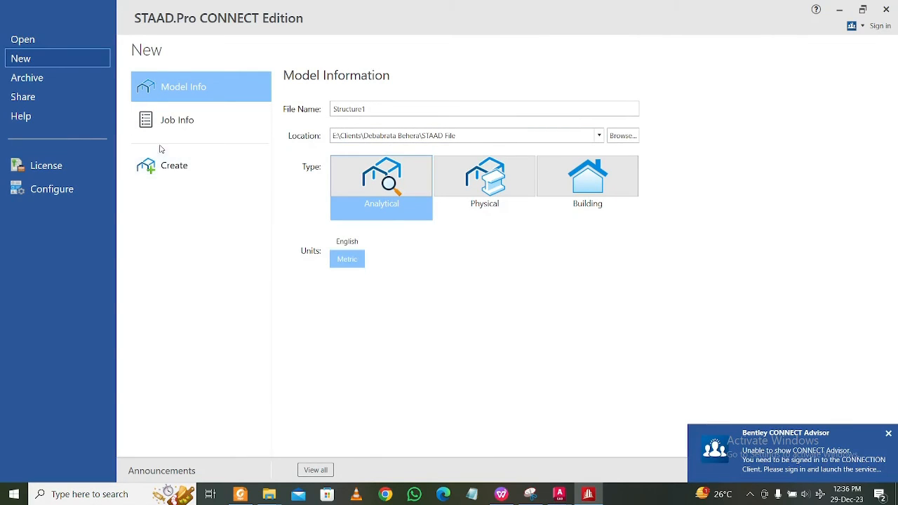
Create the Structure1 analytical model in metric units and import 3d cl.dxf with the Y Up convention, using meter and kilonewton input units.
{"action": "left_click", "coordinate": [221, 171]}
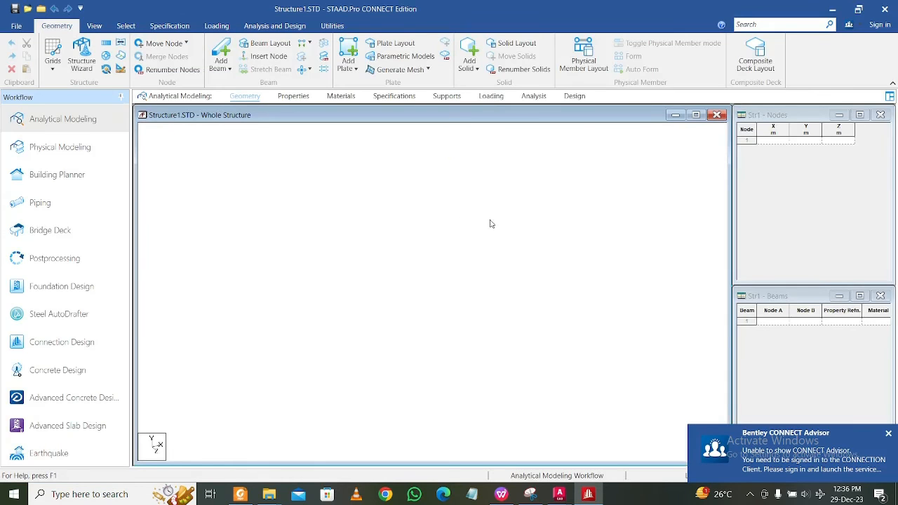
{"action": "left_click", "coordinate": [16, 26]}
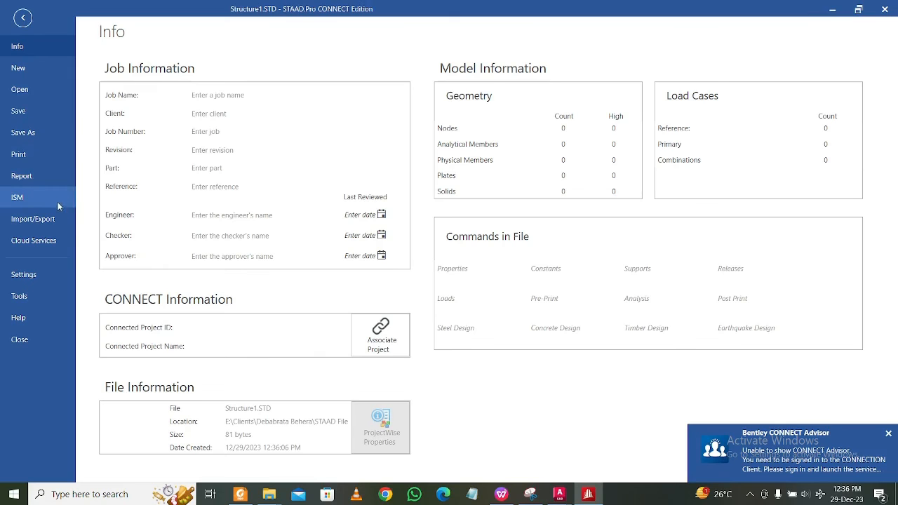
{"action": "left_click", "coordinate": [46, 220]}
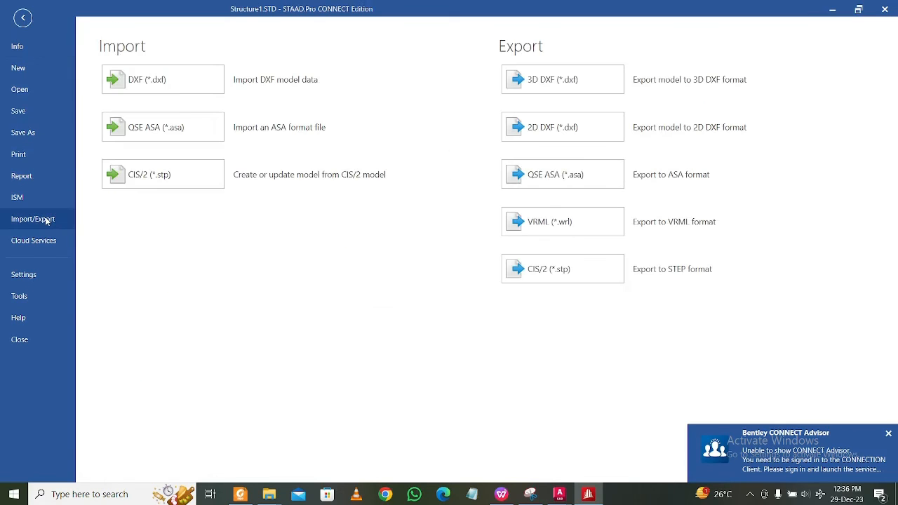
{"action": "left_click", "coordinate": [211, 95]}
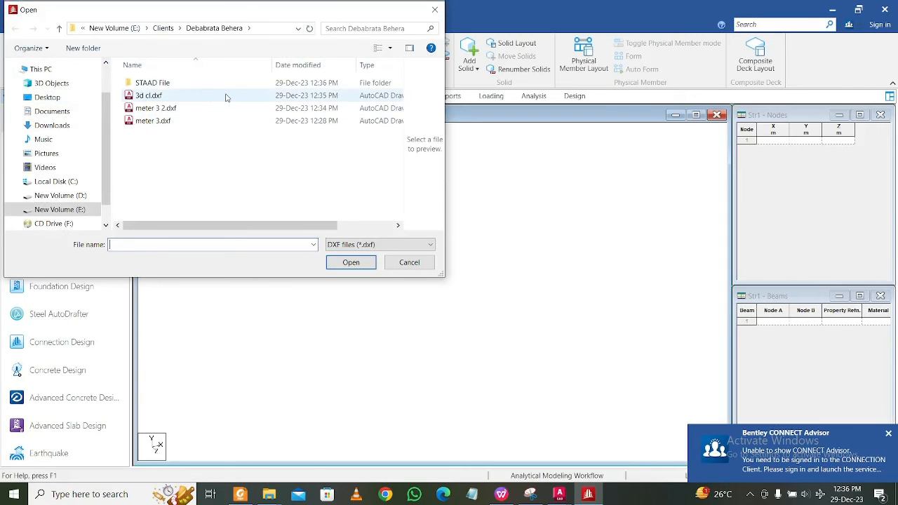
{"action": "left_click", "coordinate": [226, 95]}
{"action": "left_click", "coordinate": [348, 267]}
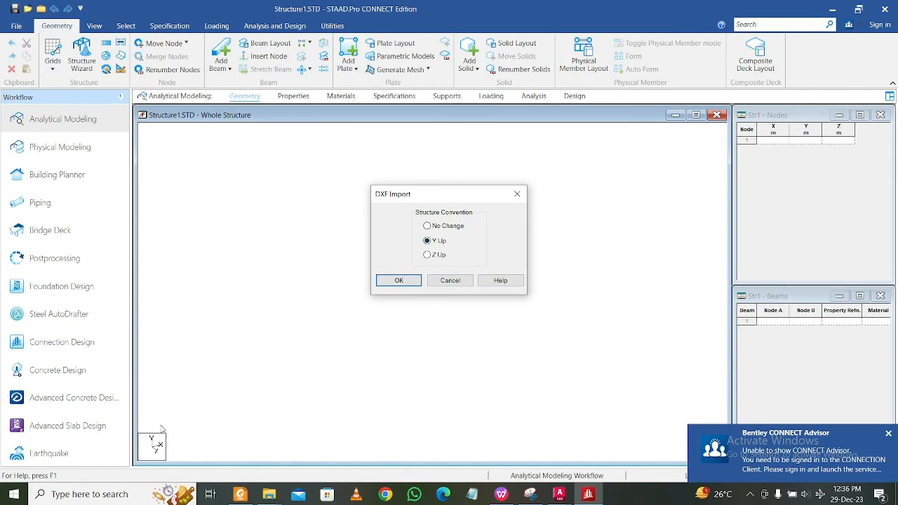
{"action": "left_click", "coordinate": [396, 281]}
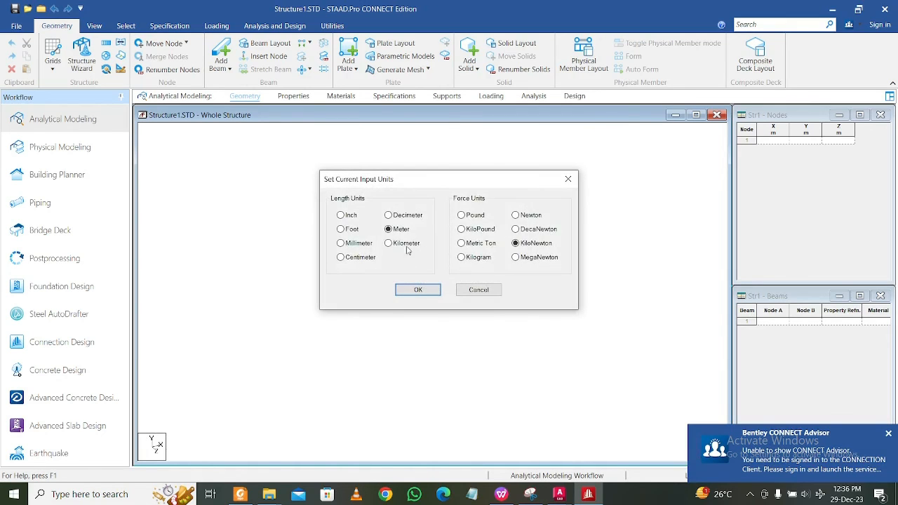
{"action": "left_click", "coordinate": [418, 290]}
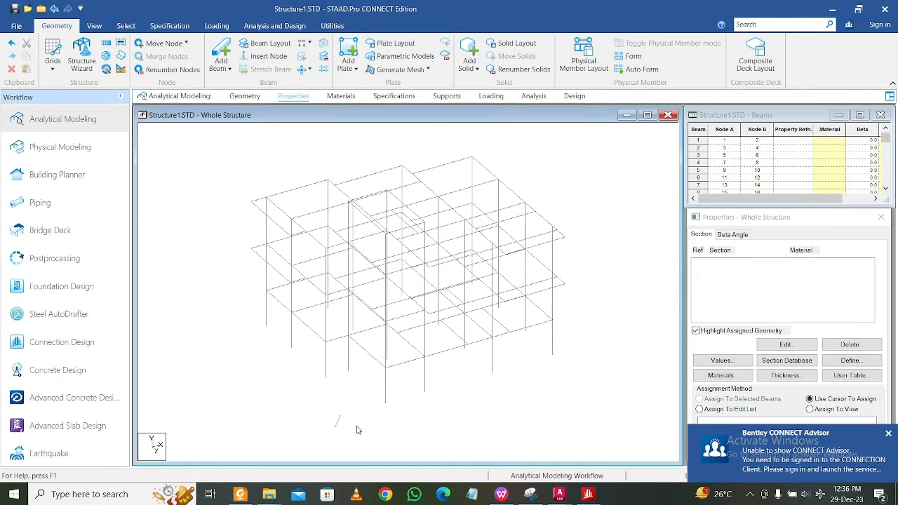
Delete the short stray beam lying apart from the frame, together with the orphan nodes it leaves.
{"action": "key", "text": "ctrl+a"}
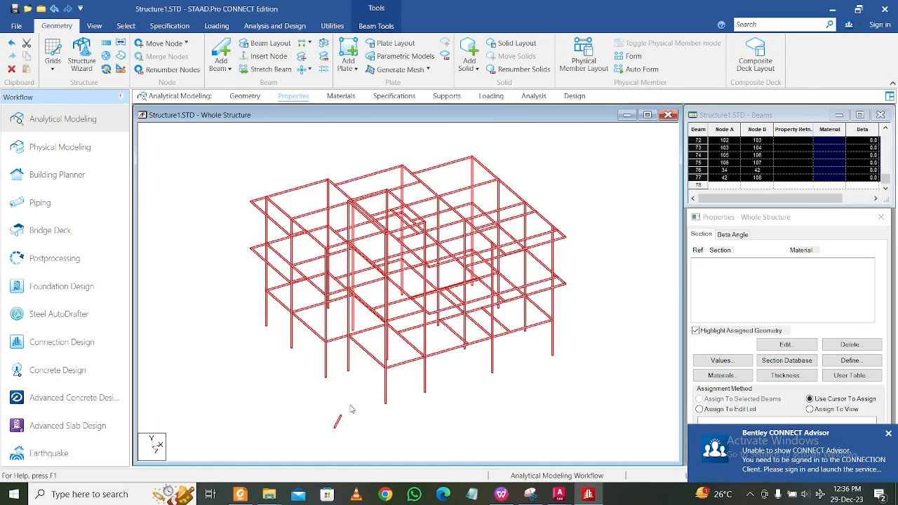
{"action": "left_click", "coordinate": [344, 425]}
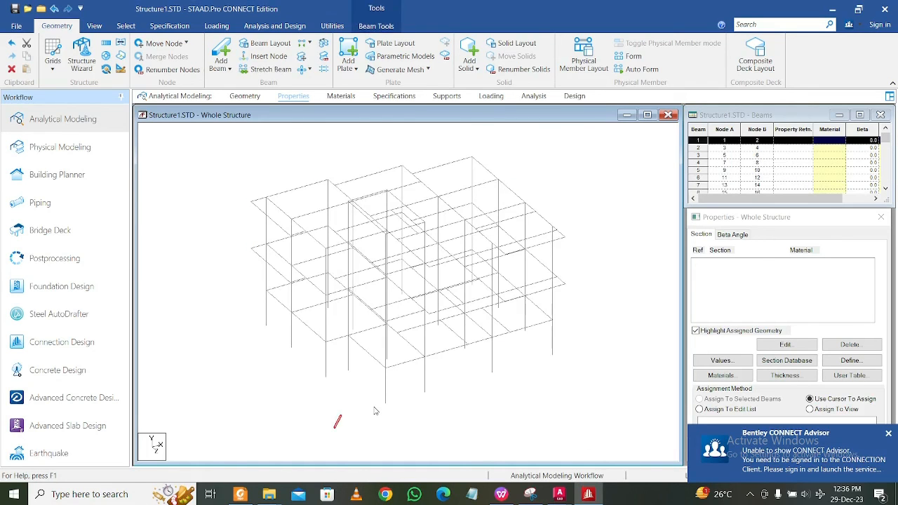
{"action": "key", "text": "Delete"}
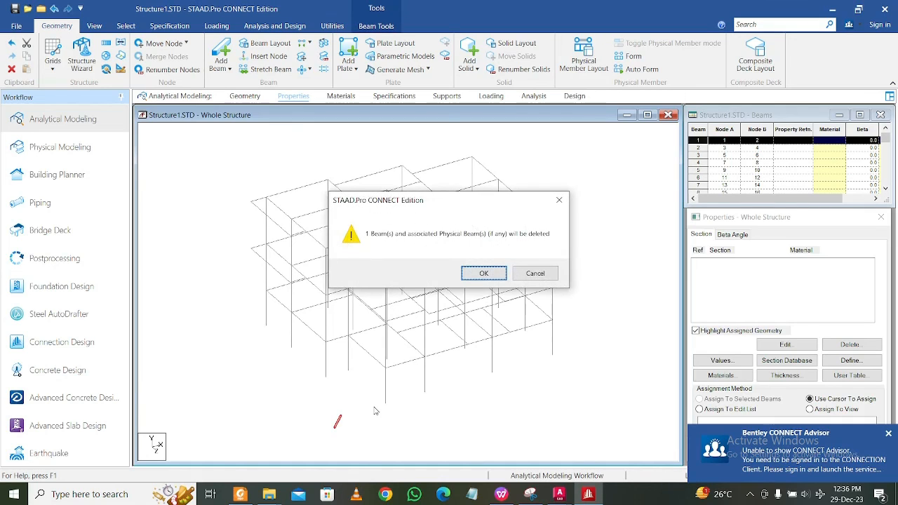
{"action": "left_click", "coordinate": [483, 274]}
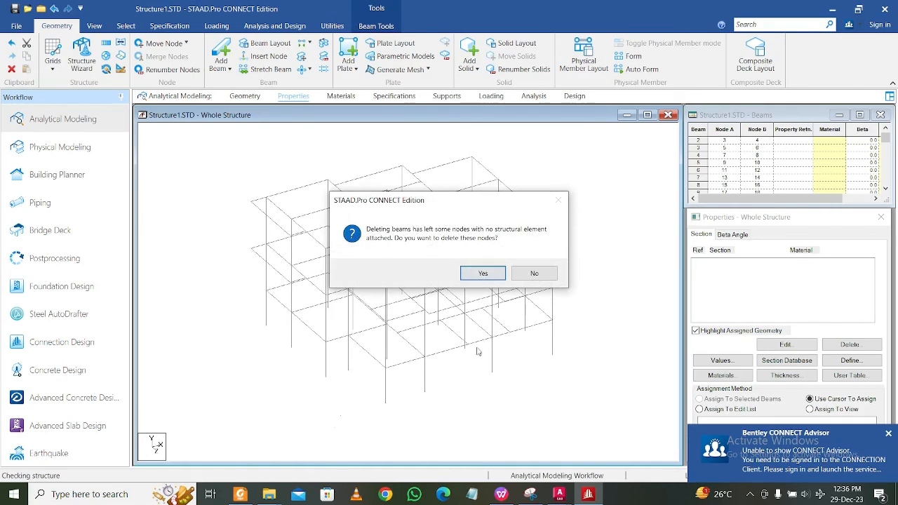
{"action": "left_click", "coordinate": [492, 275]}
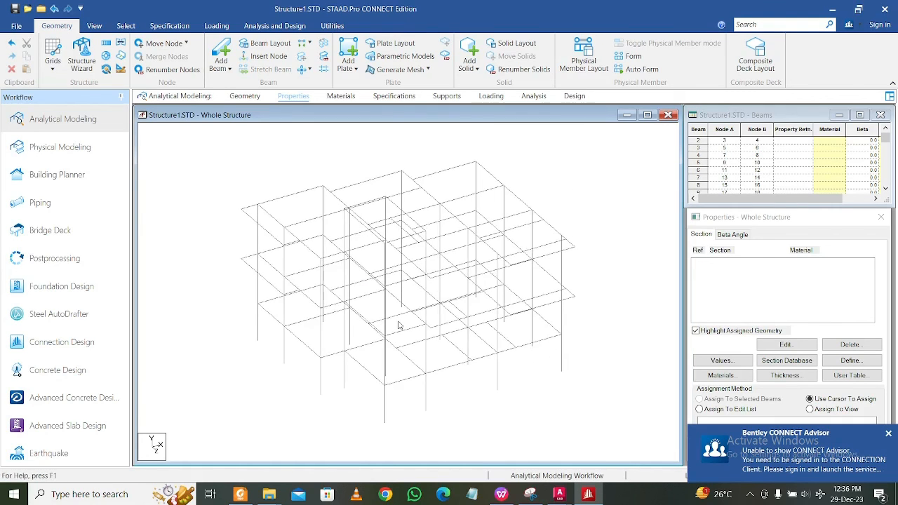
Intersect all beams of the whole structure with a tolerance of 0.001 m.
{"action": "key", "text": "ctrl+a"}
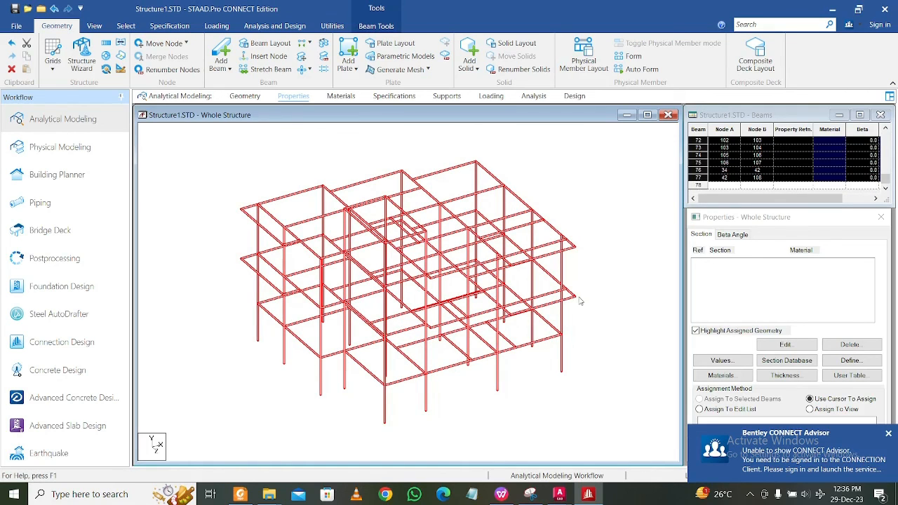
{"action": "left_click", "coordinate": [374, 26]}
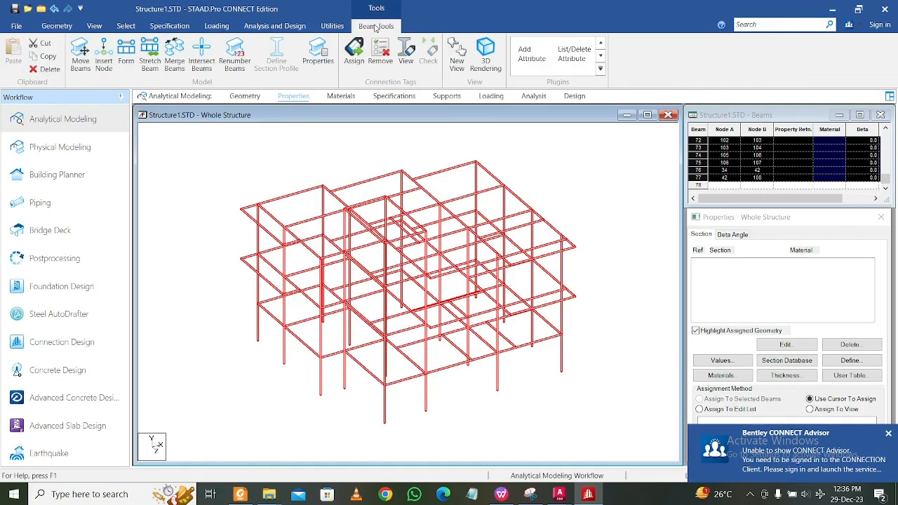
{"action": "left_click", "coordinate": [202, 62]}
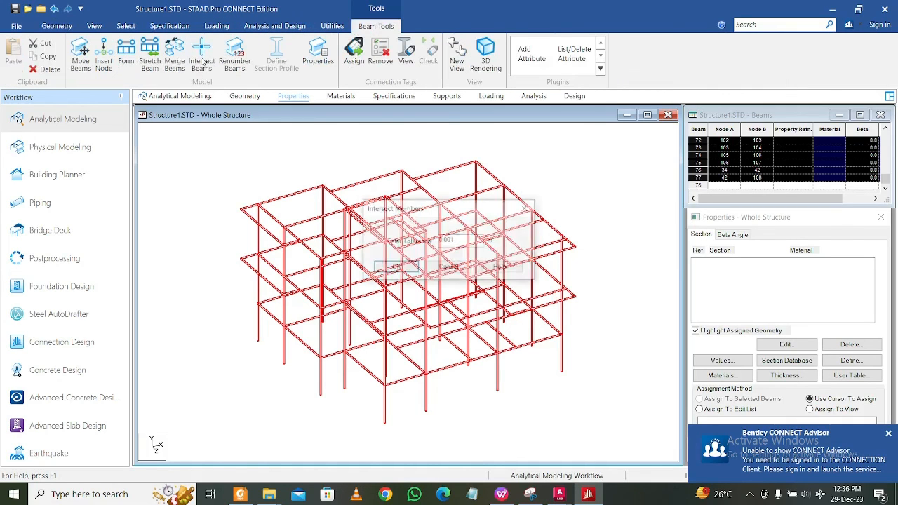
{"action": "left_click", "coordinate": [400, 270]}
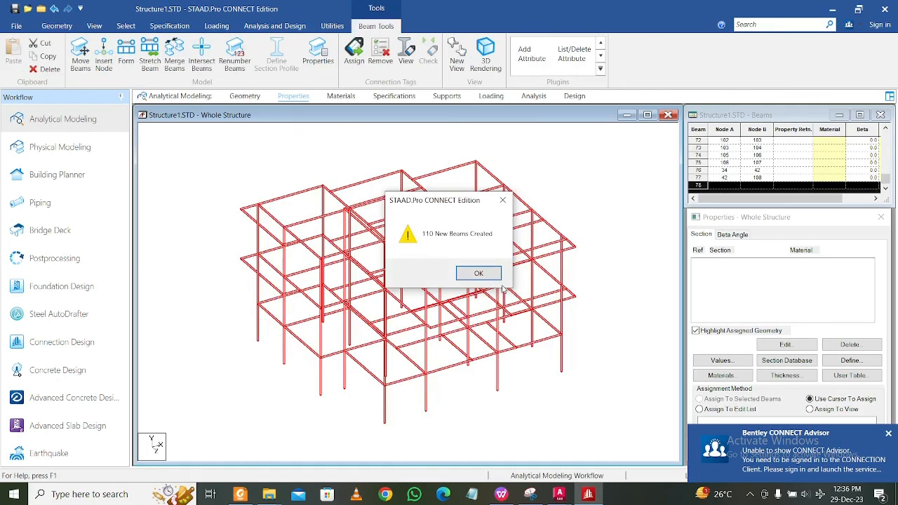
{"action": "left_click", "coordinate": [477, 272]}
Check individual roof and floor beams around the frame to see how they are divided at the intersections.
{"action": "left_click", "coordinate": [550, 302]}
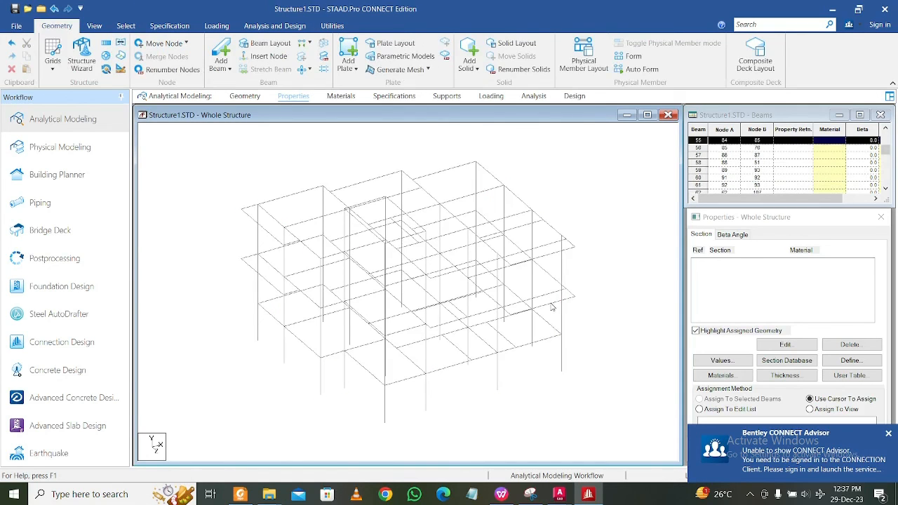
{"action": "left_click", "coordinate": [551, 294]}
{"action": "left_click", "coordinate": [552, 278]}
{"action": "left_click", "coordinate": [543, 237]}
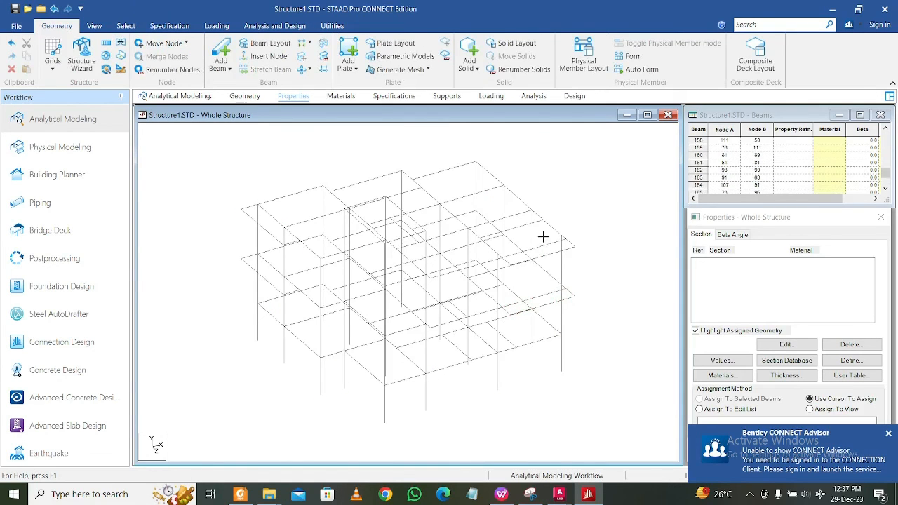
{"action": "left_click", "coordinate": [509, 197]}
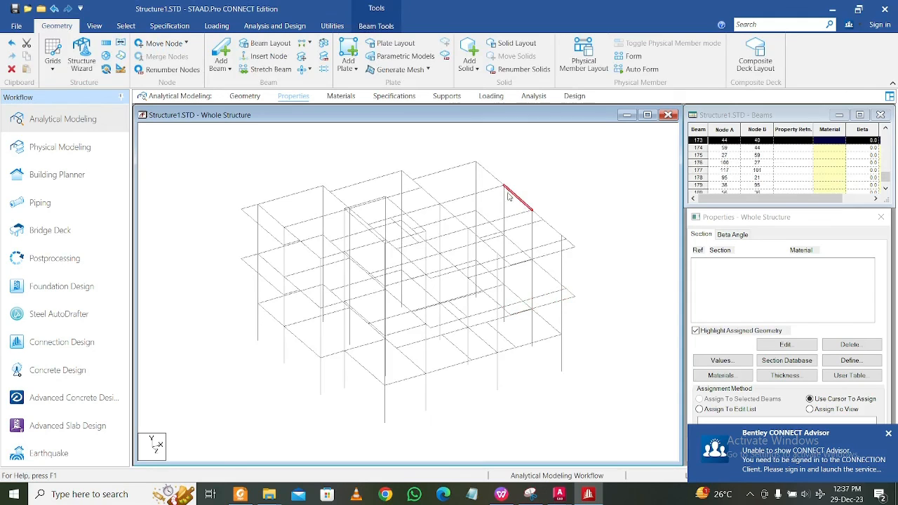
{"action": "left_click", "coordinate": [464, 176]}
{"action": "left_click", "coordinate": [442, 171]}
{"action": "left_click", "coordinate": [413, 179]}
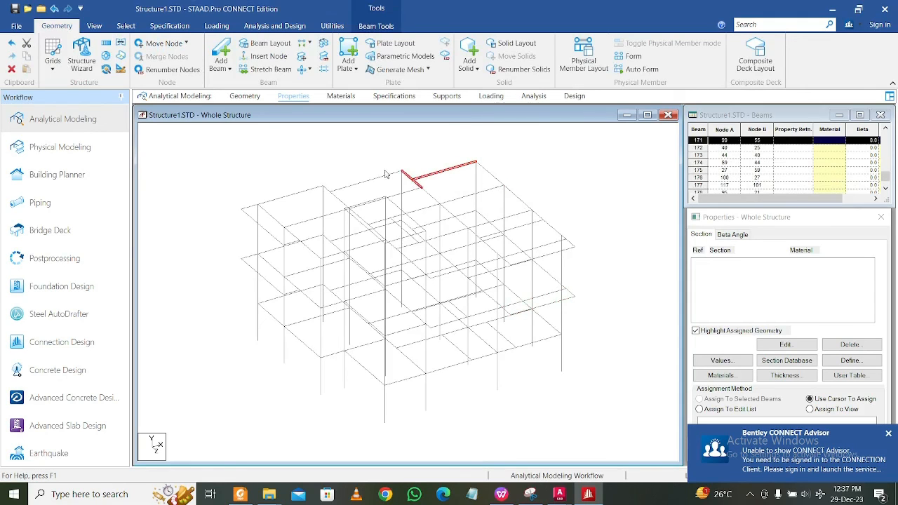
{"action": "left_click", "coordinate": [316, 145]}
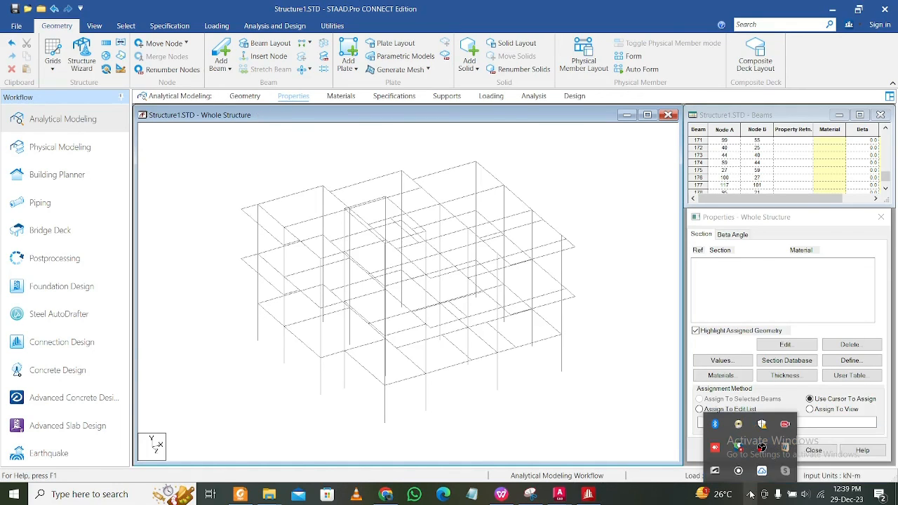
Check the whole structure for duplicate beams.
{"action": "left_click", "coordinate": [331, 26]}
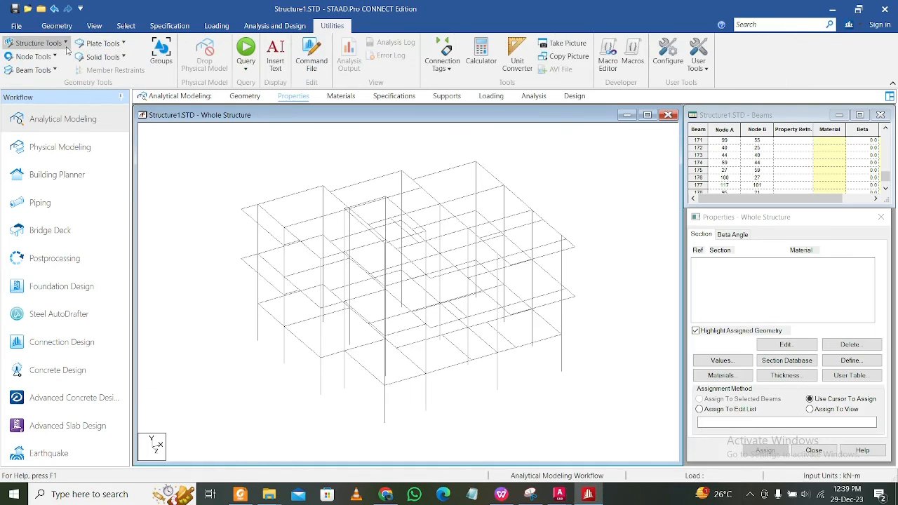
{"action": "left_click", "coordinate": [53, 70]}
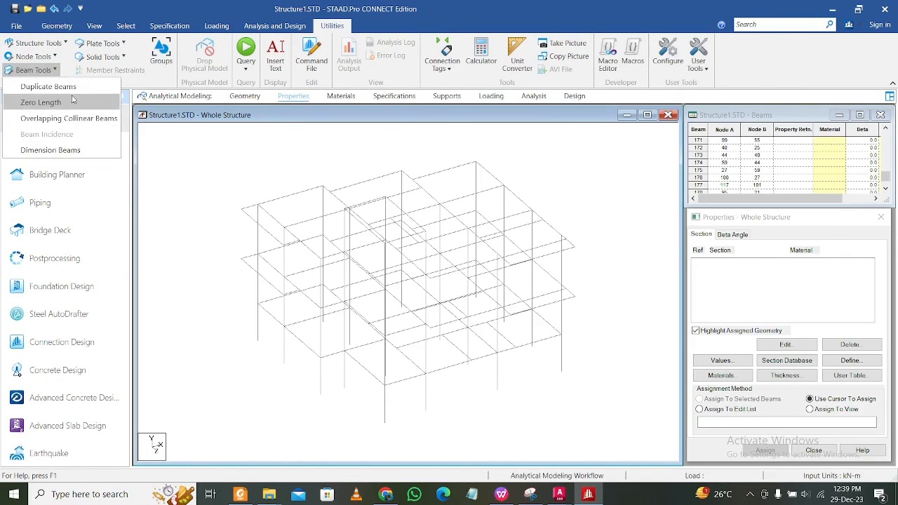
{"action": "left_click", "coordinate": [48, 87]}
{"action": "left_click", "coordinate": [487, 274]}
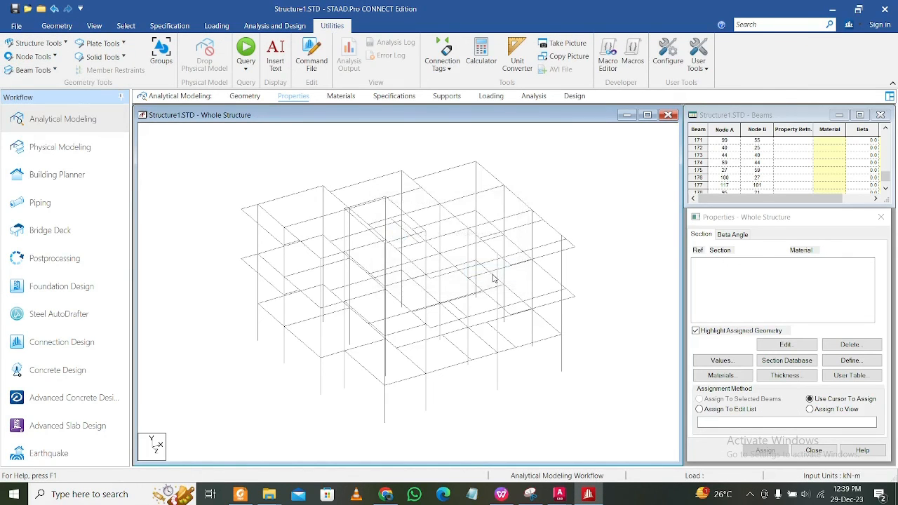
{"action": "mouse_move", "coordinate": [600, 265]}
{"action": "middle_mouse_down"}
{"action": "mouse_move", "coordinate": [623, 260]}
{"action": "mouse_move", "coordinate": [605, 269]}
{"action": "middle_mouse_up"}
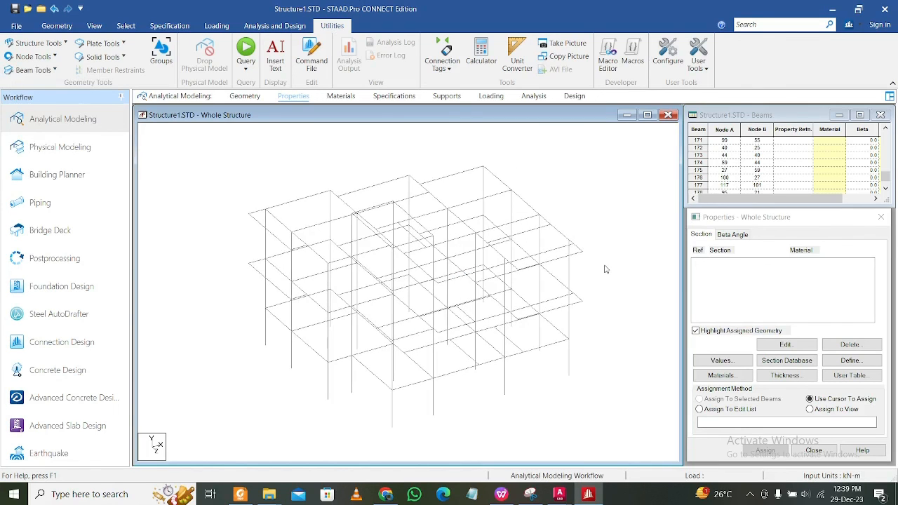